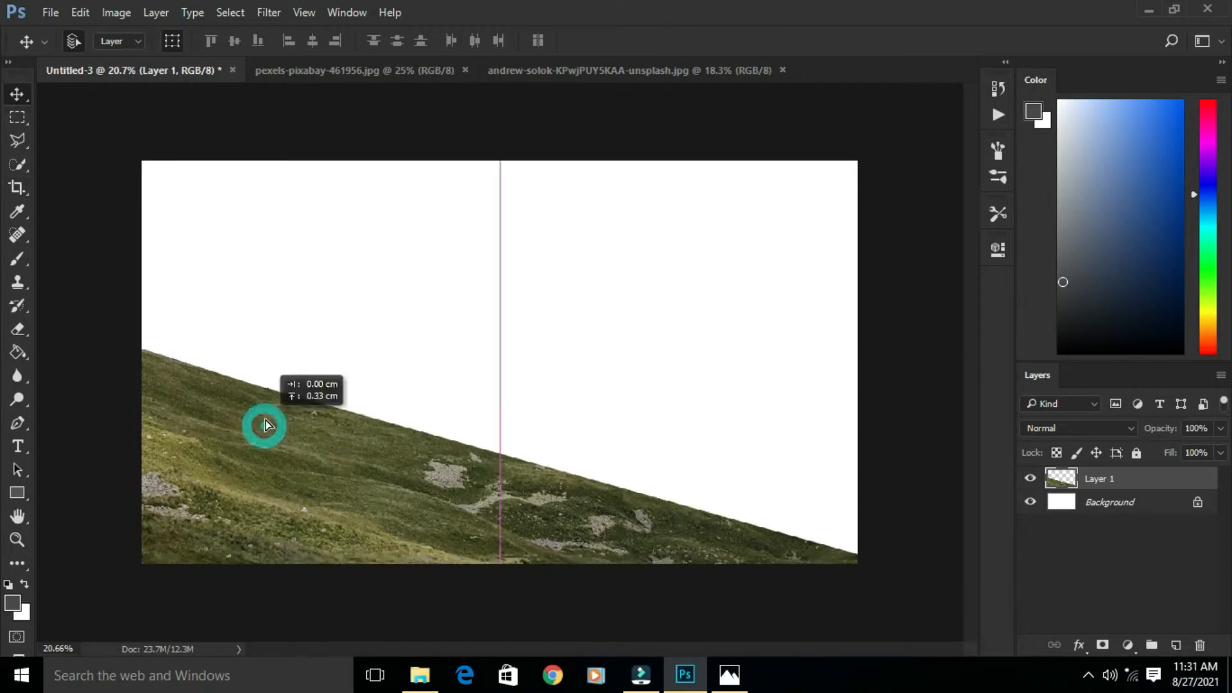
Warp the grassy hill layer into a smoother downward slope that extends slightly beyond the canvas edges
{"action": "key", "text": "ctrl+t"}
{"action": "left_click", "coordinate": [676, 41]}
{"action": "left_click_drag", "start_coordinate": [876, 434], "coordinate": [797, 385]}
{"action": "left_click_drag", "start_coordinate": [875, 515], "coordinate": [891, 549]}
{"action": "left_click_drag", "start_coordinate": [798, 385], "coordinate": [805, 345]}
{"action": "left_click_drag", "start_coordinate": [631, 353], "coordinate": [631, 297]}
{"action": "left_click_drag", "start_coordinate": [386, 353], "coordinate": [442, 427]}
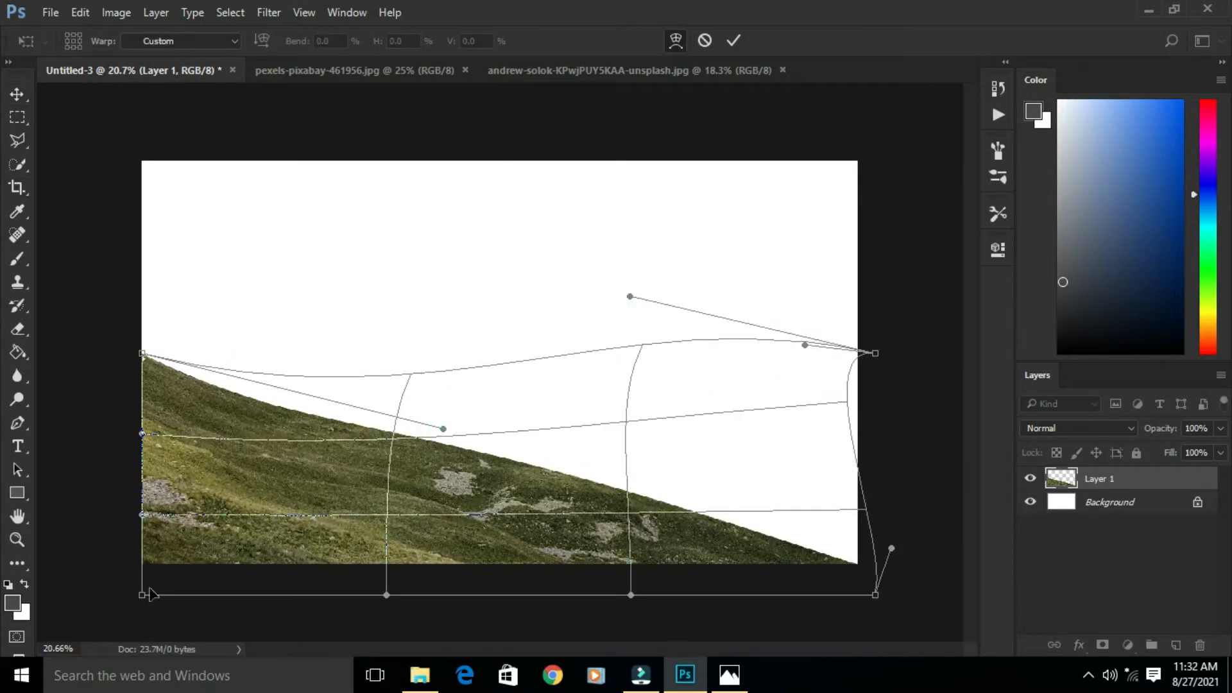
{"action": "left_click_drag", "start_coordinate": [142, 595], "coordinate": [122, 607]}
{"action": "left_click_drag", "start_coordinate": [630, 296], "coordinate": [611, 327]}
{"action": "left_click_drag", "start_coordinate": [443, 427], "coordinate": [447, 433]}
{"action": "left_click_drag", "start_coordinate": [142, 353], "coordinate": [134, 374]}
{"action": "left_click", "coordinate": [735, 40]}
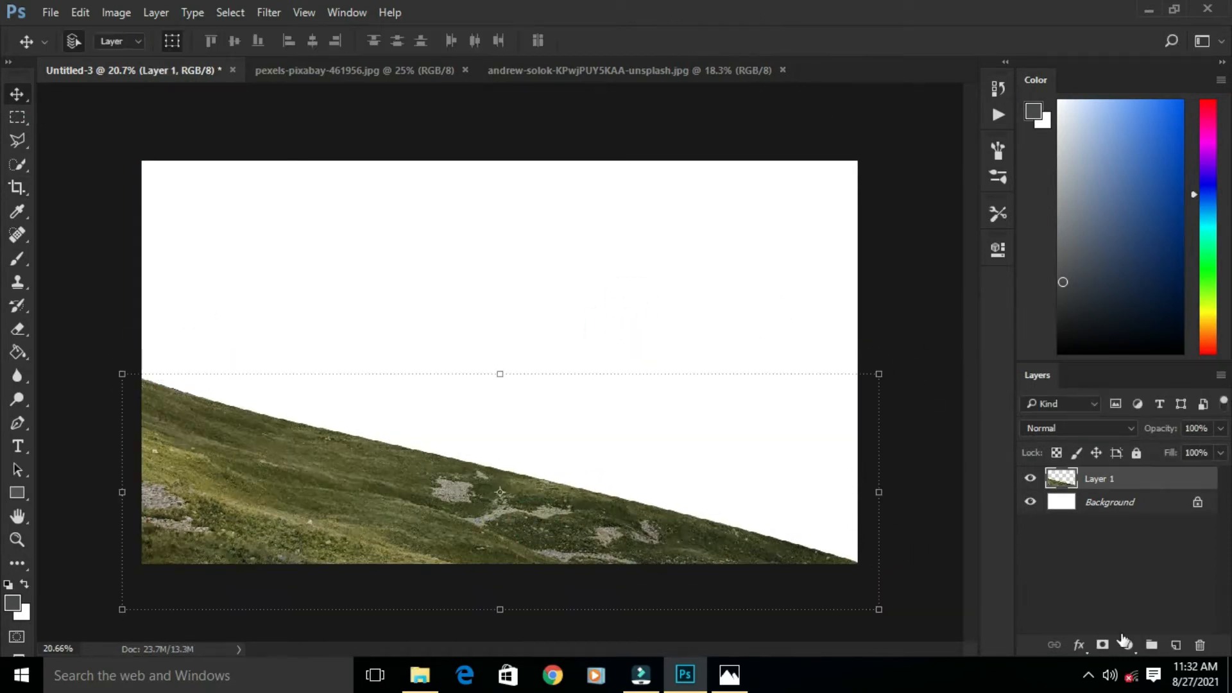
Add a Levels adjustment clipped to the hill layer and darken the grass
{"action": "left_click", "coordinate": [1128, 645]}
{"action": "left_click", "coordinate": [1118, 347]}
{"action": "left_click", "coordinate": [842, 546]}
{"action": "left_click_drag", "start_coordinate": [954, 481], "coordinate": [831, 480]}
{"action": "left_click", "coordinate": [947, 242]}
{"action": "left_click", "coordinate": [911, 212]}
Open the first elephant photo from the Downloads folder
{"action": "key", "text": "ctrl+o"}
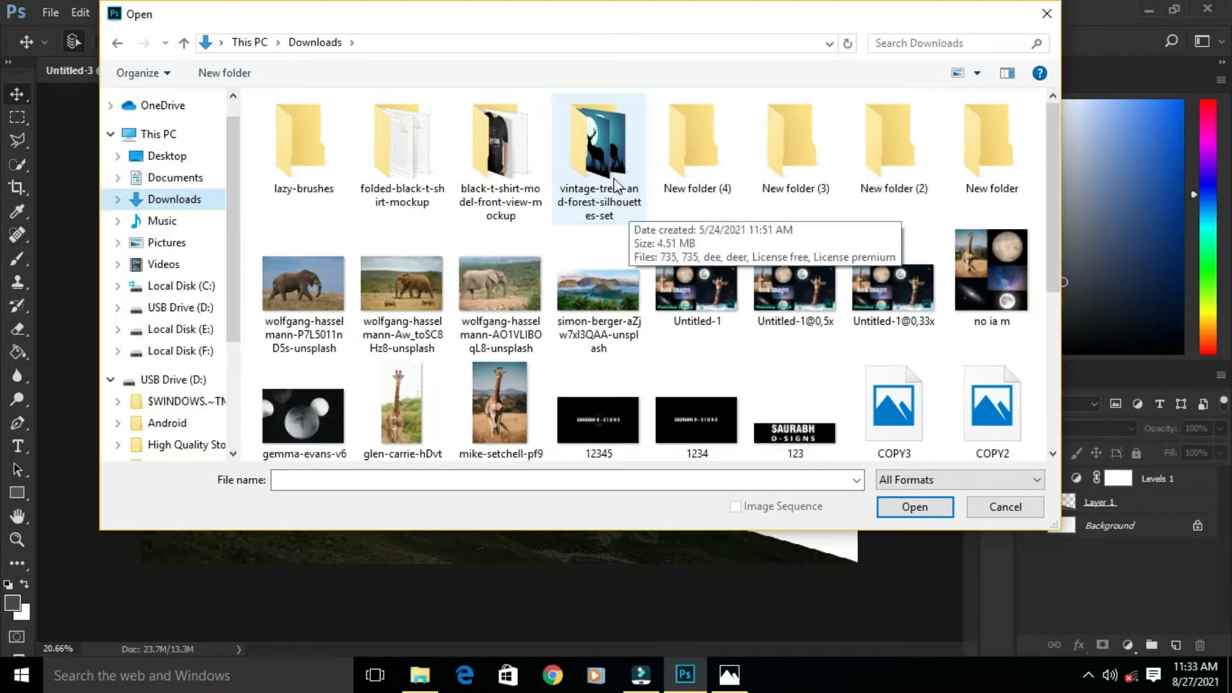
{"action": "left_click", "coordinate": [310, 288]}
{"action": "left_click", "coordinate": [911, 507]}
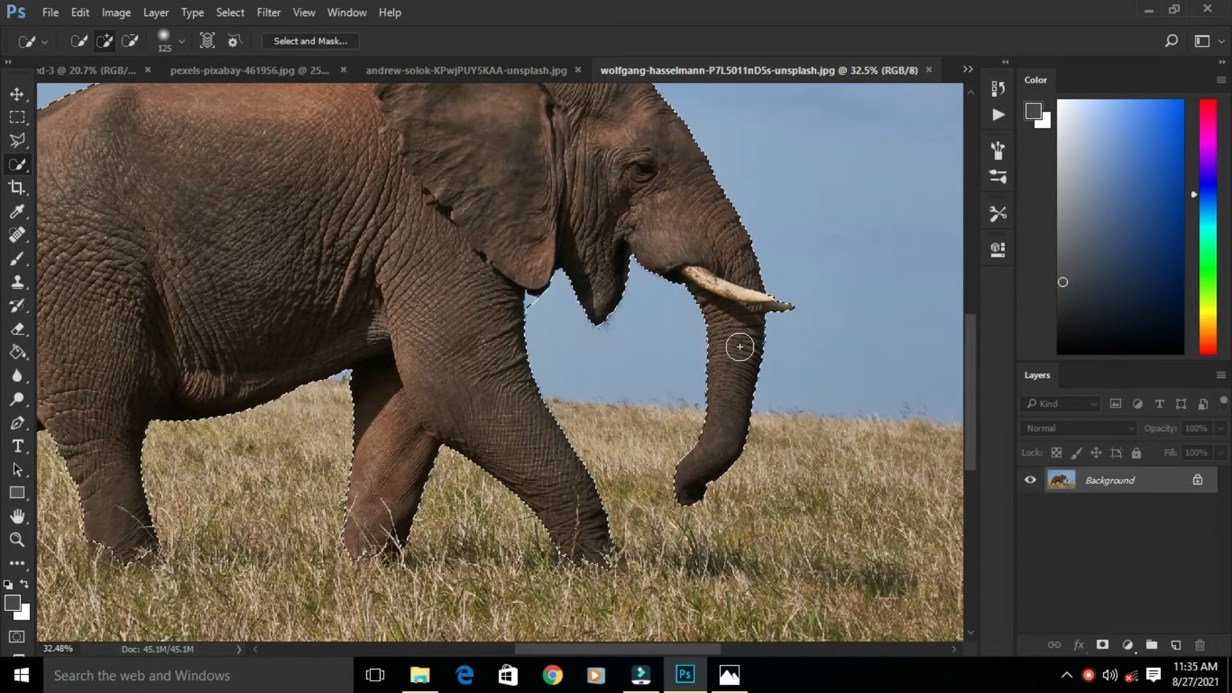
Select the whole elephant with Quick Selection, refine the tail gap with the Magic Wand, and open the selection in Select and Mask
{"action": "left_click_drag", "start_coordinate": [364, 532], "coordinate": [716, 453]}
{"action": "left_click_drag", "start_coordinate": [328, 220], "coordinate": [335, 450]}
{"action": "scroll", "coordinate": [293, 450], "scroll_direction": "up", "scroll_amount": 5}
{"action": "key", "text": "bracketleft"}
{"action": "key", "text": "bracketleft"}
{"action": "key", "text": "bracketleft"}
{"action": "key", "text": "bracketleft"}
{"action": "key", "text": "bracketleft"}
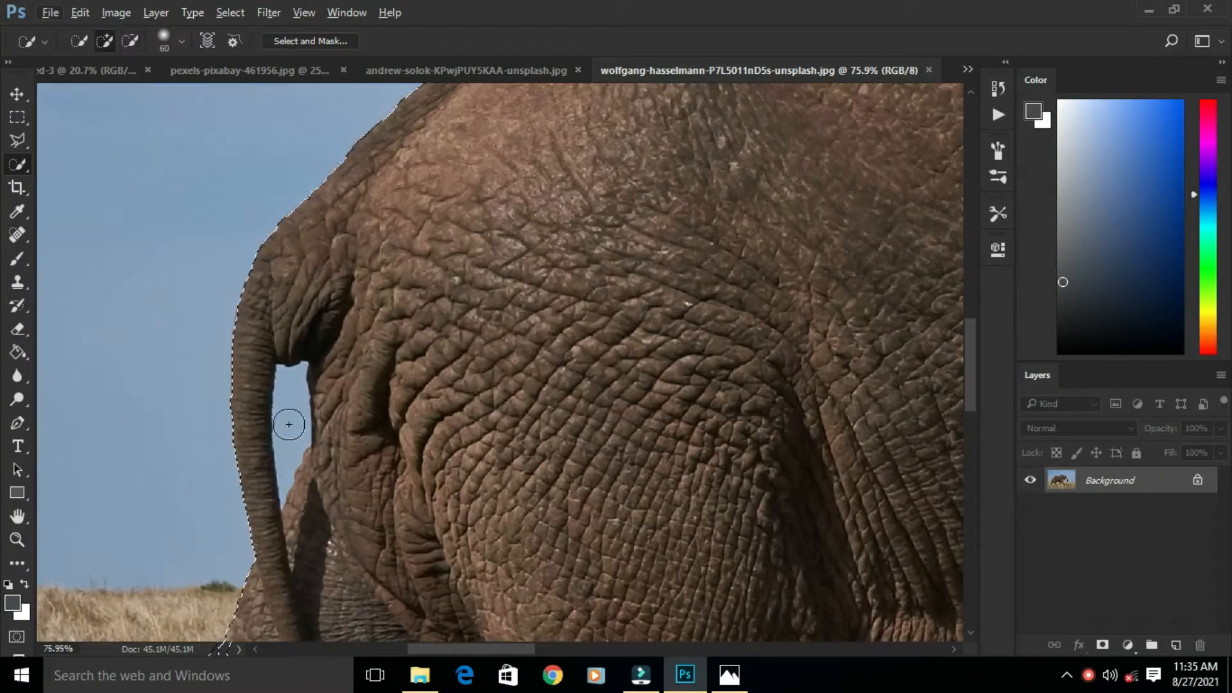
{"action": "key", "text": "shift+w"}
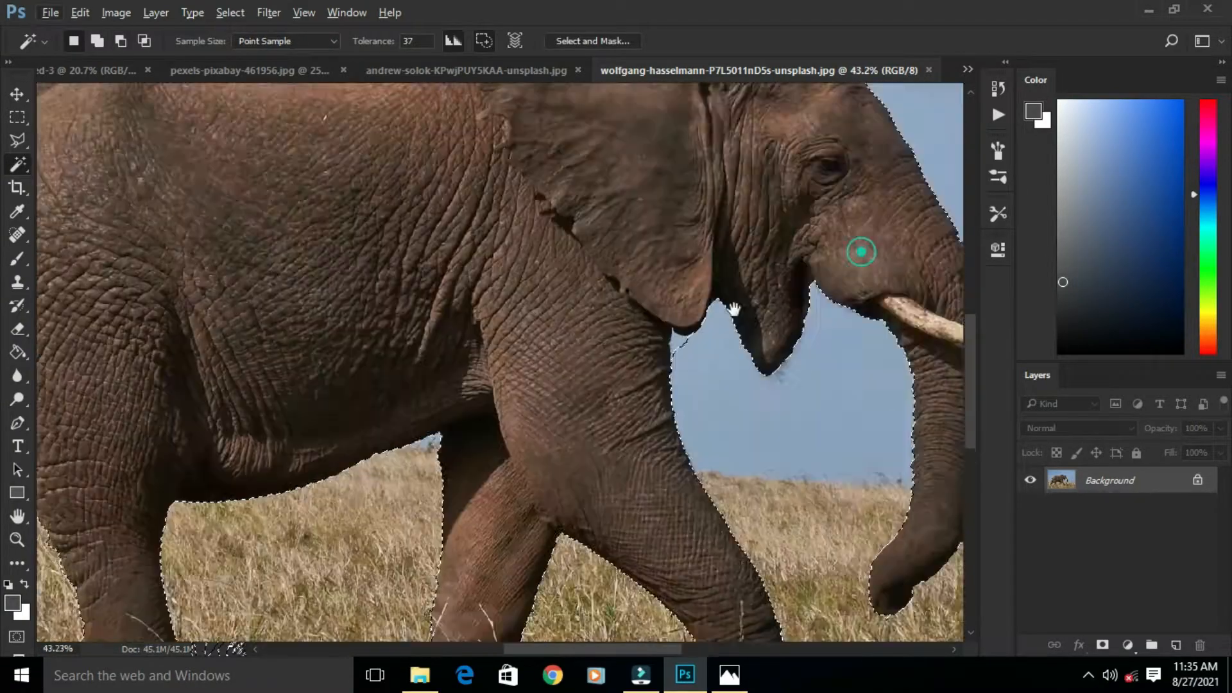
{"action": "scroll", "coordinate": [858, 253], "scroll_direction": "down", "scroll_amount": 2}
{"action": "key", "text": "alt+ctrl+r"}
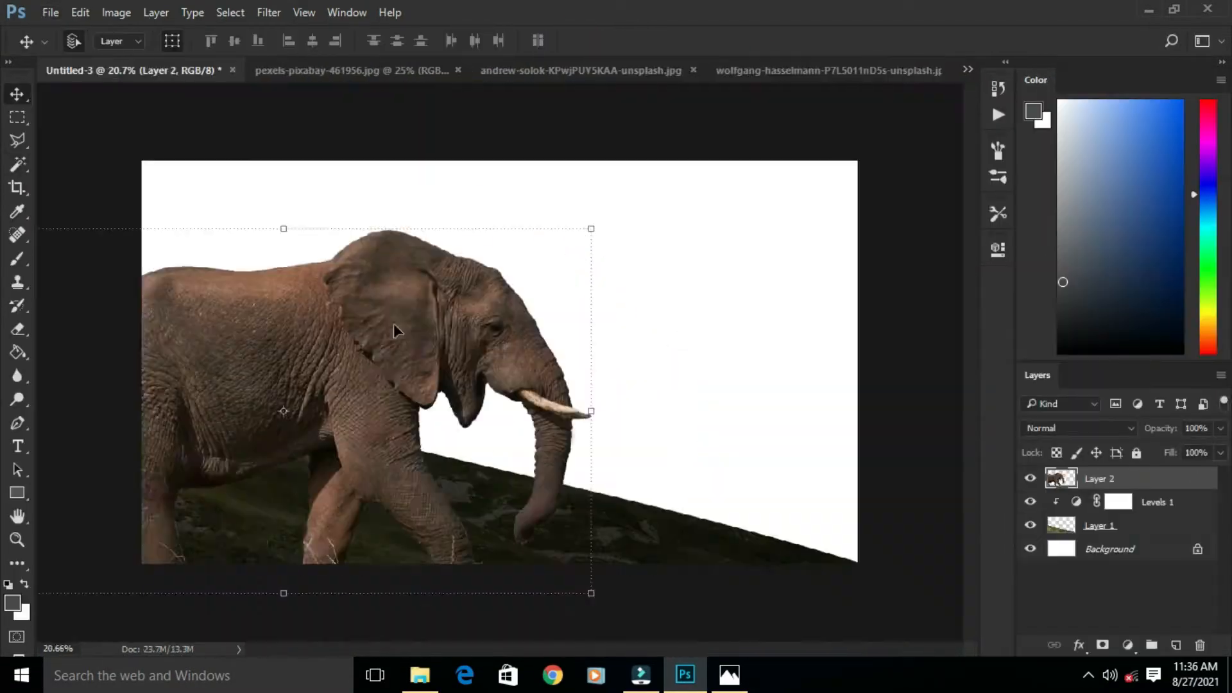
{"action": "right_click", "coordinate": [682, 325]}
{"action": "left_click", "coordinate": [738, 542]}
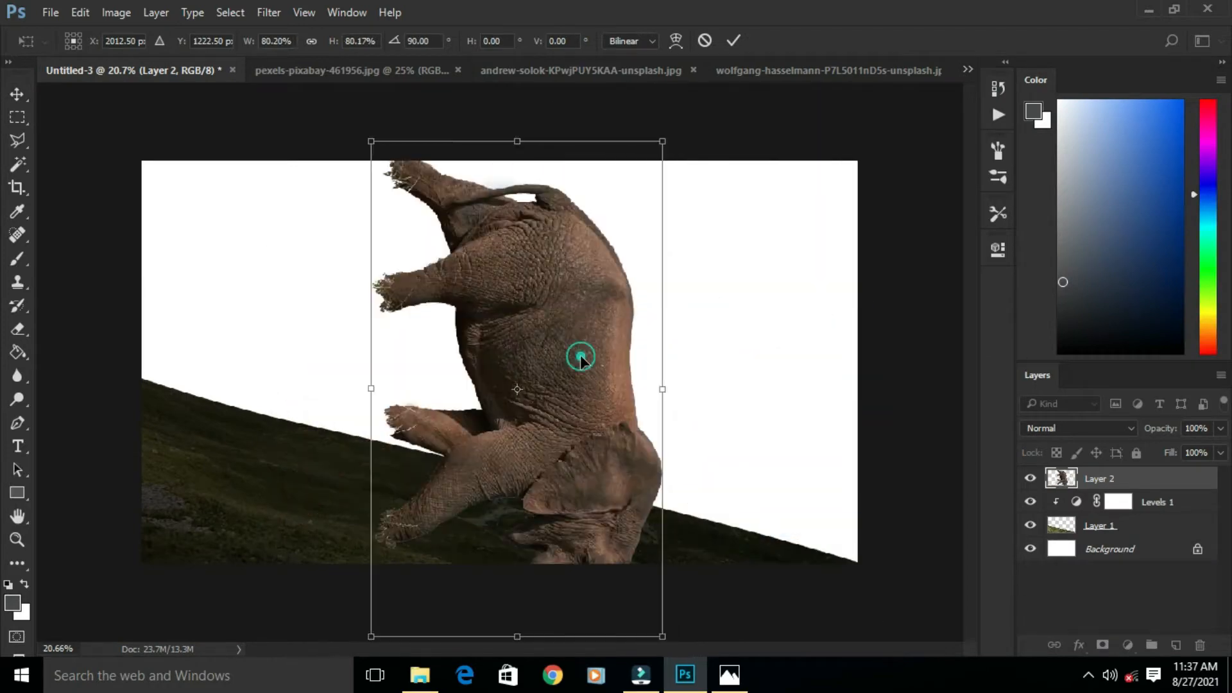
{"action": "key", "text": "ctrl+z"}
Flip the elephant horizontally, scale it to 60.91%, rotate it 8.65° and place it walking up the hill's slope
{"action": "right_click", "coordinate": [596, 368]}
{"action": "left_click", "coordinate": [672, 115]}
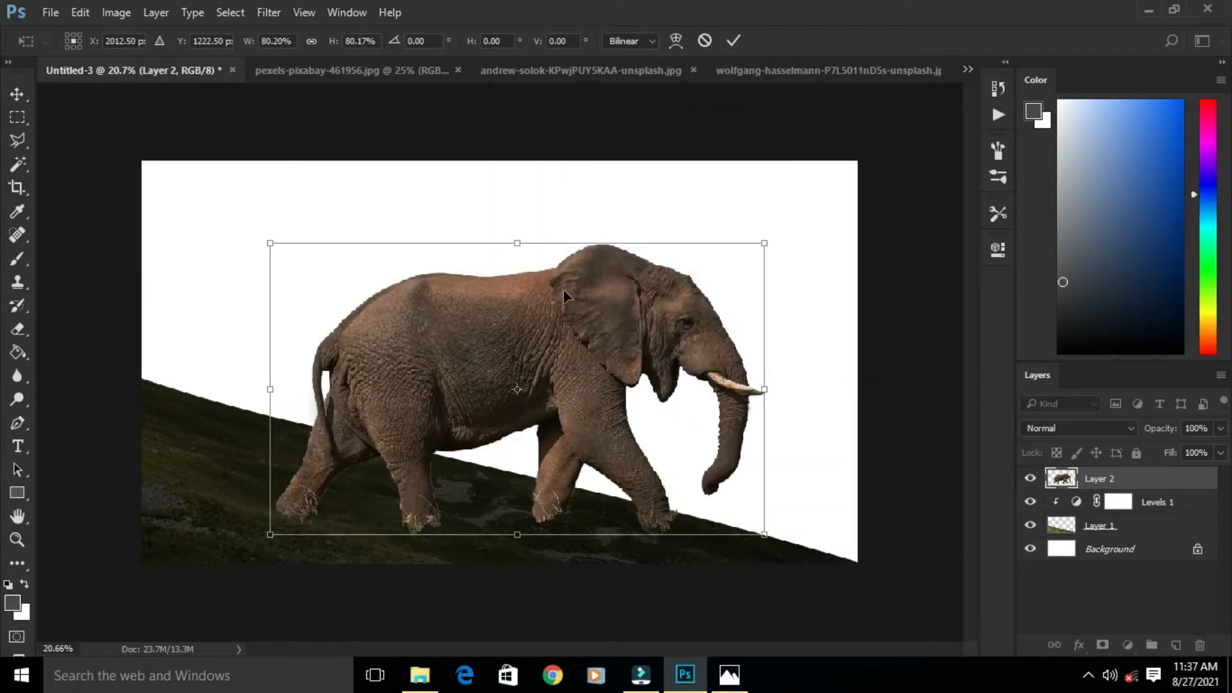
{"action": "left_click_drag", "start_coordinate": [564, 294], "coordinate": [435, 296]}
{"action": "left_click_drag", "start_coordinate": [142, 390], "coordinate": [757, 392]}
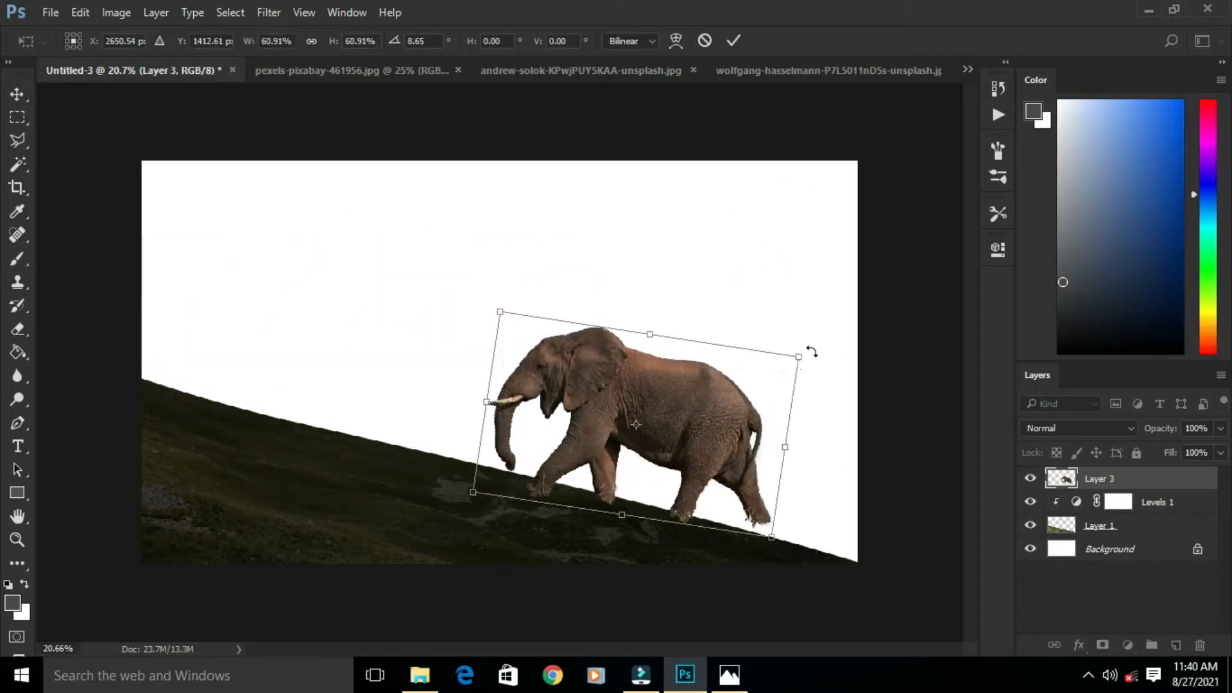
{"action": "left_click", "coordinate": [740, 40]}
Choose a grass brush and sample the dark grass colour beside the elephant's front foot
{"action": "left_click", "coordinate": [1101, 526]}
{"action": "scroll", "coordinate": [636, 502], "scroll_direction": "up", "scroll_amount": 6}
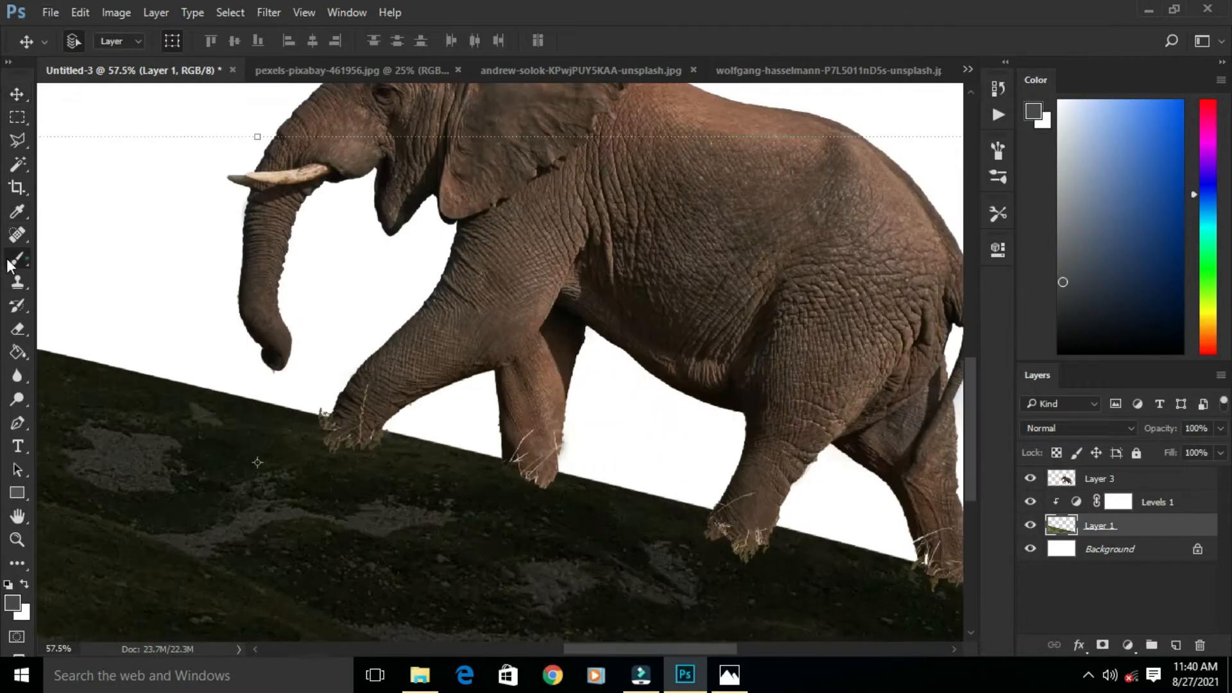
{"action": "left_click", "coordinate": [17, 260]}
{"action": "left_click", "coordinate": [93, 41]}
{"action": "scroll", "coordinate": [126, 253], "scroll_direction": "down", "scroll_amount": 3}
{"action": "double_click", "coordinate": [38, 251]}
{"action": "scroll", "coordinate": [367, 438], "scroll_direction": "up", "scroll_amount": 5}
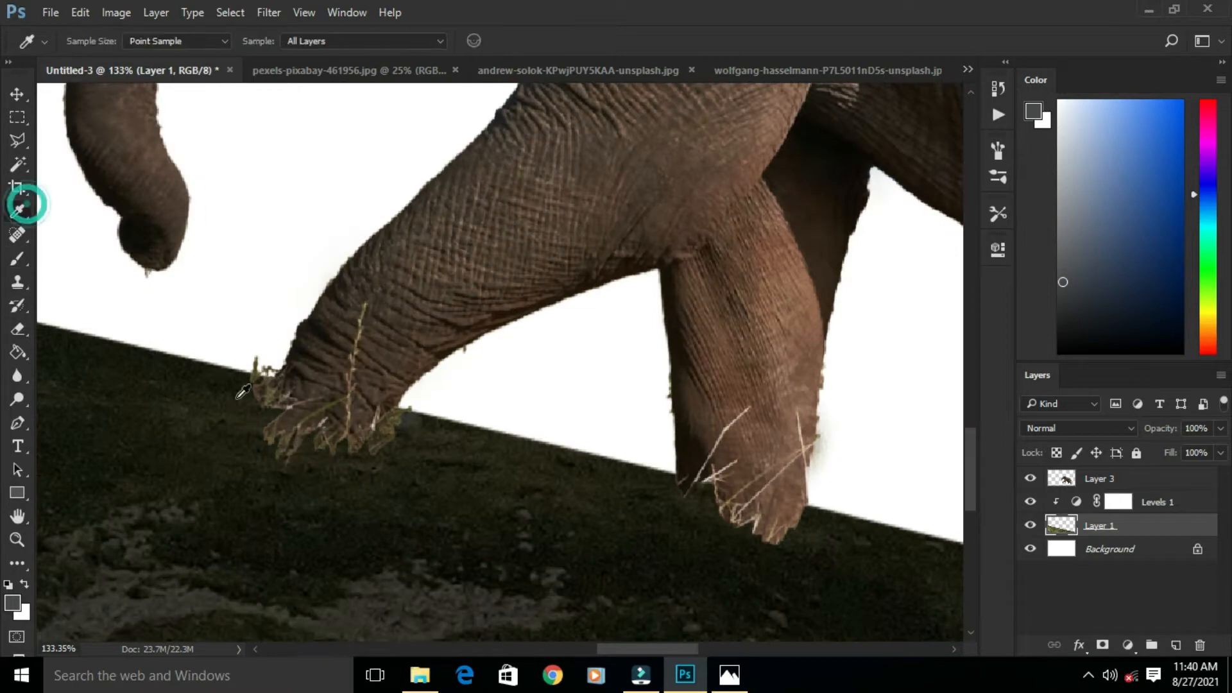
{"action": "left_click", "coordinate": [239, 398]}
On the elephant layer, clone out the dry stalks on the front legs and paint dark grass over the front feet
{"action": "left_click", "coordinate": [18, 259]}
{"action": "left_click", "coordinate": [333, 388]}
{"action": "left_click", "coordinate": [1101, 479]}
{"action": "left_click", "coordinate": [367, 399]}
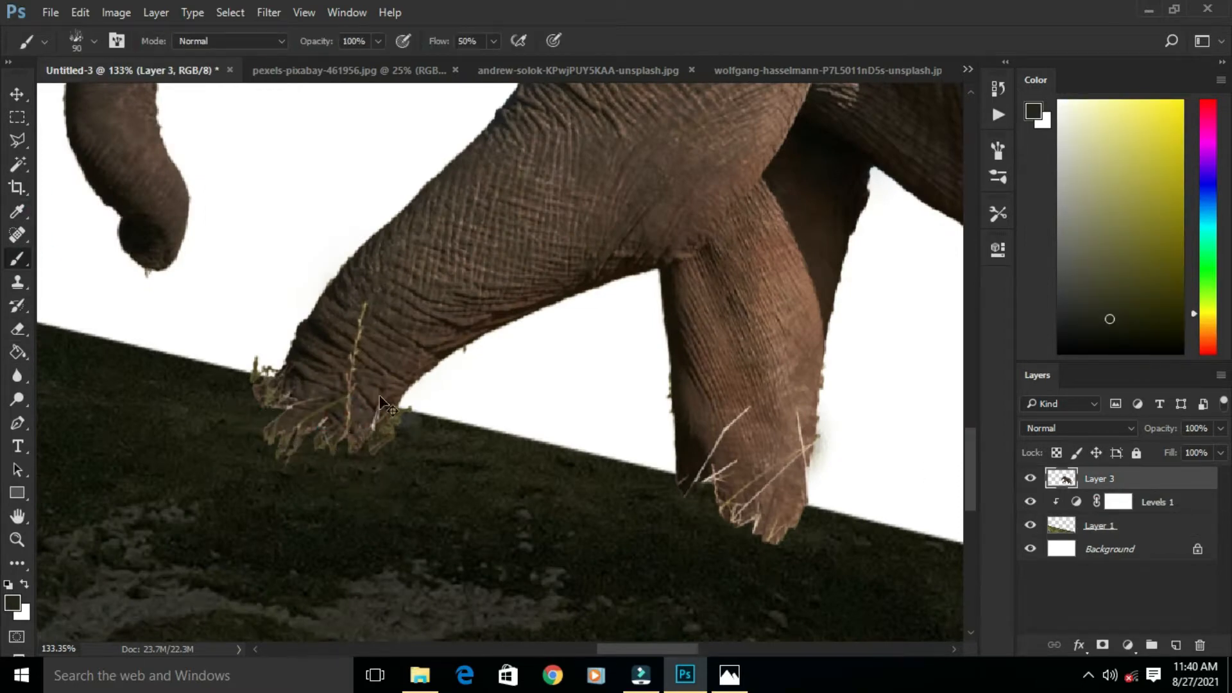
{"action": "key", "text": "s"}
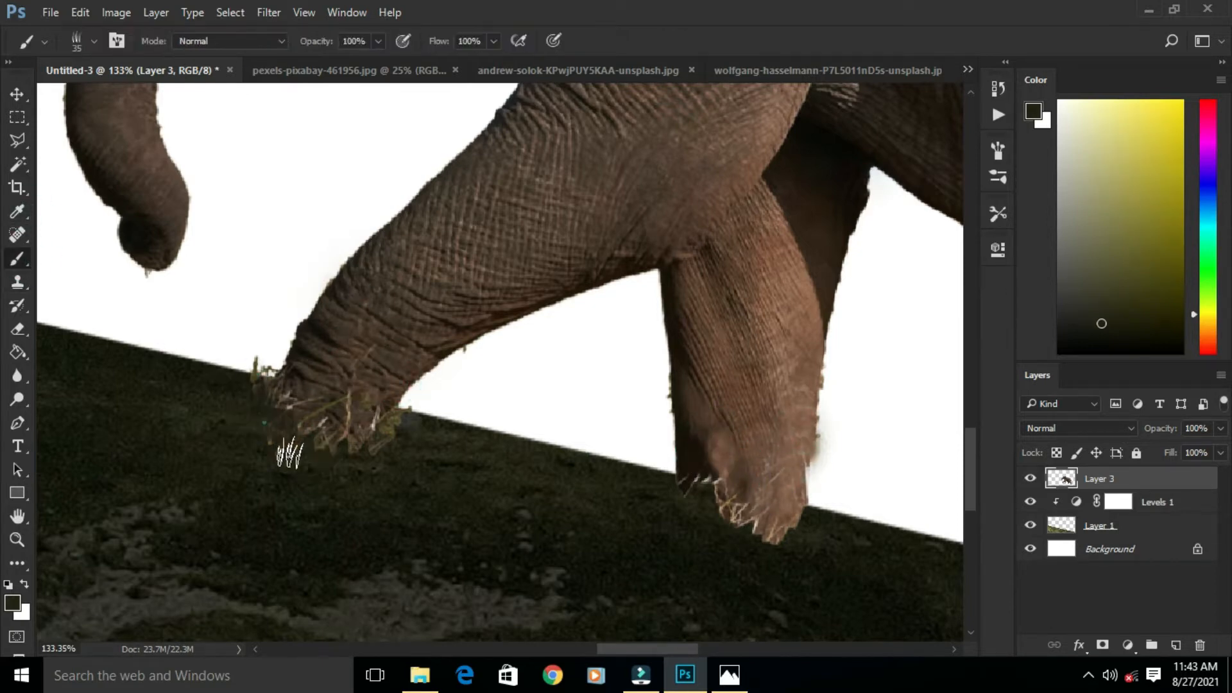
{"action": "left_click", "coordinate": [811, 516]}
Switch to a larger grass-blade brush and add longer blades around the elephant's front feet
{"action": "left_click", "coordinate": [93, 41]}
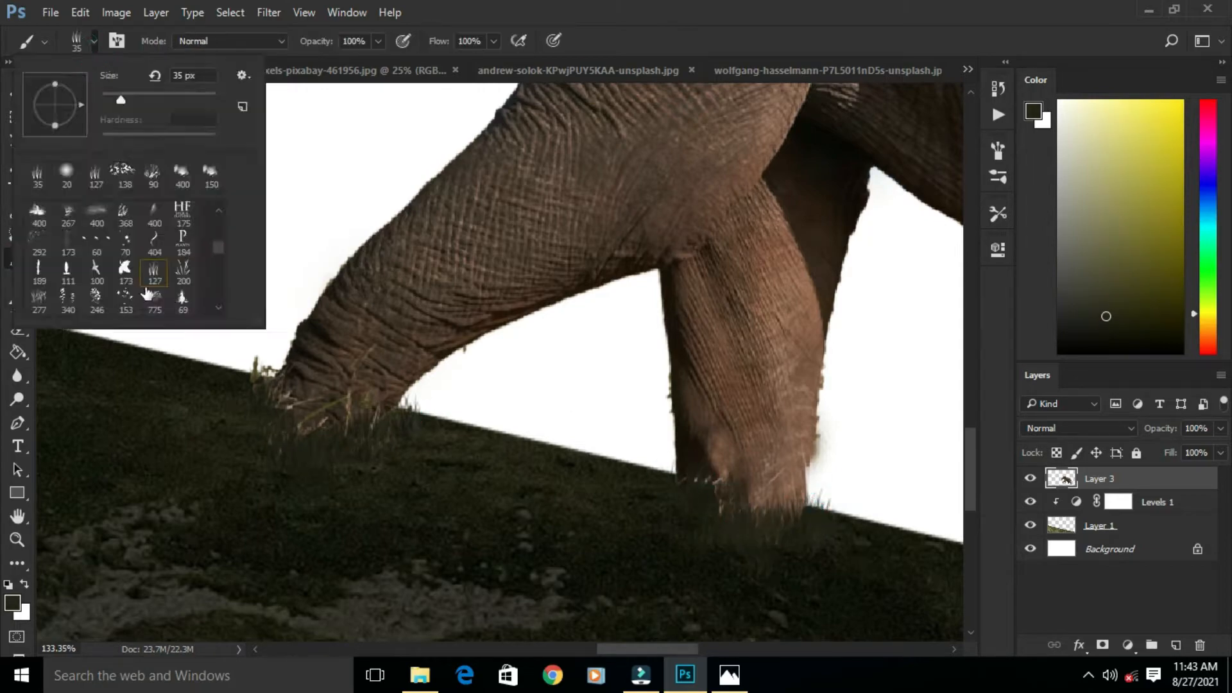
{"action": "double_click", "coordinate": [150, 293]}
{"action": "scroll", "coordinate": [631, 535], "scroll_direction": "down", "scroll_amount": 10}
{"action": "scroll", "coordinate": [674, 578], "scroll_direction": "up", "scroll_amount": 8}
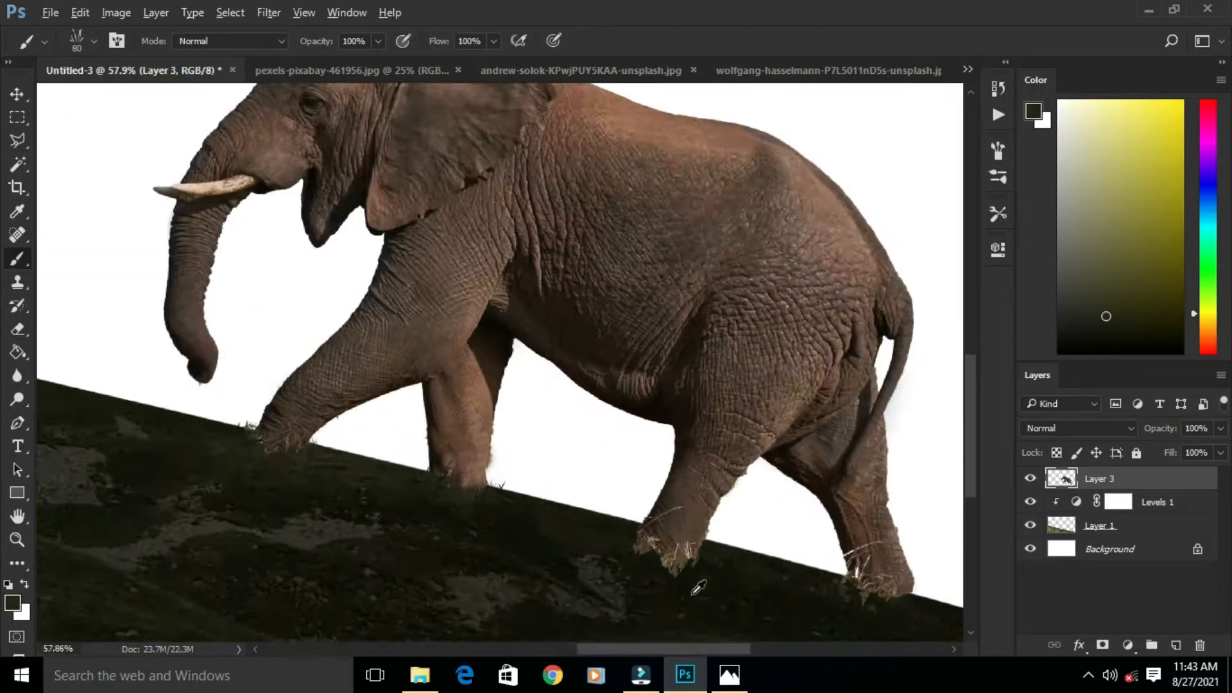
Clone skin texture over the dry grass stalks on the elephant's hind legs
{"action": "key", "text": "s"}
{"action": "scroll", "coordinate": [744, 468], "scroll_direction": "up", "scroll_amount": 4}
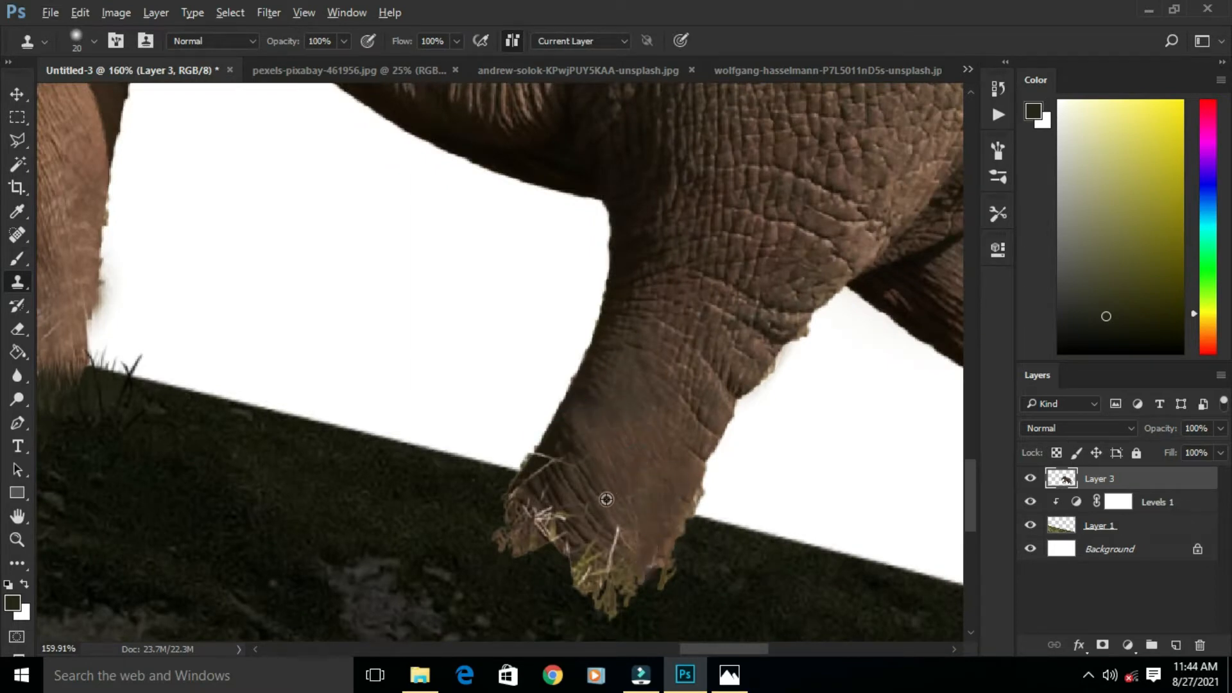
{"action": "scroll", "coordinate": [654, 571], "scroll_direction": "down", "scroll_amount": 5}
{"action": "scroll", "coordinate": [798, 417], "scroll_direction": "up", "scroll_amount": 8}
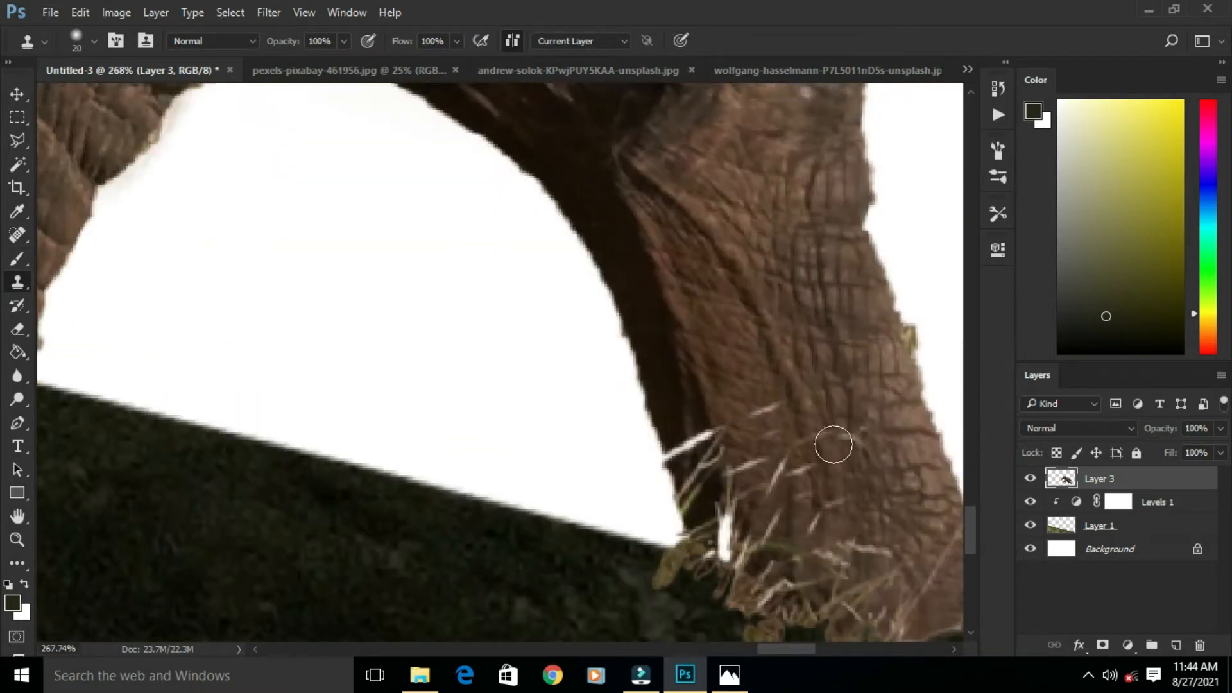
{"action": "left_click_drag", "start_coordinate": [835, 444], "coordinate": [767, 410]}
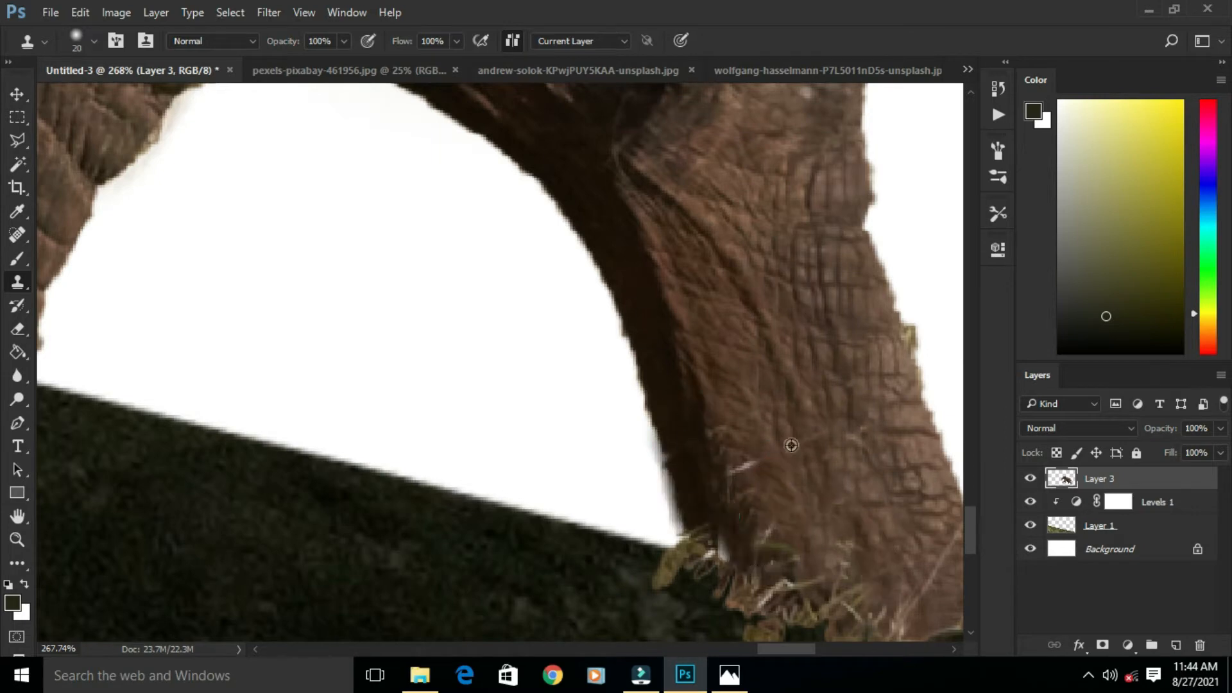
Choose a grass-blade brush, reduce its size and paint grass over the base of the nearer hind foot
{"action": "scroll", "coordinate": [791, 445], "scroll_direction": "down", "scroll_amount": 10}
{"action": "scroll", "coordinate": [430, 507], "scroll_direction": "up", "scroll_amount": 4}
{"action": "key", "text": "b"}
{"action": "left_click", "coordinate": [95, 41]}
{"action": "left_click", "coordinate": [157, 278]}
{"action": "key", "text": "bracketleft"}
{"action": "key", "text": "bracketleft"}
{"action": "key", "text": "bracketleft"}
{"action": "key", "text": "bracketleft"}
{"action": "key", "text": "bracketleft"}
{"action": "key", "text": "bracketleft"}
{"action": "key", "text": "bracketleft"}
{"action": "left_click_drag", "start_coordinate": [396, 451], "coordinate": [486, 446]}
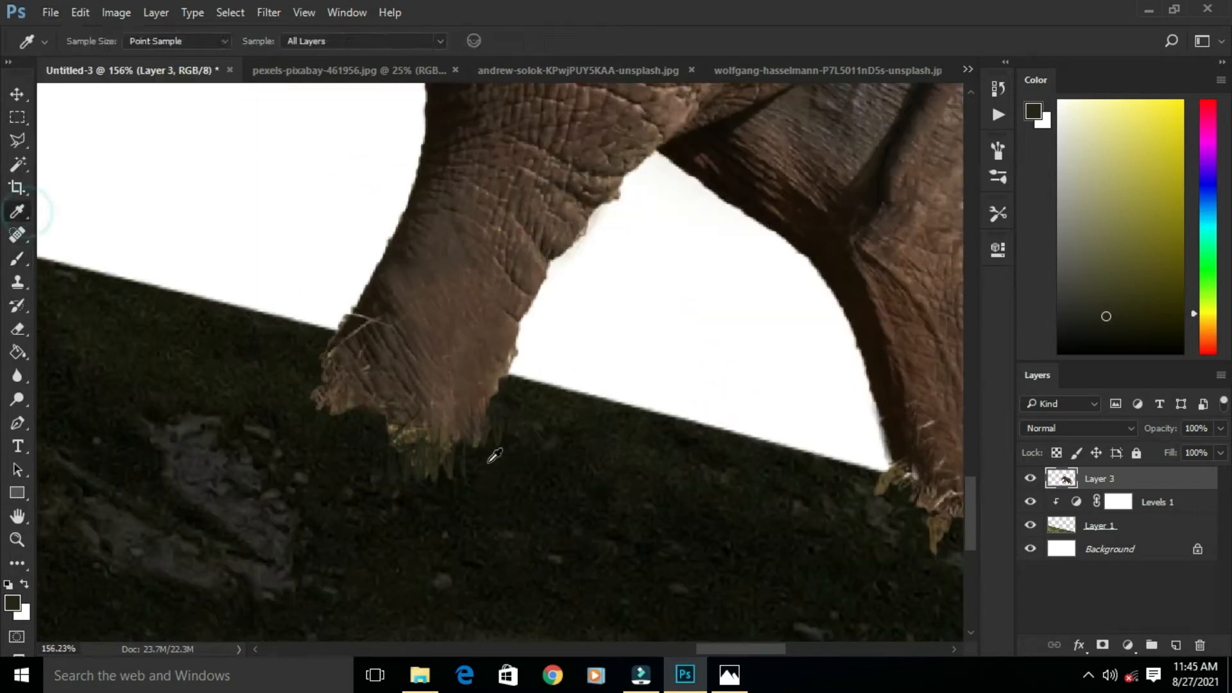
Sample the dark hill colour, adjust the grass brush's angle and paint grass around both hind feet
{"action": "left_click", "coordinate": [494, 455], "text": "alt"}
{"action": "left_click", "coordinate": [94, 41]}
{"action": "left_click_drag", "start_coordinate": [78, 106], "coordinate": [72, 90]}
{"action": "left_click", "coordinate": [331, 357]}
{"action": "mouse_move", "coordinate": [891, 490]}
{"action": "left_mouse_down"}
{"action": "mouse_move", "coordinate": [547, 415]}
{"action": "mouse_move", "coordinate": [613, 426]}
{"action": "left_mouse_up"}
{"action": "left_click", "coordinate": [94, 41]}
{"action": "left_click_drag", "start_coordinate": [75, 96], "coordinate": [78, 109]}
{"action": "left_click", "coordinate": [722, 436]}
{"action": "scroll", "coordinate": [586, 458], "scroll_direction": "down", "scroll_amount": 5}
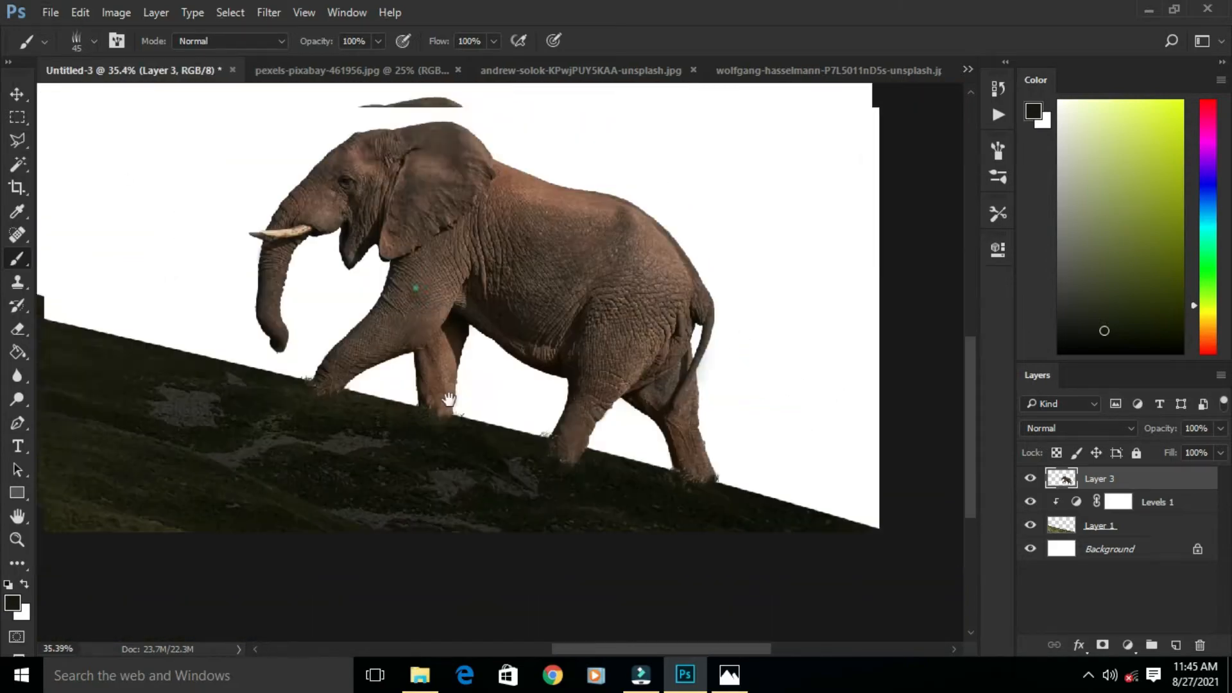
{"action": "scroll", "coordinate": [449, 417], "scroll_direction": "up", "scroll_amount": 8}
{"action": "key", "text": "e"}
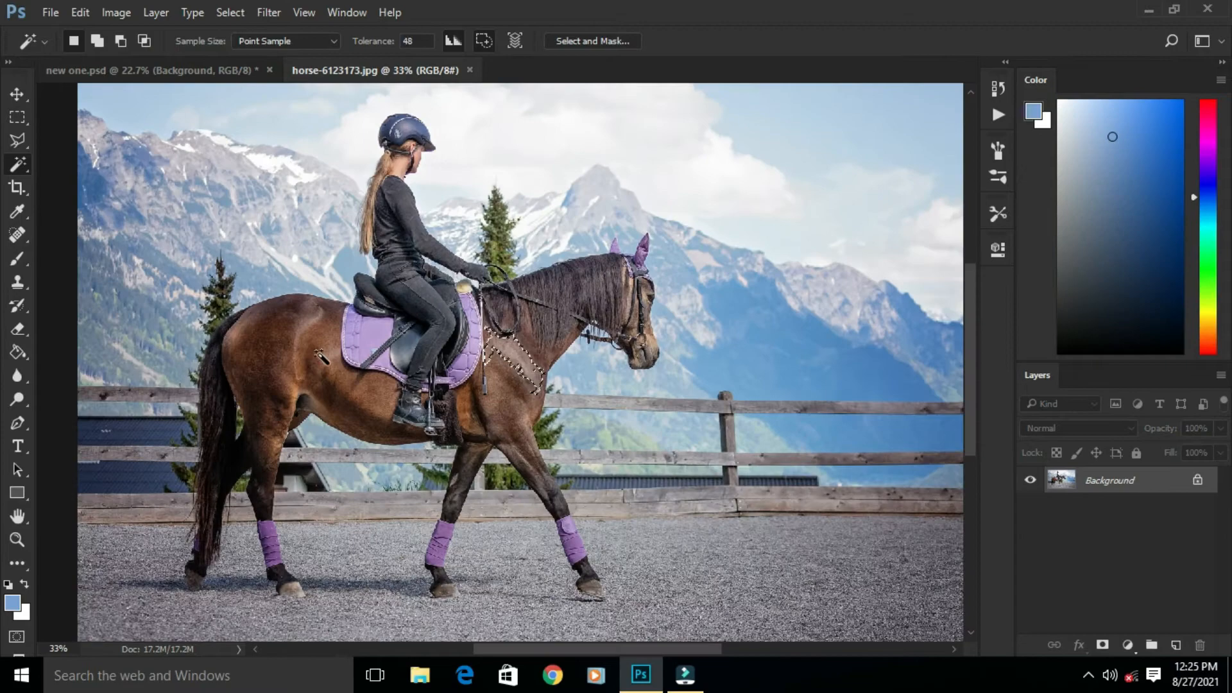
{"action": "left_click", "coordinate": [319, 355]}
{"action": "left_click", "coordinate": [539, 330]}
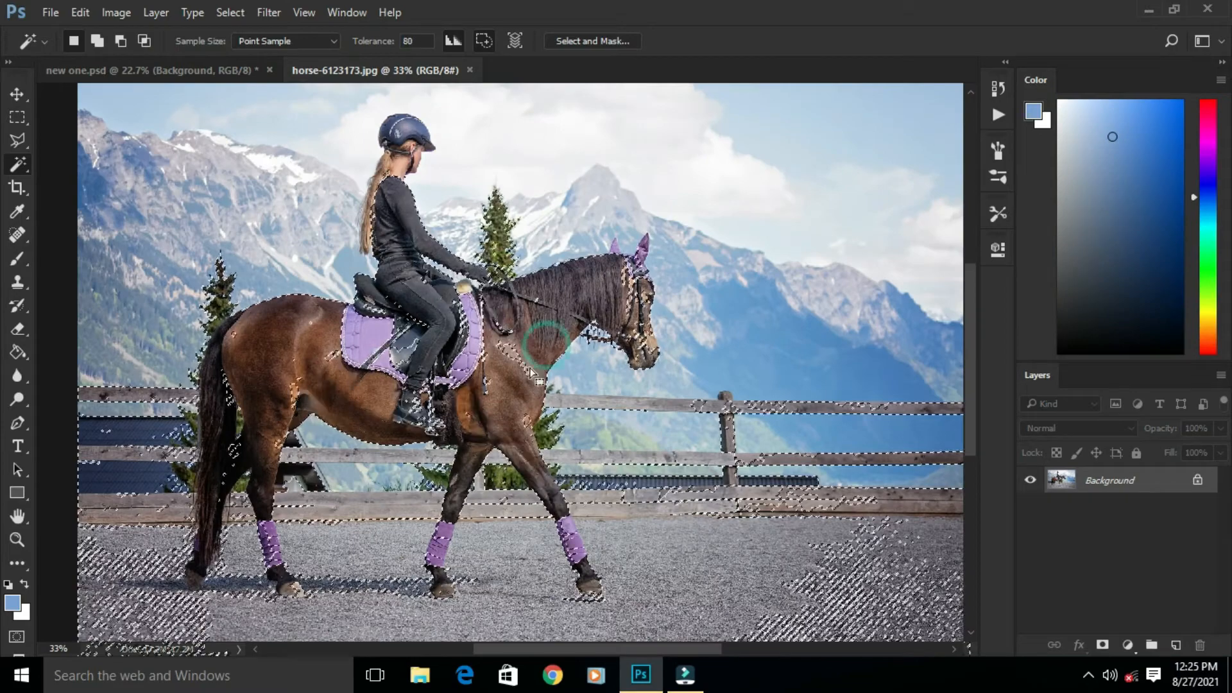
{"action": "left_click", "coordinate": [278, 355]}
{"action": "key", "text": "ctrl+d"}
Select the rider, the horse's body, tail and hind legs with Quick Selection, using a 50 px brush for the details
{"action": "key", "text": "shift+w"}
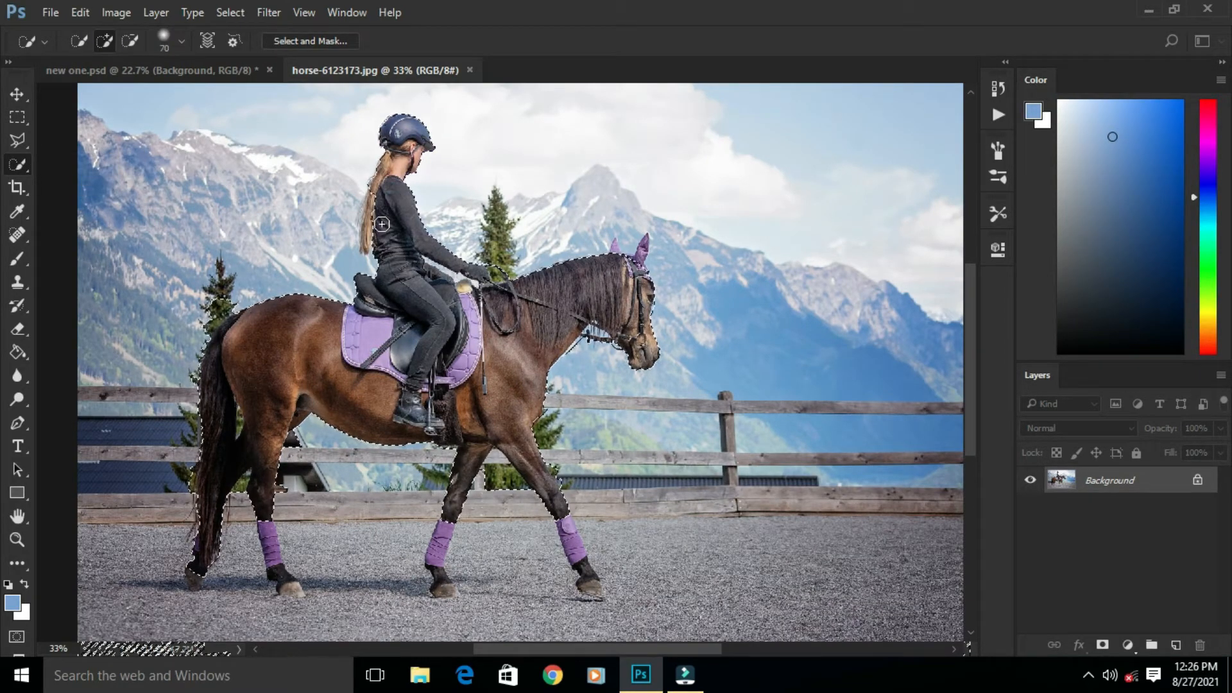
{"action": "scroll", "coordinate": [196, 610], "scroll_direction": "up", "scroll_amount": 6}
{"action": "key", "text": "bracketleft"}
{"action": "key", "text": "bracketleft"}
{"action": "left_click_drag", "start_coordinate": [234, 333], "coordinate": [202, 443]}
{"action": "scroll", "coordinate": [418, 369], "scroll_direction": "down", "scroll_amount": 1}
{"action": "left_click_drag", "start_coordinate": [542, 209], "coordinate": [573, 343]}
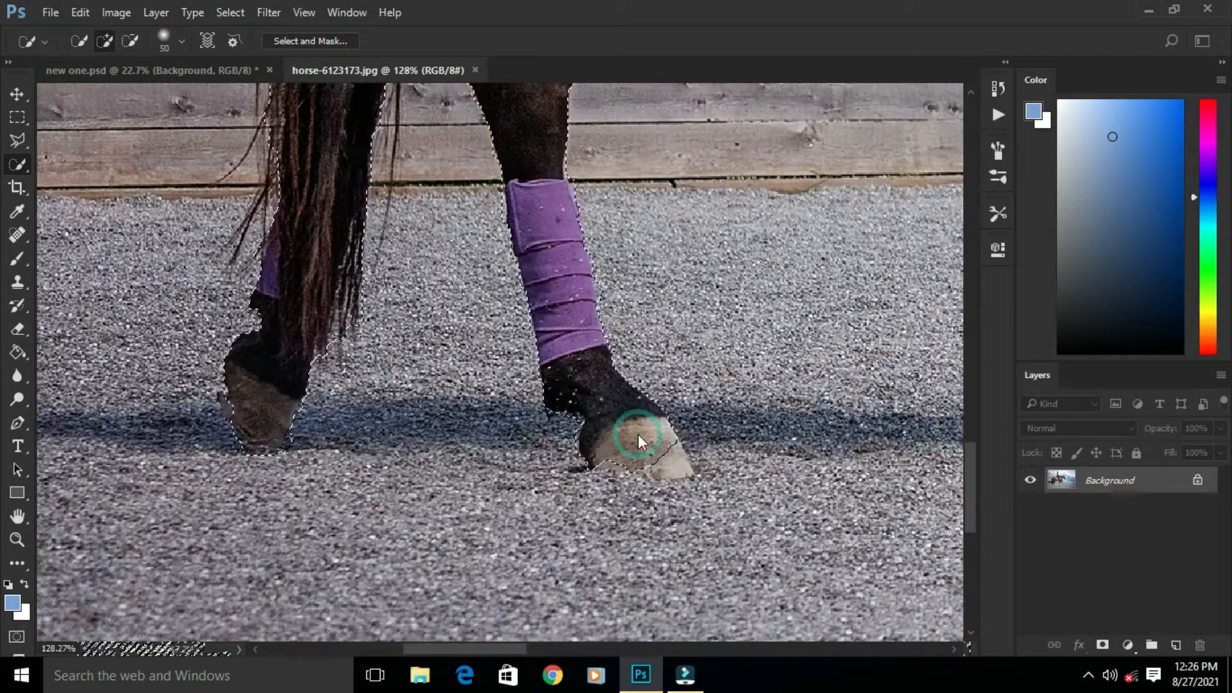
{"action": "left_click_drag", "start_coordinate": [638, 436], "coordinate": [671, 455]}
Add the purple wraps and hooves of both front legs to the selection
{"action": "scroll", "coordinate": [667, 437], "scroll_direction": "down", "scroll_amount": 4}
{"action": "scroll", "coordinate": [652, 321], "scroll_direction": "up", "scroll_amount": 3}
{"action": "mouse_move", "coordinate": [623, 350]}
{"action": "left_mouse_down"}
{"action": "mouse_move", "coordinate": [600, 449]}
{"action": "mouse_move", "coordinate": [618, 550]}
{"action": "mouse_move", "coordinate": [340, 492]}
{"action": "left_mouse_up"}
{"action": "left_click_drag", "start_coordinate": [735, 295], "coordinate": [819, 470]}
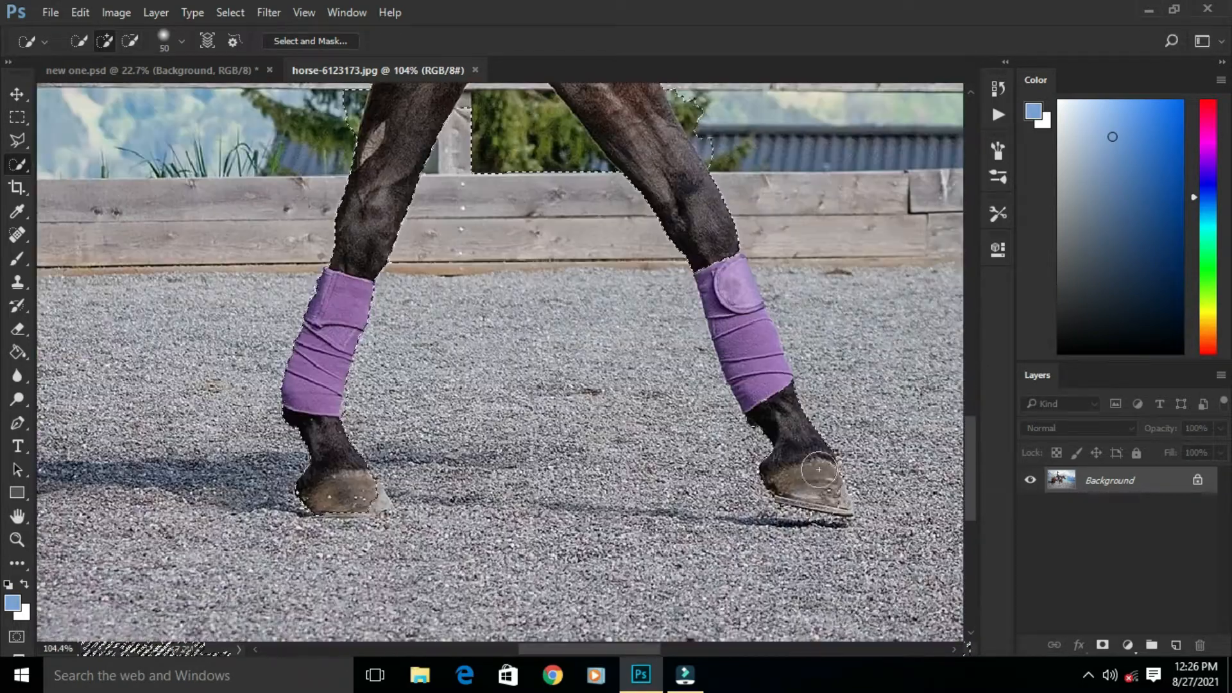
Subtract the fence and tree areas around the front legs from the selection with the Magic Wand at tolerance 31
{"action": "scroll", "coordinate": [500, 363], "scroll_direction": "up", "scroll_amount": 4}
{"action": "right_click", "coordinate": [18, 165]}
{"action": "left_click", "coordinate": [82, 184]}
{"action": "scroll", "coordinate": [529, 369], "scroll_direction": "up", "scroll_amount": 3}
{"action": "left_click", "coordinate": [529, 372], "text": "alt"}
{"action": "left_click", "coordinate": [467, 411], "text": "alt"}
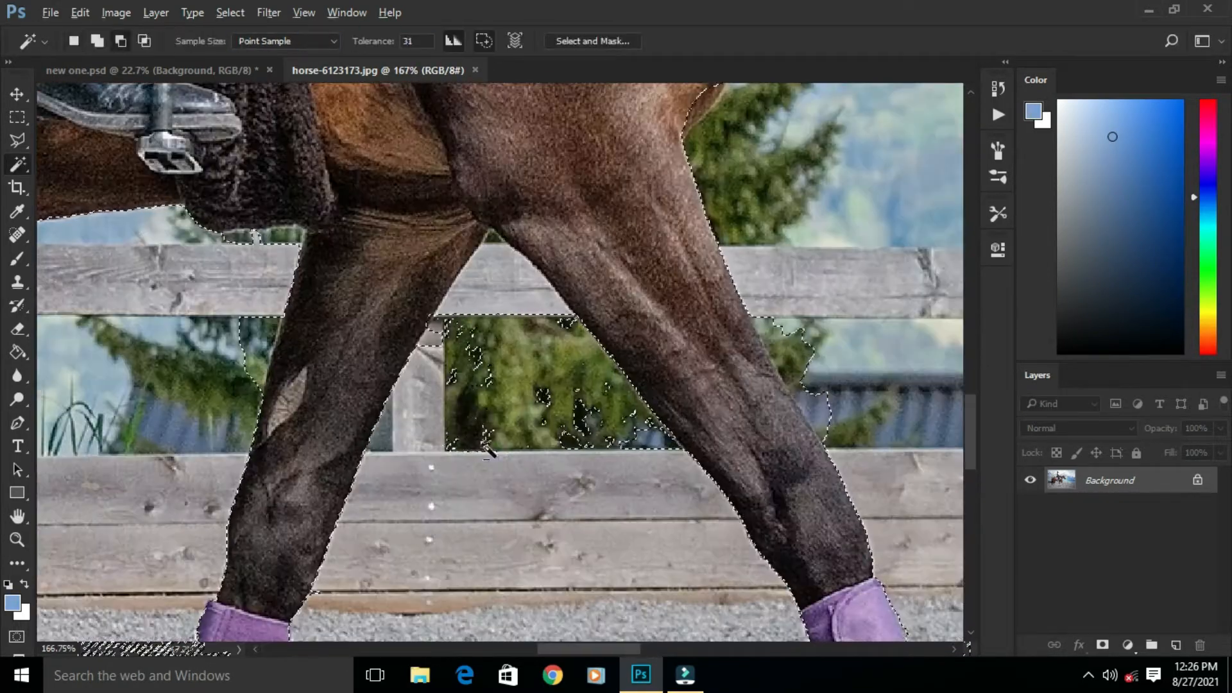
{"action": "scroll", "coordinate": [486, 247], "scroll_direction": "up", "scroll_amount": 4}
{"action": "left_click", "coordinate": [502, 226], "text": "alt"}
{"action": "scroll", "coordinate": [332, 298], "scroll_direction": "down", "scroll_amount": 2}
{"action": "left_click", "coordinate": [98, 392], "text": "alt"}
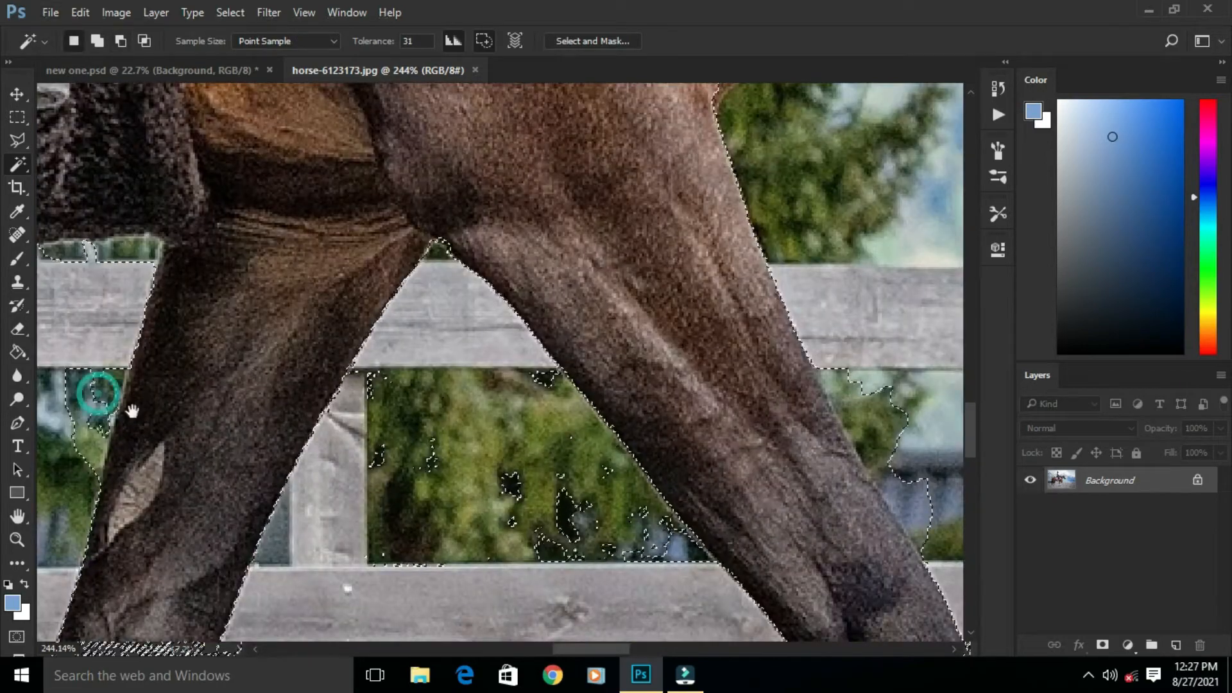
Return to Quick Selection and subtract the tree beside the horse's chest from the selection
{"action": "scroll", "coordinate": [437, 354], "scroll_direction": "down", "scroll_amount": 6}
{"action": "scroll", "coordinate": [527, 167], "scroll_direction": "up", "scroll_amount": 8}
{"action": "right_click", "coordinate": [17, 165]}
{"action": "left_click", "coordinate": [86, 165]}
{"action": "scroll", "coordinate": [464, 209], "scroll_direction": "down", "scroll_amount": 4}
{"action": "scroll", "coordinate": [409, 366], "scroll_direction": "up", "scroll_amount": 4}
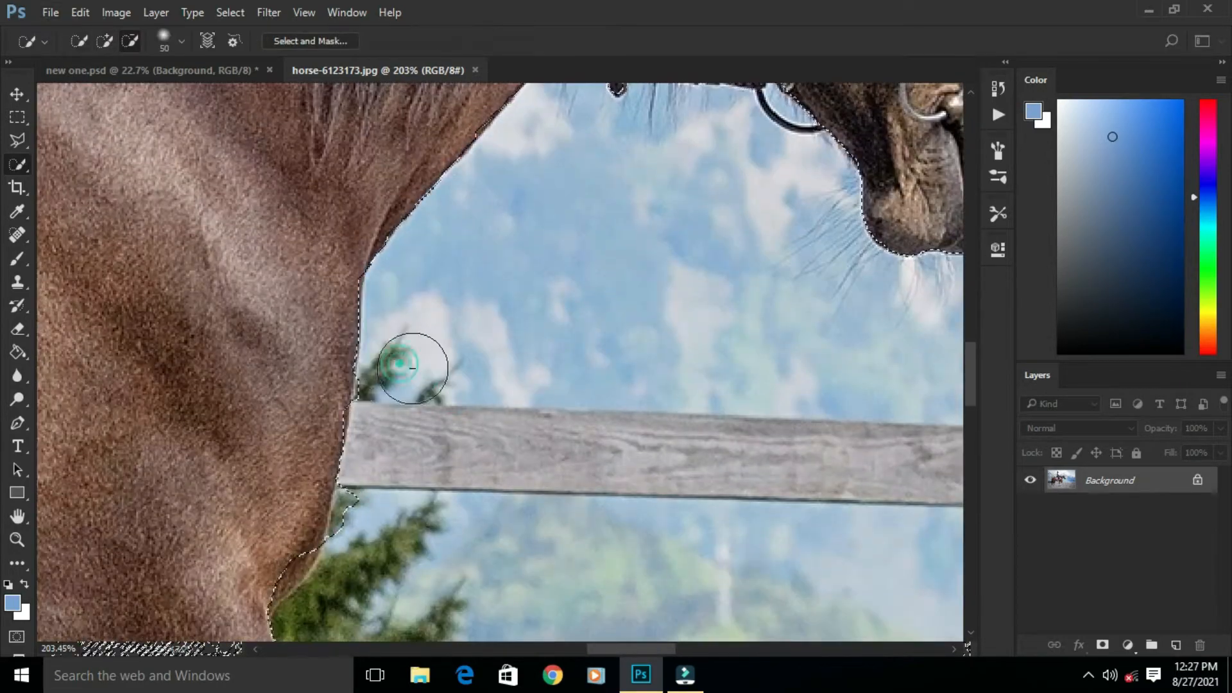
Refine the selection edge along the horse's lower chest and return to an earlier history state
{"action": "scroll", "coordinate": [414, 368], "scroll_direction": "down", "scroll_amount": 4}
{"action": "scroll", "coordinate": [407, 436], "scroll_direction": "up", "scroll_amount": 3}
{"action": "scroll", "coordinate": [321, 539], "scroll_direction": "up", "scroll_amount": 5}
{"action": "left_click", "coordinate": [347, 324]}
{"action": "scroll", "coordinate": [348, 325], "scroll_direction": "down", "scroll_amount": 3}
{"action": "left_click", "coordinate": [998, 89]}
{"action": "left_click", "coordinate": [867, 161]}
{"action": "scroll", "coordinate": [642, 257], "scroll_direction": "down", "scroll_amount": 3}
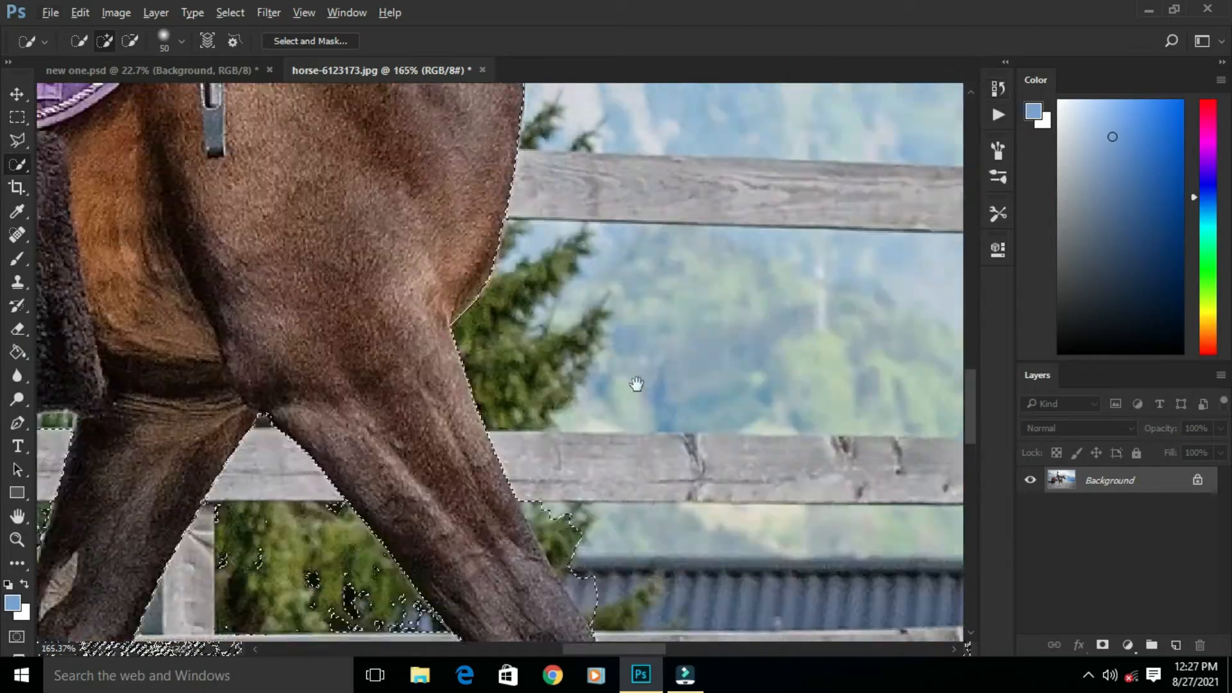
Subtract the remaining tree and roof patches around the horse's leading front leg from the selection
{"action": "scroll", "coordinate": [573, 371], "scroll_direction": "up", "scroll_amount": 3}
{"action": "left_click", "coordinate": [574, 371], "text": "alt"}
{"action": "scroll", "coordinate": [432, 363], "scroll_direction": "down", "scroll_amount": 1}
{"action": "scroll", "coordinate": [432, 363], "scroll_direction": "down", "scroll_amount": 4}
{"action": "scroll", "coordinate": [168, 322], "scroll_direction": "up", "scroll_amount": 2}
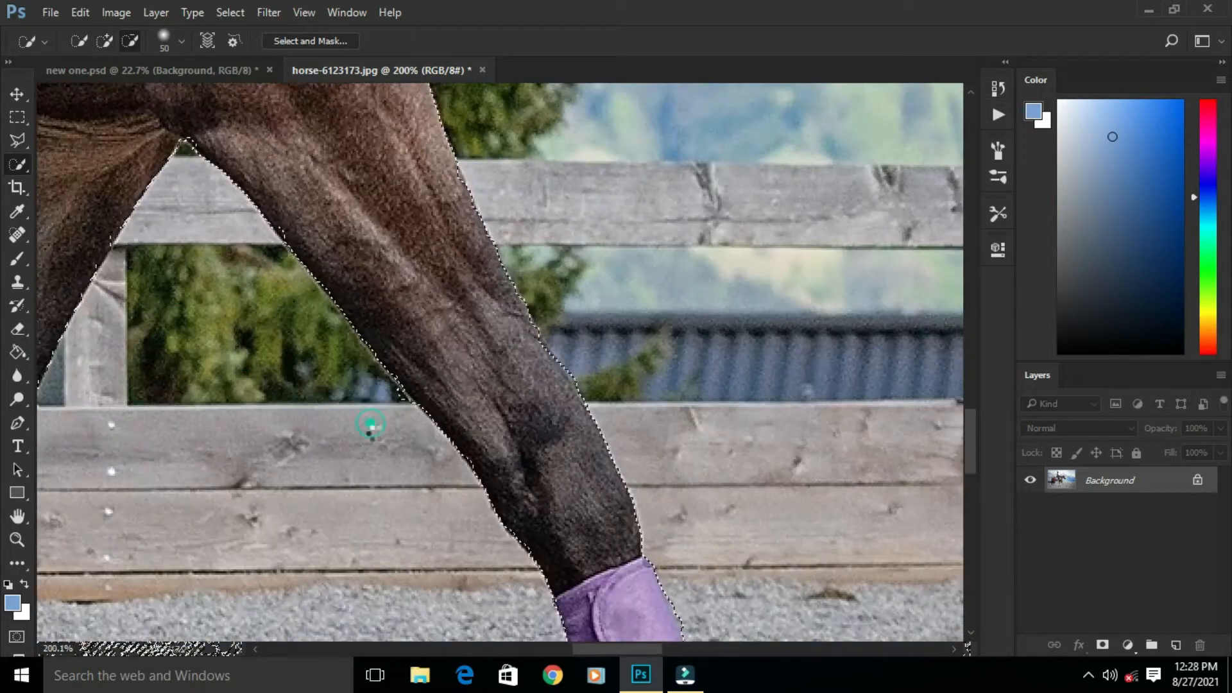
Subtract the grassy gap between the horse's hind legs from the selection, using a 15 px brush for the tip
{"action": "scroll", "coordinate": [193, 203], "scroll_direction": "down", "scroll_amount": 6}
{"action": "scroll", "coordinate": [366, 269], "scroll_direction": "up", "scroll_amount": 5}
{"action": "scroll", "coordinate": [379, 248], "scroll_direction": "down", "scroll_amount": 4}
{"action": "scroll", "coordinate": [252, 321], "scroll_direction": "up", "scroll_amount": 4}
{"action": "left_click", "coordinate": [252, 322], "text": "alt"}
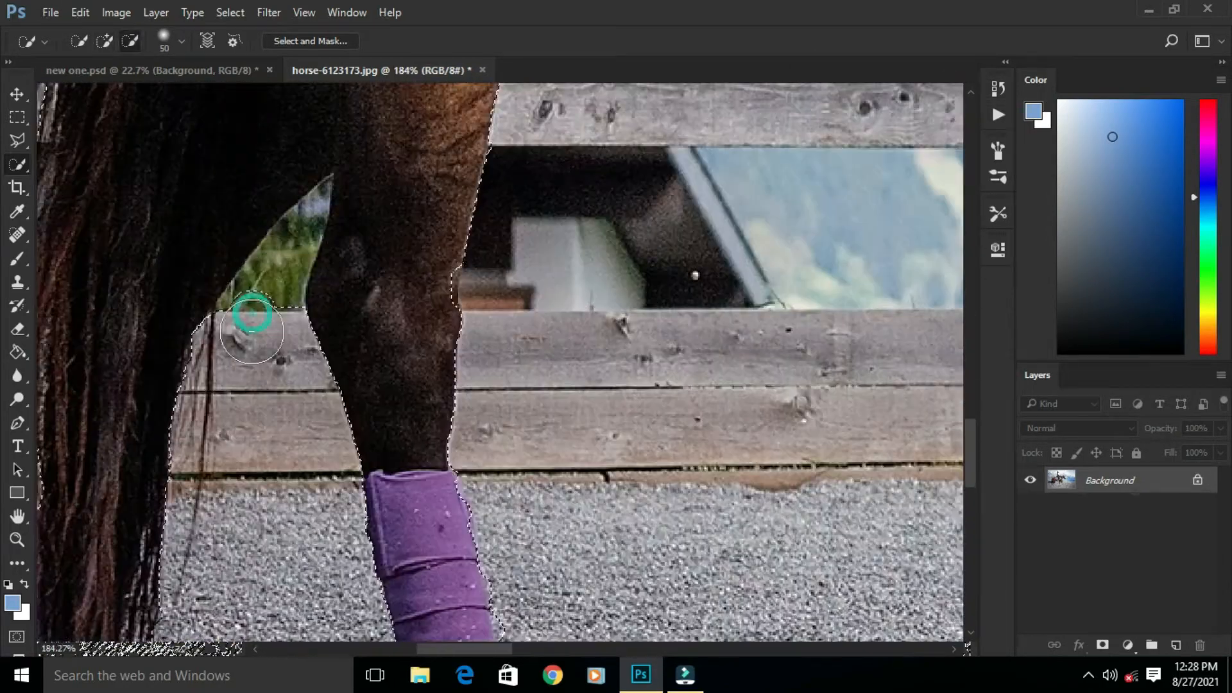
{"action": "scroll", "coordinate": [311, 205], "scroll_direction": "up", "scroll_amount": 5}
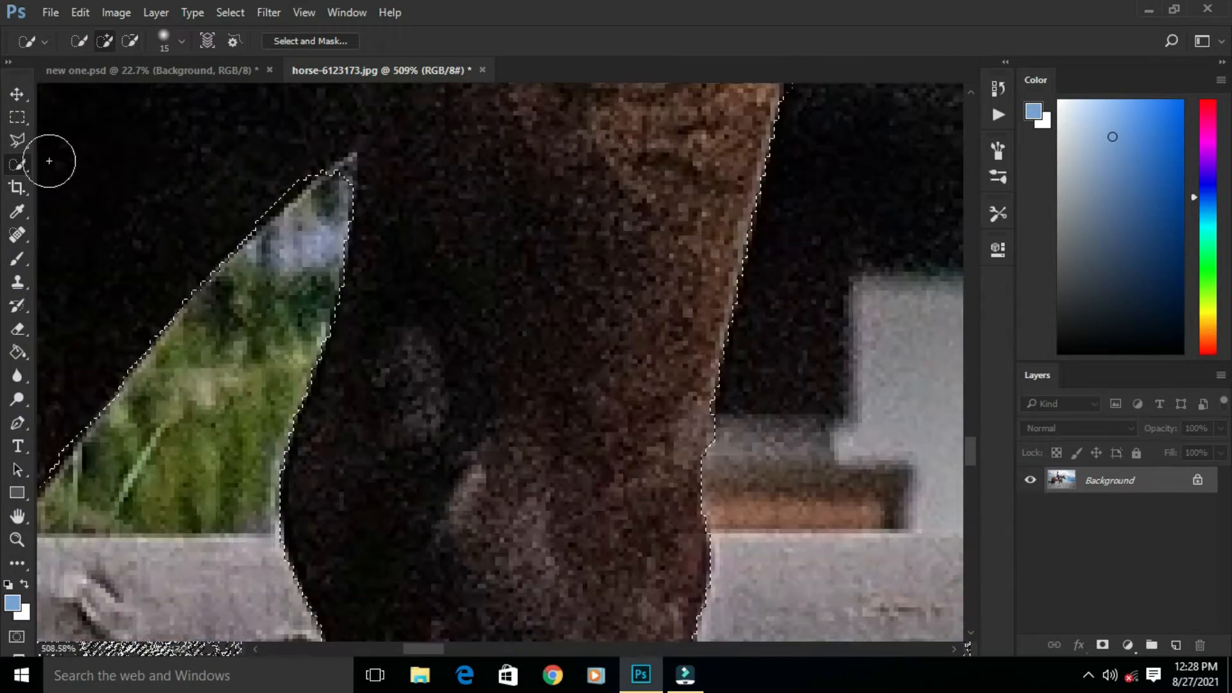
Subtract the narrow background gap between the horse's tail and hind leg from the selection with Quick Selection
{"action": "left_click", "coordinate": [18, 140]}
{"action": "left_click", "coordinate": [11, 160]}
{"action": "scroll", "coordinate": [332, 379], "scroll_direction": "down", "scroll_amount": 5}
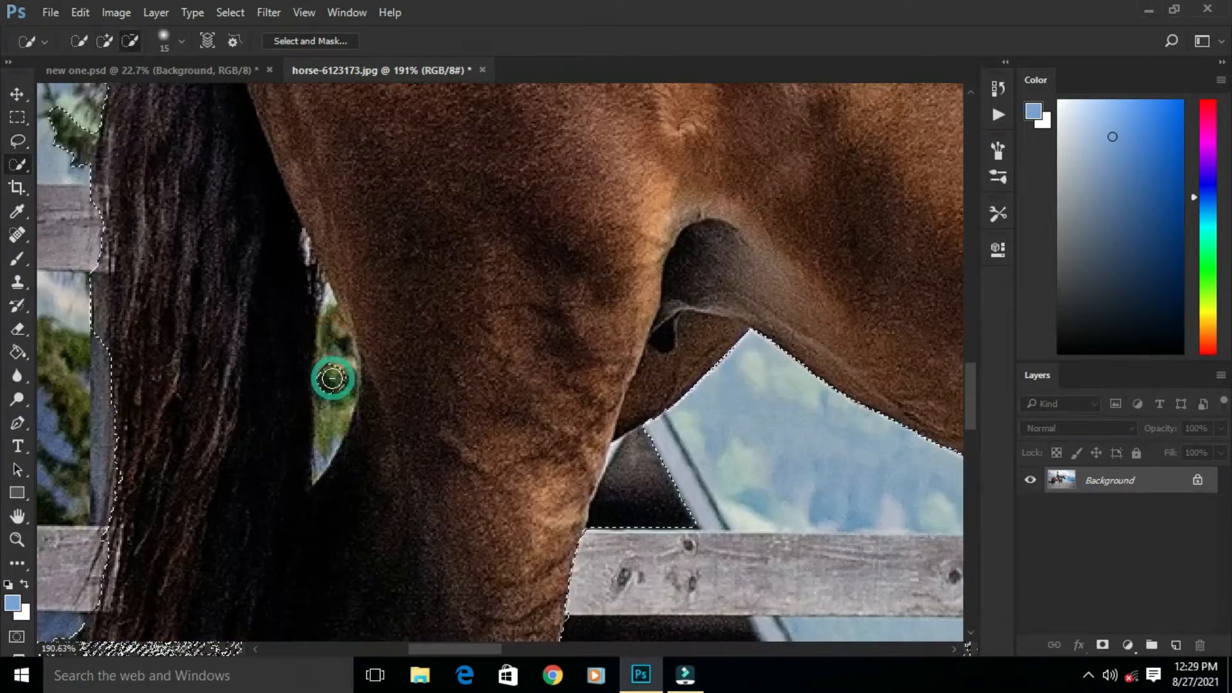
{"action": "scroll", "coordinate": [331, 333], "scroll_direction": "down", "scroll_amount": 6}
{"action": "scroll", "coordinate": [208, 531], "scroll_direction": "up", "scroll_amount": 6}
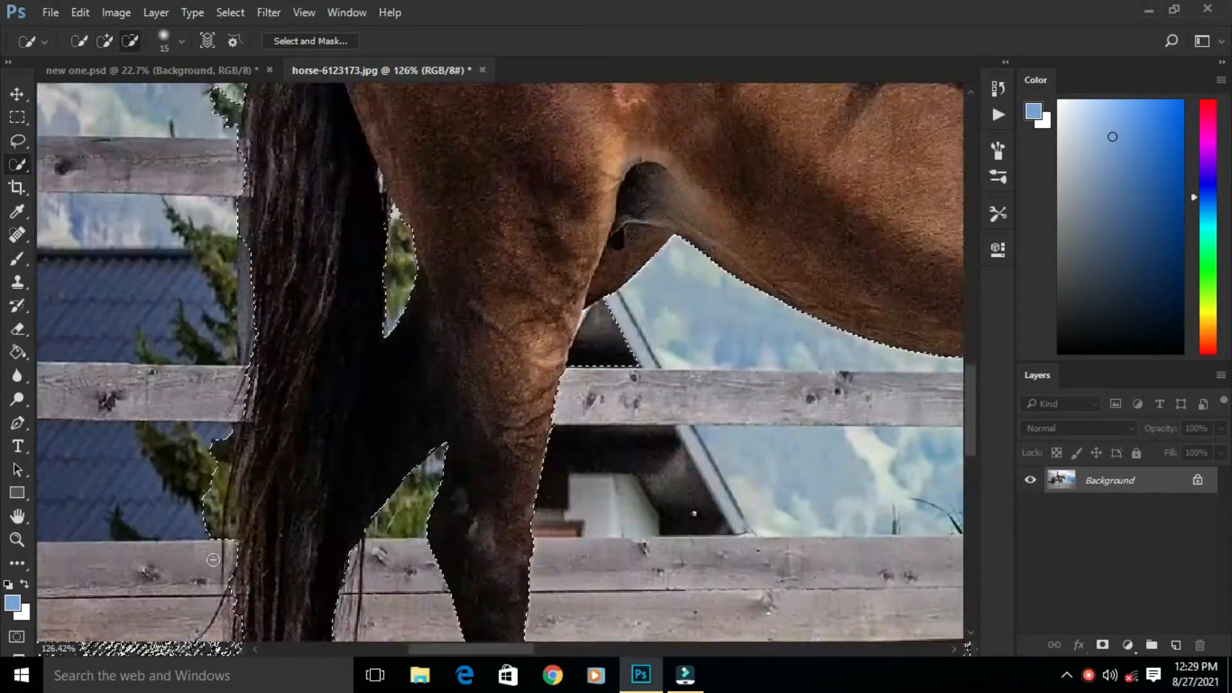
Trim the background patches beside the horse's tail from the selection and add its purple ears with Quick Selection
{"action": "scroll", "coordinate": [262, 423], "scroll_direction": "down", "scroll_amount": 4}
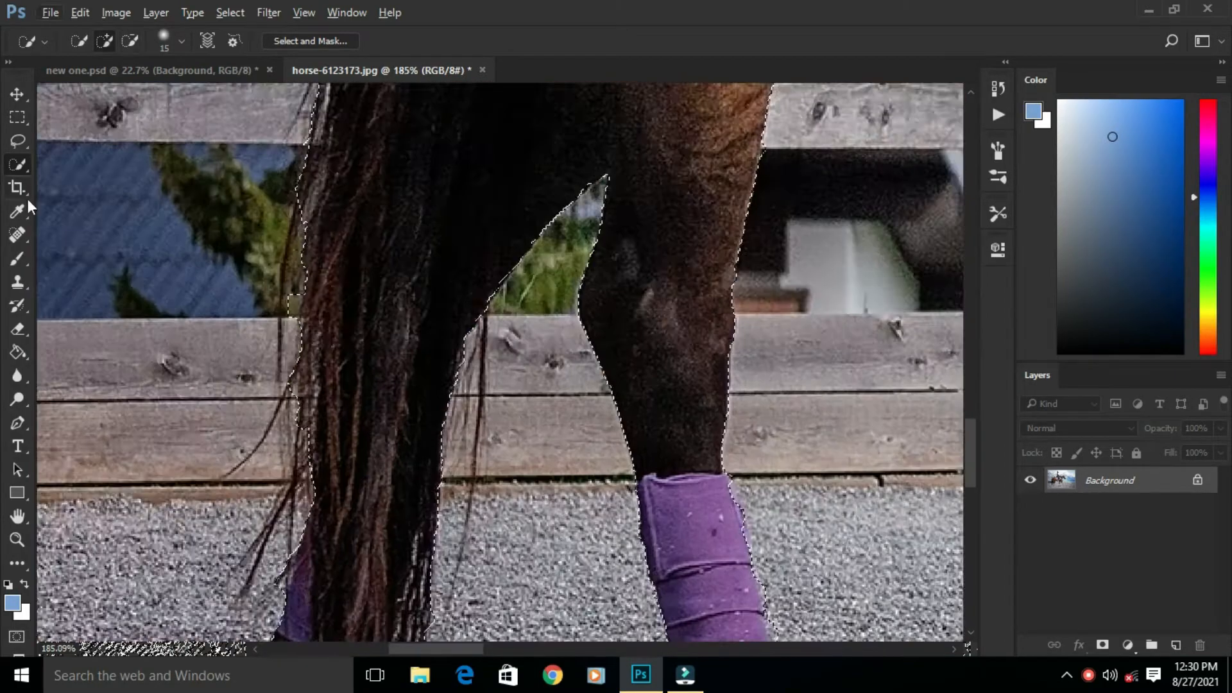
{"action": "scroll", "coordinate": [332, 334], "scroll_direction": "down", "scroll_amount": 6}
{"action": "scroll", "coordinate": [454, 249], "scroll_direction": "up", "scroll_amount": 6}
{"action": "scroll", "coordinate": [630, 242], "scroll_direction": "down", "scroll_amount": 4}
{"action": "scroll", "coordinate": [663, 215], "scroll_direction": "up", "scroll_amount": 6}
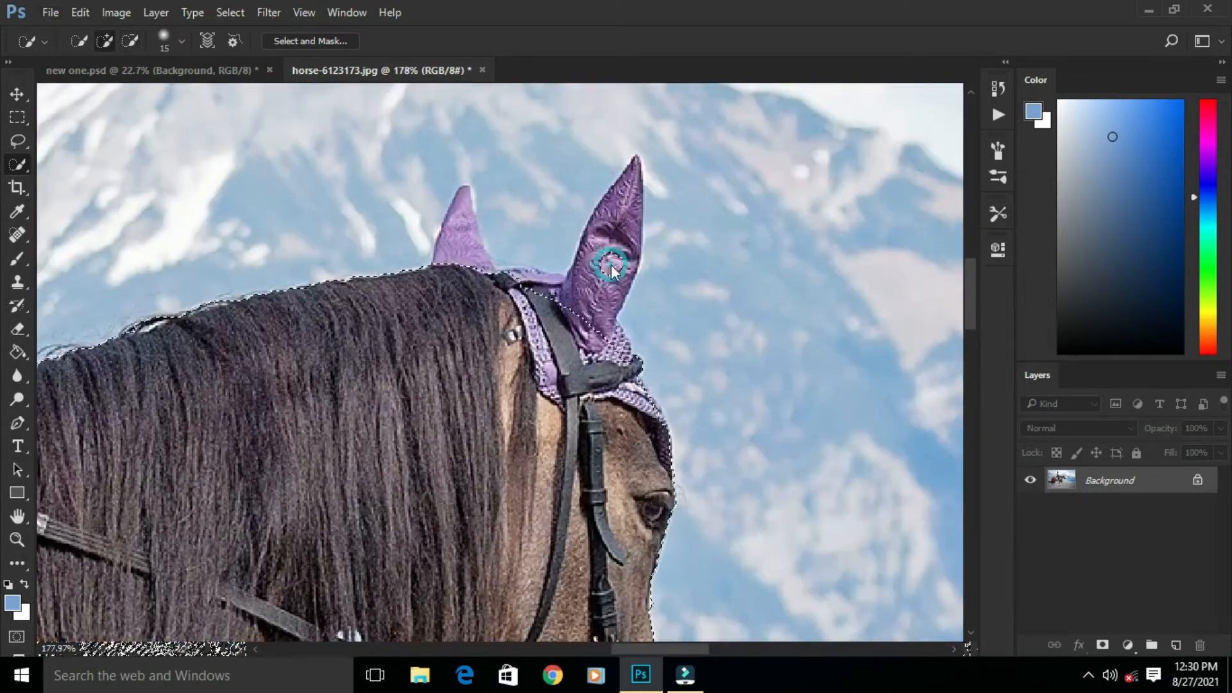
{"action": "scroll", "coordinate": [493, 329], "scroll_direction": "up", "scroll_amount": 1}
Subtract the tree-filled gap inside the rein loop and the sky gap beneath the rider's forearm from the selection
{"action": "scroll", "coordinate": [493, 330], "scroll_direction": "down", "scroll_amount": 5}
{"action": "scroll", "coordinate": [489, 351], "scroll_direction": "up", "scroll_amount": 4}
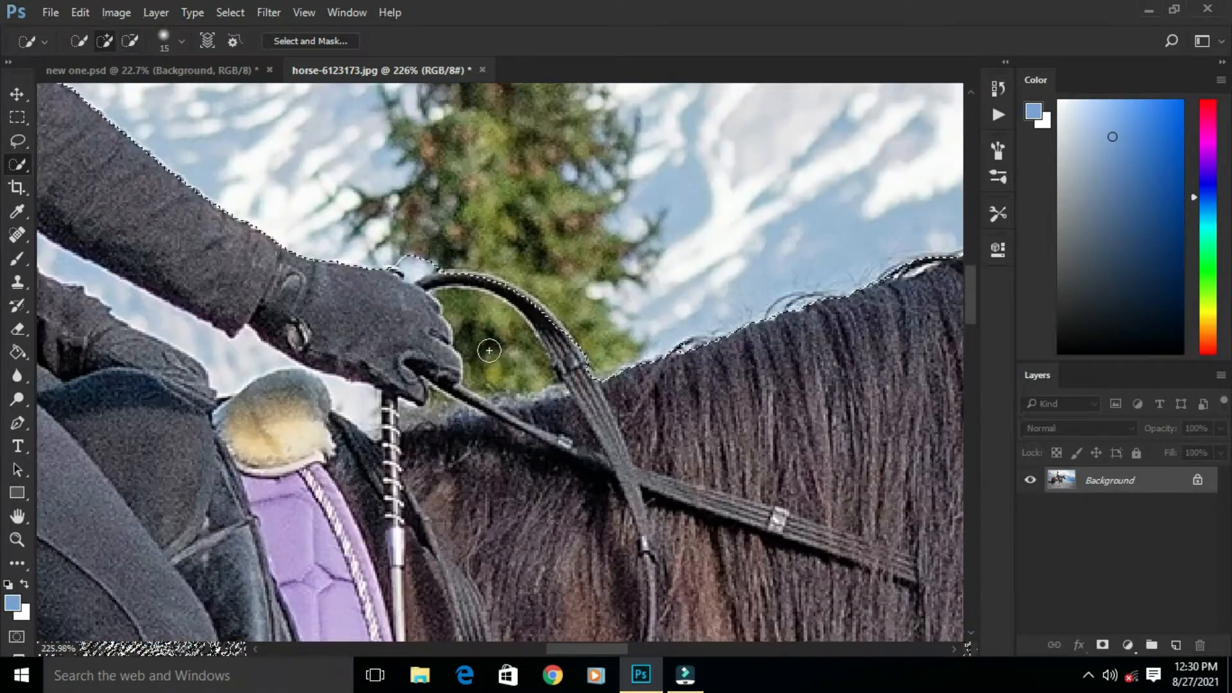
{"action": "scroll", "coordinate": [486, 332], "scroll_direction": "up", "scroll_amount": 3}
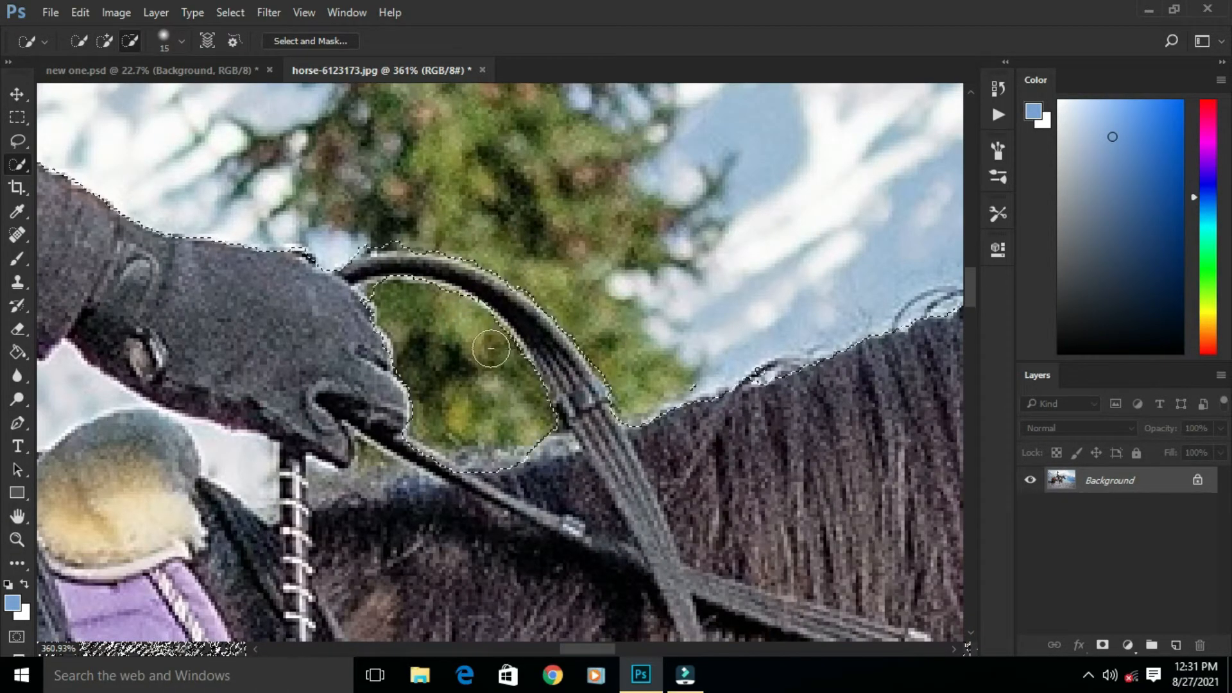
{"action": "scroll", "coordinate": [700, 263], "scroll_direction": "down", "scroll_amount": 6}
{"action": "scroll", "coordinate": [661, 473], "scroll_direction": "up", "scroll_amount": 5}
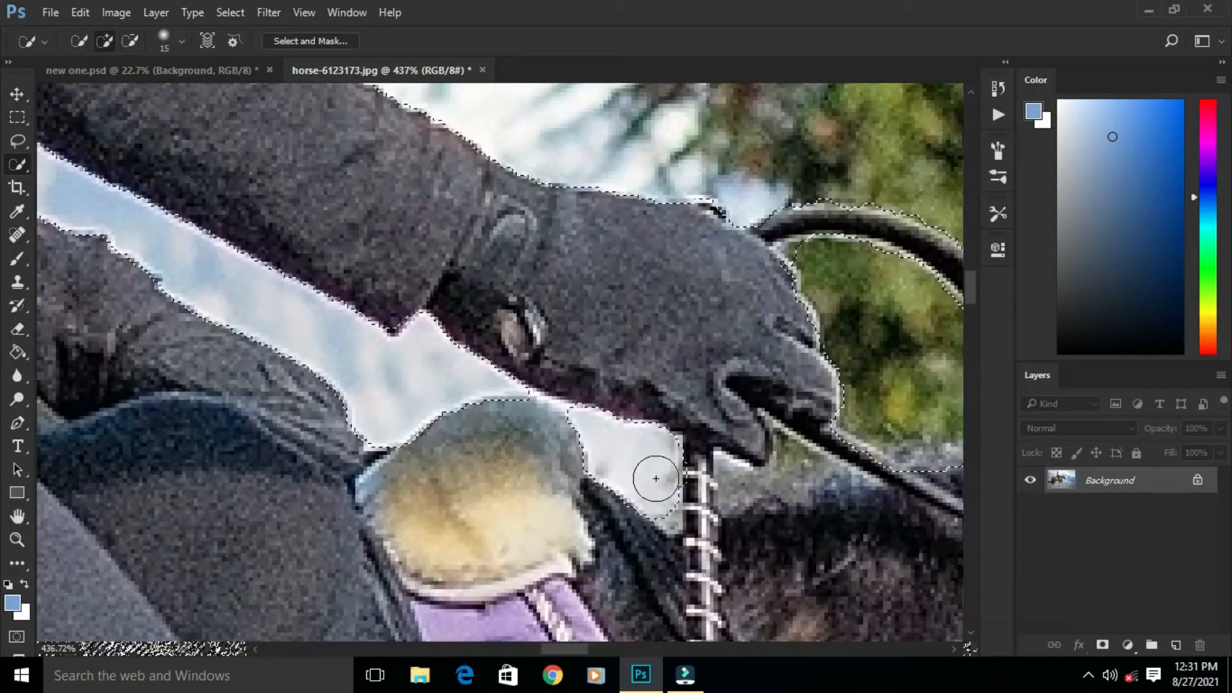
Add the rider's ponytail to the selection by outlining it with the Lasso tool
{"action": "scroll", "coordinate": [316, 364], "scroll_direction": "down", "scroll_amount": 5}
{"action": "key", "text": "l"}
{"action": "left_click_drag", "start_coordinate": [352, 334], "coordinate": [348, 558]}
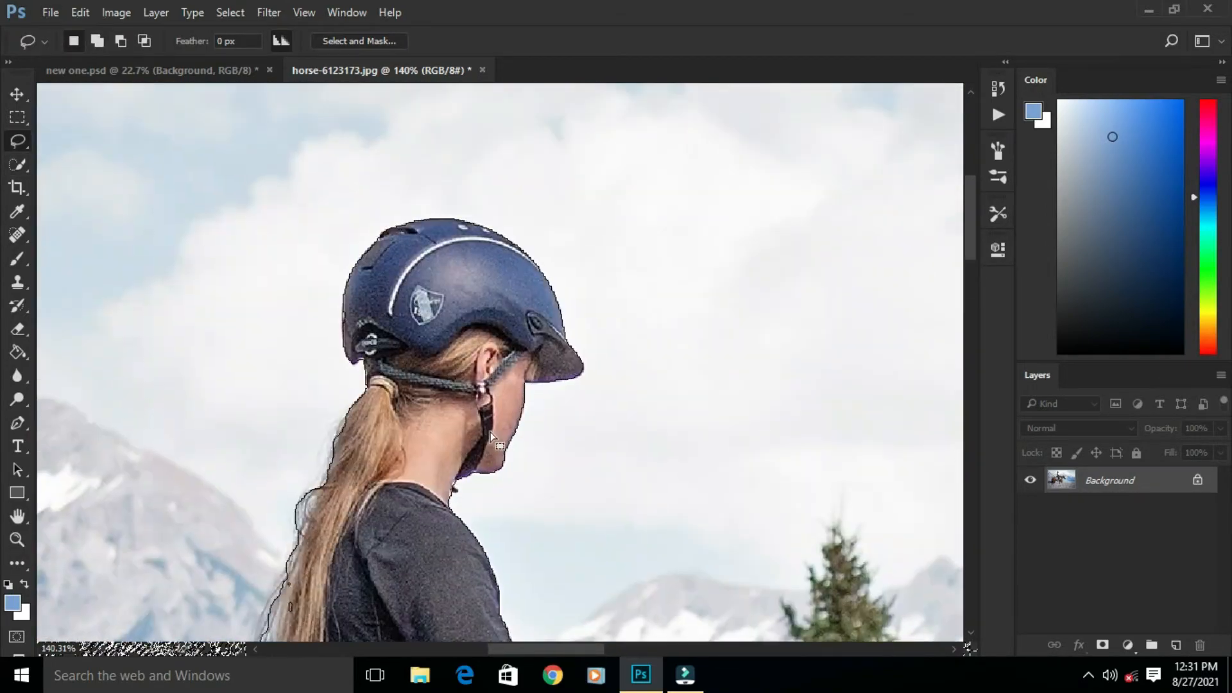
Bring the selected horse and rider into the new one.psd composite as a new layer
{"action": "scroll", "coordinate": [346, 385], "scroll_direction": "down", "scroll_amount": 5}
{"action": "scroll", "coordinate": [291, 443], "scroll_direction": "up", "scroll_amount": 3}
{"action": "scroll", "coordinate": [291, 443], "scroll_direction": "down", "scroll_amount": 3}
{"action": "key", "text": "v"}
{"action": "left_click_drag", "start_coordinate": [449, 269], "coordinate": [363, 329]}
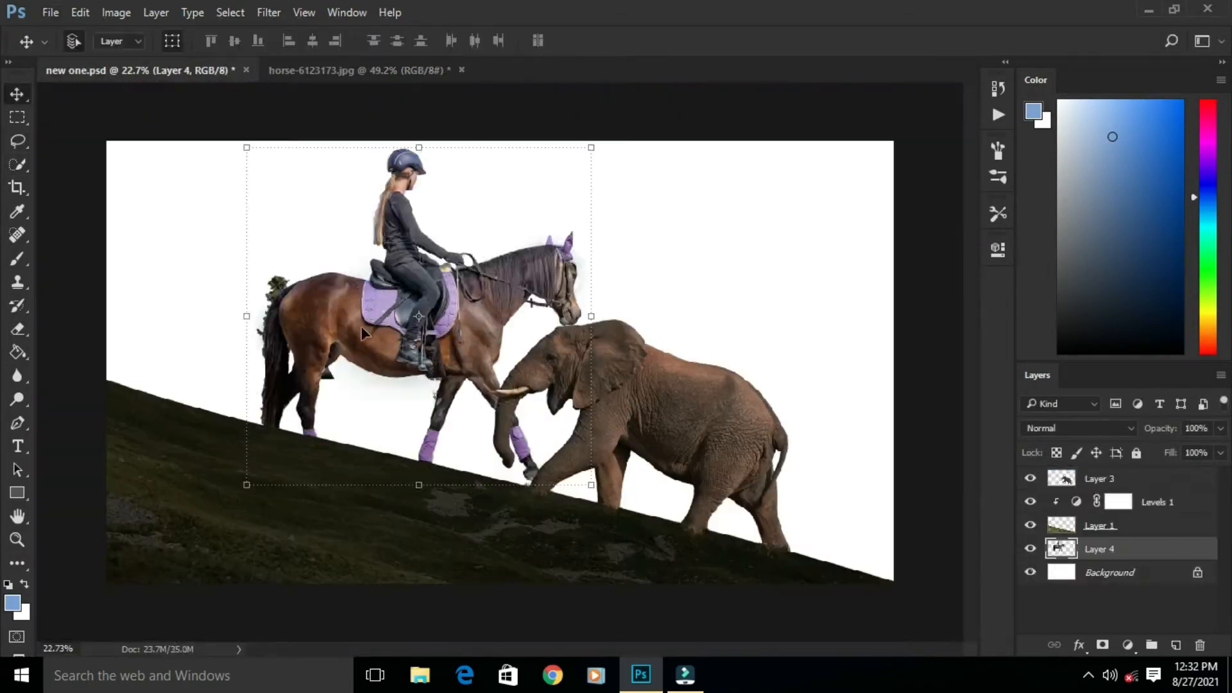
Shift the horse and rider away from the elephant and raise their layer to the top of the stack
{"action": "left_click_drag", "start_coordinate": [454, 302], "coordinate": [421, 305]}
{"action": "key", "text": "ctrl+bracketright"}
{"action": "key", "text": "ctrl+bracketright"}
{"action": "key", "text": "ctrl+bracketright"}
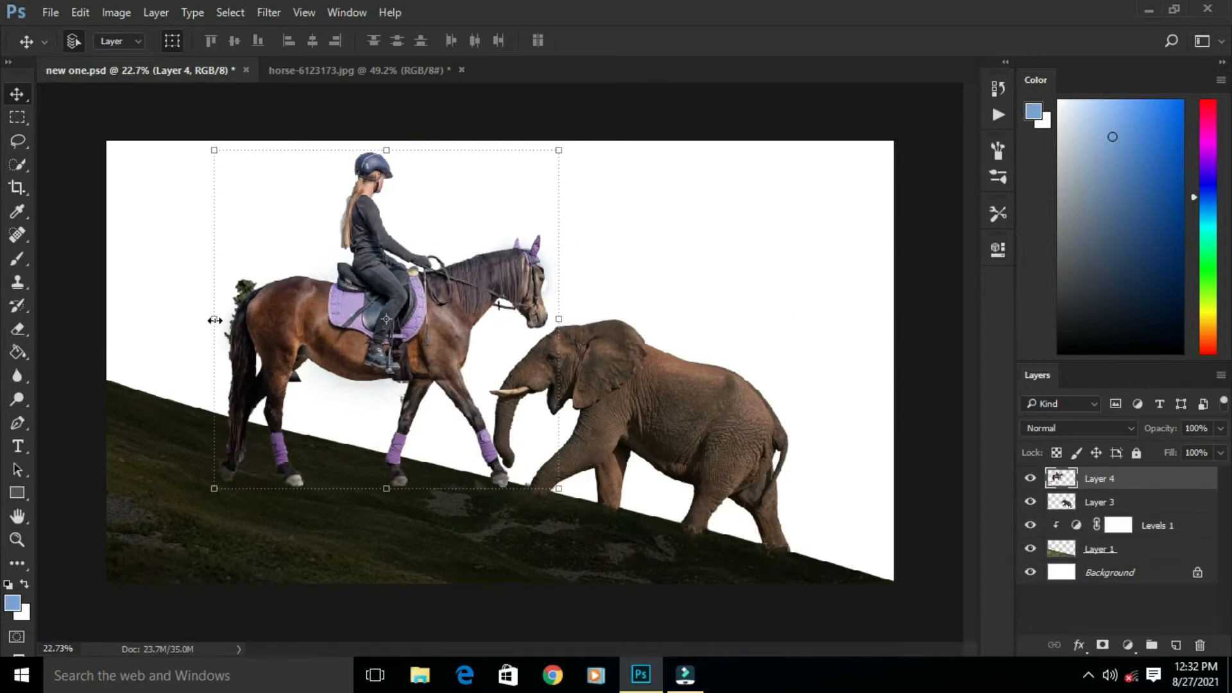
Flip the horse and rider horizontally, scale them down and place them on the slope ahead of the elephant
{"action": "left_click_drag", "start_coordinate": [215, 320], "coordinate": [579, 321]}
{"action": "left_click_drag", "start_coordinate": [559, 320], "coordinate": [325, 321]}
{"action": "left_click_drag", "start_coordinate": [594, 138], "coordinate": [478, 281]}
{"action": "left_click_drag", "start_coordinate": [417, 321], "coordinate": [373, 398]}
{"action": "key", "text": "Return"}
Erase the leftover tree patch around the horse's rump and upper tail with a hard 9 px Eraser
{"action": "scroll", "coordinate": [390, 404], "scroll_direction": "up", "scroll_amount": 5}
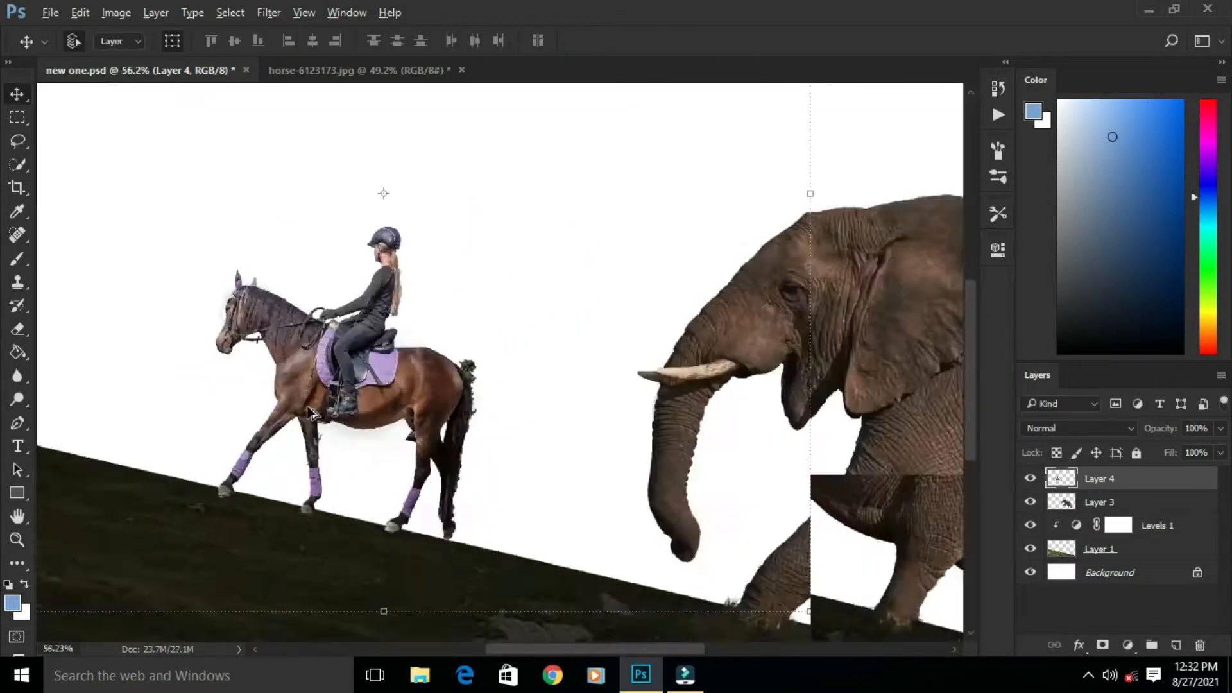
{"action": "scroll", "coordinate": [471, 371], "scroll_direction": "up", "scroll_amount": 12}
{"action": "key", "text": "e"}
{"action": "key", "text": "bracketleft"}
{"action": "key", "text": "bracketleft"}
{"action": "key", "text": "bracketleft"}
{"action": "key", "text": "bracketleft"}
{"action": "key", "text": "bracketleft"}
{"action": "key", "text": "bracketleft"}
{"action": "key", "text": "bracketleft"}
{"action": "key", "text": "bracketleft"}
{"action": "key", "text": "bracketleft"}
{"action": "key", "text": "bracketleft"}
{"action": "left_click_drag", "start_coordinate": [479, 276], "coordinate": [430, 308]}
{"action": "left_click", "coordinate": [94, 41]}
{"action": "left_click_drag", "start_coordinate": [552, 295], "coordinate": [418, 208]}
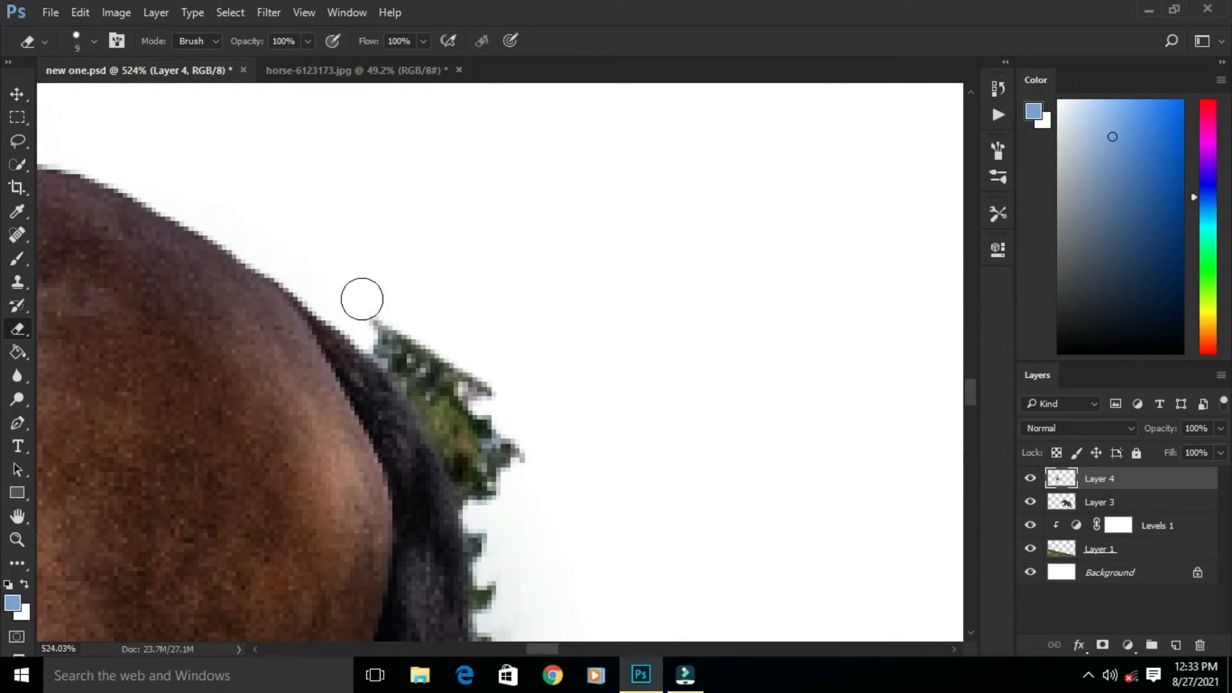
{"action": "scroll", "coordinate": [420, 251], "scroll_direction": "down", "scroll_amount": 2}
{"action": "scroll", "coordinate": [495, 239], "scroll_direction": "down", "scroll_amount": 3}
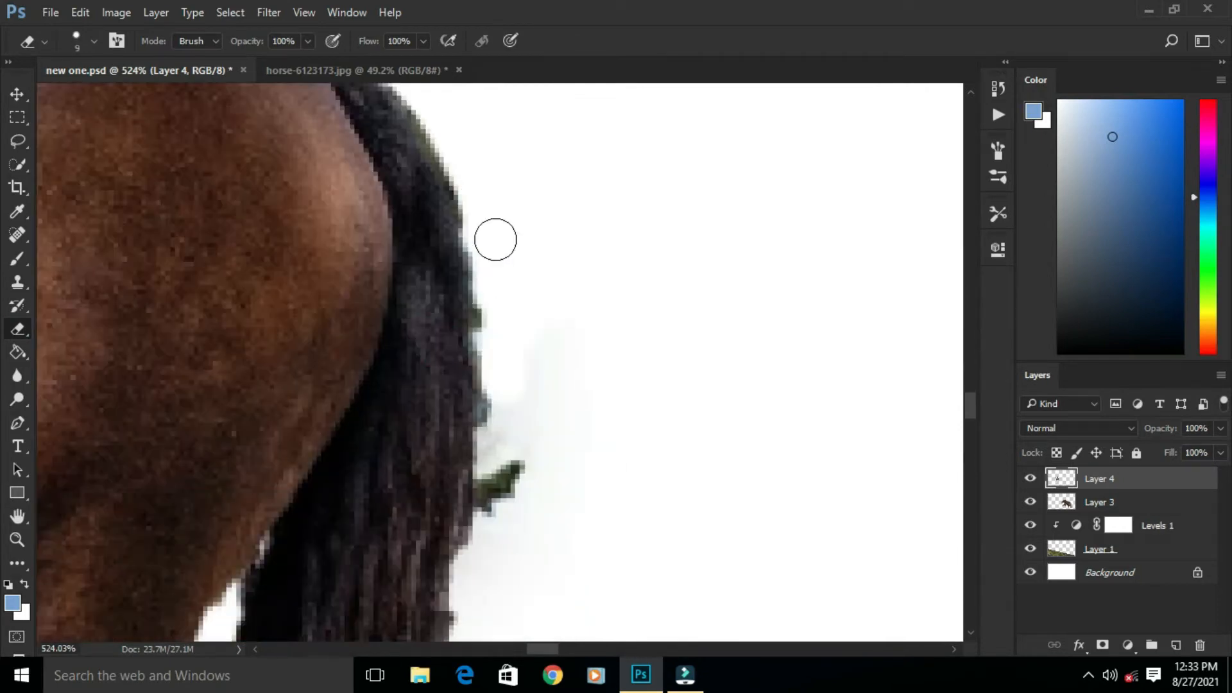
Erase the remaining twigs and background fringe down the outer edge of the horse's tail
{"action": "scroll", "coordinate": [449, 295], "scroll_direction": "down", "scroll_amount": 4}
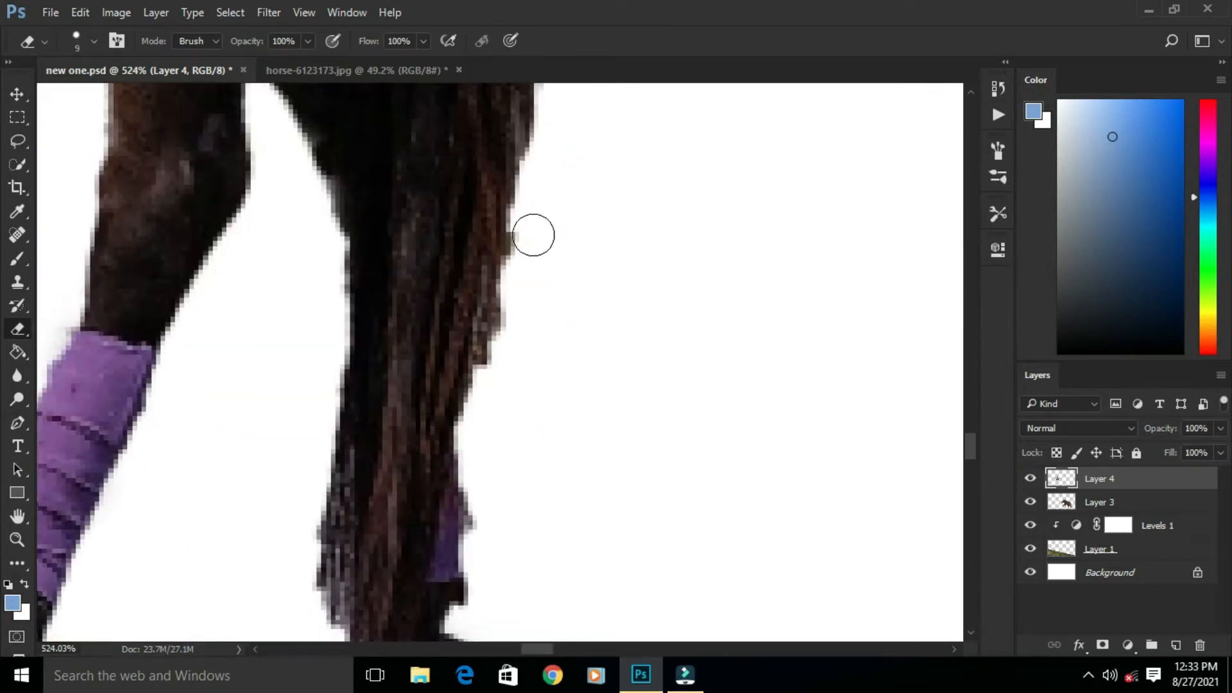
{"action": "scroll", "coordinate": [522, 281], "scroll_direction": "down", "scroll_amount": 3}
{"action": "scroll", "coordinate": [410, 449], "scroll_direction": "down", "scroll_amount": 10}
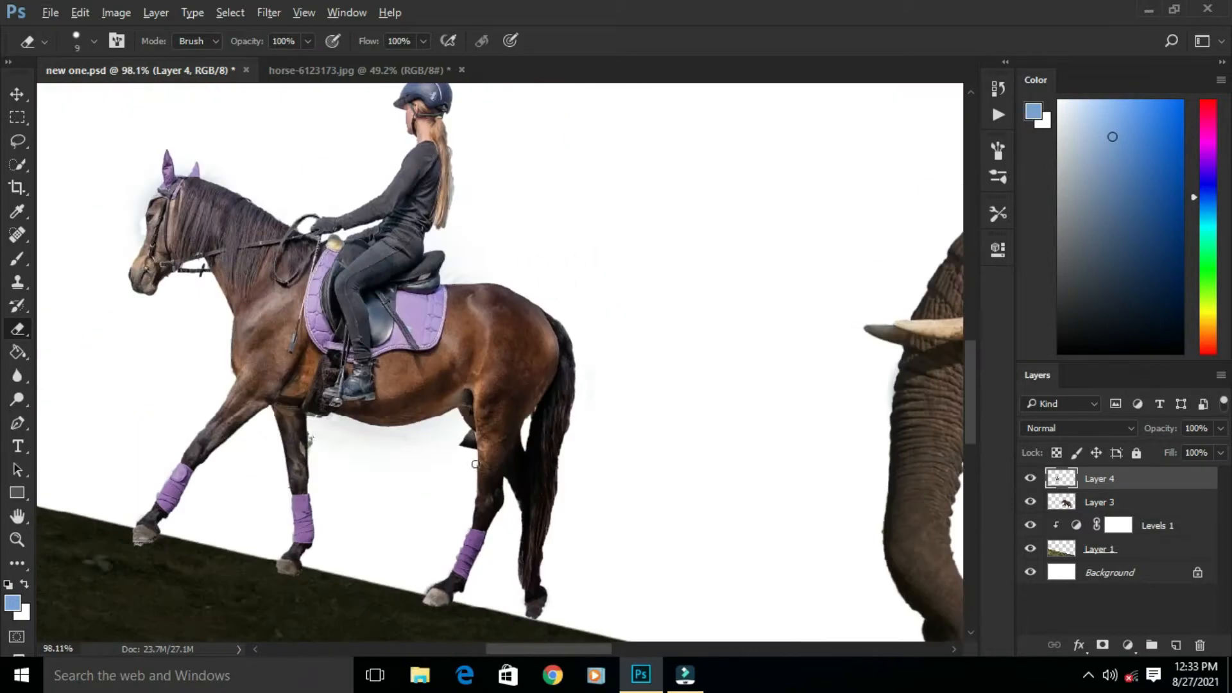
Erase the dark roof patch beside the horse's hind leg and the background remnants beneath the rider's stirrup
{"action": "scroll", "coordinate": [472, 446], "scroll_direction": "up", "scroll_amount": 10}
{"action": "mouse_move", "coordinate": [341, 334]}
{"action": "left_mouse_down"}
{"action": "mouse_move", "coordinate": [391, 406]}
{"action": "mouse_move", "coordinate": [409, 486]}
{"action": "left_mouse_up"}
{"action": "scroll", "coordinate": [363, 381], "scroll_direction": "down", "scroll_amount": 10}
{"action": "scroll", "coordinate": [223, 370], "scroll_direction": "up", "scroll_amount": 10}
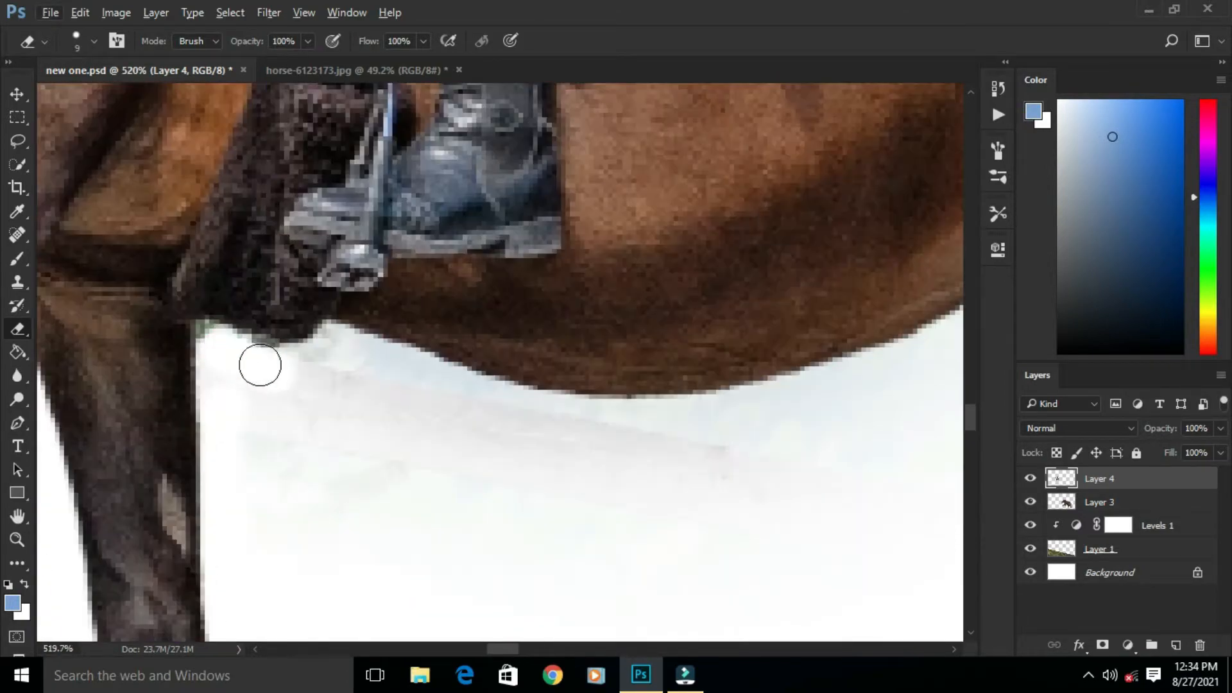
{"action": "left_click_drag", "start_coordinate": [261, 363], "coordinate": [309, 350]}
Erase the pale background haze around the horse's face, ears and mane
{"action": "scroll", "coordinate": [308, 360], "scroll_direction": "down", "scroll_amount": 8}
{"action": "scroll", "coordinate": [602, 289], "scroll_direction": "up", "scroll_amount": 5}
{"action": "scroll", "coordinate": [209, 316], "scroll_direction": "down", "scroll_amount": 2}
{"action": "scroll", "coordinate": [253, 329], "scroll_direction": "up", "scroll_amount": 6}
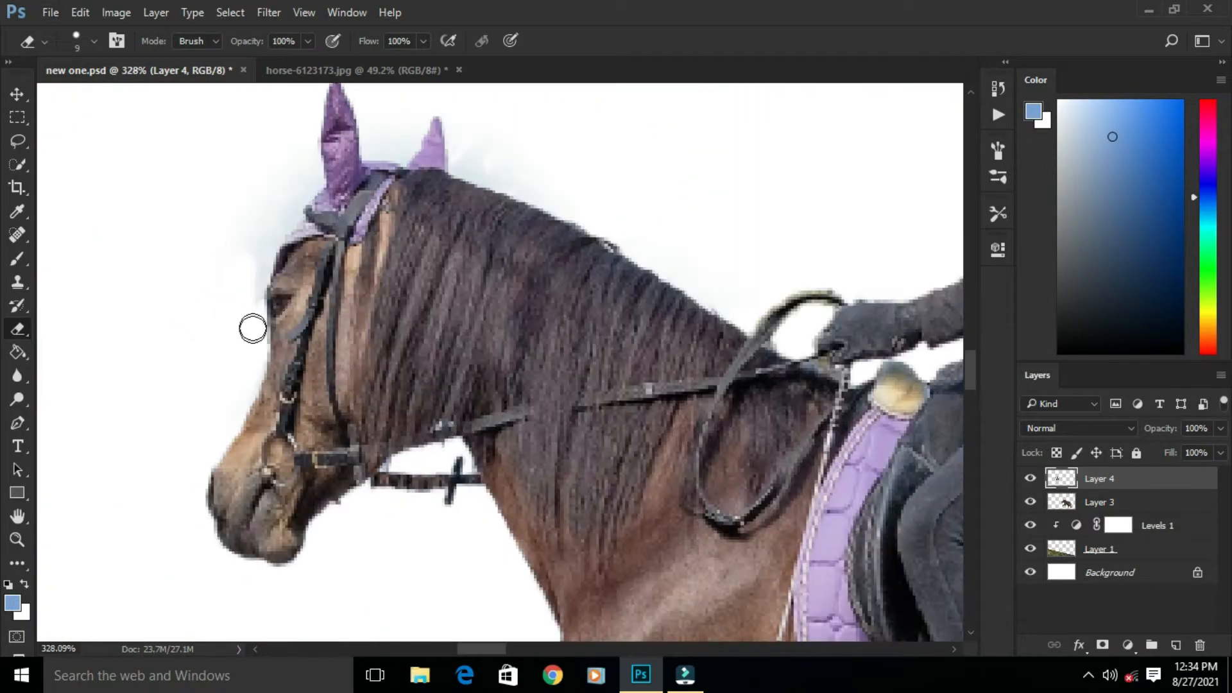
{"action": "scroll", "coordinate": [289, 196], "scroll_direction": "up", "scroll_amount": 10}
{"action": "left_click_drag", "start_coordinate": [297, 237], "coordinate": [280, 259]}
{"action": "scroll", "coordinate": [281, 259], "scroll_direction": "down", "scroll_amount": 8}
{"action": "scroll", "coordinate": [463, 154], "scroll_direction": "up", "scroll_amount": 8}
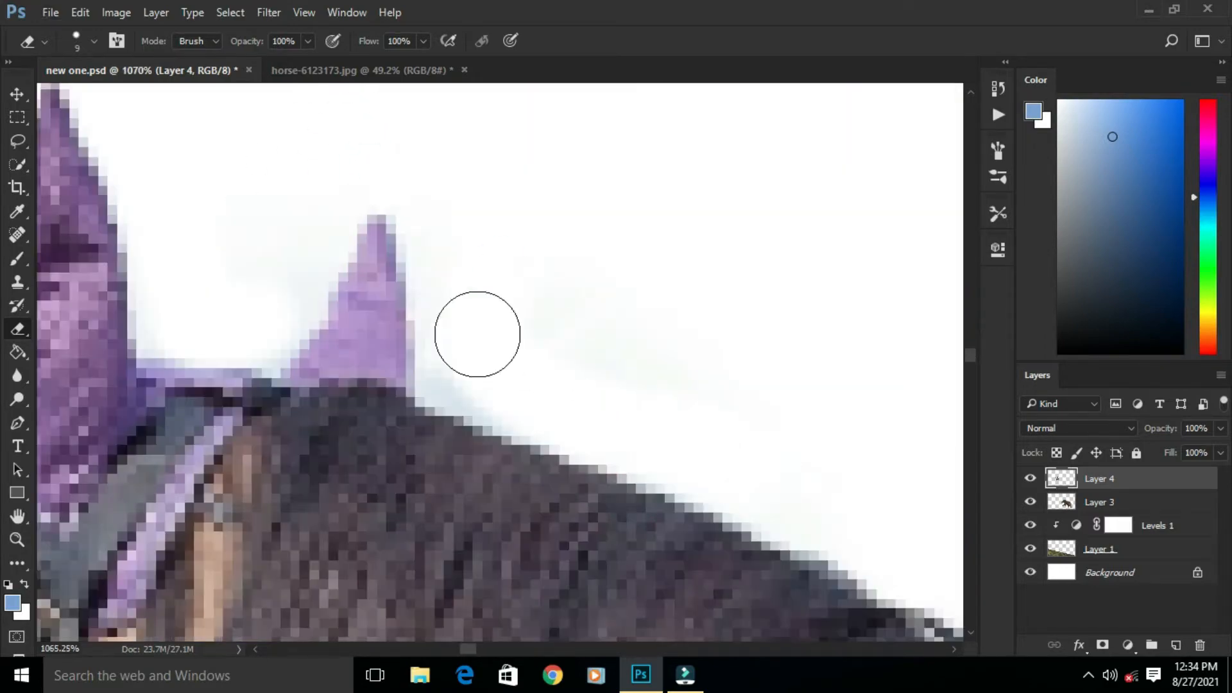
Scale the horse and rider down slightly and reposition them so the hooves rest on the slope
{"action": "scroll", "coordinate": [385, 410], "scroll_direction": "down", "scroll_amount": 15}
{"action": "scroll", "coordinate": [368, 186], "scroll_direction": "down", "scroll_amount": 4}
{"action": "left_click", "coordinate": [17, 95]}
{"action": "left_click_drag", "start_coordinate": [520, 281], "coordinate": [506, 302]}
{"action": "left_click_drag", "start_coordinate": [418, 401], "coordinate": [428, 420]}
{"action": "left_click", "coordinate": [736, 43]}
Choose the grass-shaped brush and sample the dark hillside colour as its paint colour
{"action": "scroll", "coordinate": [387, 514], "scroll_direction": "up", "scroll_amount": 10}
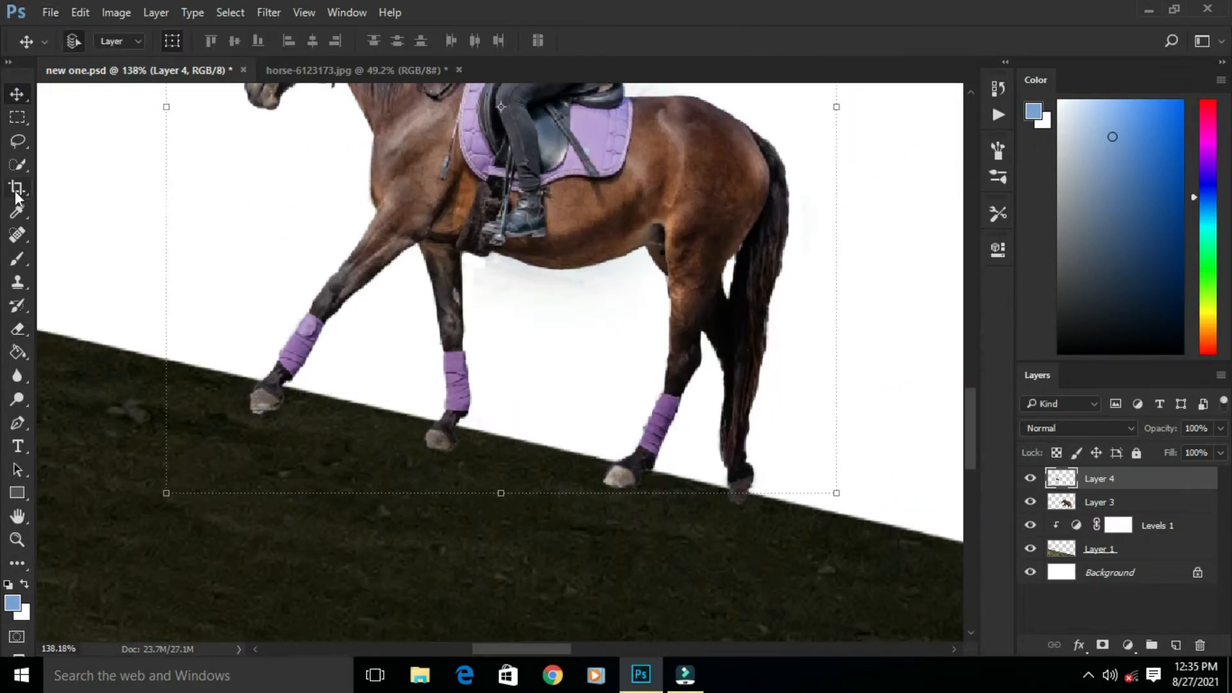
{"action": "left_click", "coordinate": [17, 259]}
{"action": "left_click", "coordinate": [94, 41]}
{"action": "left_click", "coordinate": [154, 287]}
{"action": "scroll", "coordinate": [267, 413], "scroll_direction": "up", "scroll_amount": 6}
{"action": "left_click", "coordinate": [17, 211]}
{"action": "left_click", "coordinate": [257, 450]}
{"action": "left_click", "coordinate": [18, 259]}
Paint grass blades around all four of the horse's hooves, reducing the grass brush from 30 px to 20 px
{"action": "scroll", "coordinate": [249, 399], "scroll_direction": "up", "scroll_amount": 3}
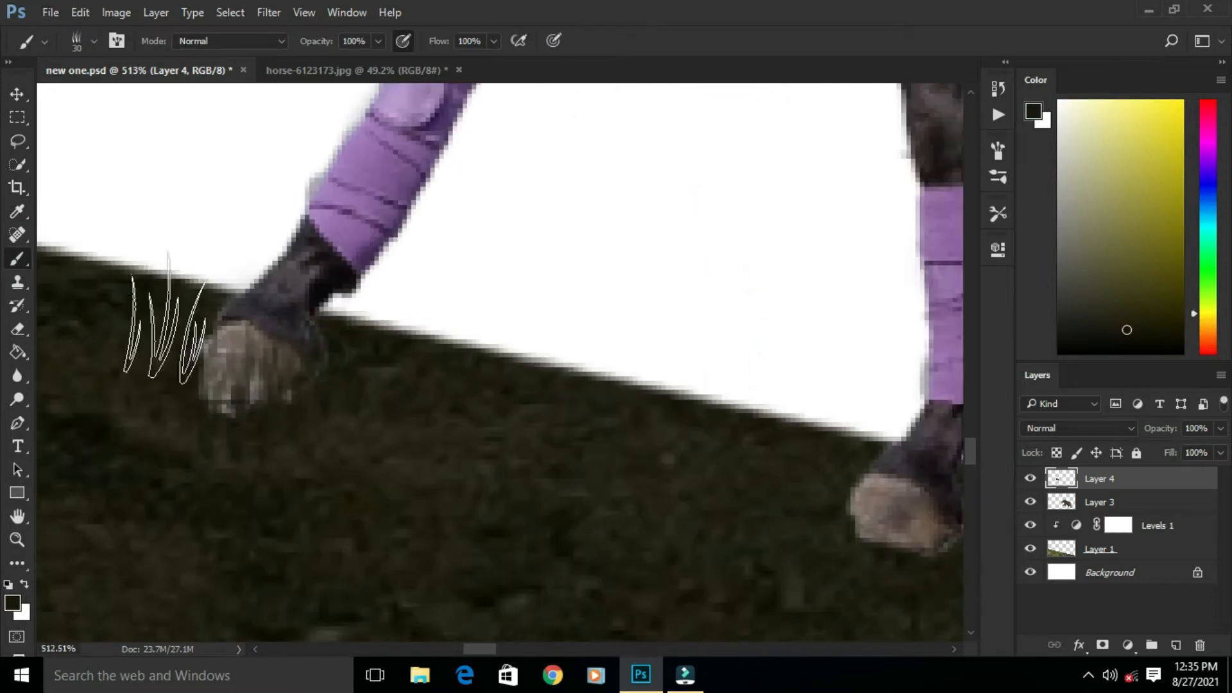
{"action": "left_click", "coordinate": [504, 295]}
{"action": "left_click", "coordinate": [606, 372]}
{"action": "scroll", "coordinate": [504, 295], "scroll_direction": "down", "scroll_amount": 5}
{"action": "key", "text": "bracketleft"}
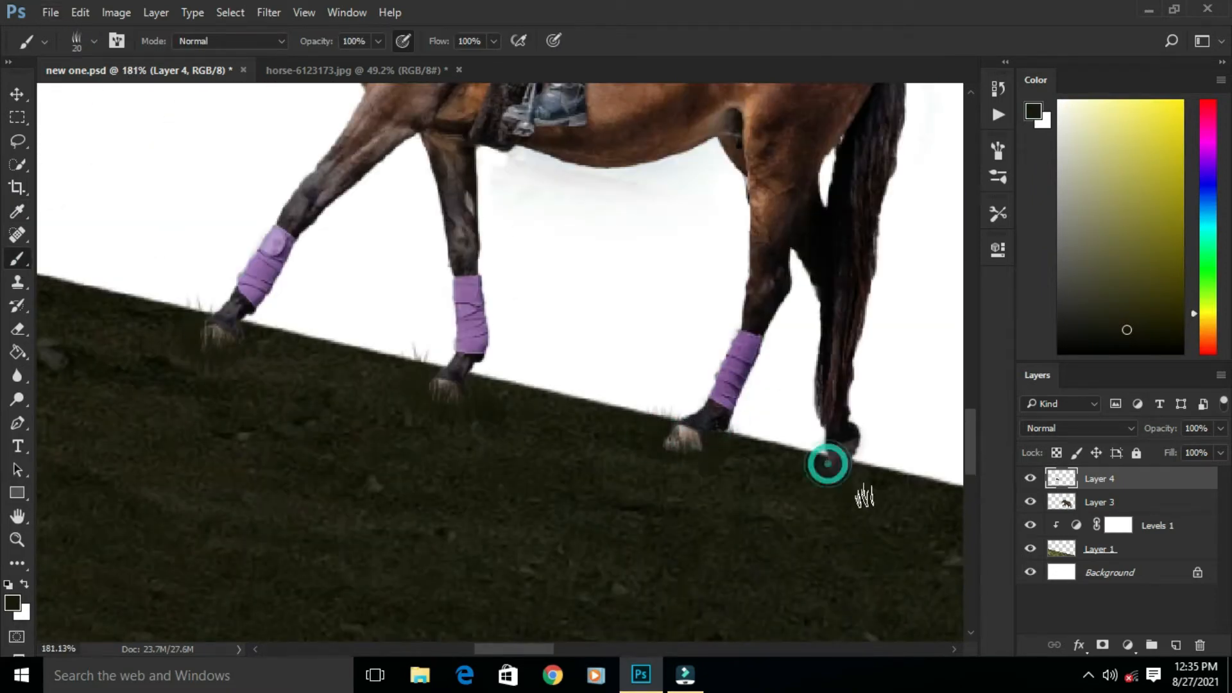
{"action": "left_click_drag", "start_coordinate": [864, 497], "coordinate": [755, 493]}
{"action": "left_click", "coordinate": [763, 461]}
{"action": "left_click", "coordinate": [704, 448]}
{"action": "left_click", "coordinate": [257, 341]}
{"action": "scroll", "coordinate": [339, 411], "scroll_direction": "down", "scroll_amount": 5}
{"action": "scroll", "coordinate": [643, 558], "scroll_direction": "down", "scroll_amount": 3}
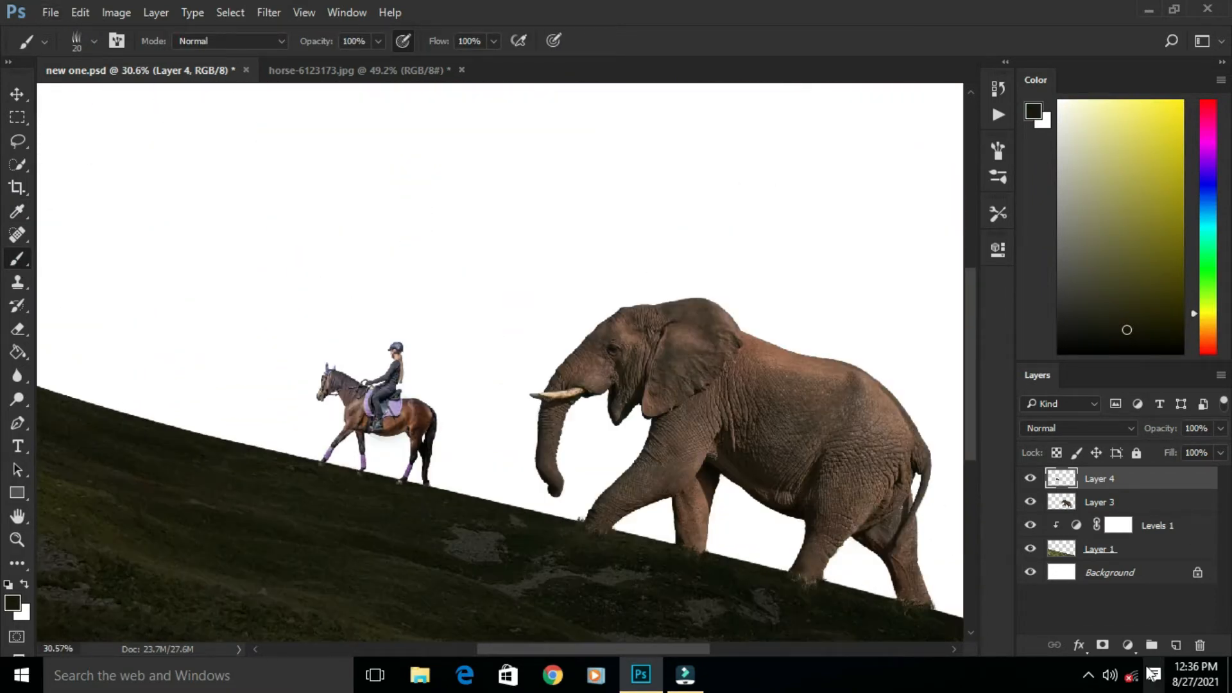
Darken the horse and the elephant, each with its own Levels adjustment layer clipped to it
{"action": "left_click", "coordinate": [1128, 645]}
{"action": "left_click", "coordinate": [1155, 340]}
{"action": "left_click_drag", "start_coordinate": [859, 431], "coordinate": [864, 470]}
{"action": "left_click", "coordinate": [839, 549]}
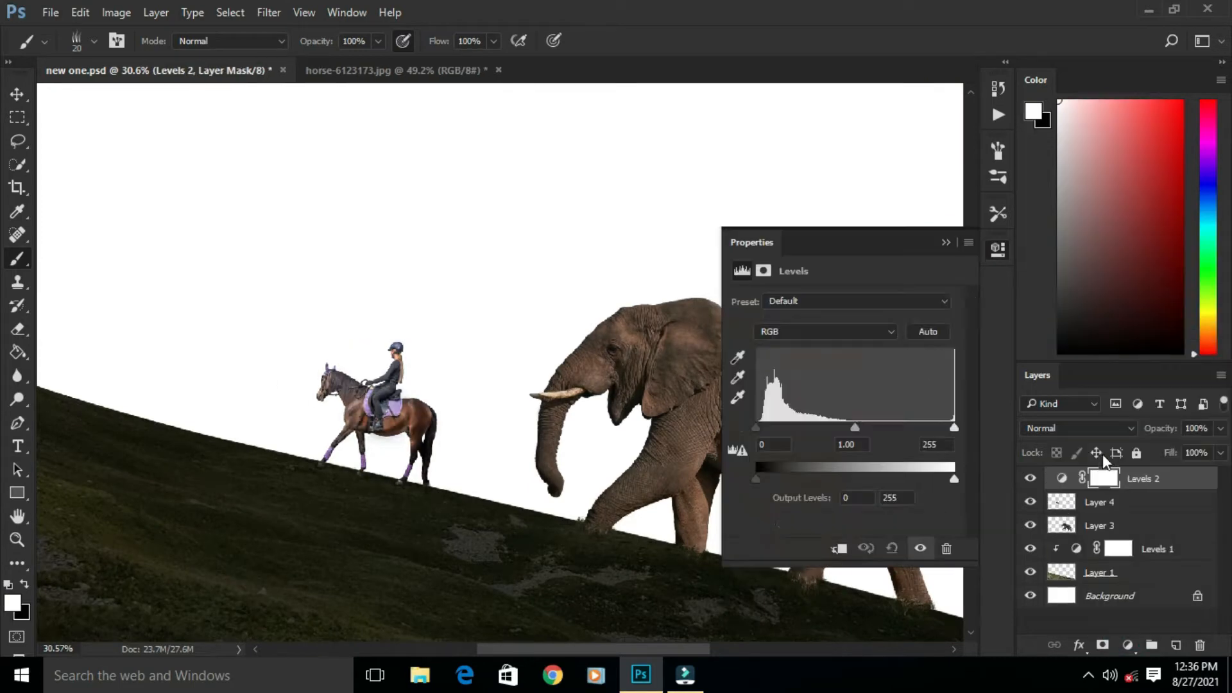
{"action": "left_click_drag", "start_coordinate": [809, 476], "coordinate": [830, 475]}
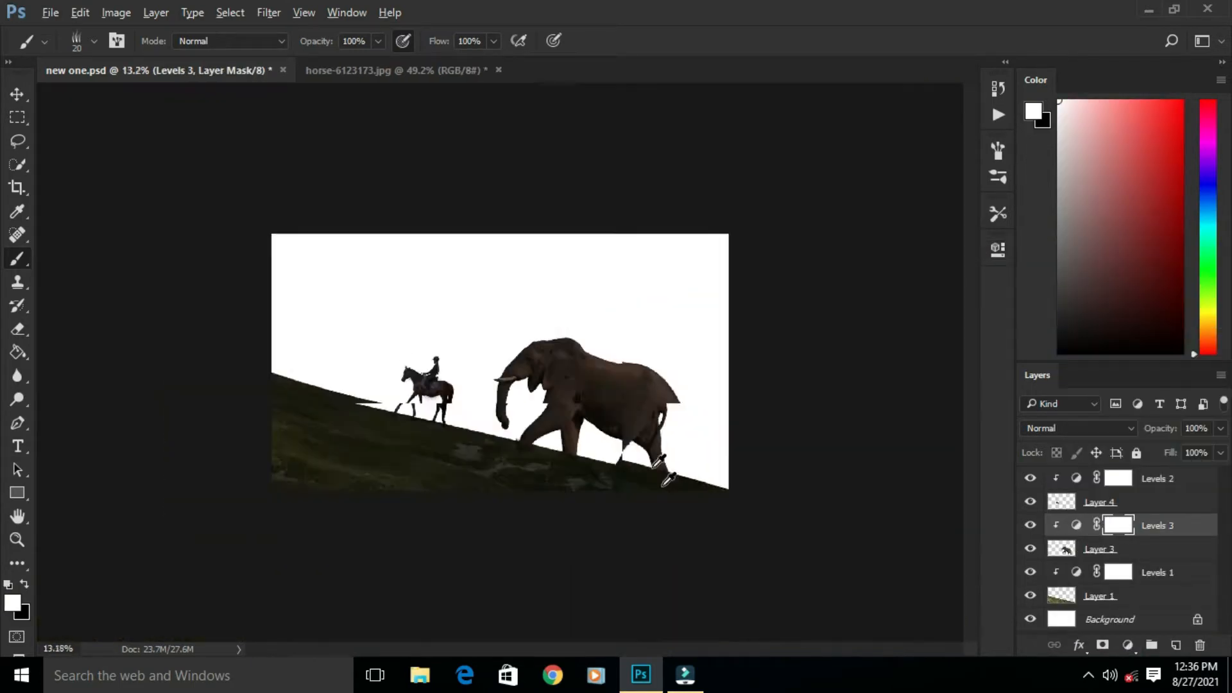
Select the horse, elephant and Levels layers and move the animals together further up the slope
{"action": "key", "text": "ctrl+0"}
{"action": "key", "text": "v"}
{"action": "left_click", "coordinate": [1120, 478], "text": "ctrl"}
{"action": "left_click", "coordinate": [1134, 504]}
{"action": "left_click", "coordinate": [1159, 526], "text": "ctrl"}
{"action": "left_click", "coordinate": [232, 13]}
{"action": "left_click", "coordinate": [246, 51]}
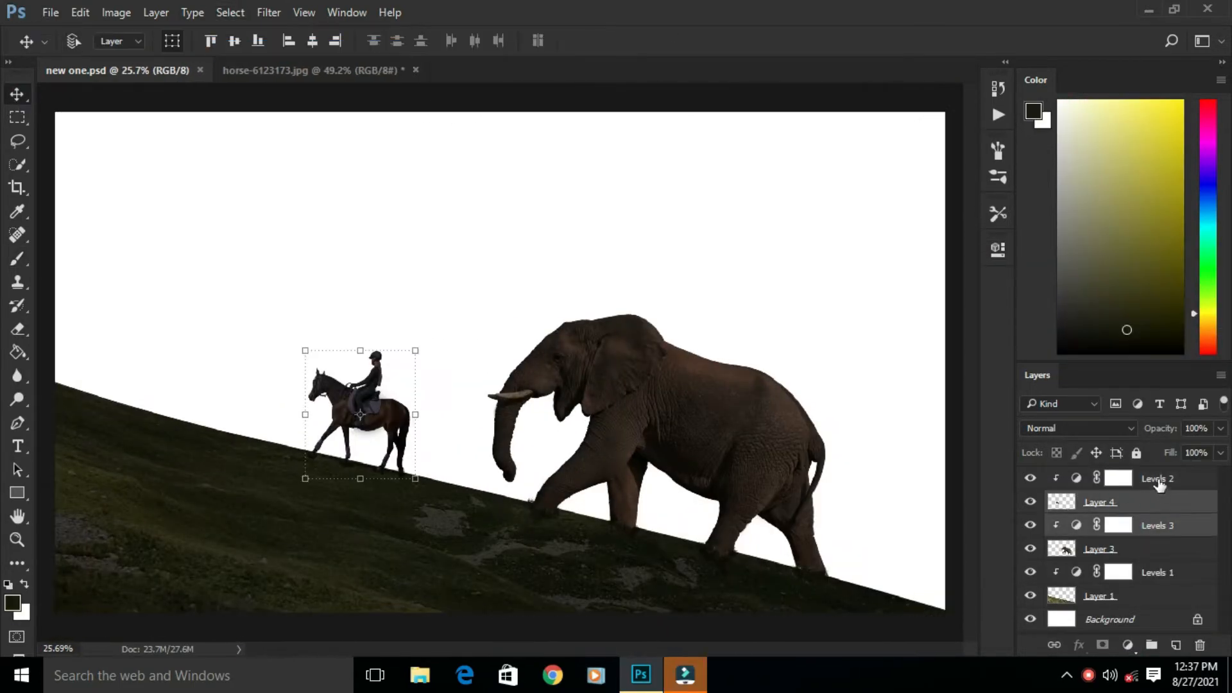
{"action": "left_click", "coordinate": [1161, 481], "text": "ctrl"}
{"action": "left_click", "coordinate": [1158, 550], "text": "ctrl"}
{"action": "left_click", "coordinate": [1158, 573], "text": "ctrl"}
{"action": "left_click_drag", "start_coordinate": [695, 461], "coordinate": [630, 444]}
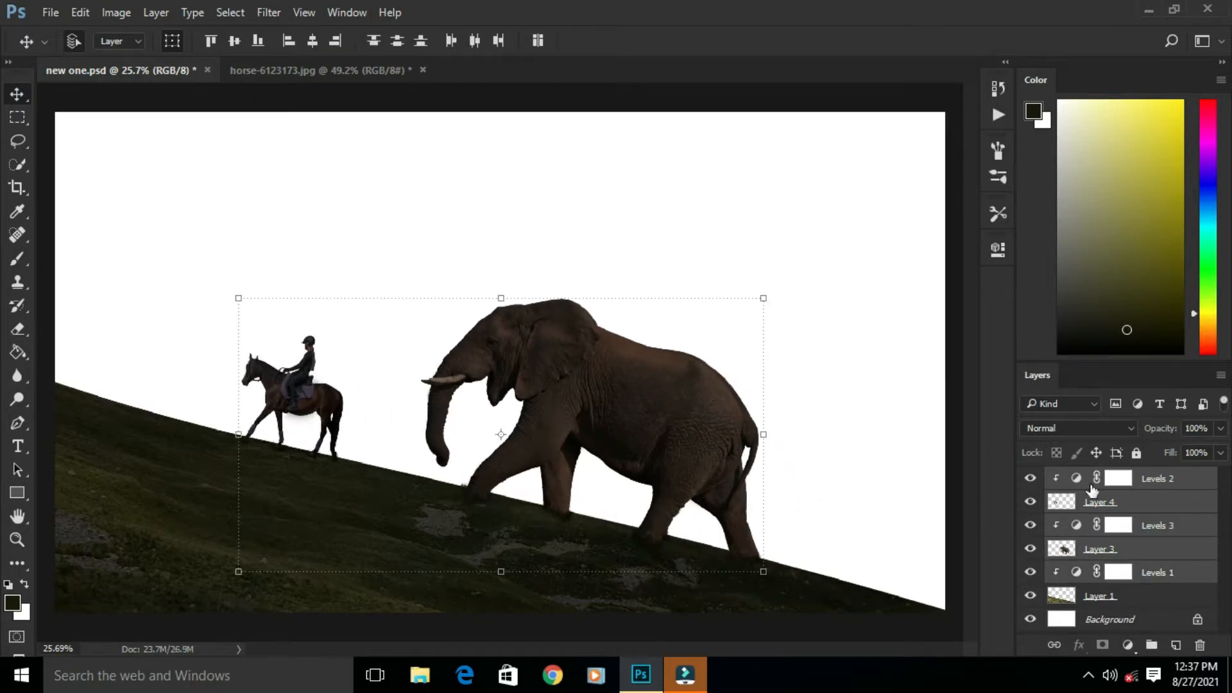
Try painting dark grass around the elephant's feet and return to an earlier history state
{"action": "left_click", "coordinate": [1093, 486]}
{"action": "mouse_move", "coordinate": [557, 524]}
{"action": "left_mouse_down"}
{"action": "mouse_move", "coordinate": [627, 550]}
{"action": "mouse_move", "coordinate": [696, 552]}
{"action": "left_mouse_up"}
{"action": "key", "text": "b"}
{"action": "left_click", "coordinate": [586, 514], "text": "ctrl"}
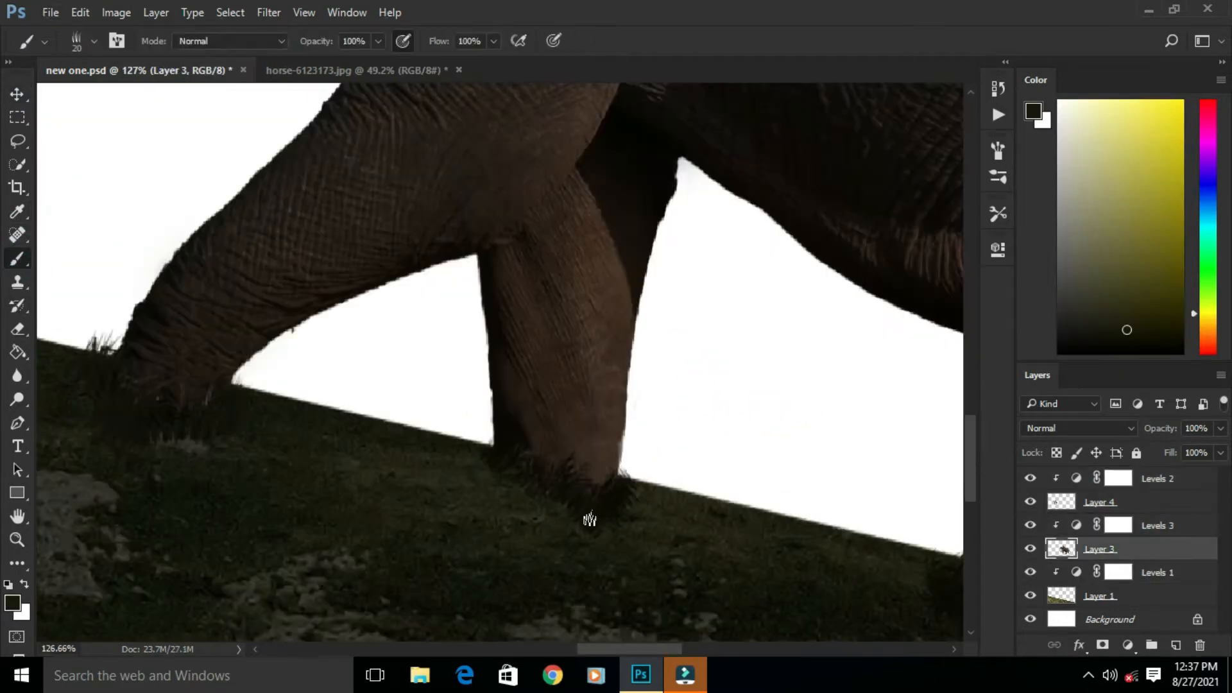
{"action": "key", "text": "ctrl+z"}
{"action": "left_click", "coordinate": [998, 89]}
{"action": "left_click", "coordinate": [870, 120]}
{"action": "left_click", "coordinate": [998, 89]}
Activate the elephant's layer and sample a paint colour from the hillside near its feet
{"action": "left_click", "coordinate": [1123, 550]}
{"action": "left_click", "coordinate": [17, 212]}
{"action": "left_click", "coordinate": [668, 523]}
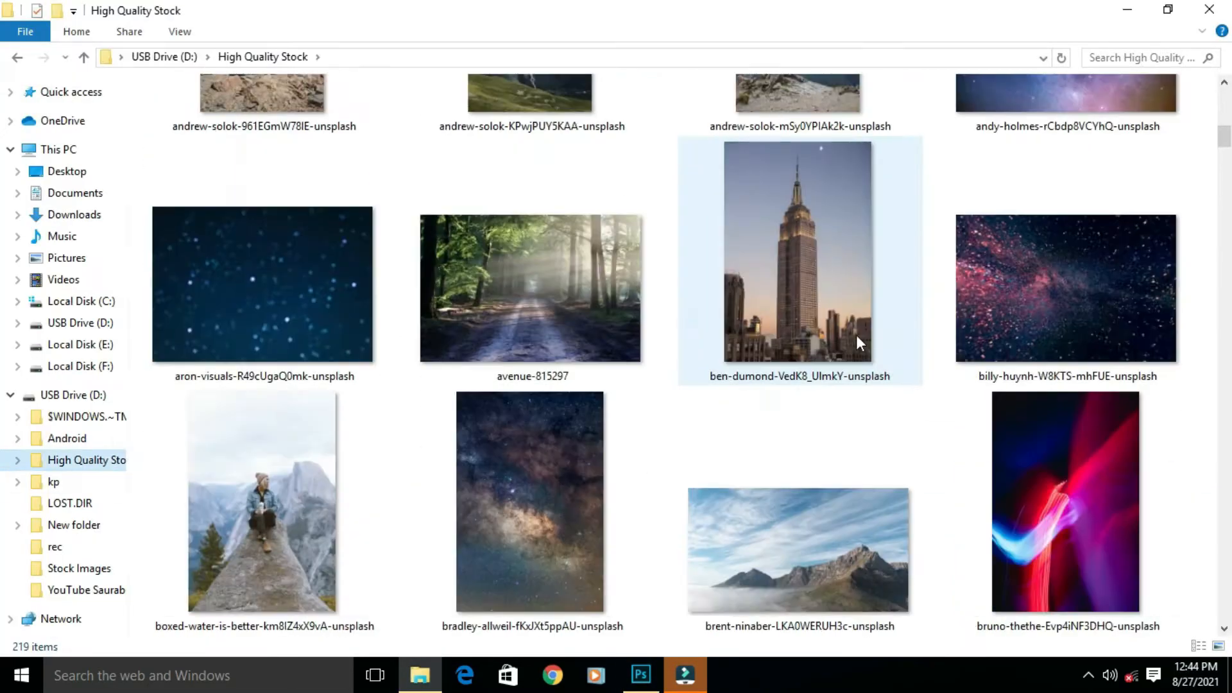
Place the pexels-simon-berger-1323550 stock image behind the hill, scaled to about 20%, and open the brush presets
{"action": "scroll", "coordinate": [857, 335], "scroll_direction": "down", "scroll_amount": 15}
{"action": "scroll", "coordinate": [930, 391], "scroll_direction": "down", "scroll_amount": 15}
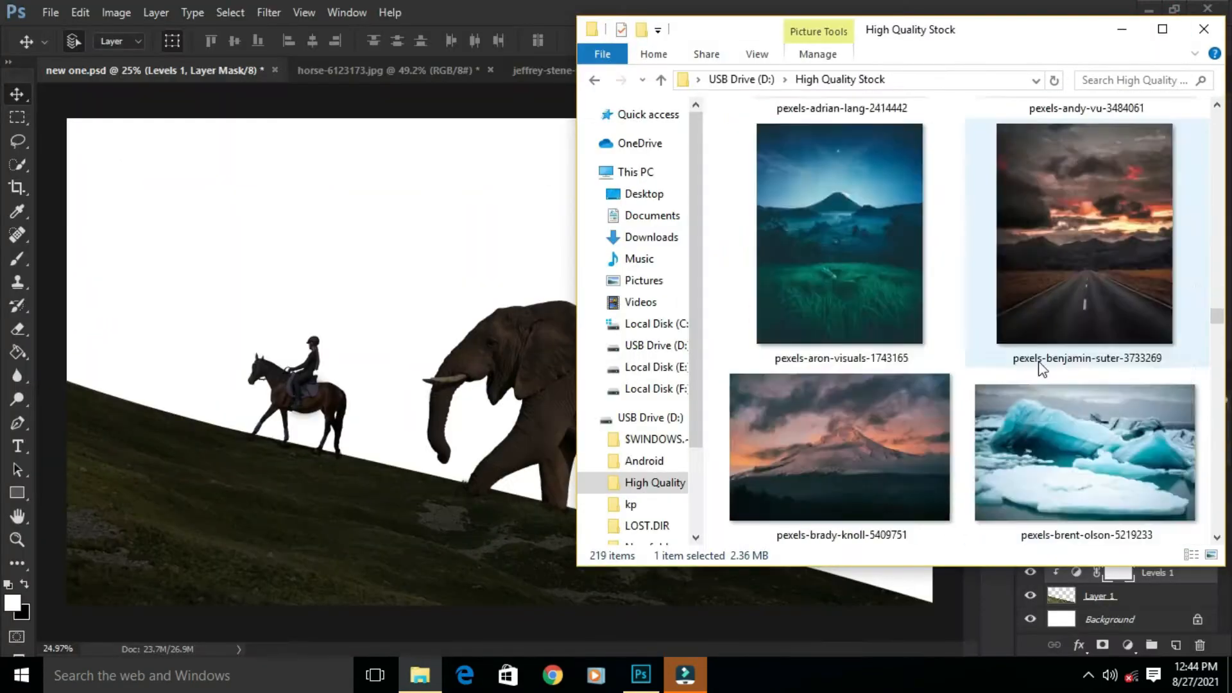
{"action": "scroll", "coordinate": [987, 377], "scroll_direction": "down", "scroll_amount": 20}
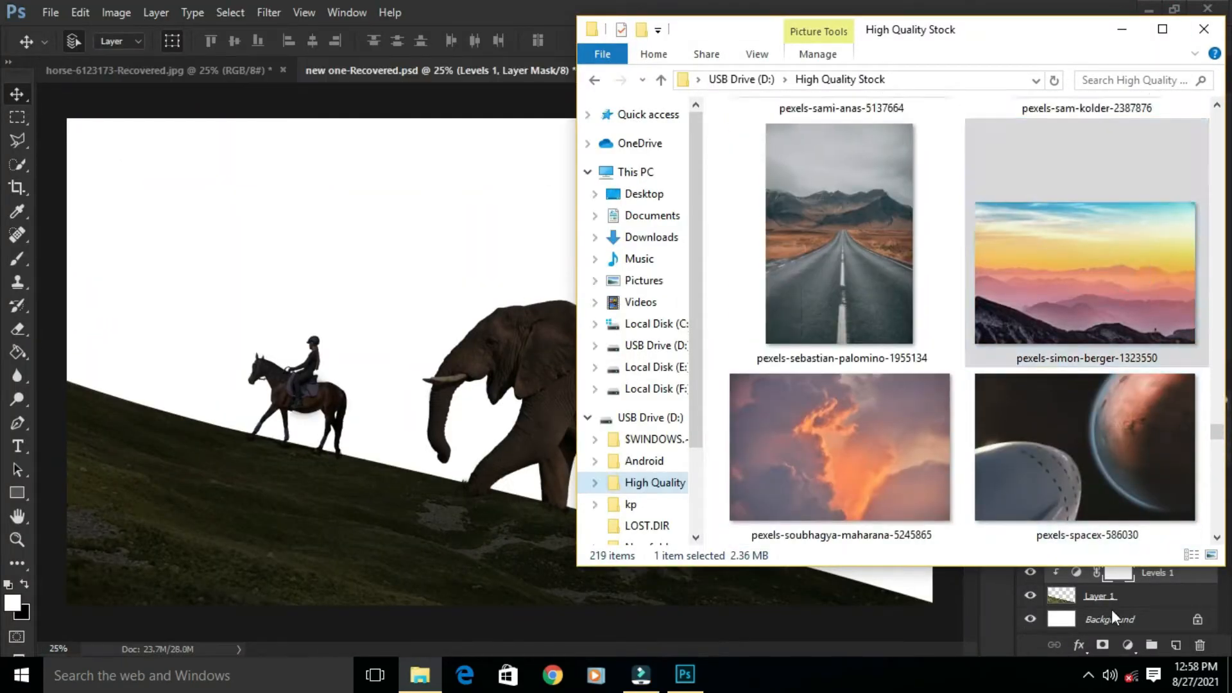
{"action": "left_click", "coordinate": [420, 675]}
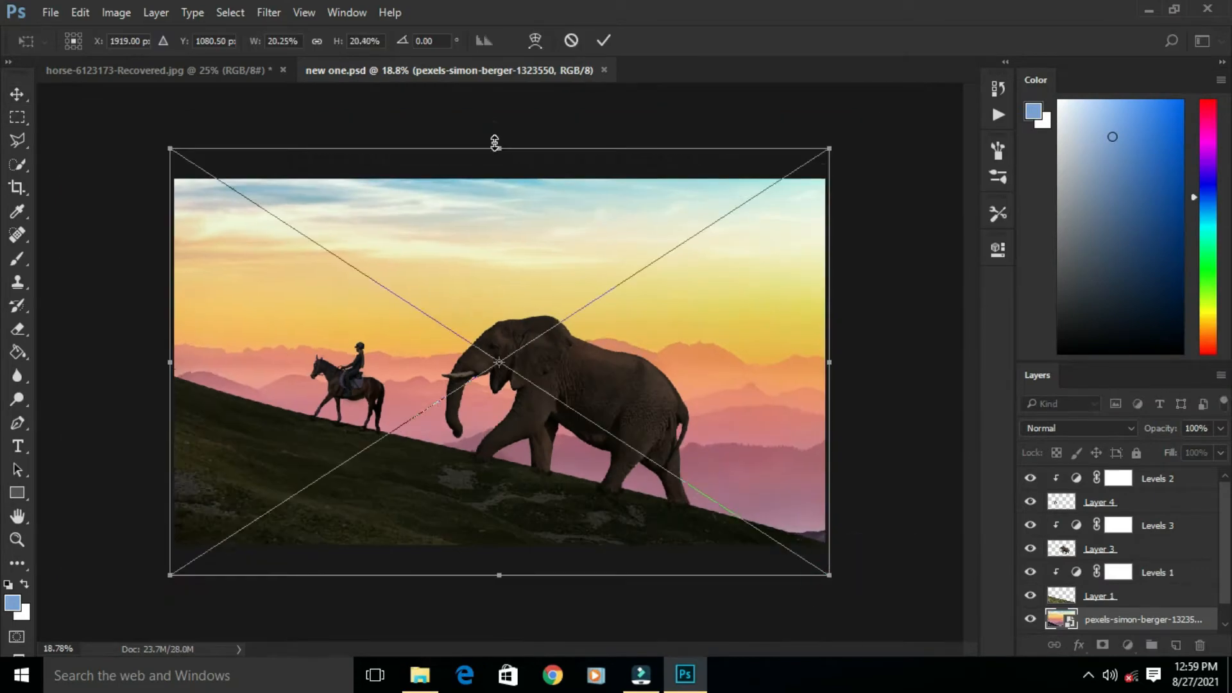
{"action": "key", "text": "Return"}
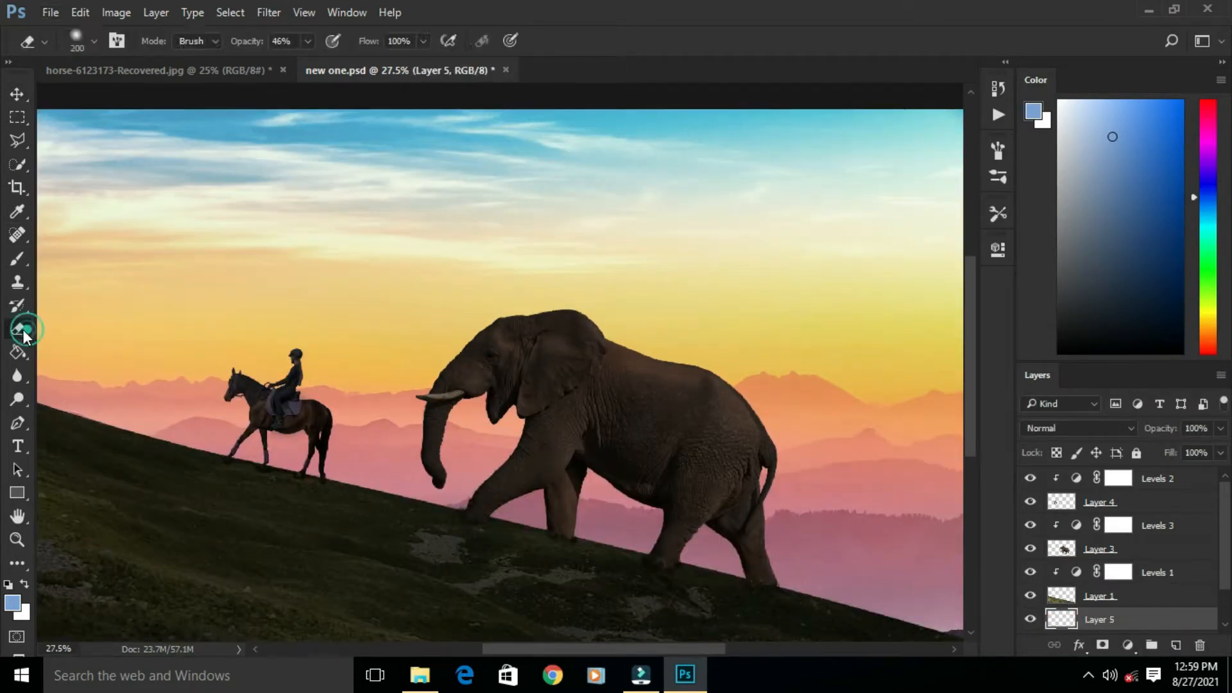
{"action": "left_click", "coordinate": [17, 259]}
{"action": "left_click", "coordinate": [94, 41]}
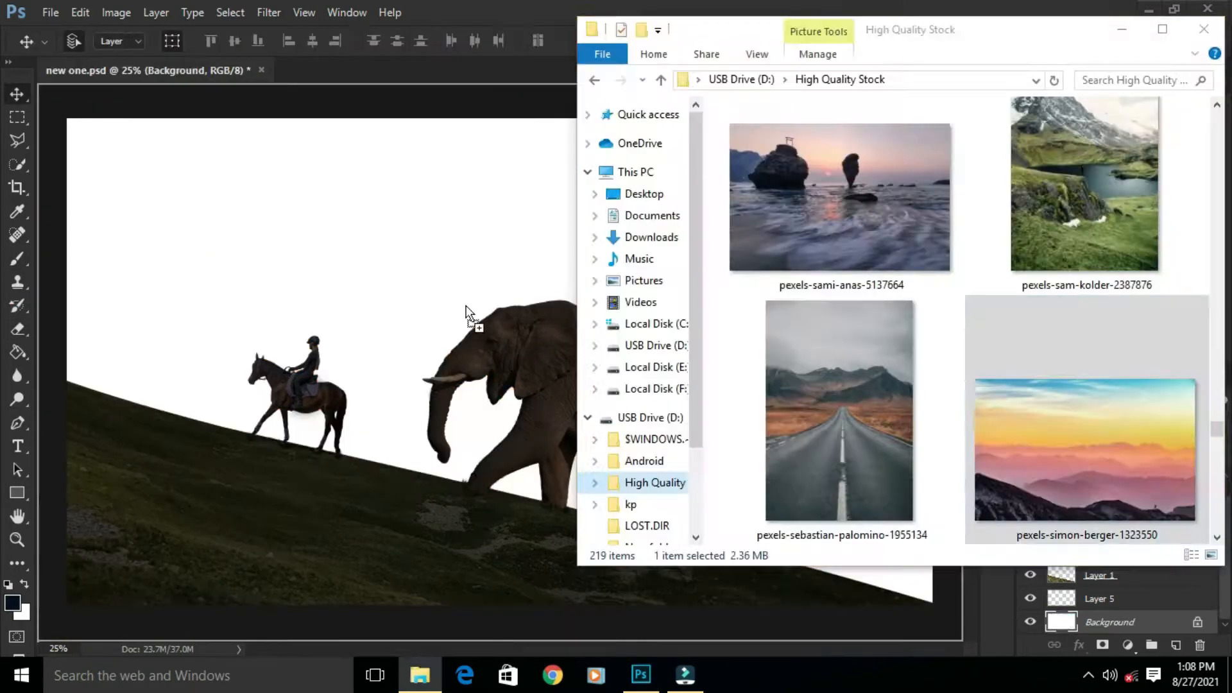
Place the pexels-simon-berger-1323550 sunset image directly above the white Background layer as the sky
{"action": "left_click_drag", "start_coordinate": [466, 311], "coordinate": [468, 314]}
{"action": "key", "text": "Return"}
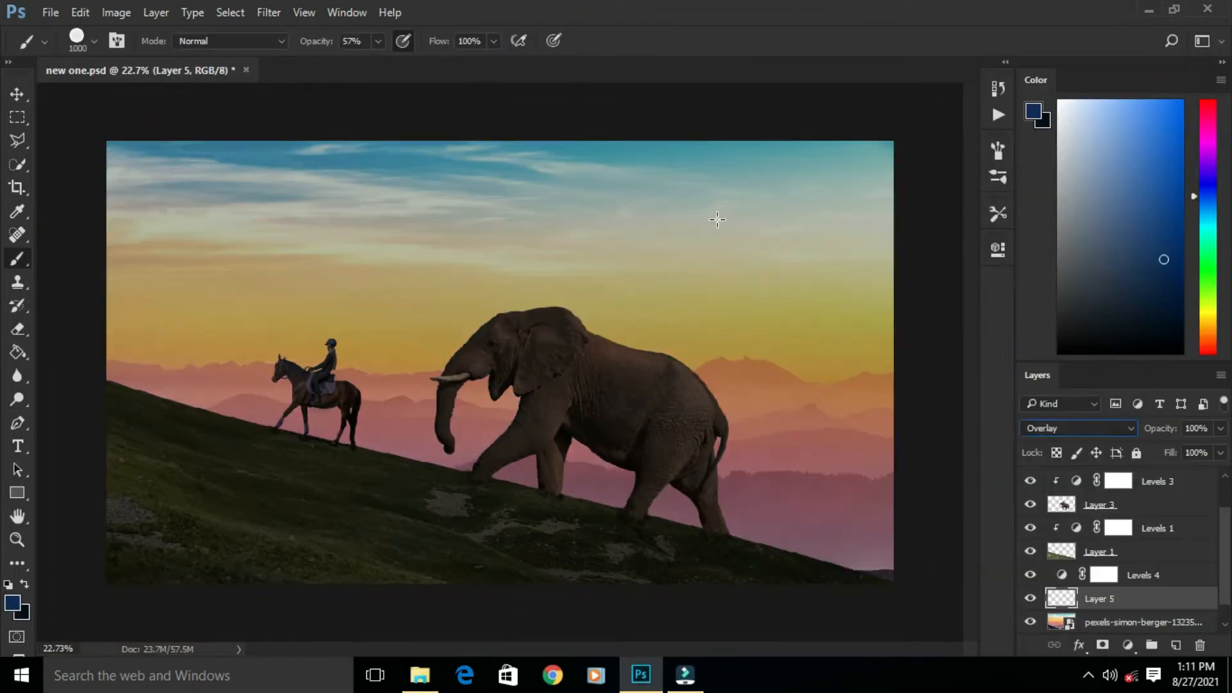
Paint dark blue across the whole scene on the Overlay layer with a 2300 px brush at 57% opacity
{"action": "key", "text": "]"}
{"action": "key", "text": "]"}
{"action": "key", "text": "]"}
{"action": "key", "text": "]"}
{"action": "key", "text": "]"}
{"action": "key", "text": "]"}
{"action": "key", "text": "]"}
{"action": "key", "text": "]"}
{"action": "key", "text": "]"}
{"action": "key", "text": "]"}
{"action": "key", "text": "]"}
{"action": "key", "text": "]"}
{"action": "key", "text": "]"}
{"action": "mouse_move", "coordinate": [112, 141]}
{"action": "left_mouse_down"}
{"action": "mouse_move", "coordinate": [366, 377]}
{"action": "mouse_move", "coordinate": [867, 520]}
{"action": "left_mouse_up"}
{"action": "key", "text": "ctrl+z"}
{"action": "left_click_drag", "start_coordinate": [79, 170], "coordinate": [888, 545]}
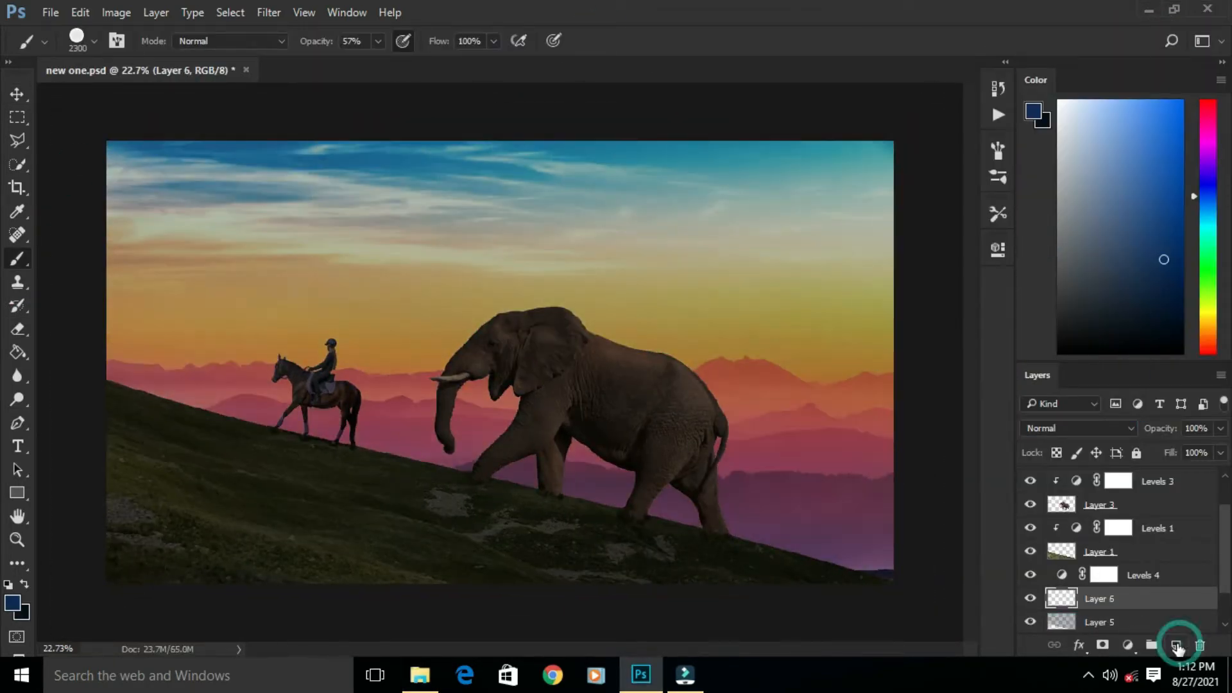
Paint a dark blue band along the sky's upper edge on Layer 6 with a soft 500 px brush
{"action": "left_click", "coordinate": [94, 41]}
{"action": "left_click", "coordinate": [82, 202]}
{"action": "left_click", "coordinate": [152, 145]}
{"action": "left_click", "coordinate": [353, 143]}
{"action": "key", "text": "ctrl+z"}
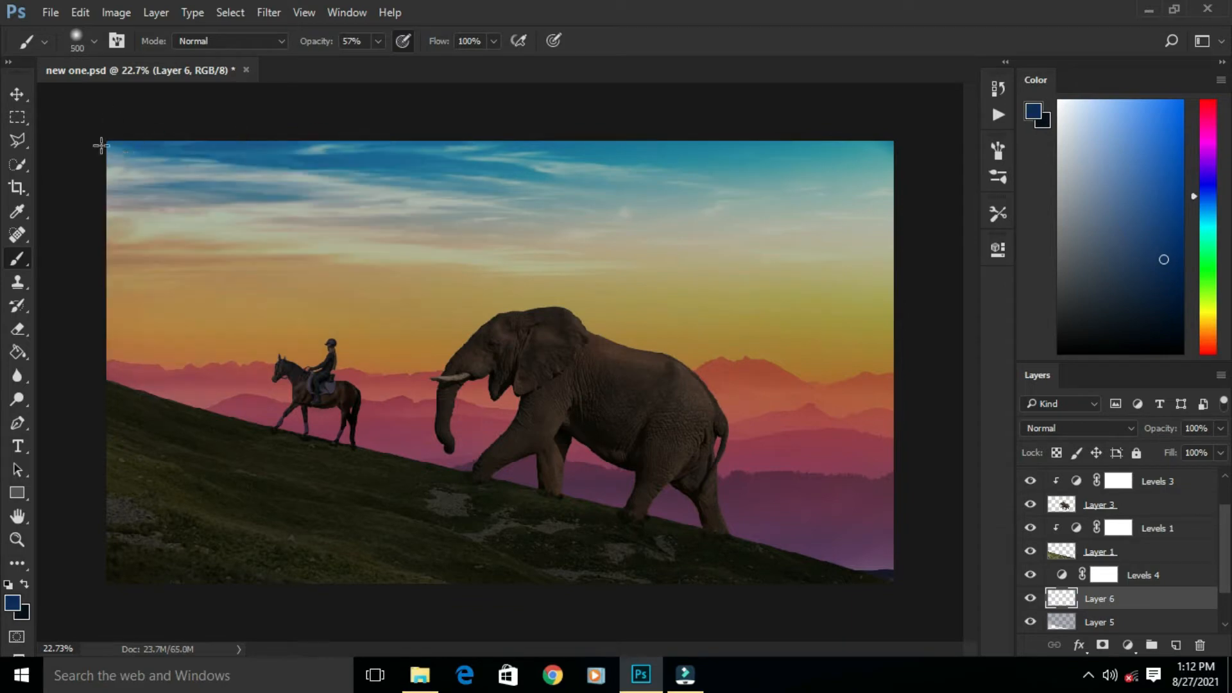
{"action": "mouse_move", "coordinate": [102, 146]}
{"action": "left_mouse_down"}
{"action": "mouse_move", "coordinate": [907, 139]}
{"action": "mouse_move", "coordinate": [875, 198]}
{"action": "mouse_move", "coordinate": [642, 265]}
{"action": "mouse_move", "coordinate": [161, 153]}
{"action": "mouse_move", "coordinate": [899, 182]}
{"action": "left_mouse_up"}
{"action": "key", "text": "ctrl+z"}
{"action": "left_click_drag", "start_coordinate": [46, 150], "coordinate": [897, 193]}
Blend the dark blue band down into the sky with a brush stroke at 11% opacity
{"action": "key", "text": "1"}
{"action": "key", "text": "1"}
{"action": "left_click_drag", "start_coordinate": [103, 230], "coordinate": [898, 225]}
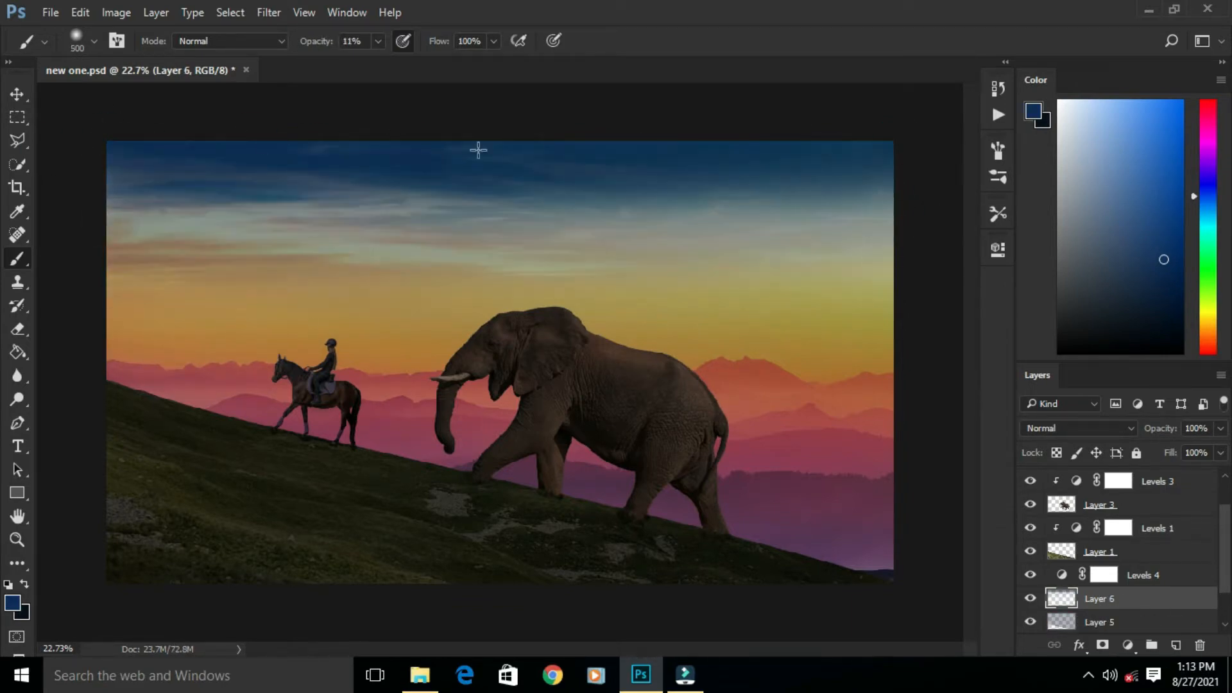
Paint dark cloud texture along the sky's upper edge on Layer 6 with a 300 px cloud brush at 100% opacity
{"action": "left_click", "coordinate": [94, 41]}
{"action": "scroll", "coordinate": [138, 250], "scroll_direction": "down", "scroll_amount": 5}
{"action": "left_click", "coordinate": [129, 257]}
{"action": "left_click", "coordinate": [469, 144]}
{"action": "key", "text": "0"}
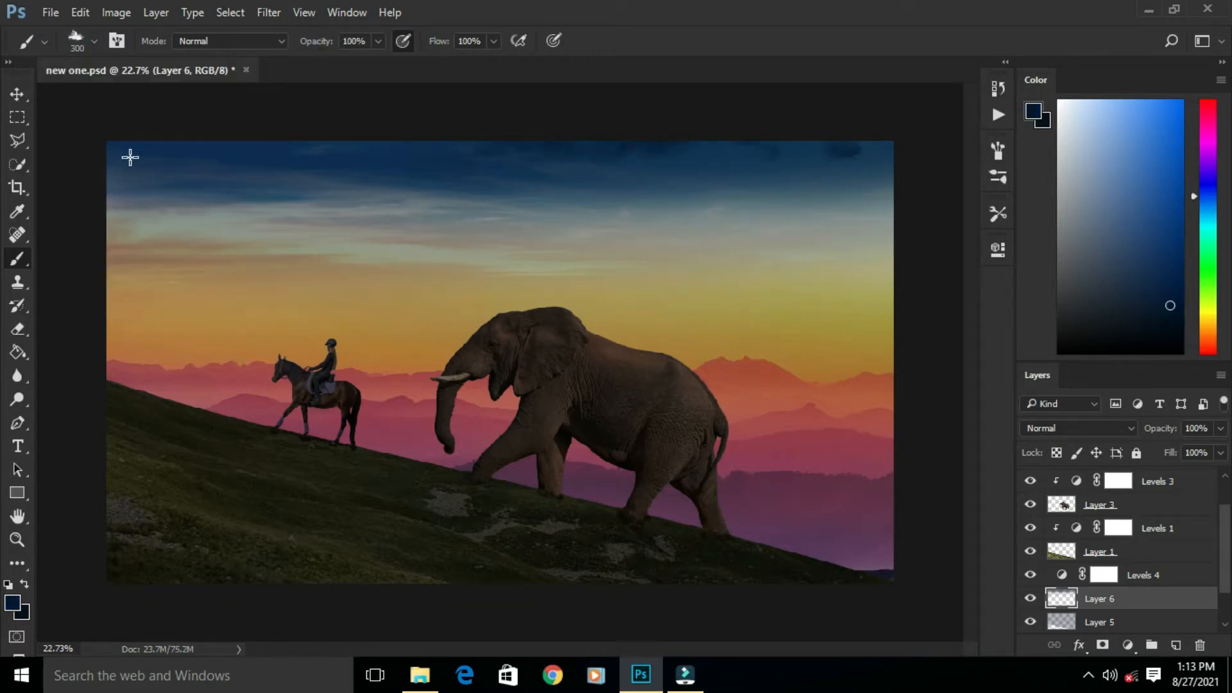
Add more dark blue clouds across the upper sky, alternating the 364 px and 300 px cloud brushes
{"action": "left_click", "coordinate": [90, 43]}
{"action": "left_click", "coordinate": [138, 257]}
{"action": "left_click", "coordinate": [482, 151]}
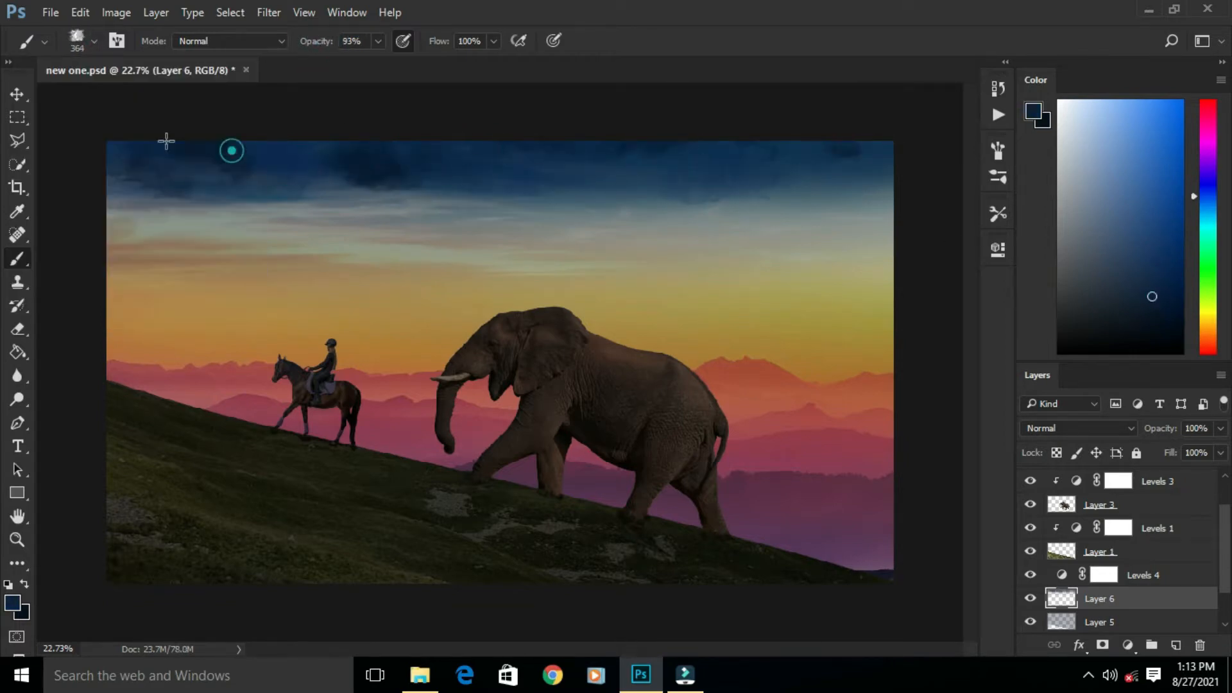
{"action": "left_click", "coordinate": [94, 41]}
{"action": "left_click", "coordinate": [131, 257]}
{"action": "left_click", "coordinate": [482, 151]}
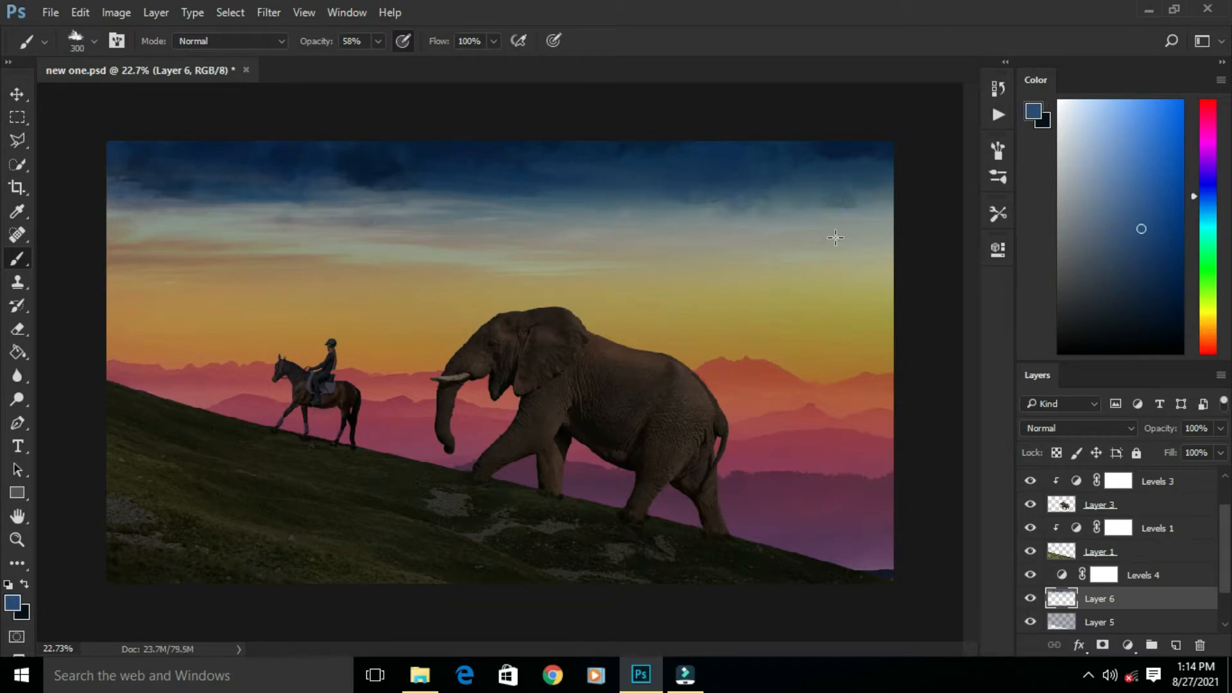
Try a dark cloud streak across the middle of the sky with a wispy 300 px brush at 58% opacity
{"action": "scroll", "coordinate": [577, 306], "scroll_direction": "down", "scroll_amount": 2}
{"action": "left_click", "coordinate": [94, 42]}
{"action": "left_click", "coordinate": [775, 156]}
{"action": "left_click_drag", "start_coordinate": [442, 231], "coordinate": [620, 231]}
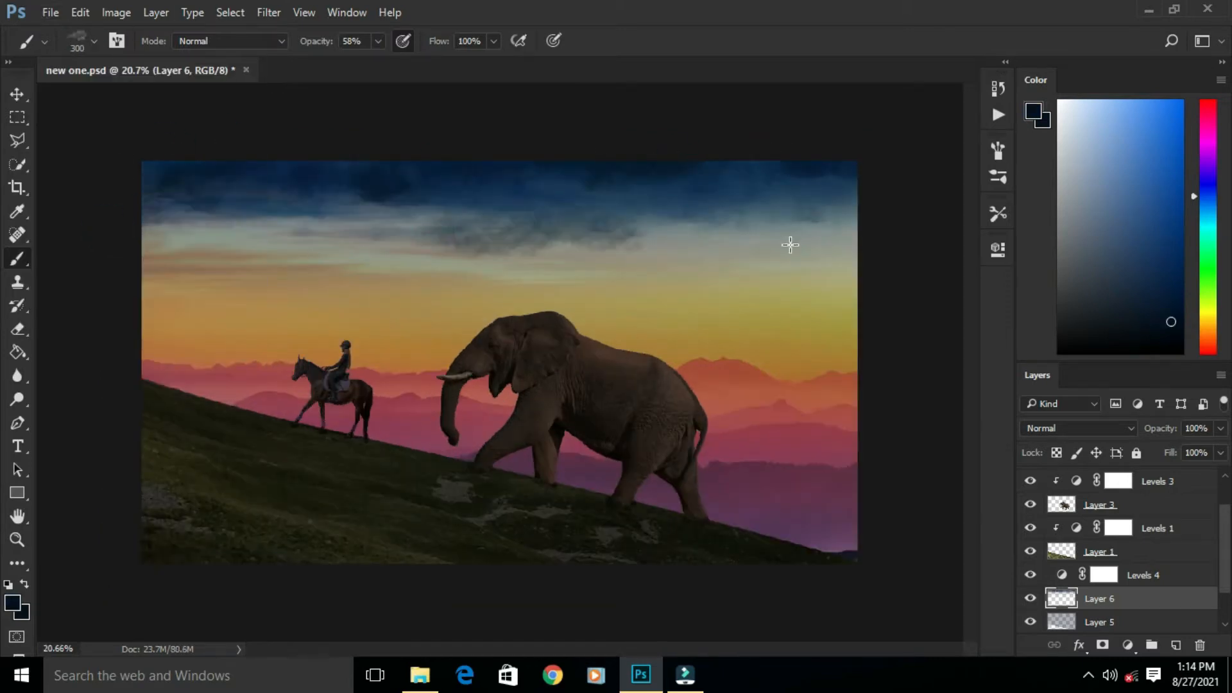
{"action": "key", "text": "ctrl+z"}
Soften the cloud band's lower edge with blue strokes using a 364 px brush at 10%, and reduce Layer 6's opacity to 82%
{"action": "left_click", "coordinate": [1155, 269]}
{"action": "left_click", "coordinate": [846, 207]}
{"action": "left_click", "coordinate": [95, 41]}
{"action": "left_click", "coordinate": [137, 257]}
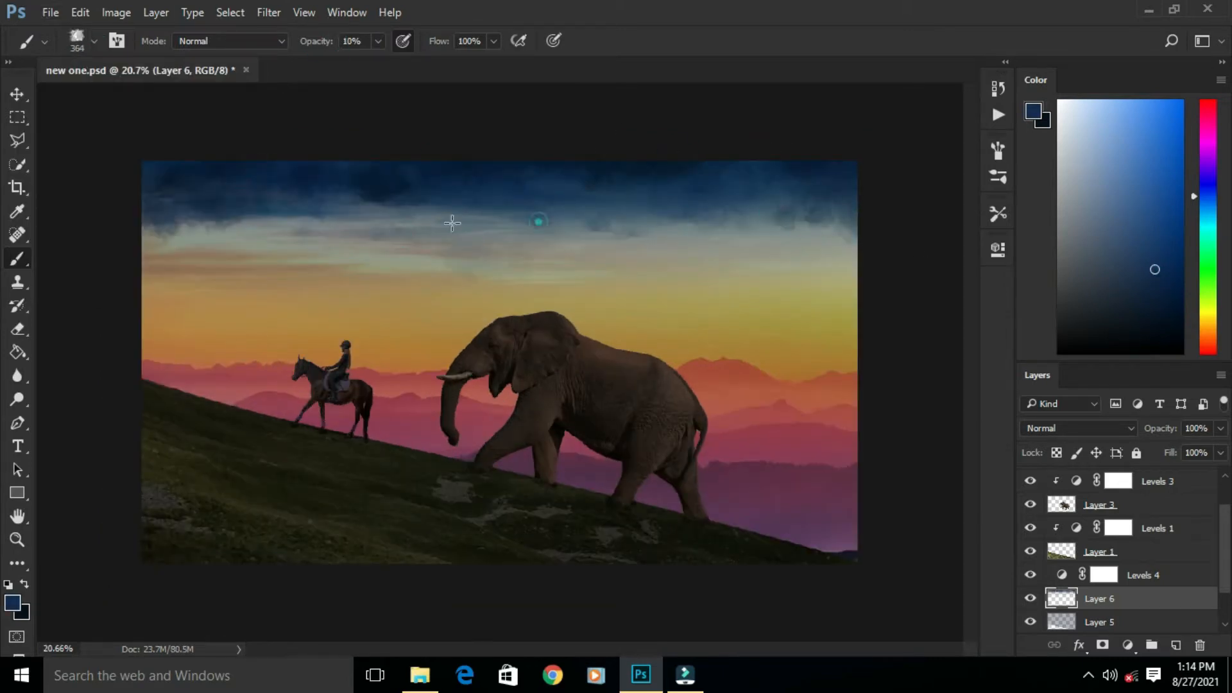
{"action": "left_click", "coordinate": [1221, 428]}
{"action": "left_click_drag", "start_coordinate": [1219, 449], "coordinate": [1202, 452]}
Create a new layer beneath Layer 6 and paint lighter blue cloud haze across the upper sky with the cloud brush
{"action": "key", "text": "v"}
{"action": "left_click", "coordinate": [718, 116]}
{"action": "left_click", "coordinate": [1177, 650], "text": "ctrl"}
{"action": "key", "text": "b"}
{"action": "left_click", "coordinate": [90, 43]}
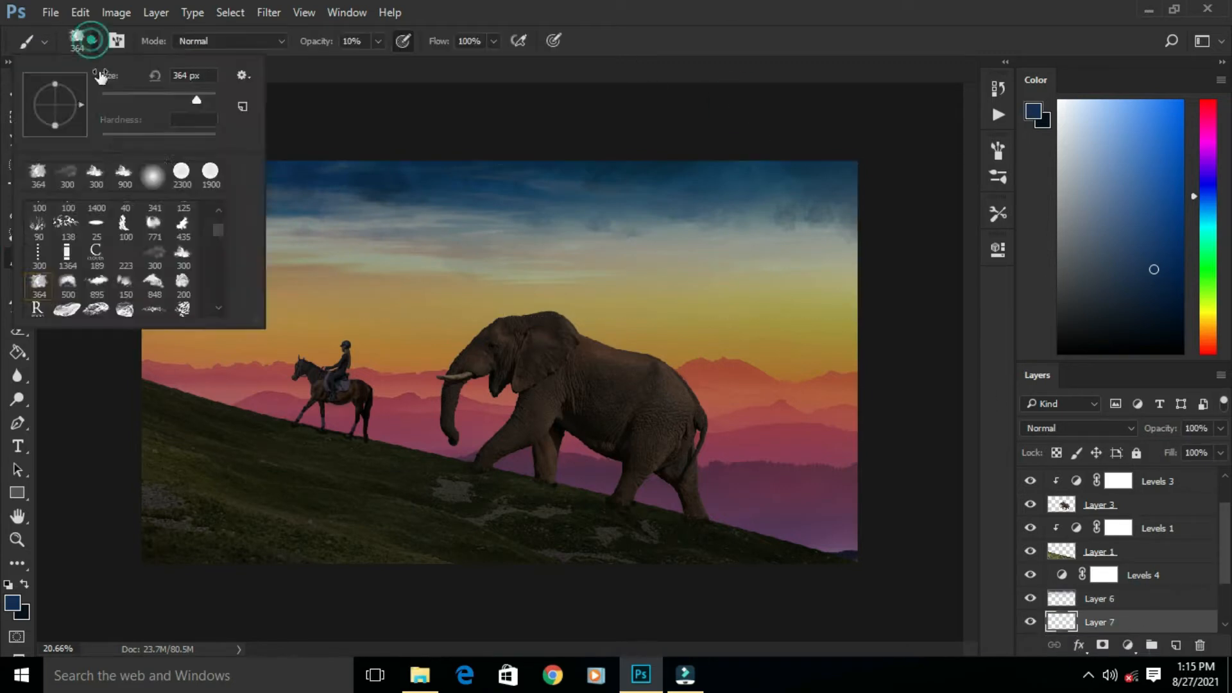
{"action": "left_click", "coordinate": [350, 247]}
{"action": "key", "text": "ctrl+z"}
{"action": "left_click", "coordinate": [1143, 189]}
{"action": "left_click_drag", "start_coordinate": [776, 235], "coordinate": [136, 210]}
Add a Levels adjustment clipped to the sunset image and darken the sky with it
{"action": "key", "text": "v"}
{"action": "left_click", "coordinate": [343, 518]}
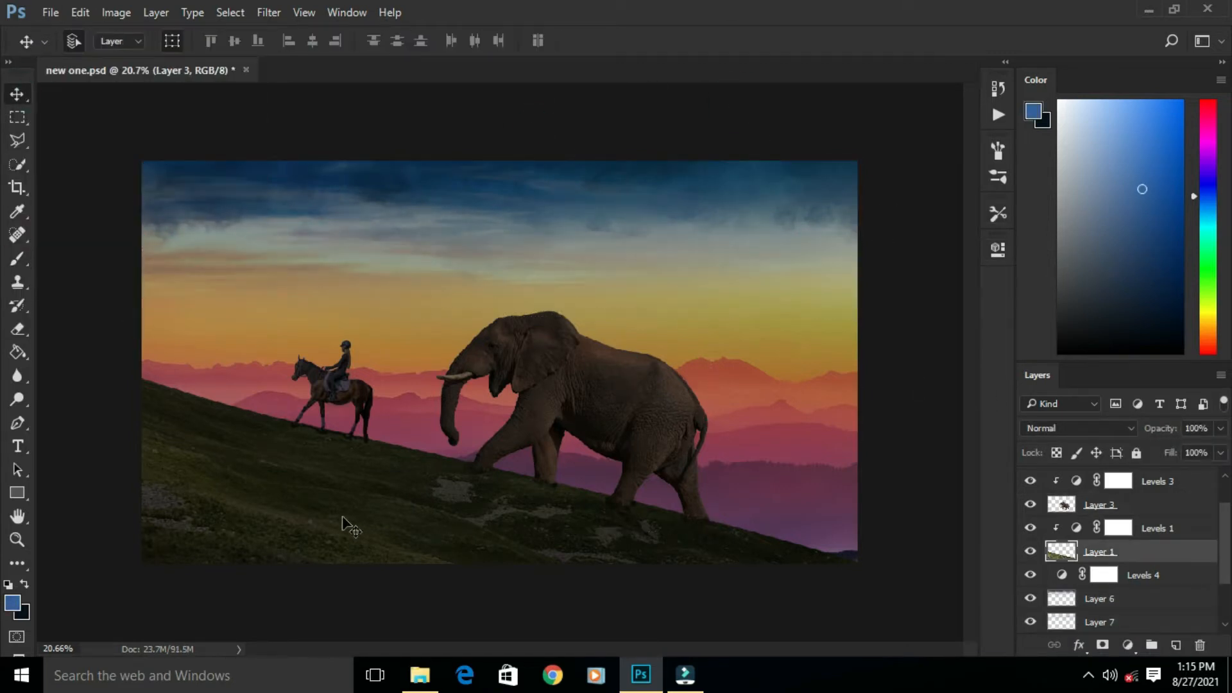
{"action": "left_click", "coordinate": [1143, 598]}
{"action": "left_click", "coordinate": [1128, 646]}
{"action": "left_click", "coordinate": [1116, 345]}
{"action": "left_click", "coordinate": [839, 546]}
{"action": "left_click_drag", "start_coordinate": [953, 476], "coordinate": [897, 477]}
Try the Overlay blend mode on Layer 6
{"action": "left_click", "coordinate": [1132, 577]}
{"action": "left_click", "coordinate": [1100, 528]}
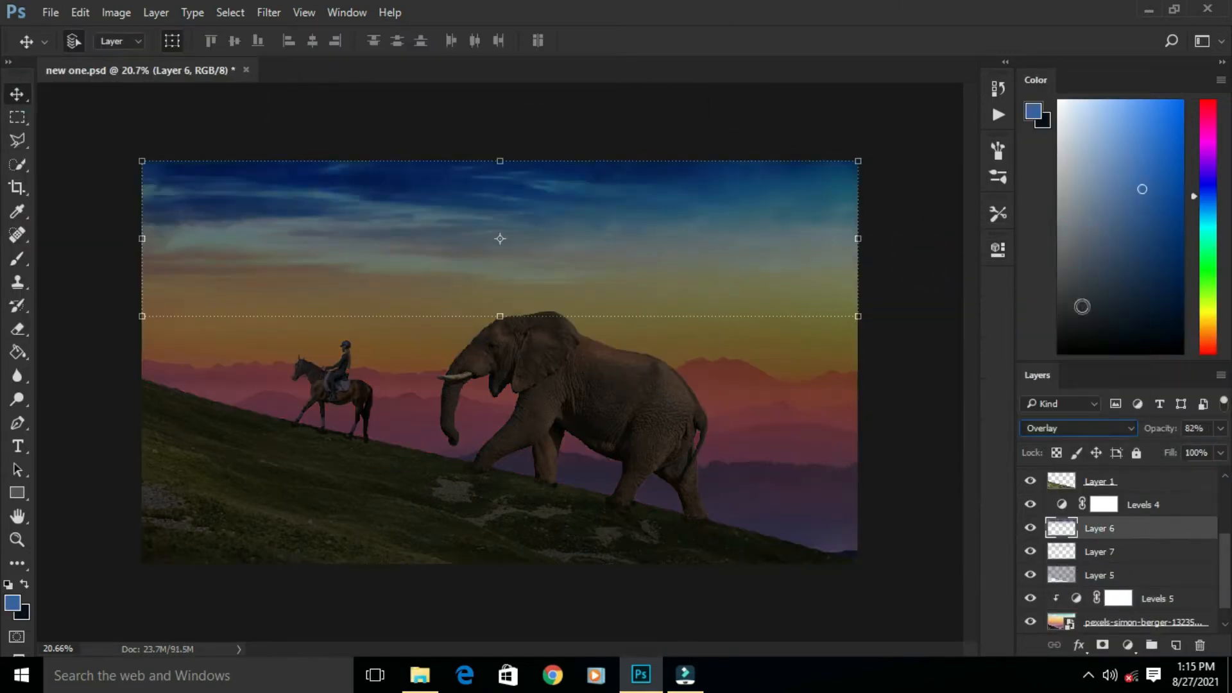
{"action": "left_click", "coordinate": [1078, 428]}
{"action": "key", "text": "Escape"}
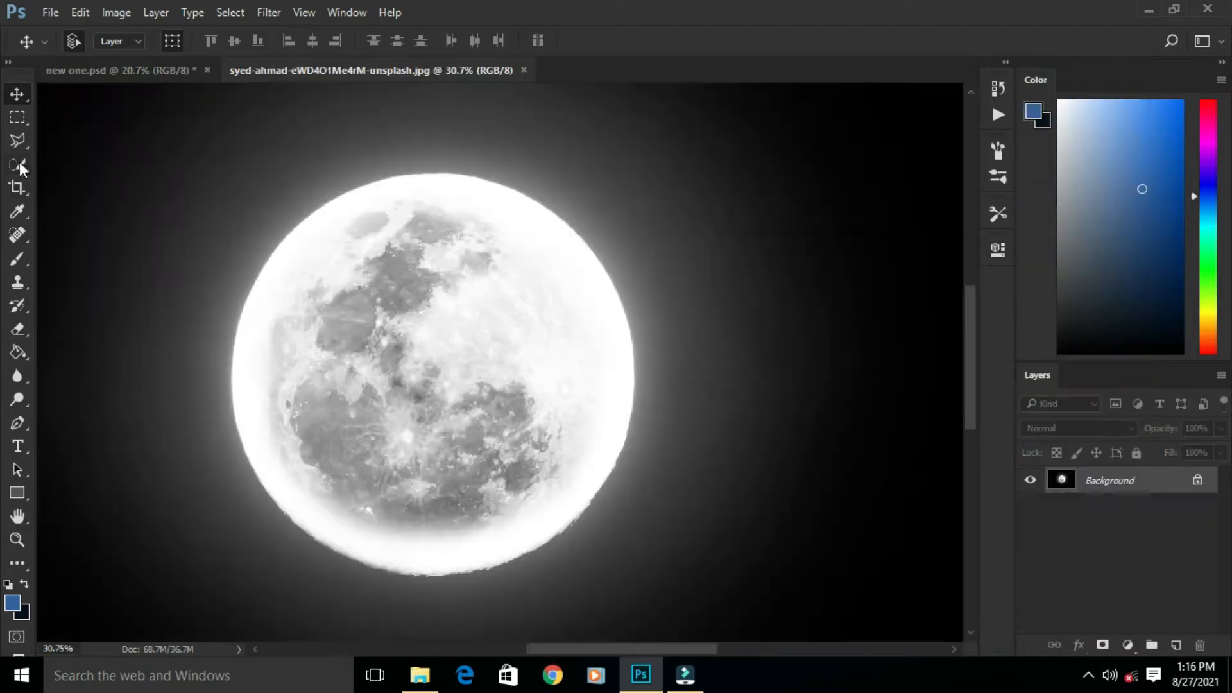
Select the moon's disc in the syed-ahmad moon photo with the Magic Wand and Quick Selection tools
{"action": "right_click", "coordinate": [19, 167]}
{"action": "left_click", "coordinate": [83, 188]}
{"action": "left_click", "coordinate": [449, 346]}
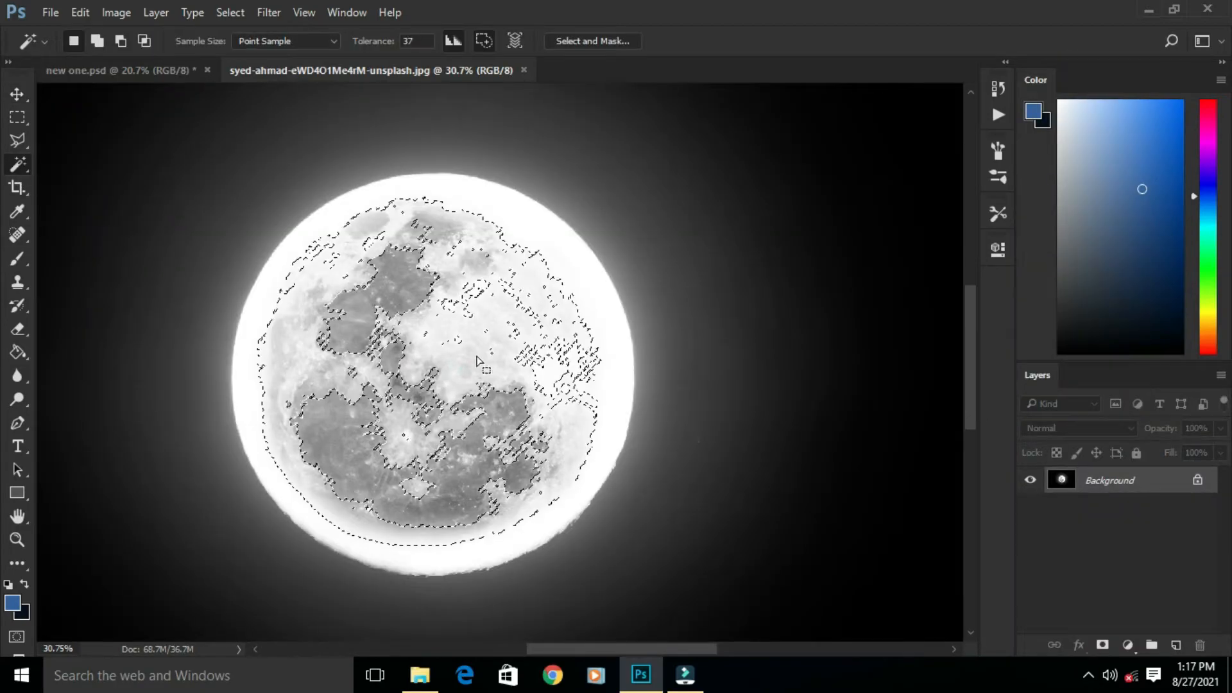
{"action": "key", "text": "shift+w"}
{"action": "left_click_drag", "start_coordinate": [360, 308], "coordinate": [514, 462]}
{"action": "scroll", "coordinate": [509, 569], "scroll_direction": "up", "scroll_amount": 5}
Refine the moon selection on its bright surface with the Magic Wand, lowering the tolerance
{"action": "key", "text": "shift+w"}
{"action": "left_click", "coordinate": [473, 235]}
{"action": "scroll", "coordinate": [495, 233], "scroll_direction": "up", "scroll_amount": 2}
{"action": "left_click", "coordinate": [495, 257]}
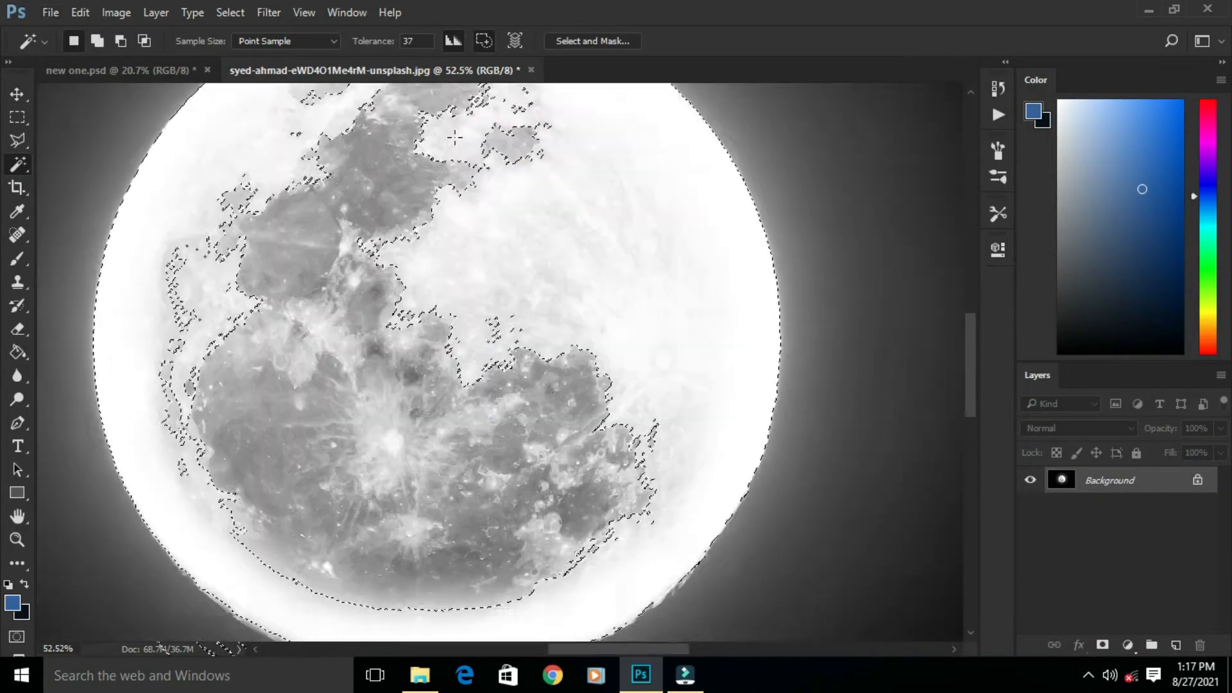
{"action": "left_click_drag", "start_coordinate": [374, 41], "coordinate": [370, 42]}
{"action": "scroll", "coordinate": [496, 257], "scroll_direction": "up", "scroll_amount": 2}
{"action": "left_click", "coordinate": [496, 256]}
{"action": "scroll", "coordinate": [411, 289], "scroll_direction": "down", "scroll_amount": 3}
{"action": "scroll", "coordinate": [312, 295], "scroll_direction": "down", "scroll_amount": 2}
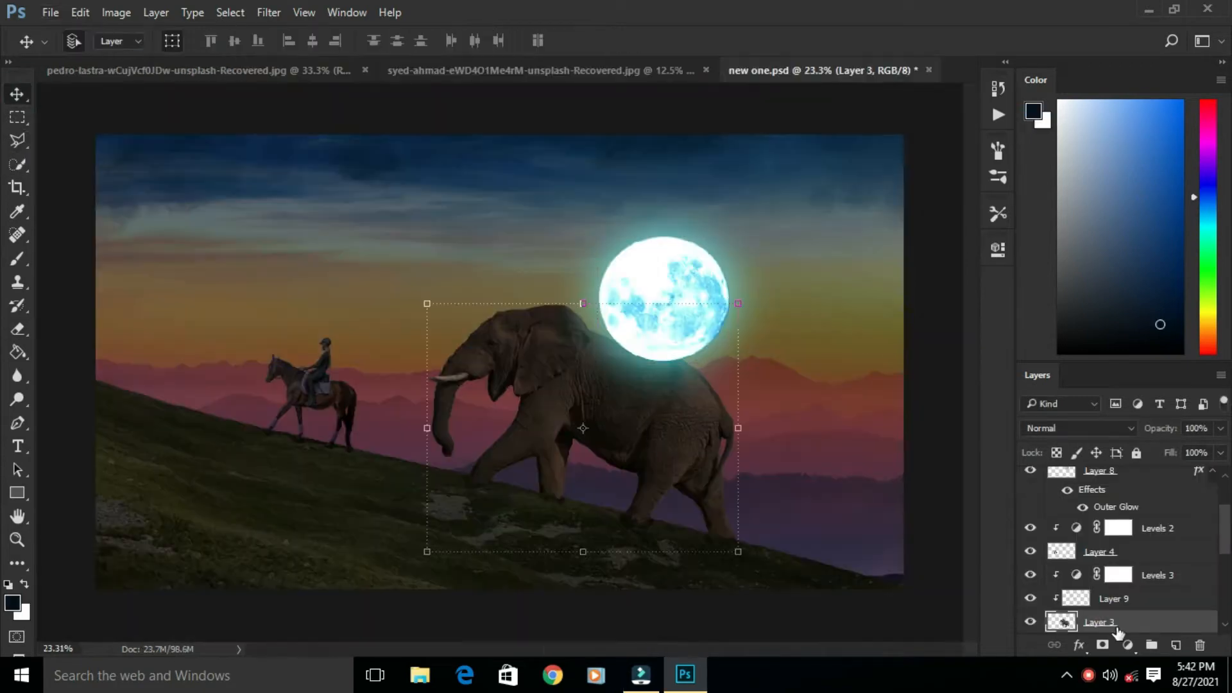
Paint cyan moonlight along the elephant's head and back on Layer 9 with a soft Overlay-mode brush at 50% opacity
{"action": "left_click", "coordinate": [1113, 599]}
{"action": "scroll", "coordinate": [616, 218], "scroll_direction": "up", "scroll_amount": 3}
{"action": "key", "text": "b"}
{"action": "left_click", "coordinate": [264, 41]}
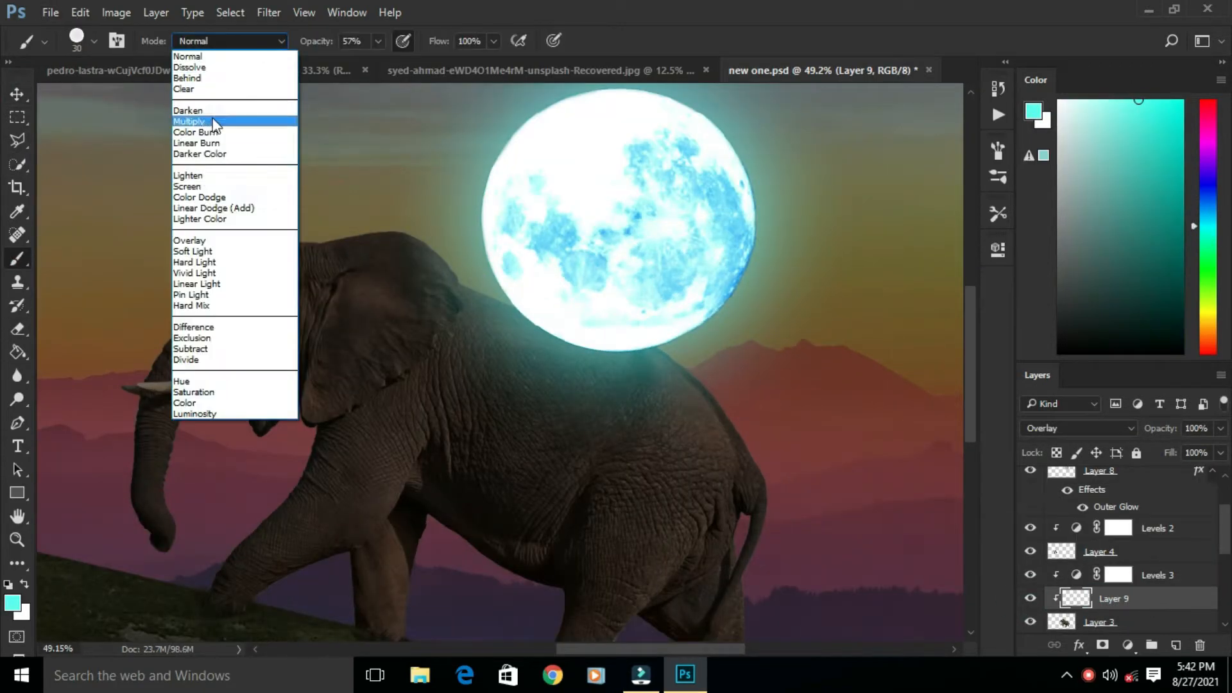
{"action": "left_click", "coordinate": [207, 239]}
{"action": "left_click", "coordinate": [94, 42]}
{"action": "left_click", "coordinate": [40, 171]}
{"action": "left_click_drag", "start_coordinate": [365, 42], "coordinate": [249, 76]}
{"action": "type", "text": "50"}
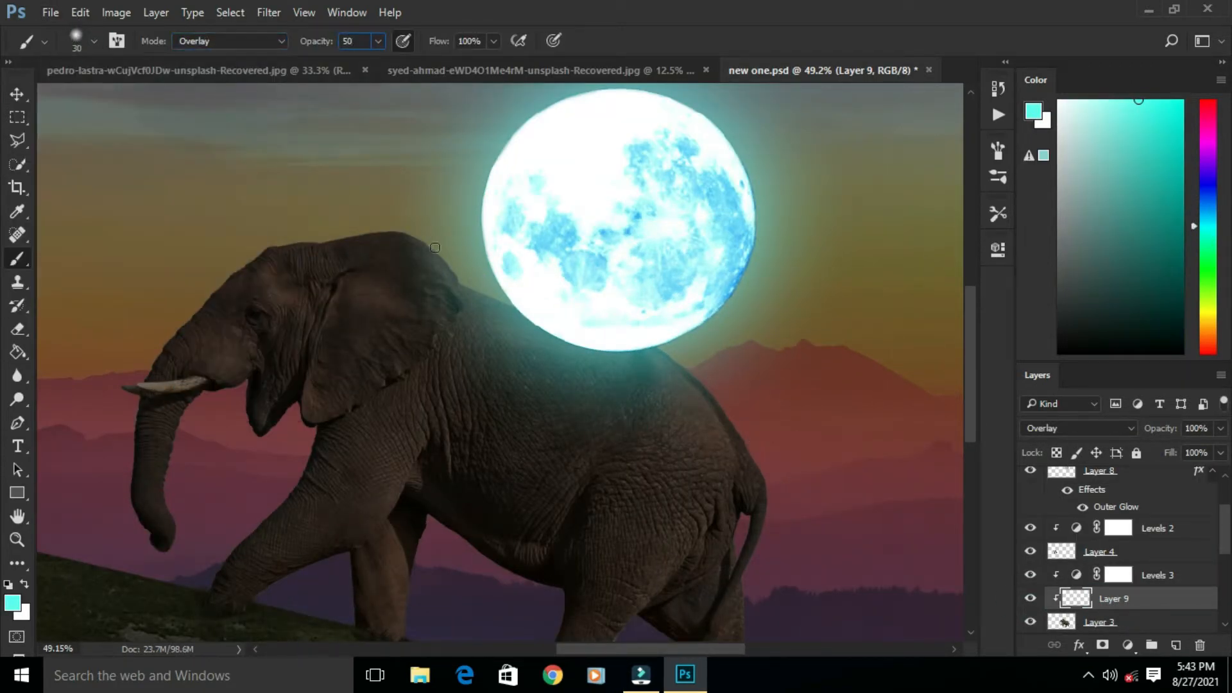
{"action": "left_click_drag", "start_coordinate": [321, 210], "coordinate": [498, 320]}
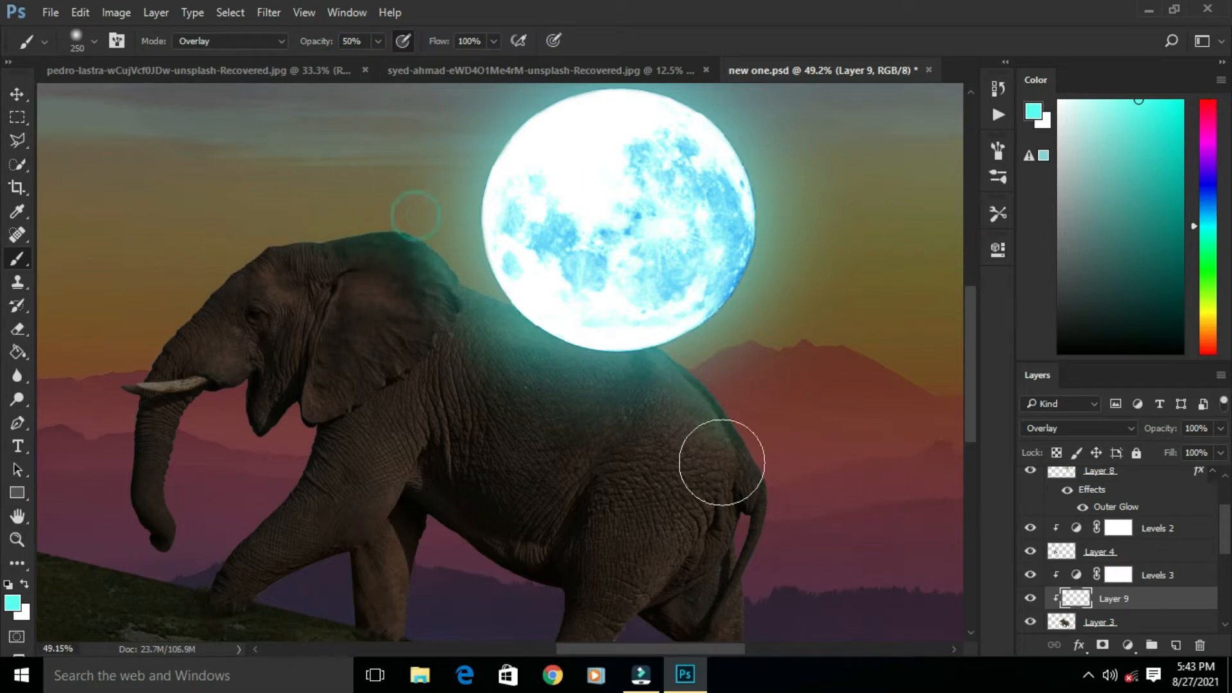
Extend the cyan glow down the elephant's rump and hind leg with the 250 px brush, lowering its opacity to 9%
{"action": "left_click_drag", "start_coordinate": [722, 462], "coordinate": [679, 412]}
{"action": "key", "text": "1"}
{"action": "key", "text": "9"}
{"action": "scroll", "coordinate": [702, 444], "scroll_direction": "down", "scroll_amount": 3}
{"action": "scroll", "coordinate": [702, 445], "scroll_direction": "right", "scroll_amount": 1}
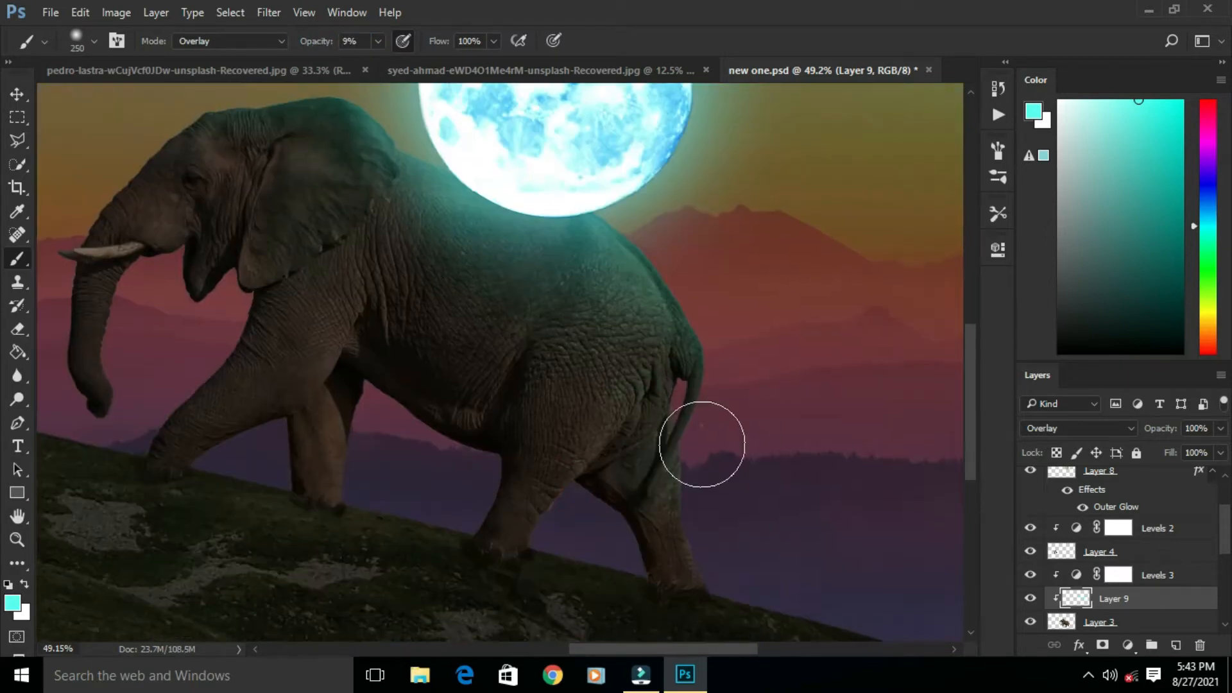
{"action": "key", "text": "ctrl+0"}
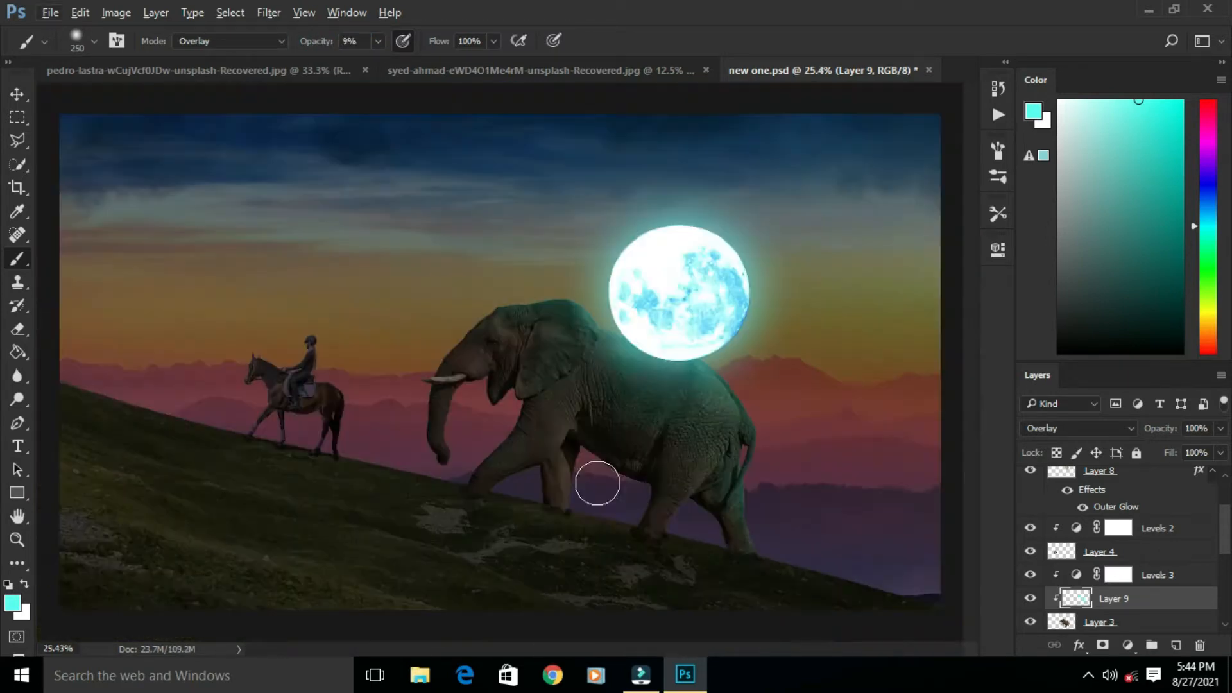
Brush faint cyan light over the elephant's head and shoulder, enlarging the brush to 400 px
{"action": "left_click_drag", "start_coordinate": [486, 295], "coordinate": [483, 162]}
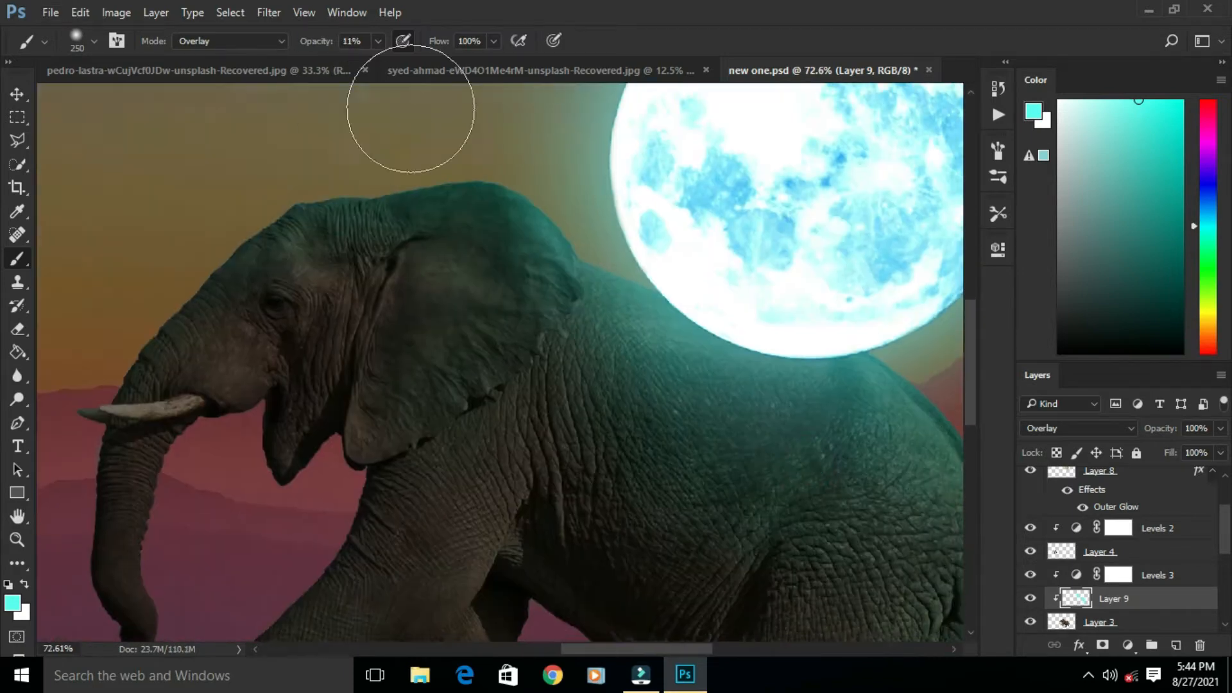
{"action": "left_click_drag", "start_coordinate": [547, 410], "coordinate": [436, 417]}
{"action": "key", "text": "bracketright"}
{"action": "key", "text": "bracketright"}
{"action": "key", "text": "bracketright"}
{"action": "key", "text": "bracketright"}
{"action": "key", "text": "bracketright"}
{"action": "key", "text": "bracketright"}
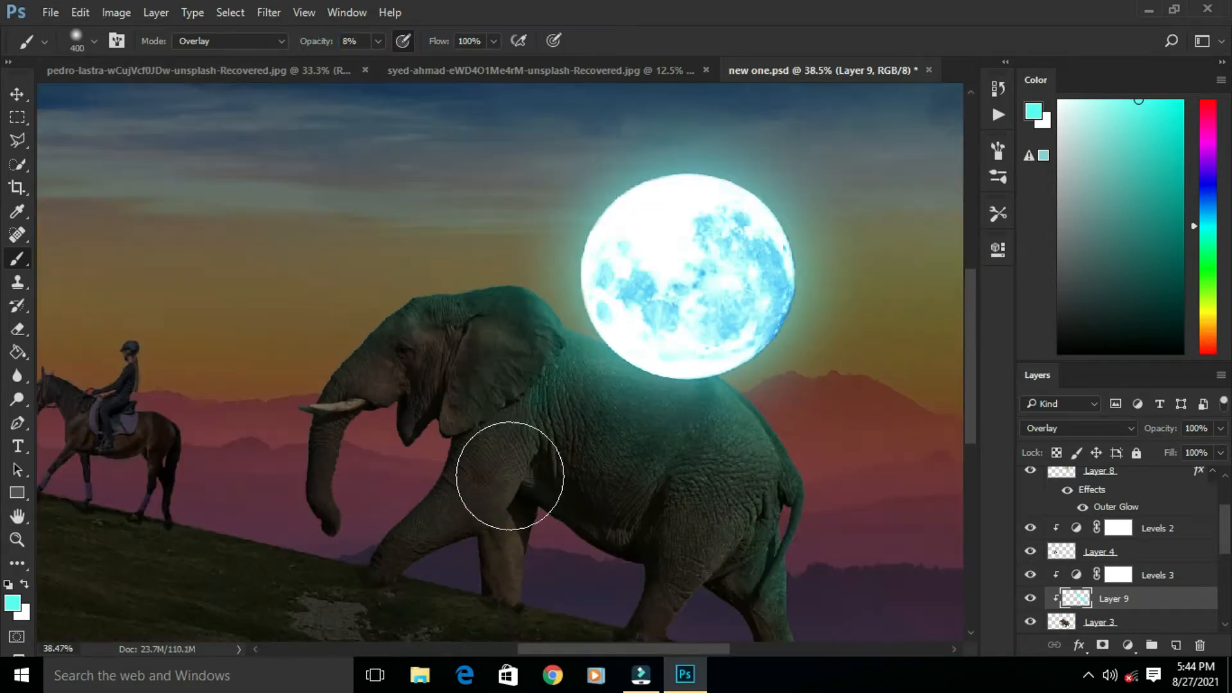
Tint the elephant's face with cyan at 8% opacity and reduce the brush to 90 px
{"action": "left_click_drag", "start_coordinate": [347, 411], "coordinate": [397, 403]}
{"action": "key", "text": "bracketleft"}
{"action": "key", "text": "bracketleft"}
{"action": "key", "text": "bracketleft"}
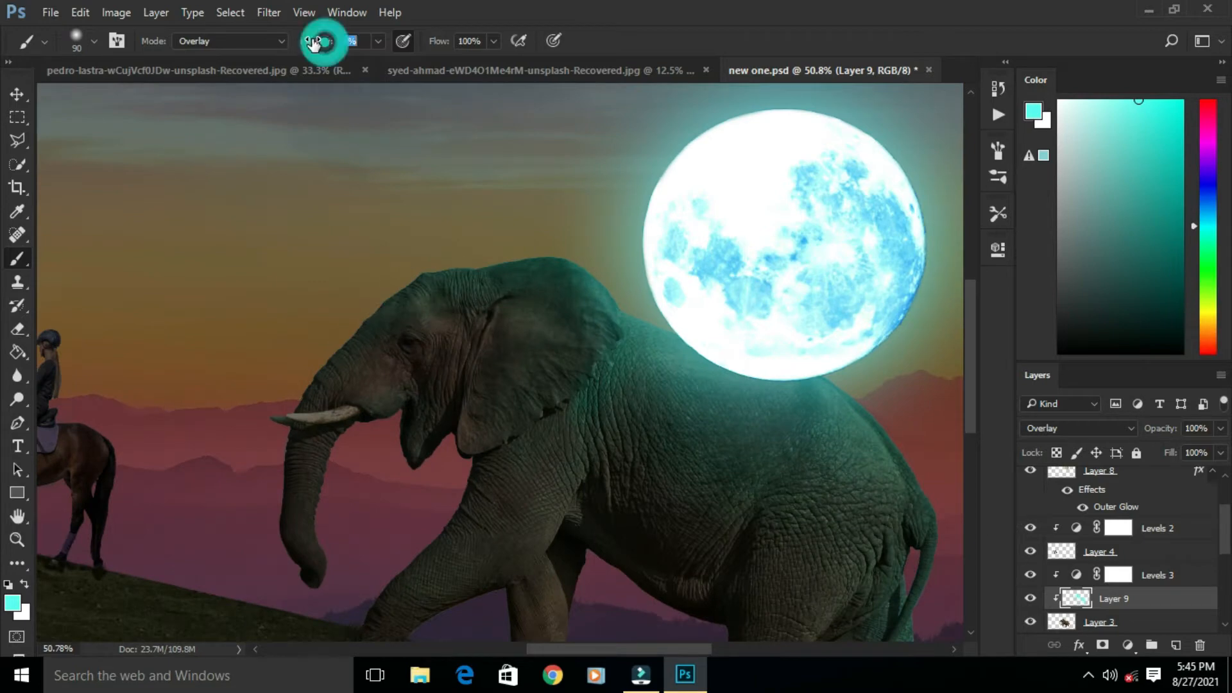
{"action": "scroll", "coordinate": [424, 422], "scroll_direction": "down", "scroll_amount": 9}
{"action": "scroll", "coordinate": [824, 488], "scroll_direction": "up", "scroll_amount": 2}
Create a new Overlay-mode layer clipped to the horse and rider layer for painting light
{"action": "key", "text": "v"}
{"action": "left_click", "coordinate": [310, 399]}
{"action": "key", "text": "ctrl+alt+shift+n"}
{"action": "scroll", "coordinate": [381, 368], "scroll_direction": "up", "scroll_amount": 6}
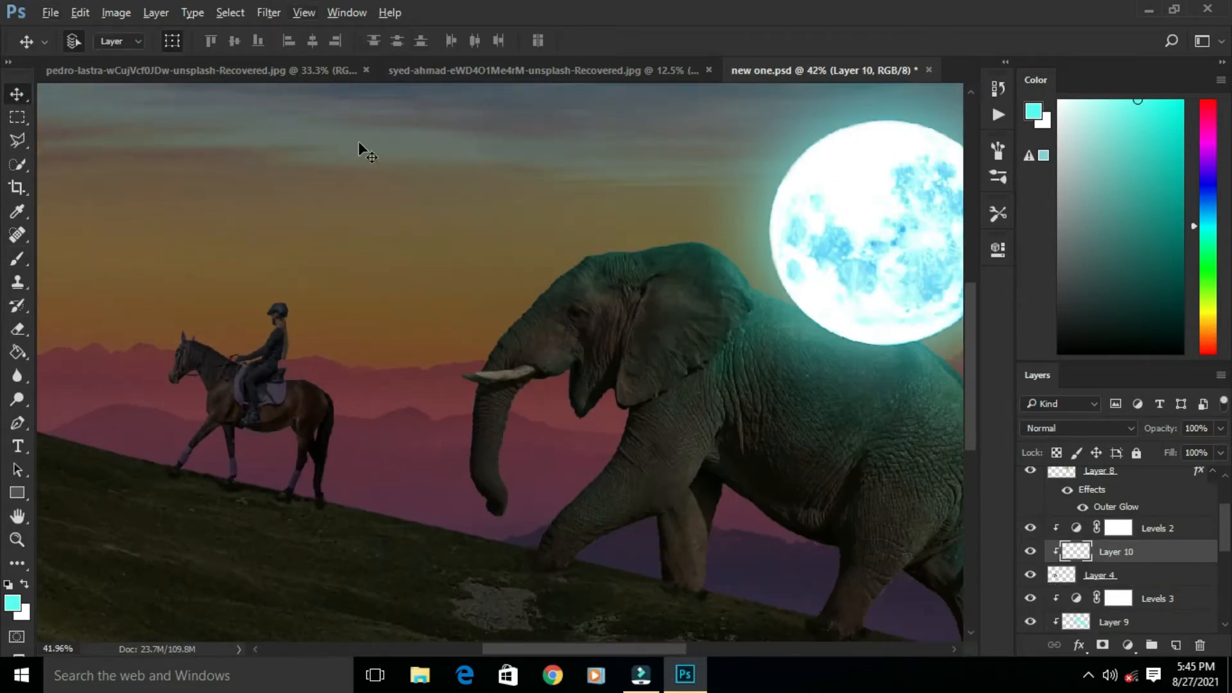
{"action": "key", "text": "b"}
{"action": "key", "text": "shift+alt+o"}
{"action": "scroll", "coordinate": [527, 452], "scroll_direction": "up", "scroll_amount": 5}
Paint cyan light on the rider's back and the horse's hindquarters on Layer 10 with a soft 90 px brush
{"action": "key", "text": "3"}
{"action": "key", "text": "8"}
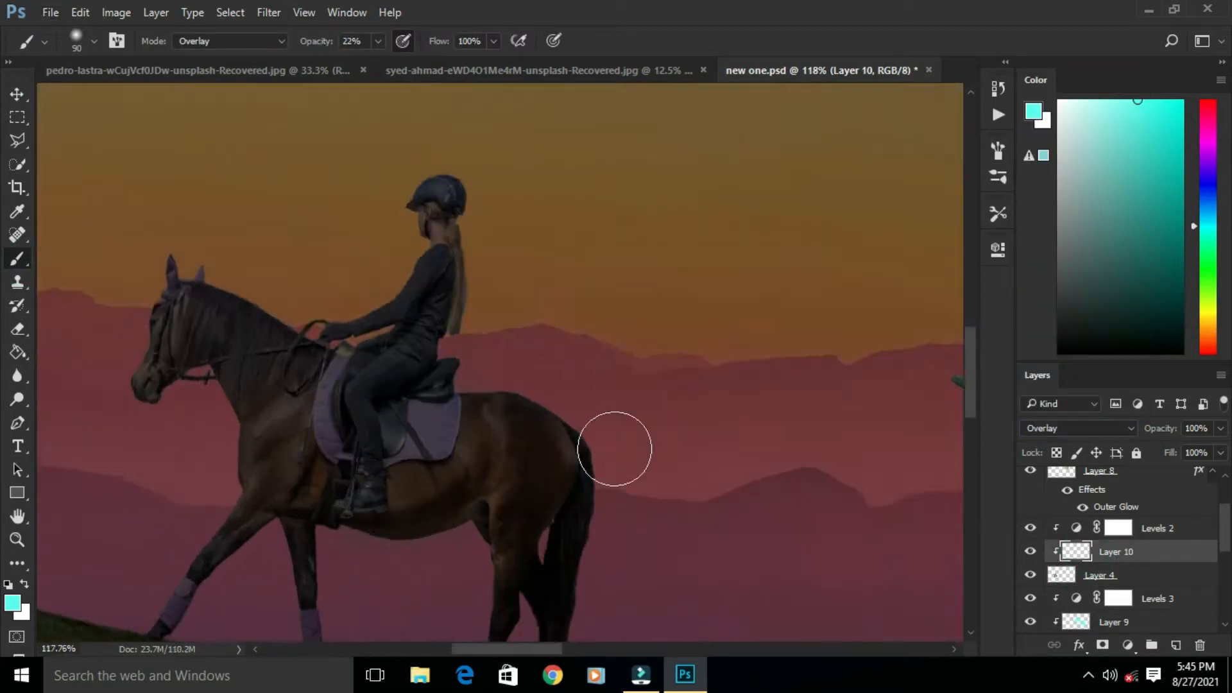
{"action": "left_click_drag", "start_coordinate": [509, 178], "coordinate": [499, 310]}
{"action": "left_click_drag", "start_coordinate": [468, 270], "coordinate": [459, 340]}
{"action": "left_click_drag", "start_coordinate": [331, 42], "coordinate": [325, 43]}
{"action": "left_click_drag", "start_coordinate": [437, 462], "coordinate": [507, 462]}
{"action": "left_click_drag", "start_coordinate": [537, 411], "coordinate": [498, 237]}
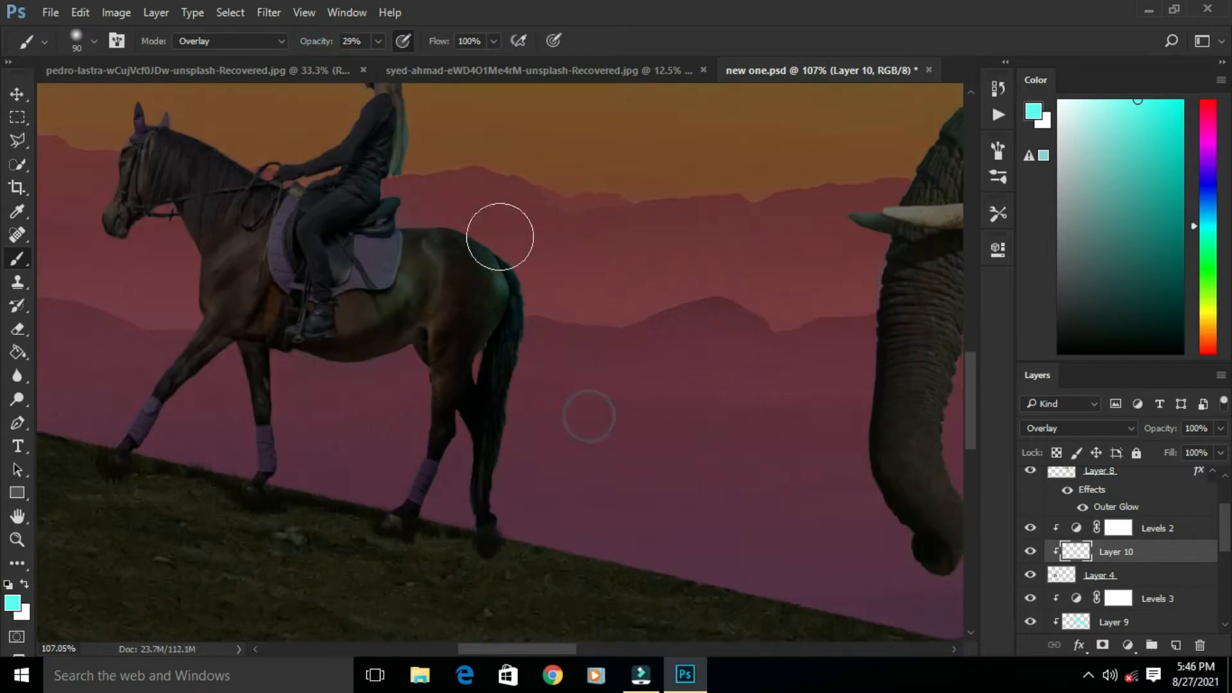
Strengthen the cyan highlights on the rider and the horse's rump, tail and legs with a 30 px brush at 72% opacity
{"action": "left_click_drag", "start_coordinate": [459, 344], "coordinate": [444, 380]}
{"action": "left_click_drag", "start_coordinate": [424, 212], "coordinate": [585, 366]}
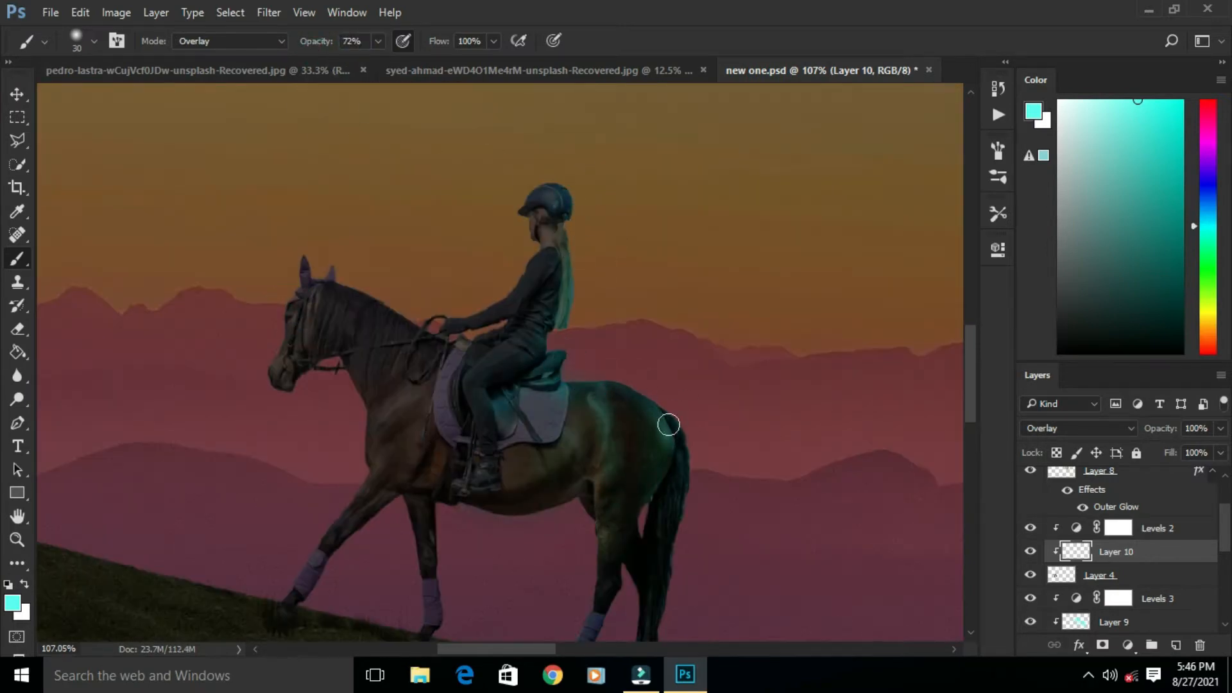
{"action": "left_click_drag", "start_coordinate": [672, 370], "coordinate": [628, 202]}
{"action": "left_click_drag", "start_coordinate": [585, 337], "coordinate": [561, 437]}
{"action": "left_click_drag", "start_coordinate": [524, 102], "coordinate": [516, 152]}
{"action": "left_click_drag", "start_coordinate": [453, 300], "coordinate": [458, 358]}
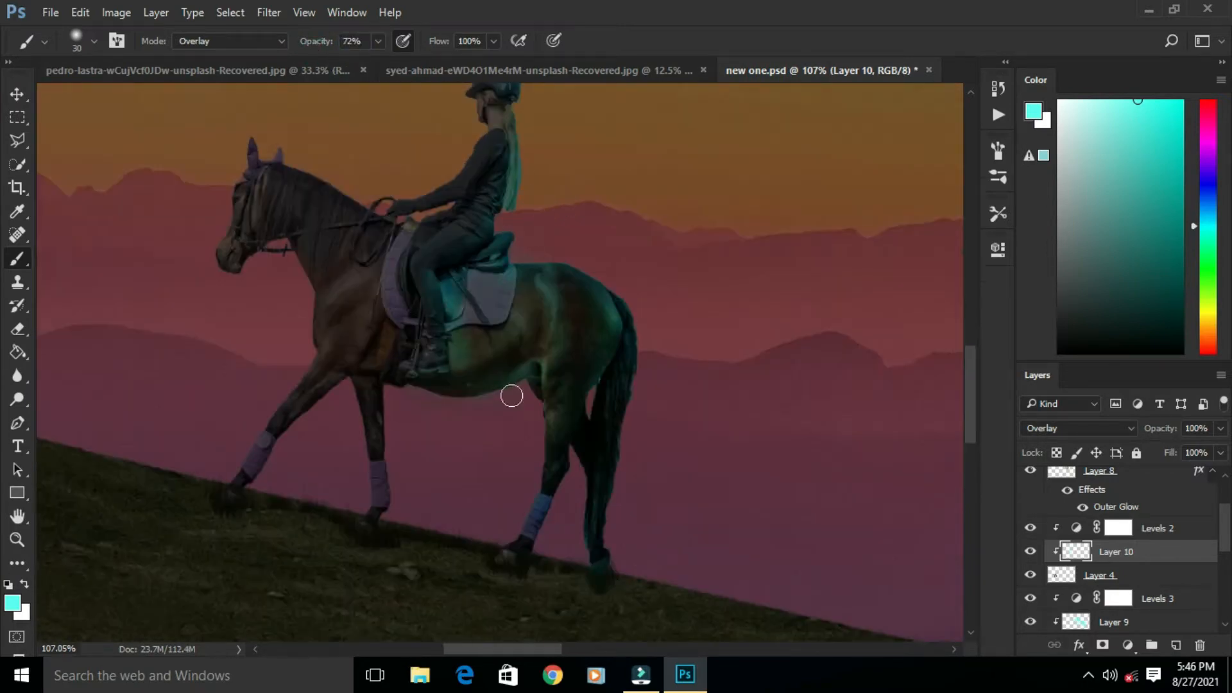
Add a new clipped layer directly above Layer 9 for shading the elephant
{"action": "scroll", "coordinate": [500, 360], "scroll_direction": "down", "scroll_amount": 6}
{"action": "left_click_drag", "start_coordinate": [616, 479], "coordinate": [257, 431]}
{"action": "left_click_drag", "start_coordinate": [781, 539], "coordinate": [856, 545]}
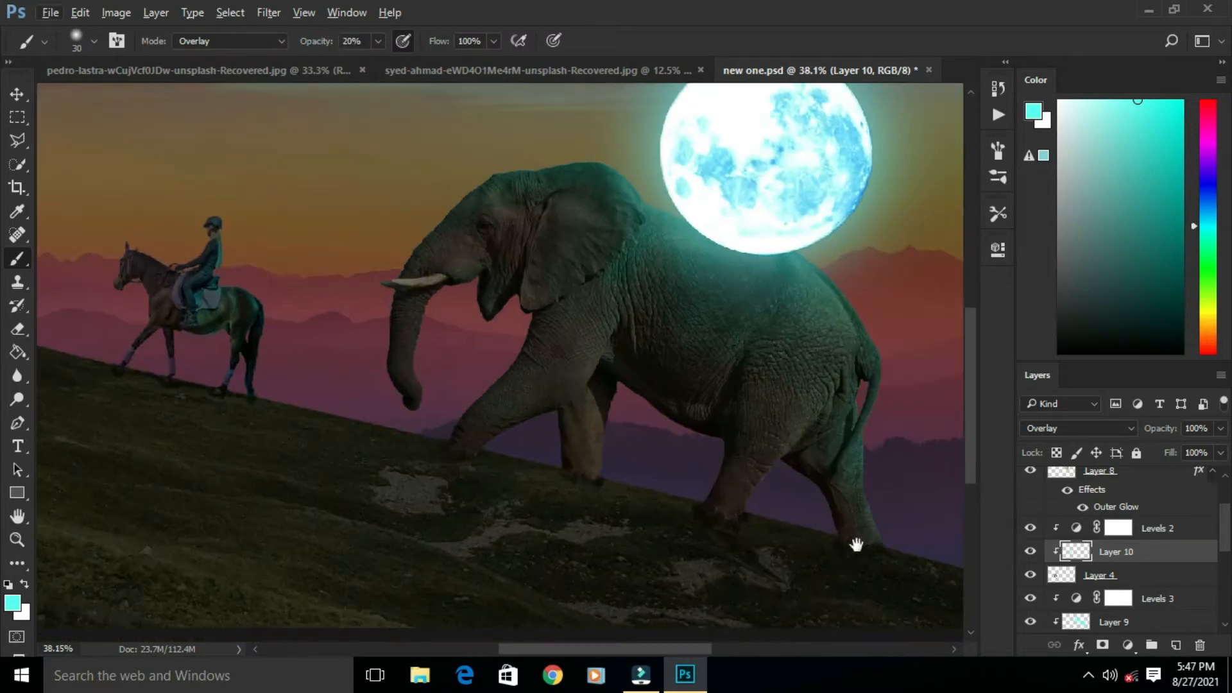
{"action": "key", "text": "v"}
{"action": "left_click", "coordinate": [1117, 622]}
{"action": "left_click", "coordinate": [1175, 645]}
{"action": "left_click", "coordinate": [1030, 528]}
{"action": "left_click", "coordinate": [1030, 528]}
Set Layer 11's blend mode and the brush mode to Darken, with black as the paint colour
{"action": "scroll", "coordinate": [737, 493], "scroll_direction": "up", "scroll_amount": 5}
{"action": "key", "text": "b"}
{"action": "left_click_drag", "start_coordinate": [1091, 322], "coordinate": [1069, 348]}
{"action": "left_click", "coordinate": [1081, 429]}
{"action": "left_click", "coordinate": [1046, 111]}
{"action": "left_click", "coordinate": [230, 41]}
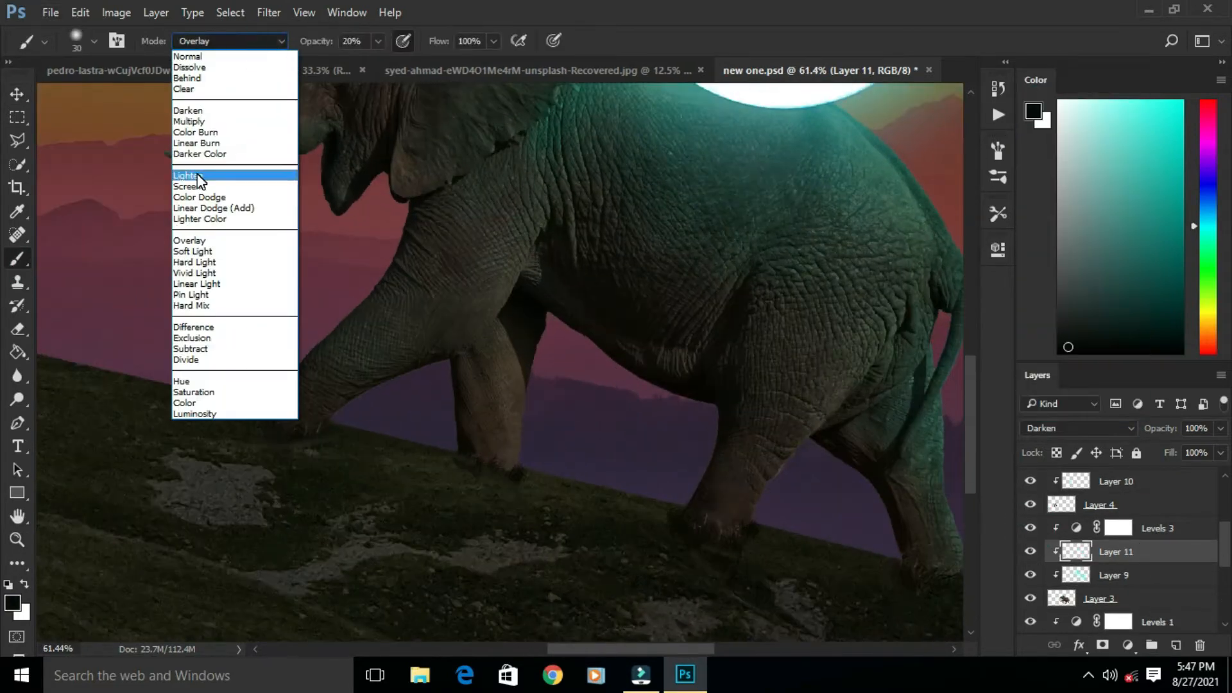
{"action": "left_click", "coordinate": [202, 111]}
Flatten and tilt the soft 100 px brush tip to follow the hill's slope for shading near the elephant's feet
{"action": "left_click", "coordinate": [94, 41]}
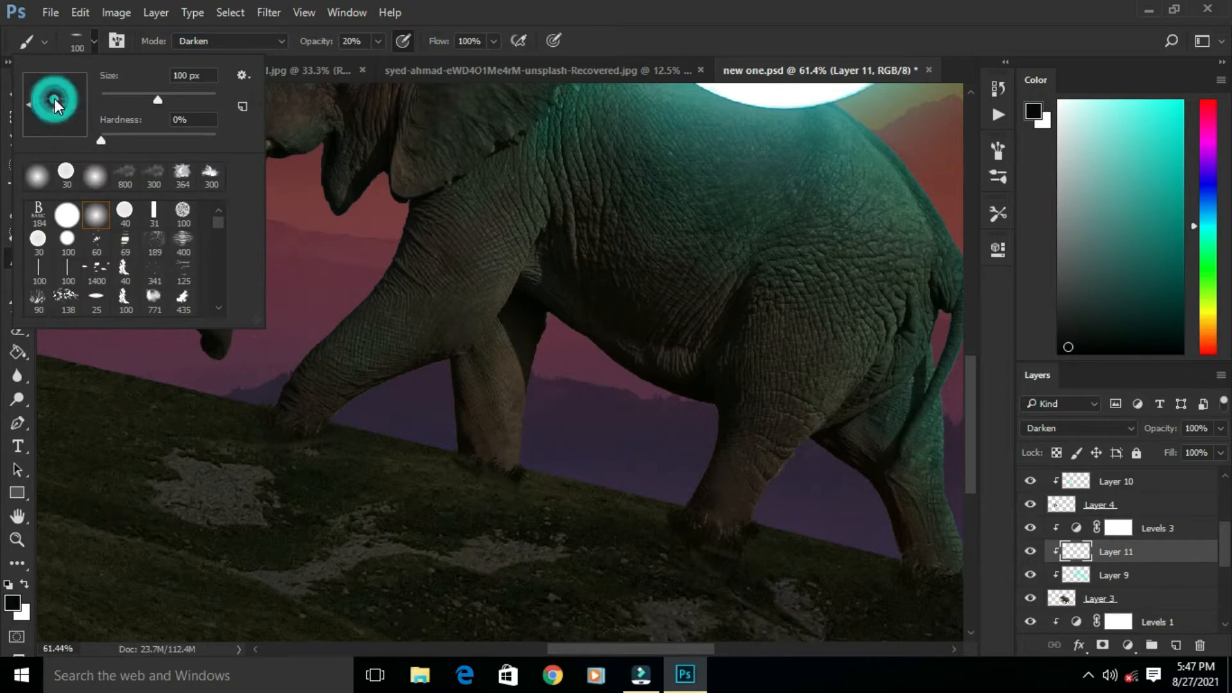
{"action": "left_click", "coordinate": [527, 481]}
{"action": "left_click", "coordinate": [92, 43]}
{"action": "left_click_drag", "start_coordinate": [28, 105], "coordinate": [32, 96]}
{"action": "left_click", "coordinate": [551, 491]}
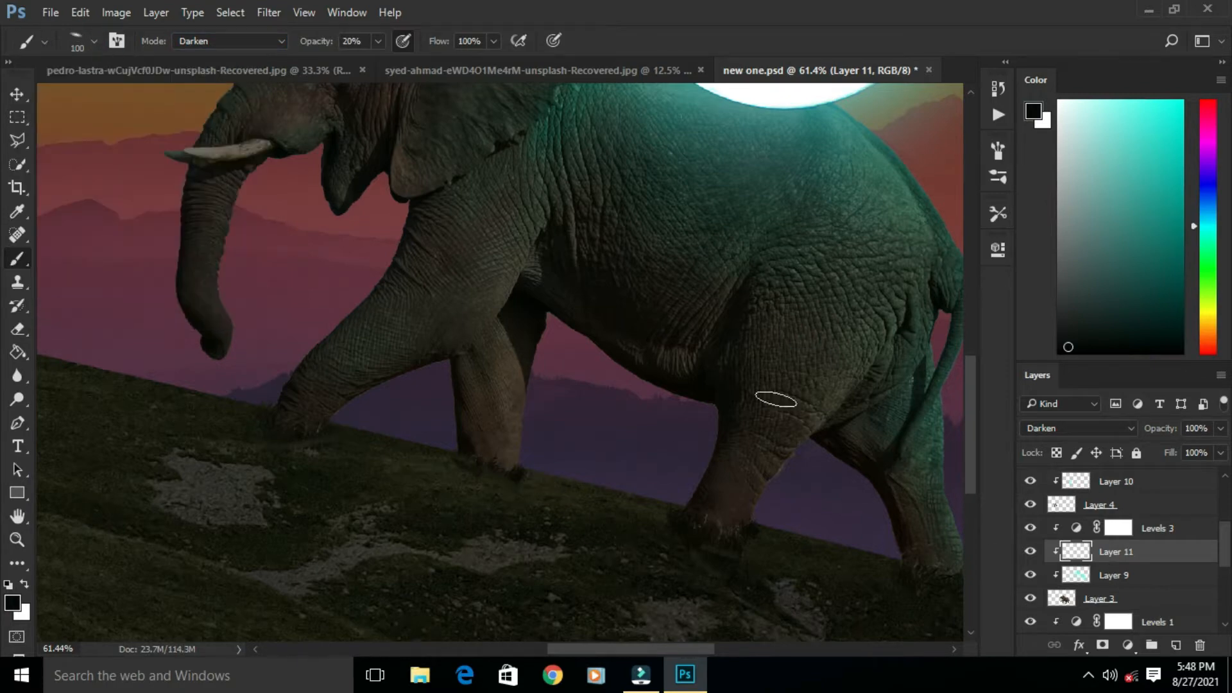
Darken the elephant's underside on Layer 11 with another brush tip at 20% opacity
{"action": "left_click", "coordinate": [94, 41]}
{"action": "left_click", "coordinate": [122, 178]}
{"action": "left_click", "coordinate": [538, 337]}
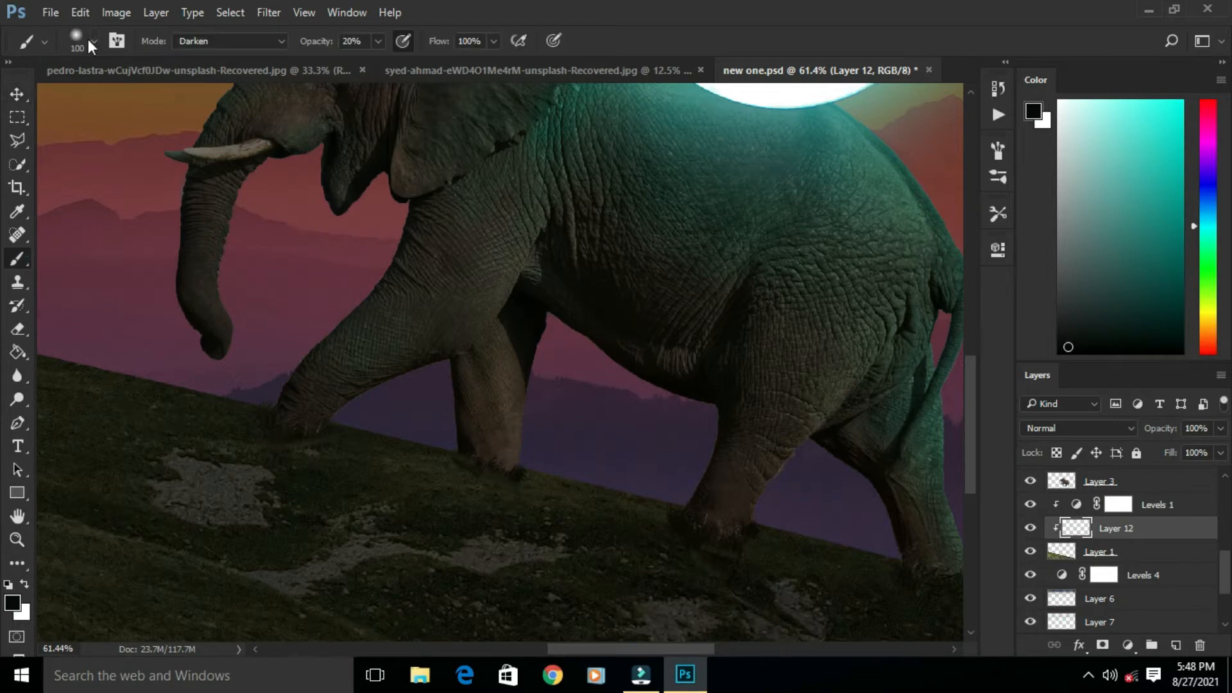
Set Layer 12's blend mode to Darken and paint black shadow along the hill's edge beneath the elephant with the flattened 100 px brush
{"action": "left_click", "coordinate": [94, 41]}
{"action": "left_click", "coordinate": [382, 472]}
{"action": "left_click", "coordinate": [1081, 428]}
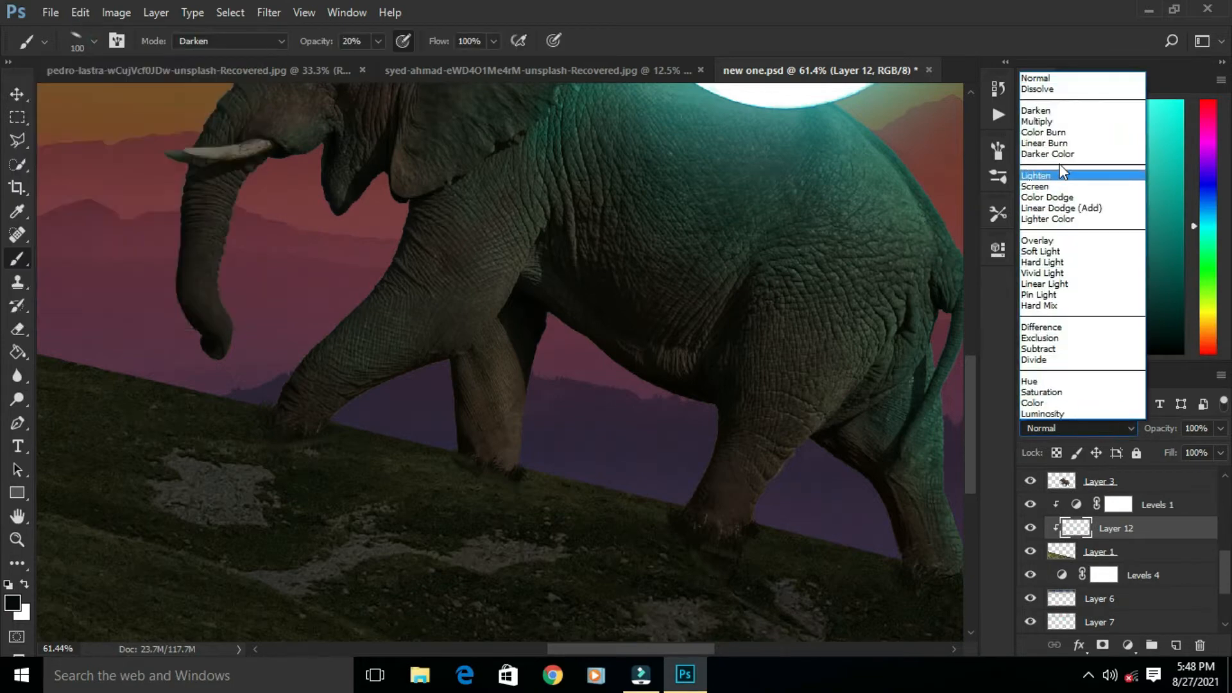
{"action": "left_click", "coordinate": [1041, 110]}
{"action": "left_click_drag", "start_coordinate": [590, 495], "coordinate": [654, 497]}
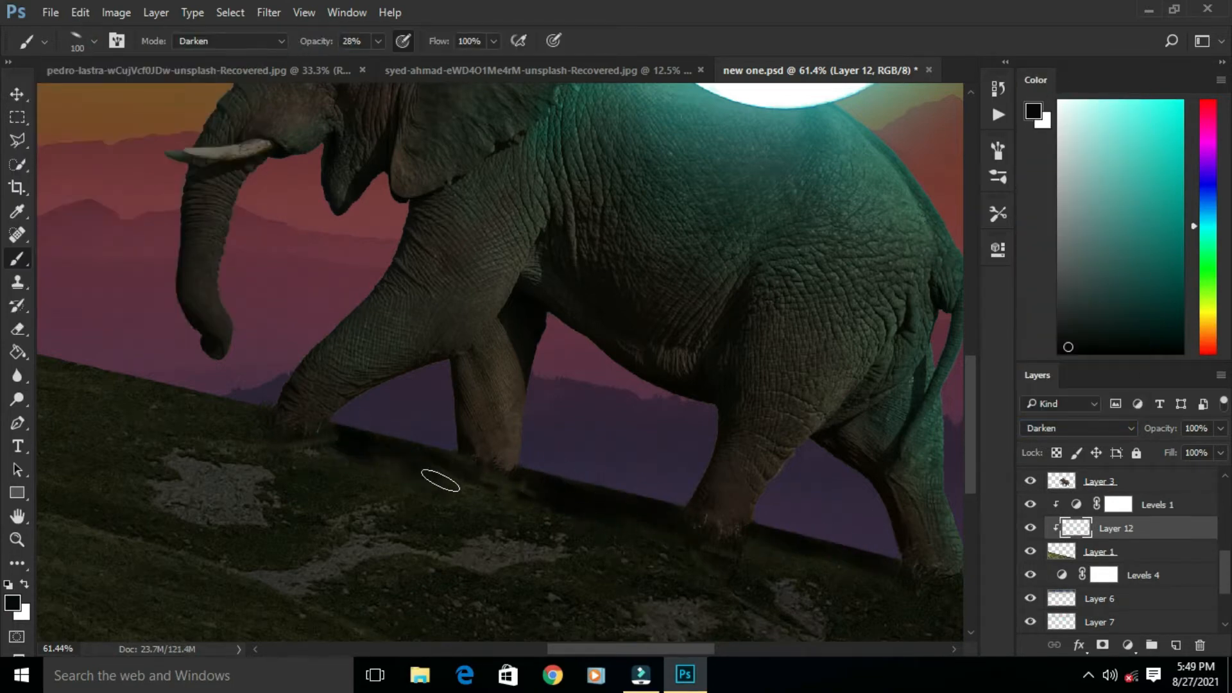
{"action": "left_click_drag", "start_coordinate": [239, 426], "coordinate": [223, 419]}
Blend the ground shadow beneath the elephant with a soft round 100 px brush at 17% opacity
{"action": "left_click", "coordinate": [94, 41]}
{"action": "left_click", "coordinate": [99, 173]}
{"action": "left_click_drag", "start_coordinate": [337, 44], "coordinate": [328, 44]}
{"action": "left_click_drag", "start_coordinate": [520, 518], "coordinate": [345, 423]}
{"action": "left_click_drag", "start_coordinate": [661, 482], "coordinate": [586, 457]}
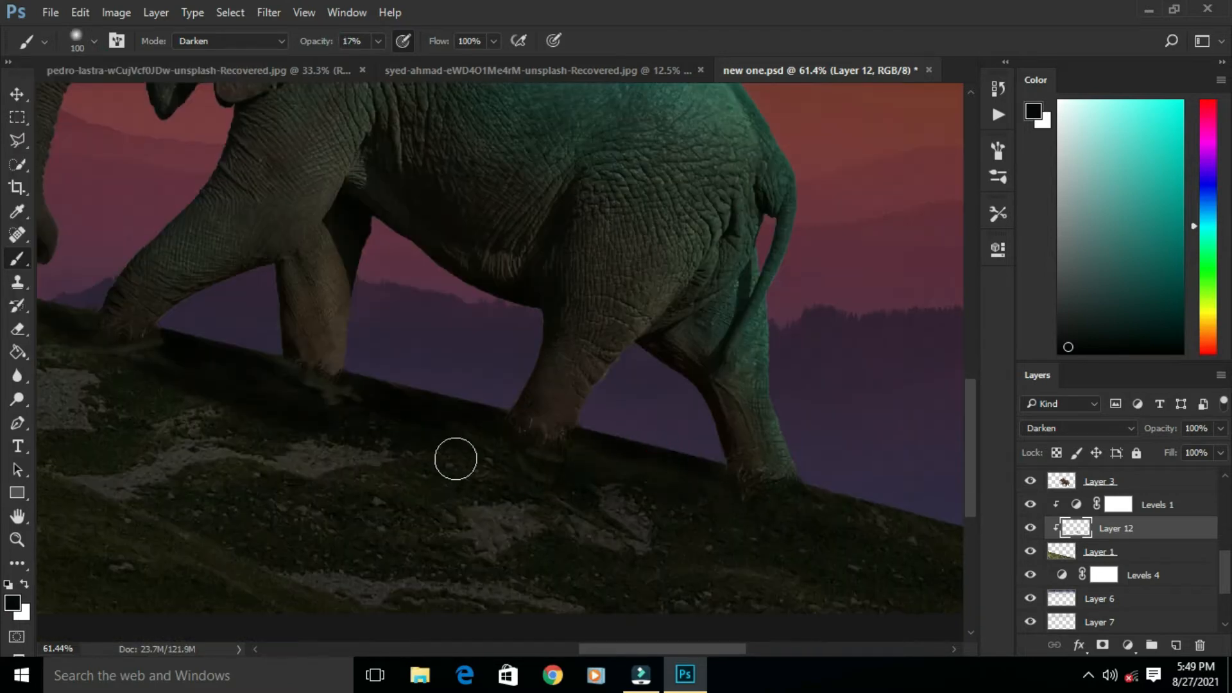
{"action": "scroll", "coordinate": [533, 470], "scroll_direction": "down", "scroll_amount": 5}
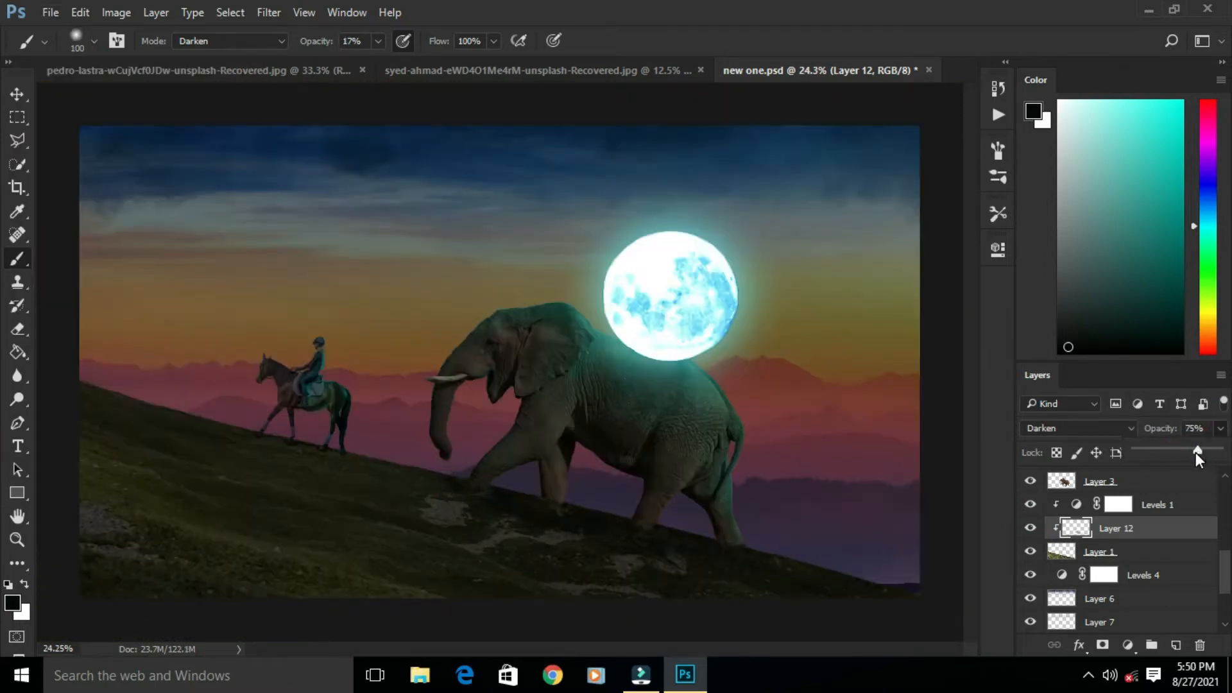
Select the elephant's Layer 3 and darken the hind foot's base with the soft 100 px Darken brush at 17% opacity
{"action": "left_click", "coordinate": [18, 95]}
{"action": "left_click", "coordinate": [571, 424]}
{"action": "scroll", "coordinate": [575, 517], "scroll_direction": "up", "scroll_amount": 6}
{"action": "key", "text": "b"}
{"action": "left_click_drag", "start_coordinate": [542, 569], "coordinate": [339, 485]}
{"action": "left_click_drag", "start_coordinate": [605, 543], "coordinate": [568, 513]}
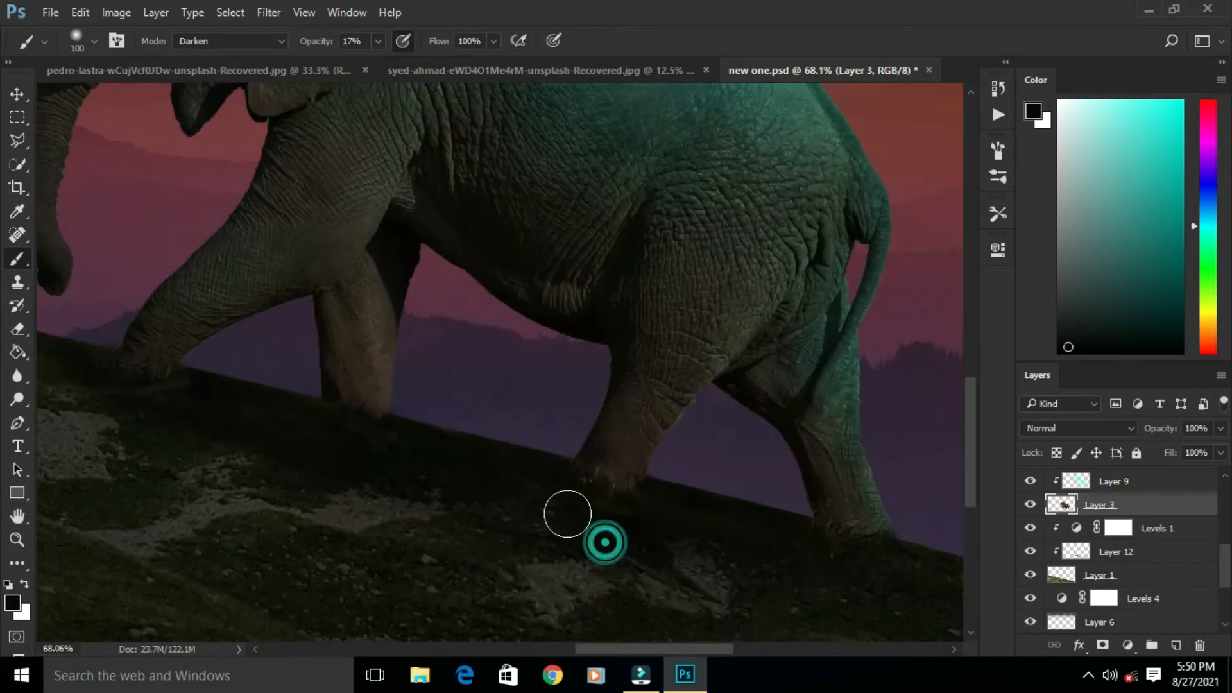
Add a clipped Overlay layer above the hill's Layer 1 and tint the ground beneath the elephant with a light cyan Overlay brush
{"action": "scroll", "coordinate": [61, 383], "scroll_direction": "down", "scroll_amount": 7}
{"action": "left_click", "coordinate": [18, 98]}
{"action": "left_click", "coordinate": [368, 497]}
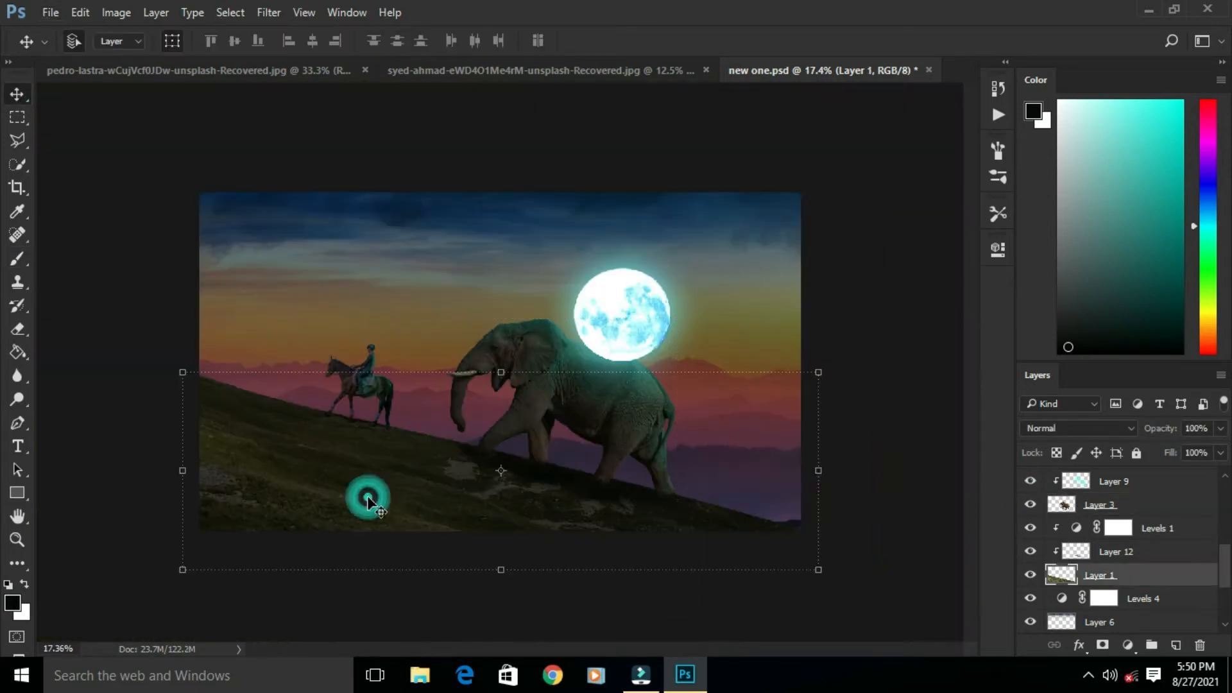
{"action": "left_click", "coordinate": [1176, 645]}
{"action": "left_click", "coordinate": [18, 259]}
{"action": "left_click", "coordinate": [229, 41]}
{"action": "left_click", "coordinate": [201, 241]}
{"action": "left_click", "coordinate": [1080, 428]}
{"action": "left_click", "coordinate": [1070, 241]}
{"action": "left_click_drag", "start_coordinate": [1139, 111], "coordinate": [1141, 86]}
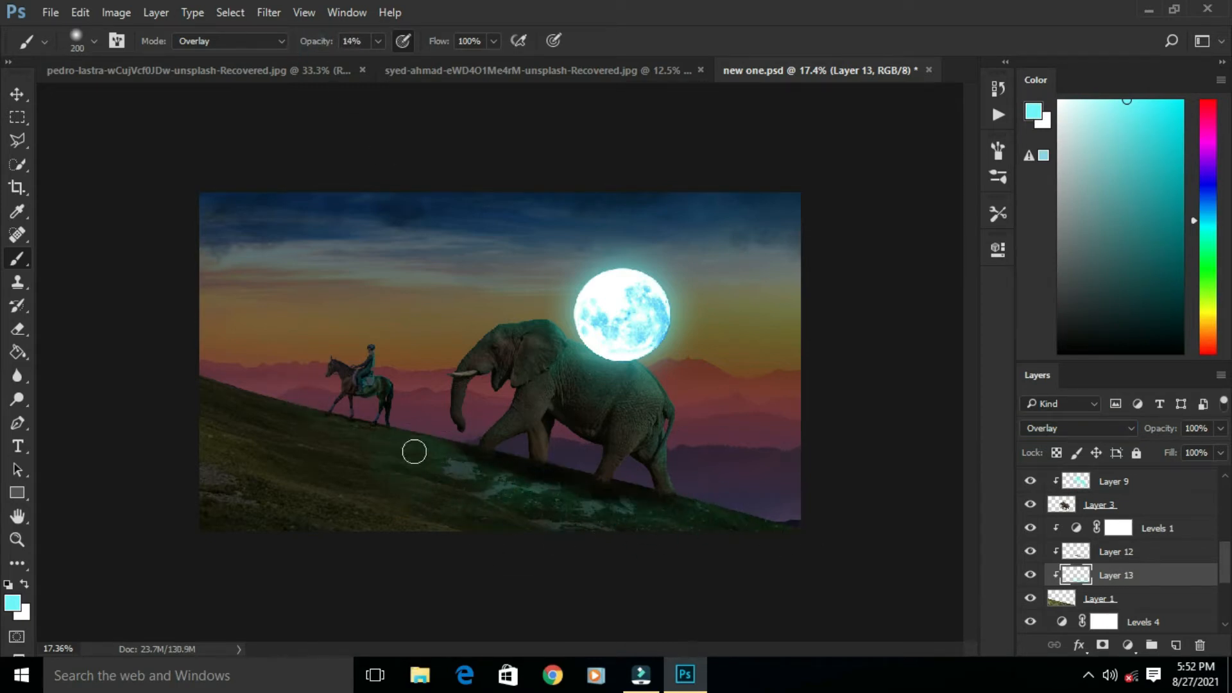
Reduce the opacity of Layer 12, the hill's shadow layer, to 24%
{"action": "left_click", "coordinate": [17, 94]}
{"action": "scroll", "coordinate": [1094, 537], "scroll_direction": "up", "scroll_amount": 3}
{"action": "left_click", "coordinate": [1094, 530]}
{"action": "scroll", "coordinate": [1089, 616], "scroll_direction": "down", "scroll_amount": 2}
{"action": "left_click", "coordinate": [1115, 578]}
{"action": "left_click", "coordinate": [1221, 428]}
{"action": "left_click_drag", "start_coordinate": [1175, 447], "coordinate": [1167, 448]}
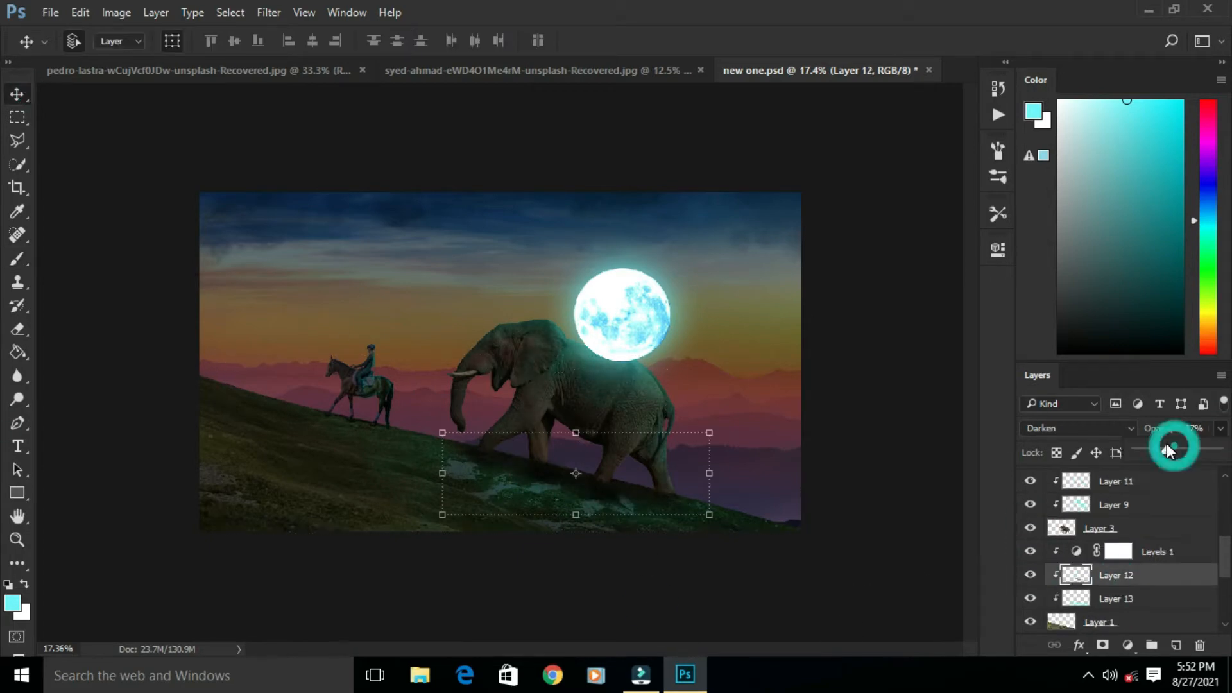
{"action": "left_click", "coordinate": [887, 458]}
Paint stronger cyan highlights along the elephant's head, back and rump on Layer 9 with the 200 px Overlay brush at 33% opacity
{"action": "scroll", "coordinate": [565, 371], "scroll_direction": "up", "scroll_amount": 10}
{"action": "left_click", "coordinate": [586, 392]}
{"action": "scroll", "coordinate": [295, 286], "scroll_direction": "up", "scroll_amount": 4}
{"action": "left_click", "coordinate": [1078, 486]}
{"action": "left_click", "coordinate": [1060, 506]}
{"action": "left_click", "coordinate": [18, 259]}
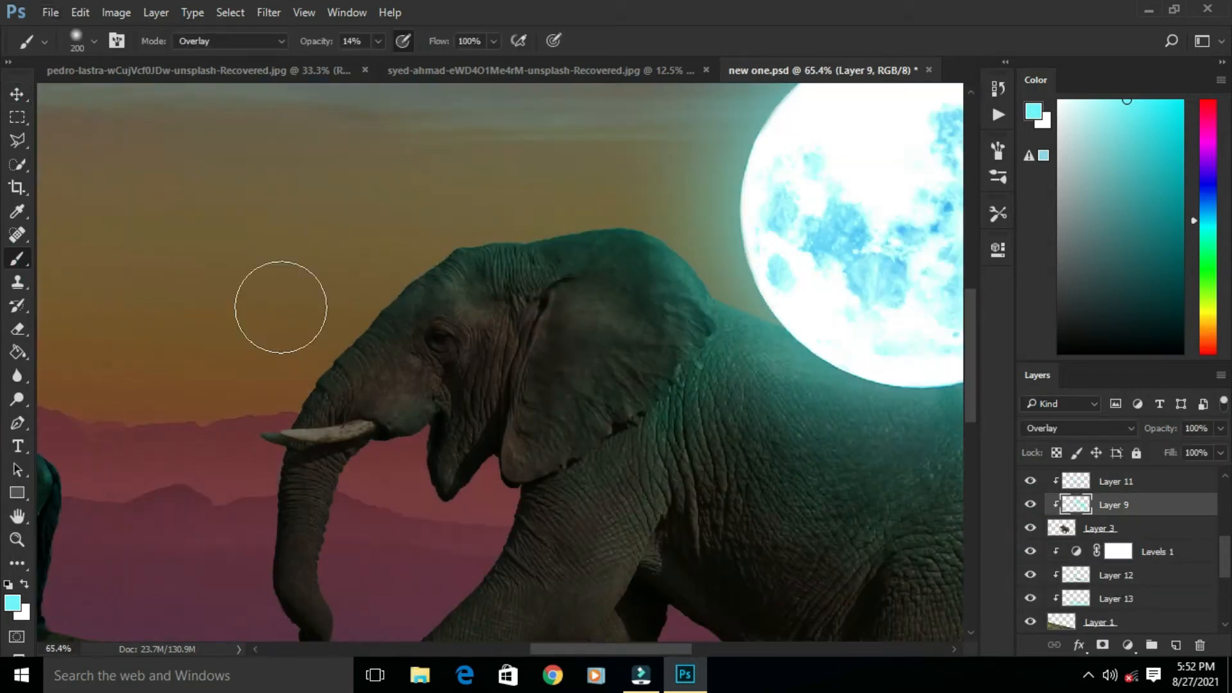
{"action": "left_click_drag", "start_coordinate": [300, 358], "coordinate": [379, 280]}
{"action": "left_click_drag", "start_coordinate": [709, 328], "coordinate": [334, 244]}
{"action": "left_click_drag", "start_coordinate": [668, 379], "coordinate": [598, 336]}
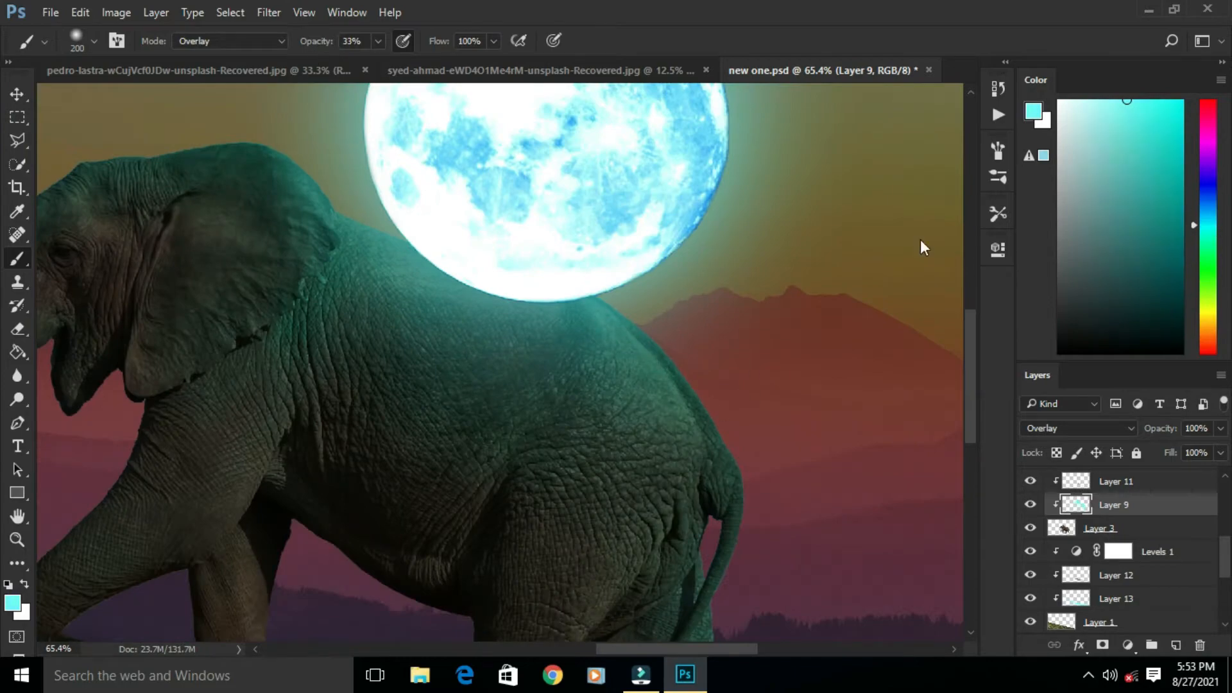
{"action": "left_click_drag", "start_coordinate": [783, 496], "coordinate": [800, 327]}
{"action": "scroll", "coordinate": [428, 504], "scroll_direction": "down", "scroll_amount": 9}
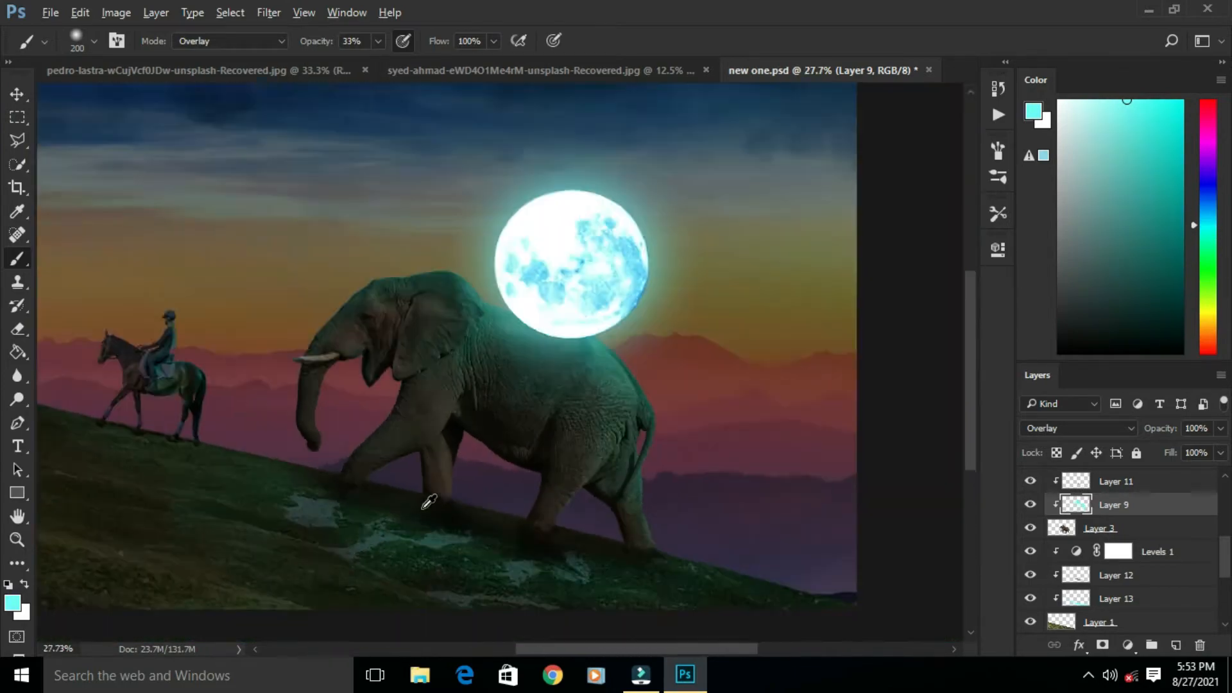
Add a clipped Darken layer above the horse's Layer 4 and set the brush to Darken mode with near-black
{"action": "scroll", "coordinate": [429, 502], "scroll_direction": "down", "scroll_amount": 1}
{"action": "left_click", "coordinate": [17, 94]}
{"action": "left_click", "coordinate": [349, 421]}
{"action": "left_click", "coordinate": [1100, 503]}
{"action": "left_click", "coordinate": [1178, 644]}
{"action": "scroll", "coordinate": [267, 429], "scroll_direction": "up", "scroll_amount": 17}
{"action": "left_click", "coordinate": [1031, 502]}
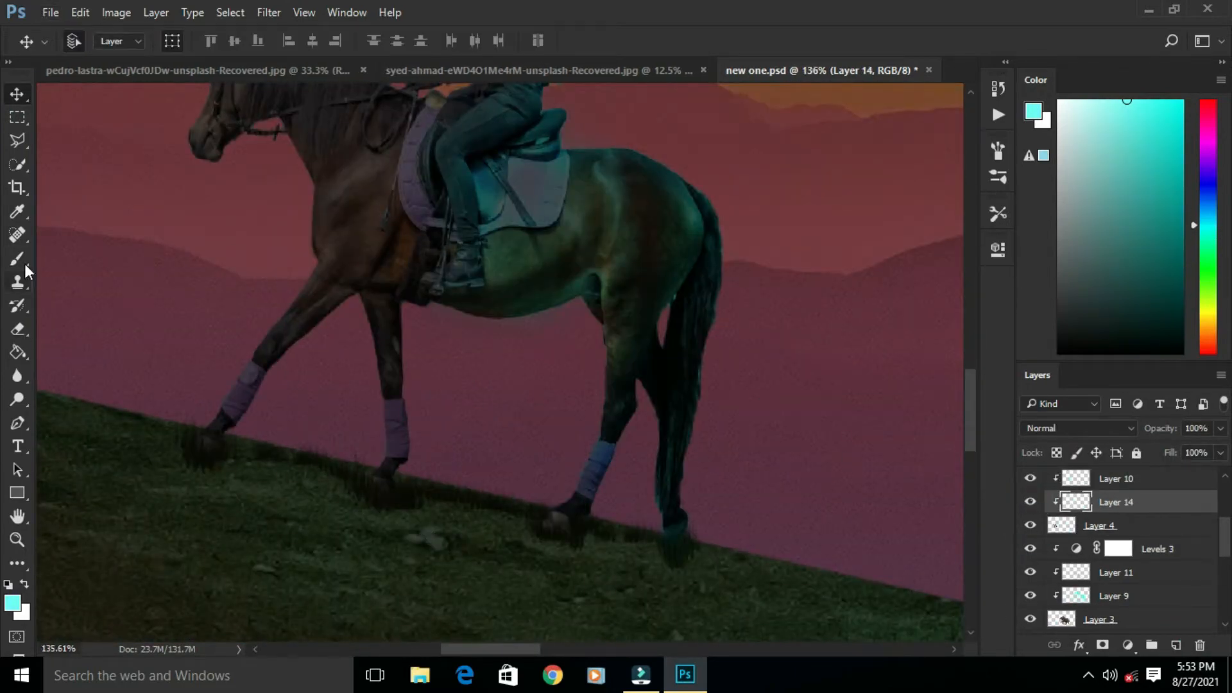
{"action": "left_click", "coordinate": [17, 258]}
{"action": "left_click", "coordinate": [231, 41]}
{"action": "left_click", "coordinate": [199, 108]}
{"action": "left_click", "coordinate": [1085, 429]}
{"action": "left_click", "coordinate": [1053, 106]}
{"action": "left_click", "coordinate": [1156, 346]}
Check Layers 11, 12 and 13 by toggling their visibility, and make Layer 12 active
{"action": "left_click", "coordinate": [1100, 523]}
{"action": "scroll", "coordinate": [1103, 558], "scroll_direction": "down", "scroll_amount": 6}
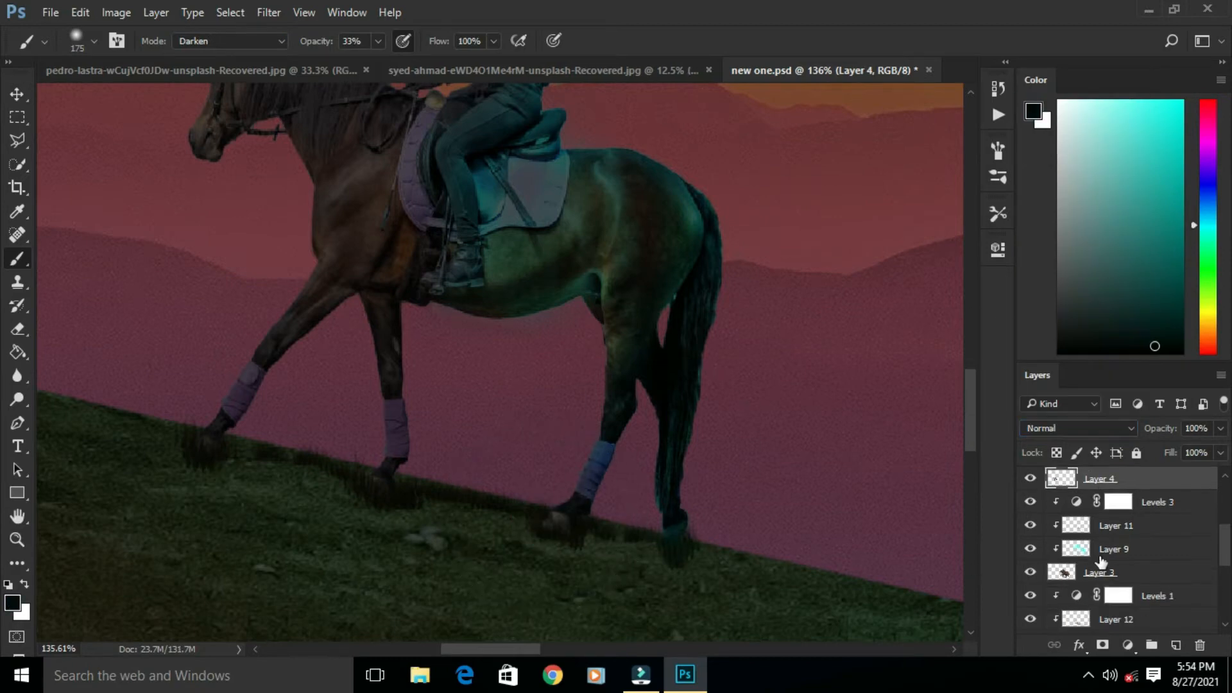
{"action": "left_click", "coordinate": [1111, 526]}
{"action": "left_click", "coordinate": [1031, 526]}
{"action": "scroll", "coordinate": [450, 347], "scroll_direction": "down", "scroll_amount": 4}
{"action": "left_click", "coordinate": [1031, 524]}
{"action": "double_click", "coordinate": [1031, 549]}
{"action": "left_click", "coordinate": [1108, 548]}
{"action": "left_click", "coordinate": [1116, 525]}
Paint a dark shadow on the hill beneath the horse's hooves on Layer 12 with the Darken brush reduced to 45 px
{"action": "left_click_drag", "start_coordinate": [472, 470], "coordinate": [833, 536]}
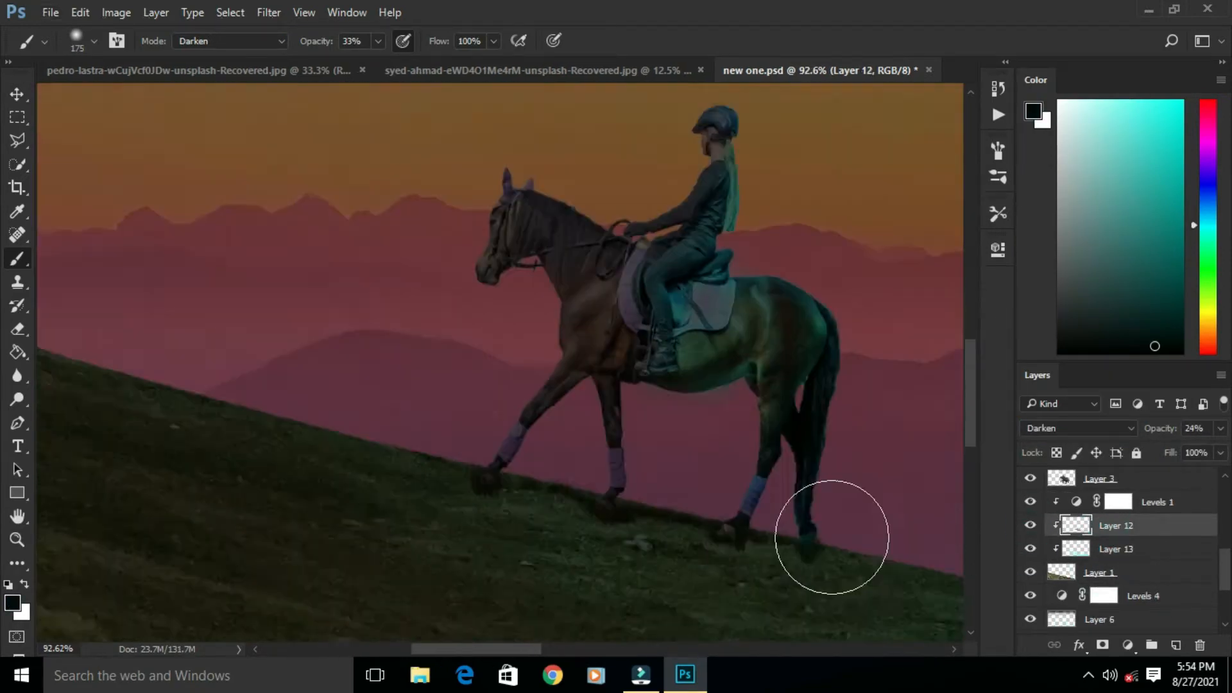
{"action": "scroll", "coordinate": [649, 510], "scroll_direction": "up", "scroll_amount": 2}
{"action": "key", "text": "bracketleft"}
{"action": "key", "text": "bracketleft"}
{"action": "key", "text": "bracketleft"}
{"action": "key", "text": "bracketleft"}
{"action": "key", "text": "bracketleft"}
{"action": "key", "text": "bracketleft"}
{"action": "key", "text": "bracketleft"}
{"action": "key", "text": "bracketleft"}
{"action": "key", "text": "bracketleft"}
{"action": "left_click_drag", "start_coordinate": [319, 45], "coordinate": [365, 44]}
{"action": "left_click_drag", "start_coordinate": [424, 463], "coordinate": [571, 499]}
Raise Layer 12's opacity to 76% and erase the excess shadow behind the horse's hind hoof
{"action": "left_click", "coordinate": [1221, 428]}
{"action": "left_click_drag", "start_coordinate": [1156, 448], "coordinate": [1222, 449]}
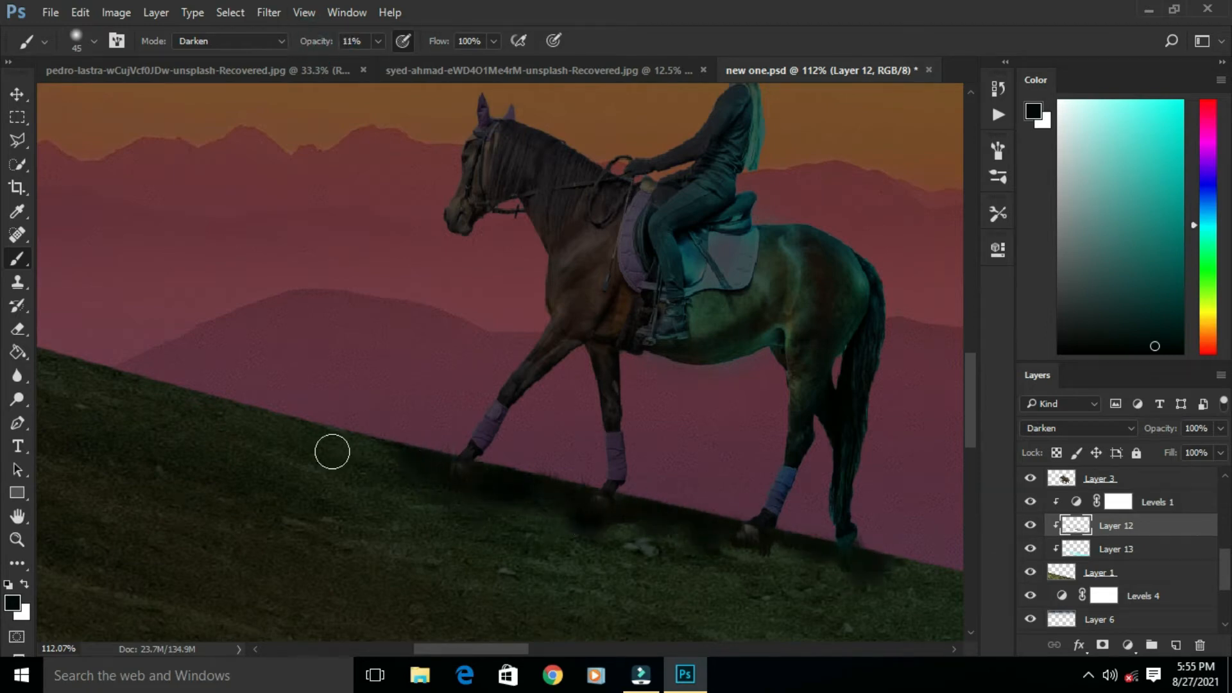
{"action": "key", "text": "e"}
{"action": "left_click_drag", "start_coordinate": [891, 547], "coordinate": [857, 589]}
{"action": "key", "text": "b"}
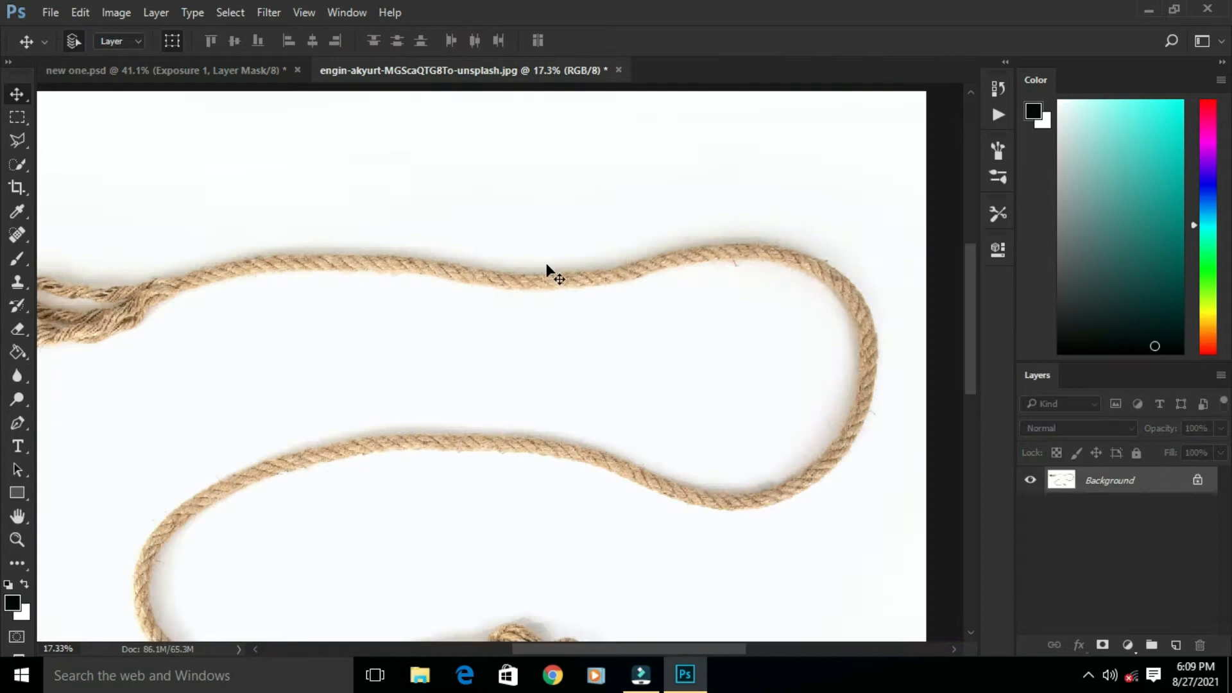
Select the middle curved stretch of the rope with the Quick Selection tool and refine it in Select and Mask
{"action": "scroll", "coordinate": [547, 270], "scroll_direction": "down", "scroll_amount": 2}
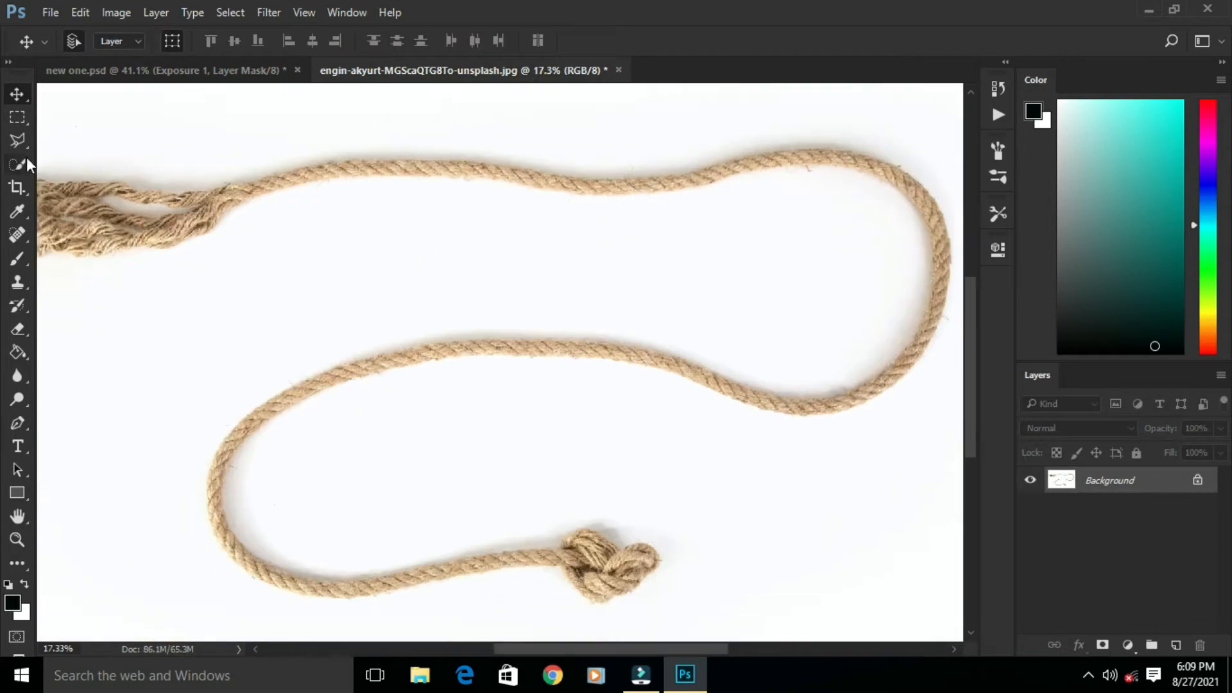
{"action": "scroll", "coordinate": [263, 424], "scroll_direction": "up", "scroll_amount": 2}
{"action": "scroll", "coordinate": [264, 425], "scroll_direction": "up", "scroll_amount": 3}
{"action": "mouse_move", "coordinate": [263, 424]}
{"action": "left_mouse_down"}
{"action": "mouse_move", "coordinate": [356, 357]}
{"action": "mouse_move", "coordinate": [538, 302]}
{"action": "left_mouse_up"}
{"action": "left_click_drag", "start_coordinate": [538, 302], "coordinate": [394, 360]}
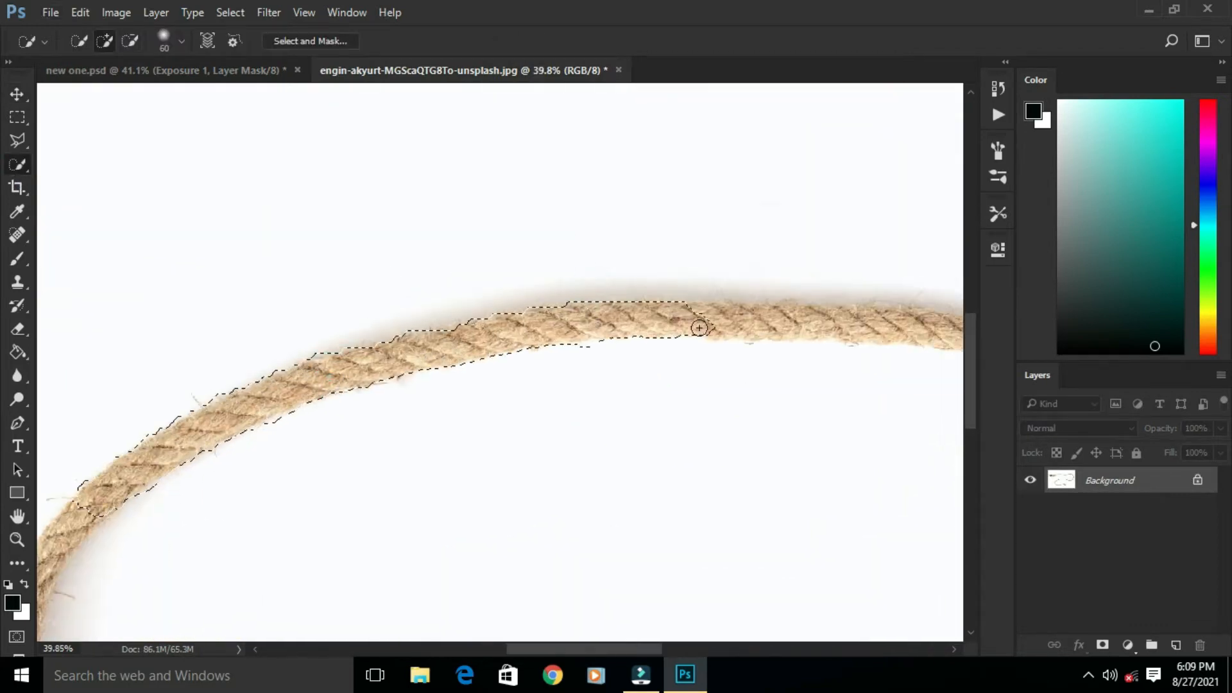
{"action": "left_click_drag", "start_coordinate": [699, 328], "coordinate": [430, 233]}
{"action": "scroll", "coordinate": [578, 403], "scroll_direction": "down", "scroll_amount": 2}
{"action": "left_click", "coordinate": [311, 41]}
{"action": "left_click", "coordinate": [1130, 644]}
Bring the rope cutout into new one.psd, scale it to about 57% and place it across the elephant and moon
{"action": "key", "text": "v"}
{"action": "mouse_move", "coordinate": [930, 443]}
{"action": "left_mouse_down"}
{"action": "mouse_move", "coordinate": [816, 397]}
{"action": "mouse_move", "coordinate": [685, 368]}
{"action": "mouse_move", "coordinate": [640, 408]}
{"action": "left_mouse_up"}
{"action": "left_click_drag", "start_coordinate": [360, 347], "coordinate": [605, 357]}
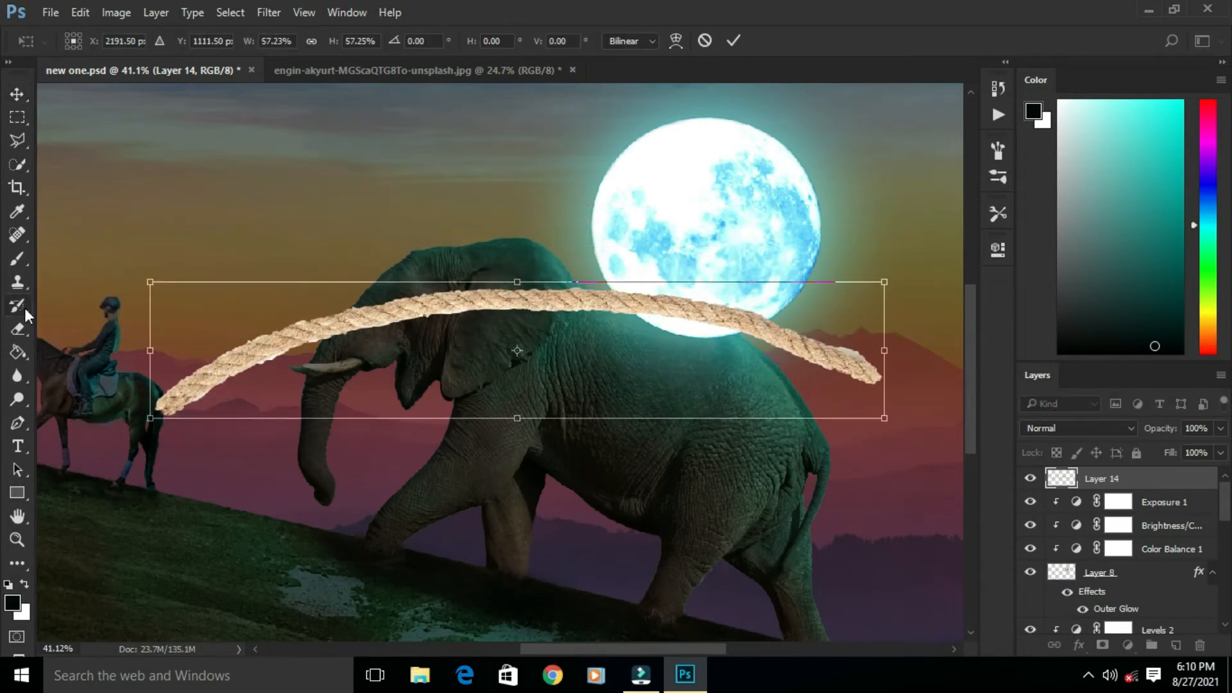
{"action": "key", "text": "Return"}
Erase the white fringe along the rope's lower edge across the elephant's head with a hard 30 px eraser
{"action": "left_click", "coordinate": [17, 329]}
{"action": "scroll", "coordinate": [233, 407], "scroll_direction": "up", "scroll_amount": 4}
{"action": "left_click", "coordinate": [94, 41]}
{"action": "left_click", "coordinate": [193, 410]}
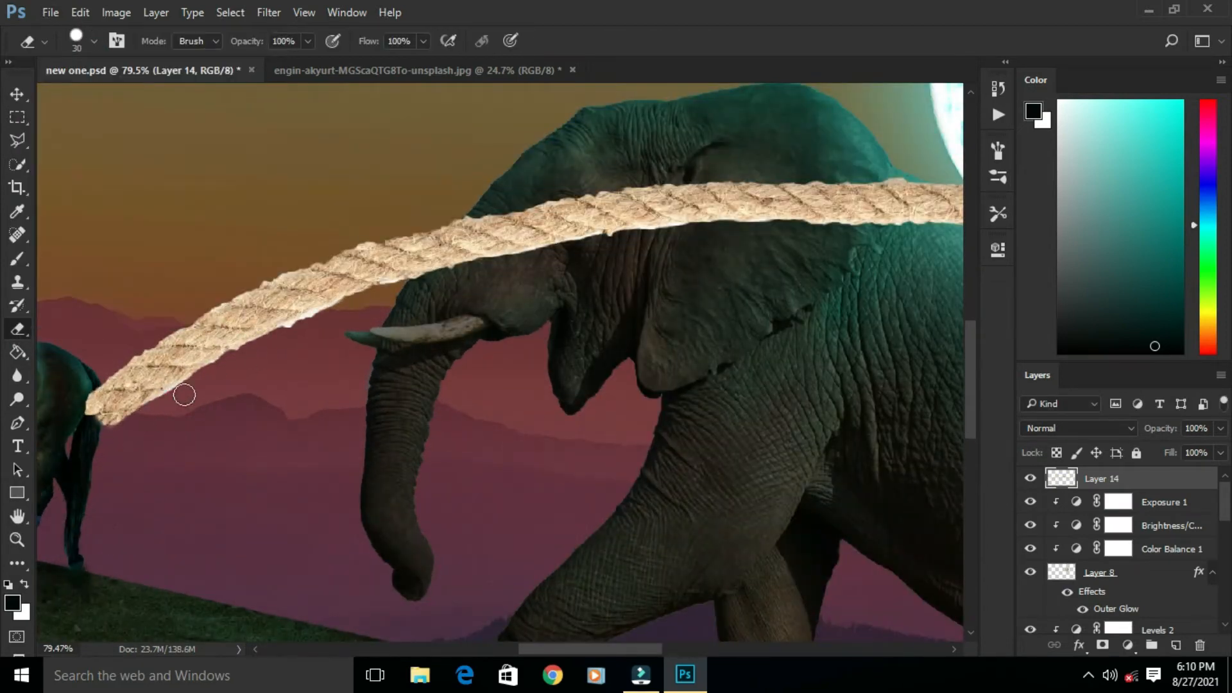
{"action": "scroll", "coordinate": [308, 337], "scroll_direction": "up", "scroll_amount": 3}
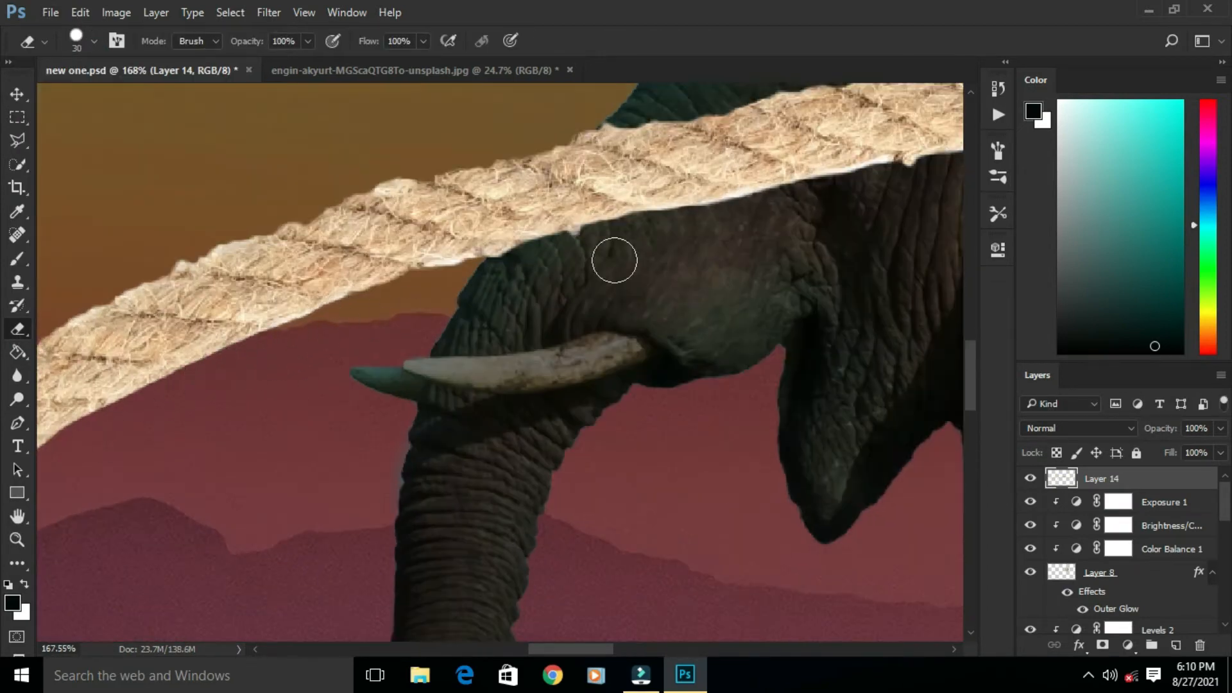
{"action": "left_click_drag", "start_coordinate": [925, 186], "coordinate": [660, 298]}
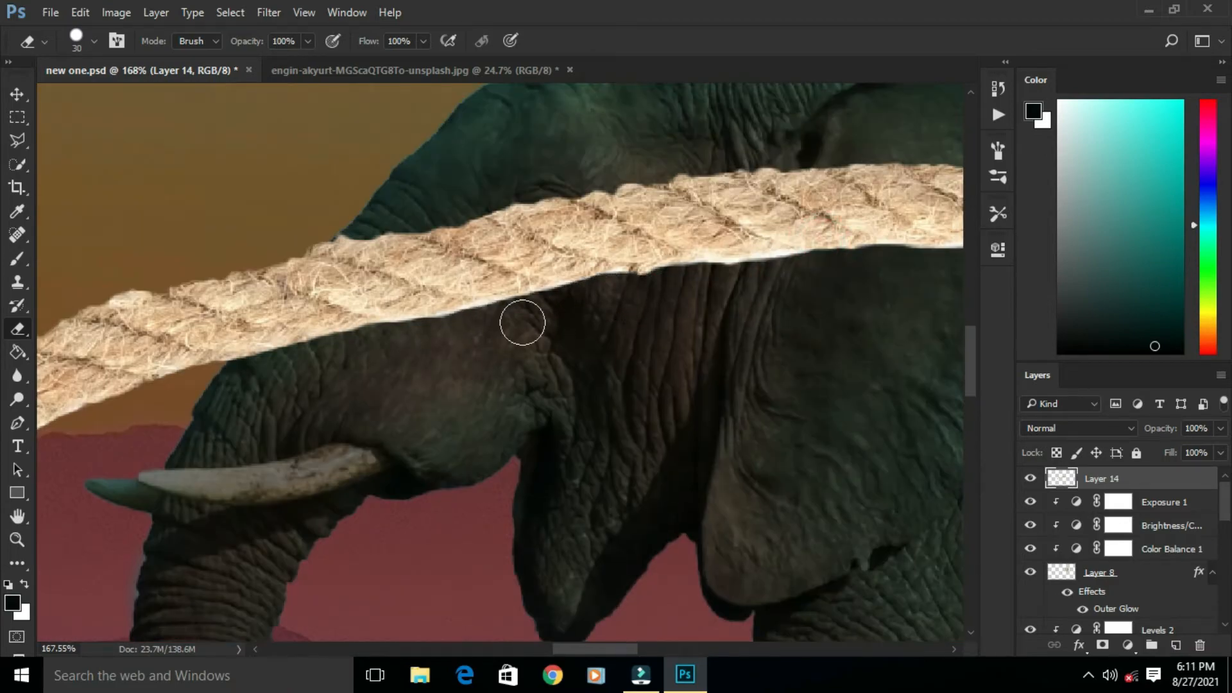
{"action": "mouse_move", "coordinate": [899, 327]}
{"action": "left_mouse_down"}
{"action": "mouse_move", "coordinate": [510, 350]}
{"action": "mouse_move", "coordinate": [179, 300]}
{"action": "mouse_move", "coordinate": [90, 309]}
{"action": "left_mouse_up"}
{"action": "left_click_drag", "start_coordinate": [886, 385], "coordinate": [321, 289]}
Clean the white fringe from the rope's edges where it crosses the moon and the elephant's back
{"action": "scroll", "coordinate": [368, 280], "scroll_direction": "down", "scroll_amount": 1}
{"action": "left_click_drag", "start_coordinate": [368, 281], "coordinate": [493, 340]}
{"action": "left_click_drag", "start_coordinate": [161, 314], "coordinate": [656, 408]}
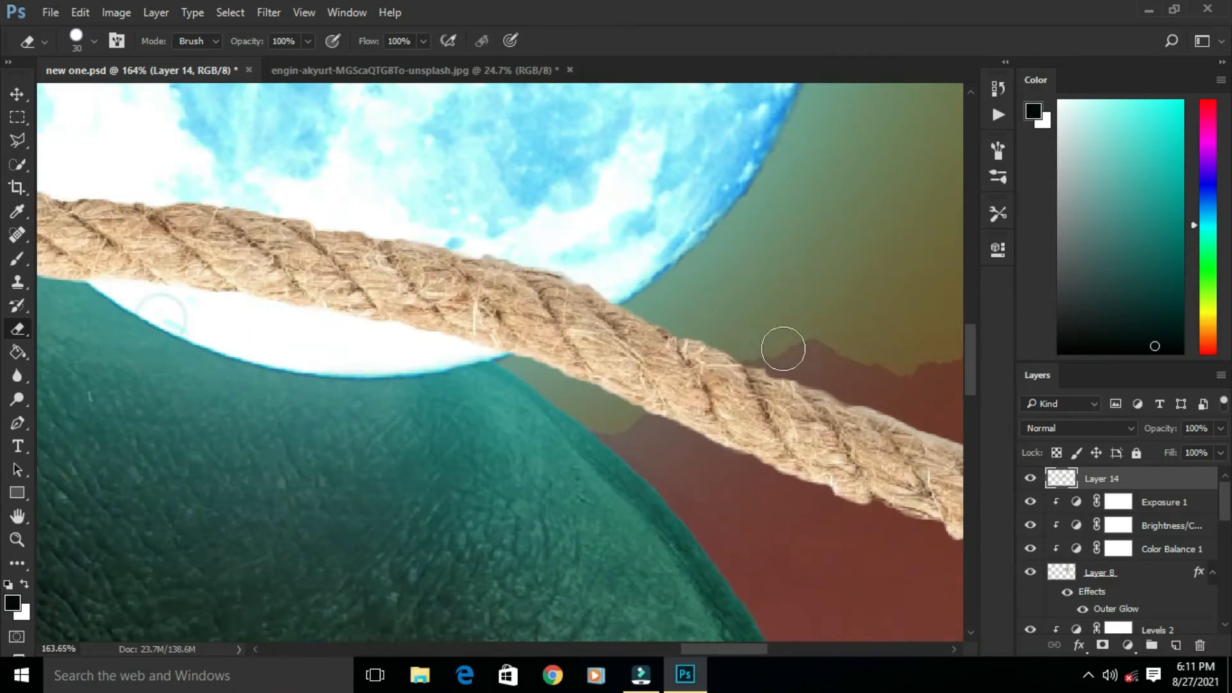
{"action": "left_click_drag", "start_coordinate": [482, 230], "coordinate": [726, 336]}
{"action": "left_click_drag", "start_coordinate": [282, 273], "coordinate": [536, 282]}
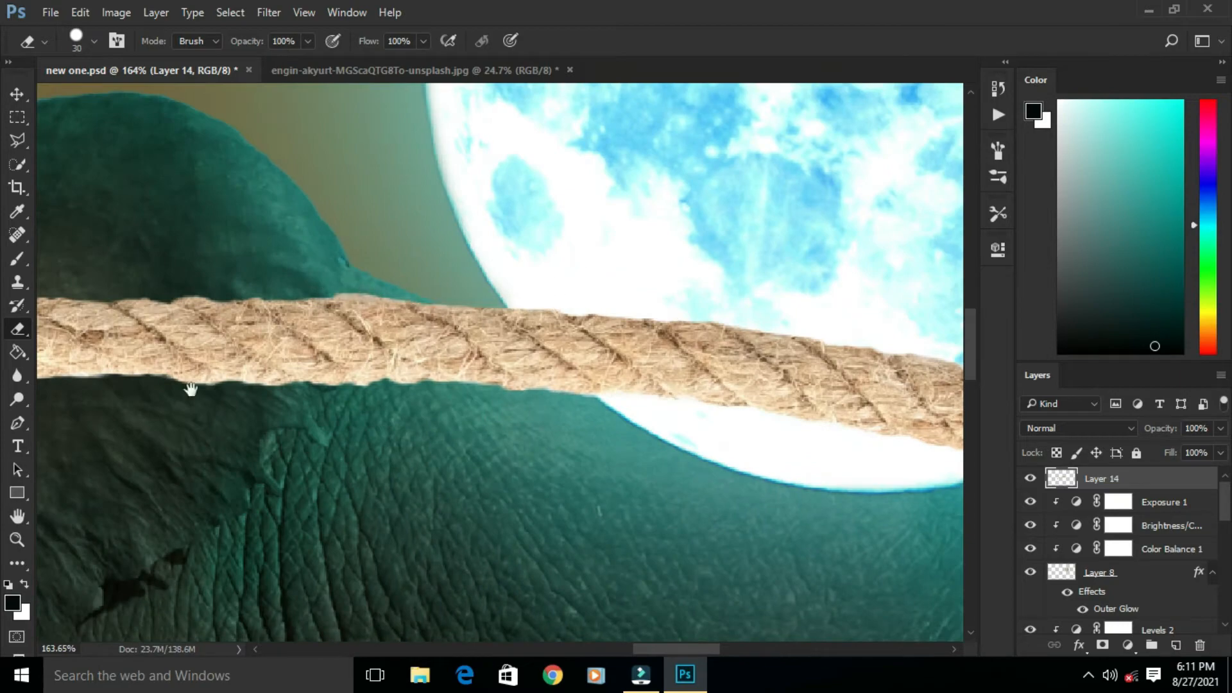
{"action": "left_click_drag", "start_coordinate": [191, 389], "coordinate": [510, 407]}
{"action": "left_click_drag", "start_coordinate": [160, 463], "coordinate": [898, 308]}
Erase the remaining fringe along the rope's upper edge from the horse's tail to the elephant's shoulder
{"action": "scroll", "coordinate": [385, 385], "scroll_direction": "down", "scroll_amount": 3}
{"action": "left_click_drag", "start_coordinate": [270, 418], "coordinate": [302, 407]}
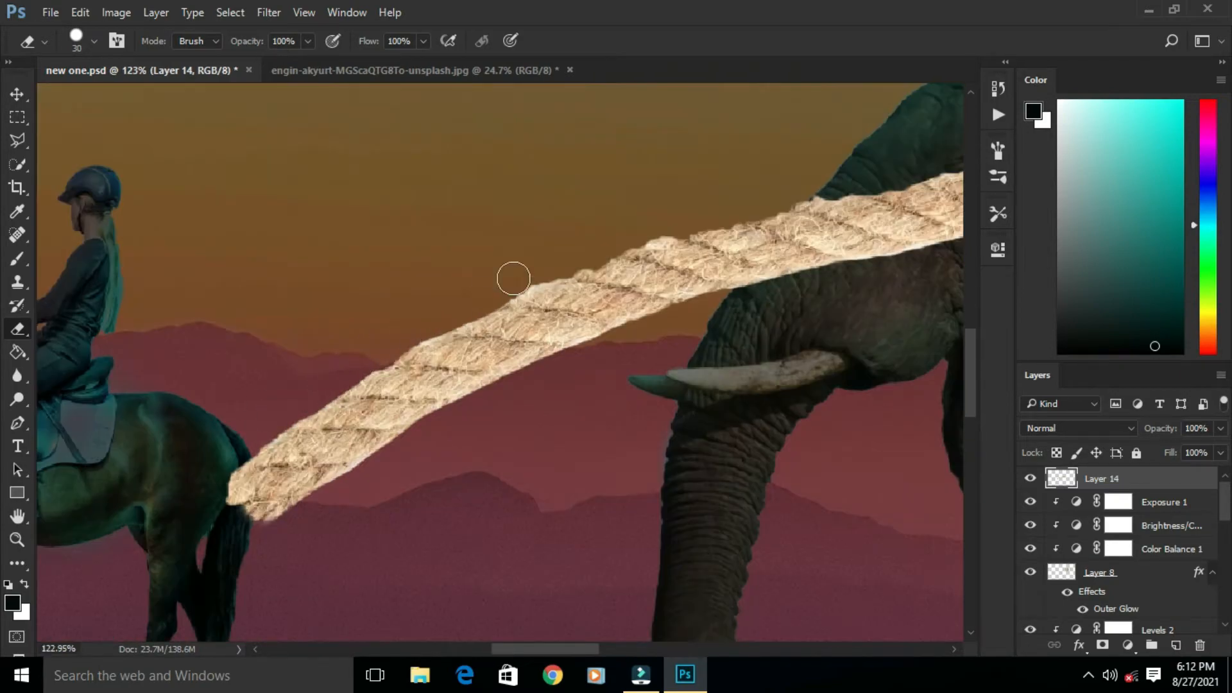
{"action": "left_click_drag", "start_coordinate": [808, 179], "coordinate": [493, 280]}
{"action": "left_click_drag", "start_coordinate": [723, 245], "coordinate": [519, 287]}
{"action": "left_click_drag", "start_coordinate": [768, 272], "coordinate": [588, 325]}
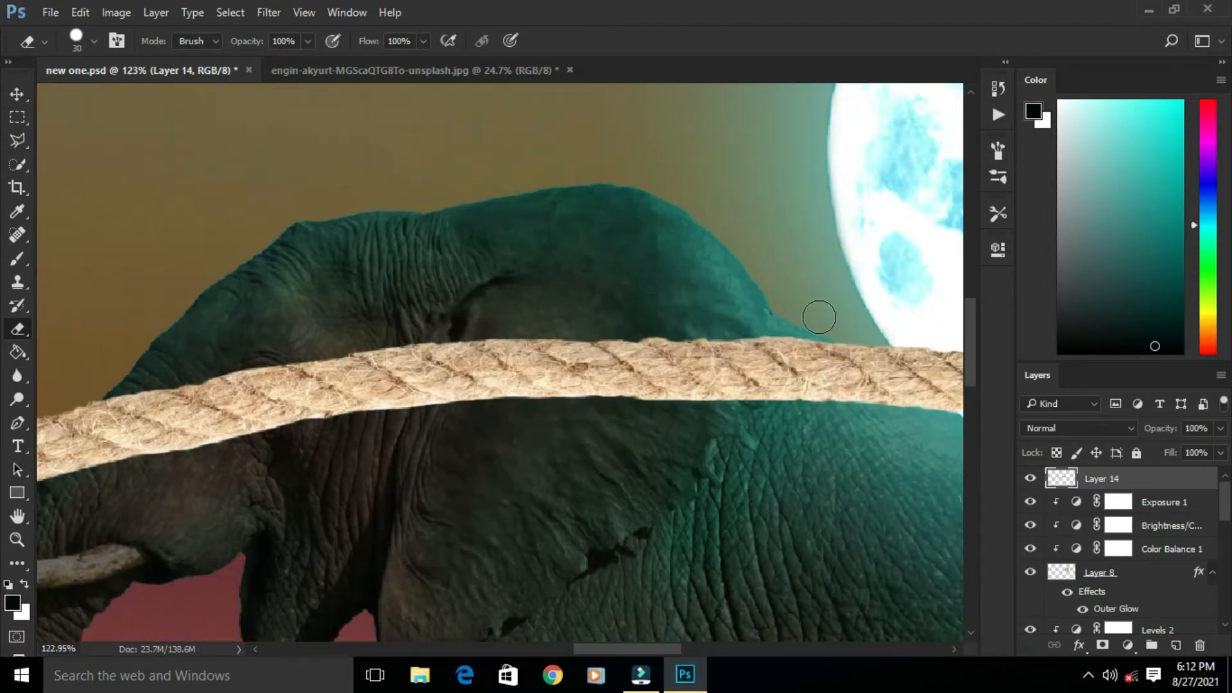
{"action": "scroll", "coordinate": [820, 317], "scroll_direction": "down", "scroll_amount": 10}
Scale the rope to about 46% and rotate it upright against the elephant's side behind the ear
{"action": "left_click_drag", "start_coordinate": [680, 366], "coordinate": [586, 340]}
{"action": "left_click", "coordinate": [18, 94]}
{"action": "key", "text": "ctrl+t"}
{"action": "left_click_drag", "start_coordinate": [748, 423], "coordinate": [589, 396]}
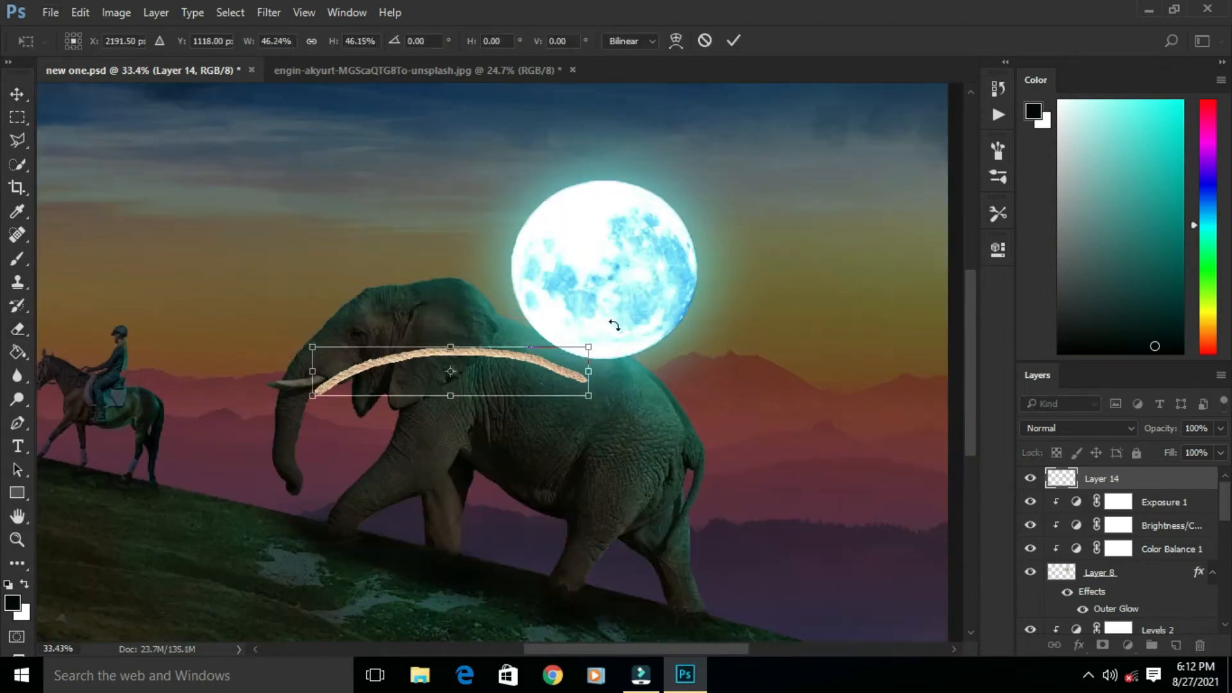
{"action": "left_click_drag", "start_coordinate": [614, 325], "coordinate": [405, 207]}
{"action": "left_click_drag", "start_coordinate": [501, 256], "coordinate": [580, 292]}
{"action": "key", "text": "Return"}
Warp the rope's lower end to curve under the elephant's belly behind the front leg
{"action": "scroll", "coordinate": [564, 295], "scroll_direction": "up", "scroll_amount": 5}
{"action": "left_click_drag", "start_coordinate": [475, 359], "coordinate": [449, 336]}
{"action": "scroll", "coordinate": [421, 572], "scroll_direction": "up", "scroll_amount": 20}
{"action": "left_click", "coordinate": [676, 41]}
{"action": "left_click_drag", "start_coordinate": [479, 478], "coordinate": [510, 445]}
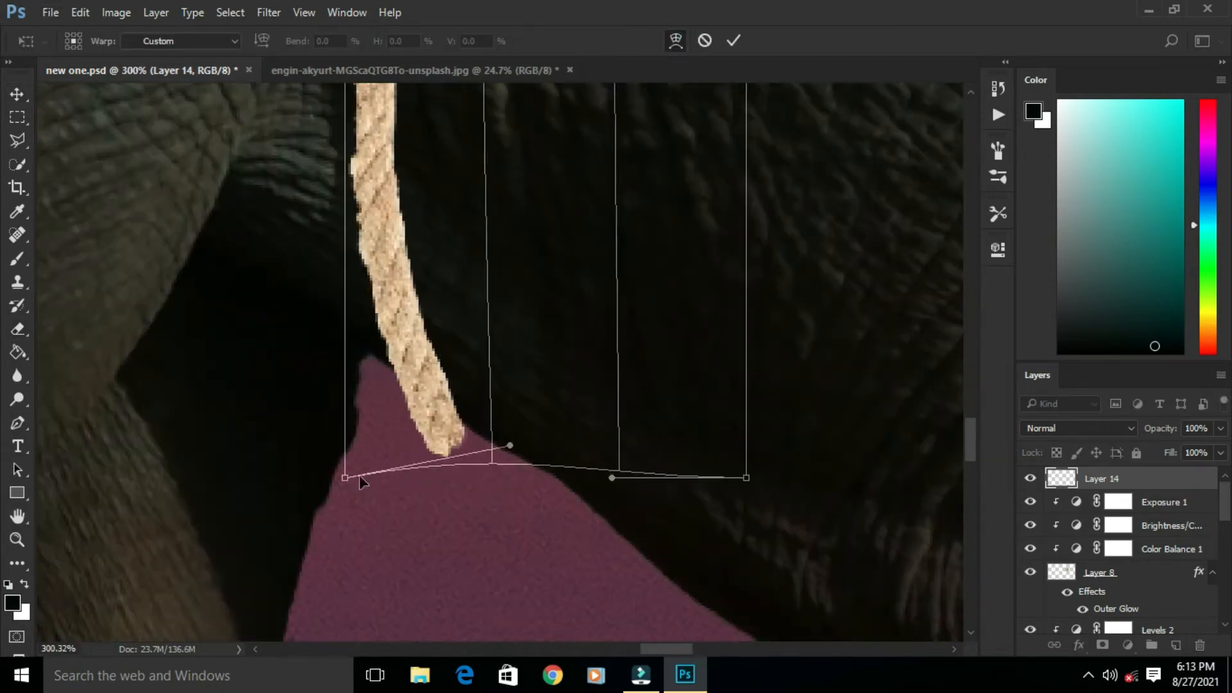
{"action": "left_click_drag", "start_coordinate": [346, 478], "coordinate": [418, 462]}
{"action": "left_click_drag", "start_coordinate": [510, 445], "coordinate": [470, 448]}
{"action": "scroll", "coordinate": [448, 610], "scroll_direction": "down", "scroll_amount": 10}
{"action": "scroll", "coordinate": [498, 412], "scroll_direction": "down", "scroll_amount": 6}
Warp the rope's upper section to follow the elephant's shoulder up to its back and apply the transform
{"action": "scroll", "coordinate": [511, 324], "scroll_direction": "up", "scroll_amount": 6}
{"action": "left_click_drag", "start_coordinate": [511, 335], "coordinate": [512, 306]}
{"action": "left_click_drag", "start_coordinate": [476, 334], "coordinate": [472, 309]}
{"action": "left_click_drag", "start_coordinate": [511, 446], "coordinate": [504, 448]}
{"action": "left_click_drag", "start_coordinate": [442, 334], "coordinate": [447, 340]}
{"action": "scroll", "coordinate": [414, 578], "scroll_direction": "up", "scroll_amount": 3}
{"action": "left_click_drag", "start_coordinate": [407, 389], "coordinate": [421, 456]}
{"action": "left_click_drag", "start_coordinate": [406, 538], "coordinate": [419, 544]}
{"action": "scroll", "coordinate": [411, 546], "scroll_direction": "down", "scroll_amount": 2}
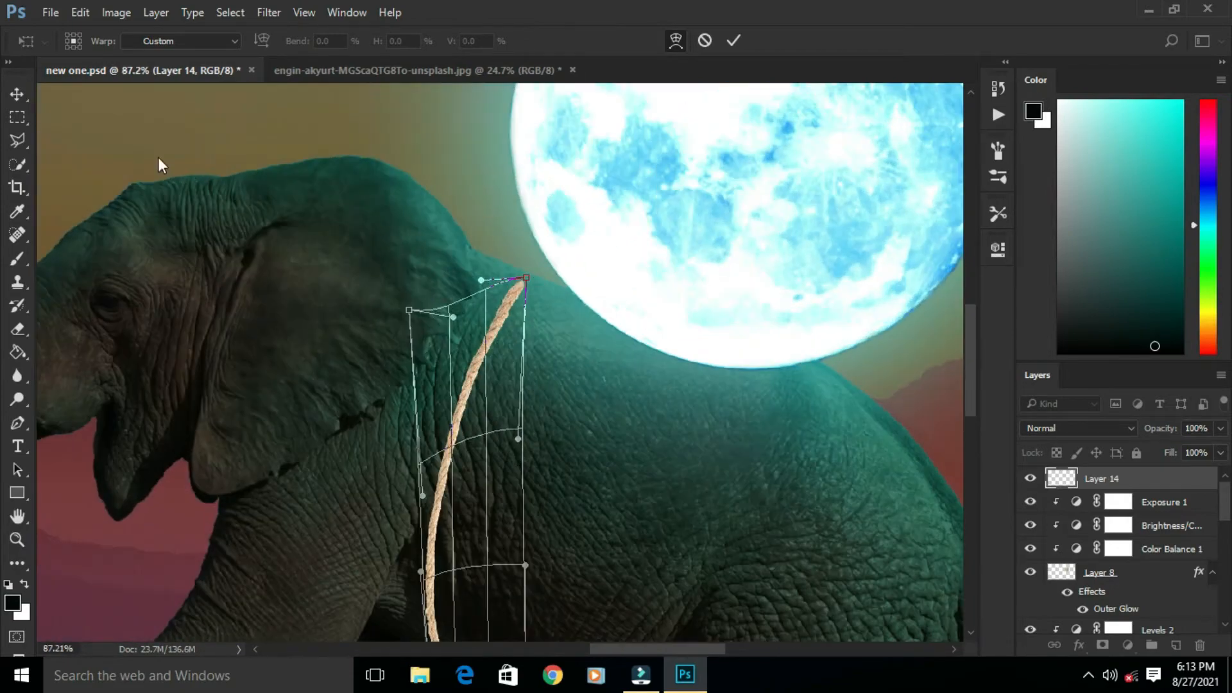
{"action": "key", "text": "Return"}
Duplicate the rope, move the copy over the moon and tilt it in line with the rope on the elephant
{"action": "scroll", "coordinate": [449, 404], "scroll_direction": "down", "scroll_amount": 7}
{"action": "scroll", "coordinate": [642, 295], "scroll_direction": "up", "scroll_amount": 5}
{"action": "left_click_drag", "start_coordinate": [368, 419], "coordinate": [476, 190]}
{"action": "left_click_drag", "start_coordinate": [526, 106], "coordinate": [583, 134]}
Warp the rope copy into a smoother curve and join its lower end to the rope on the elephant's back
{"action": "left_click", "coordinate": [677, 41]}
{"action": "scroll", "coordinate": [494, 324], "scroll_direction": "up", "scroll_amount": 1}
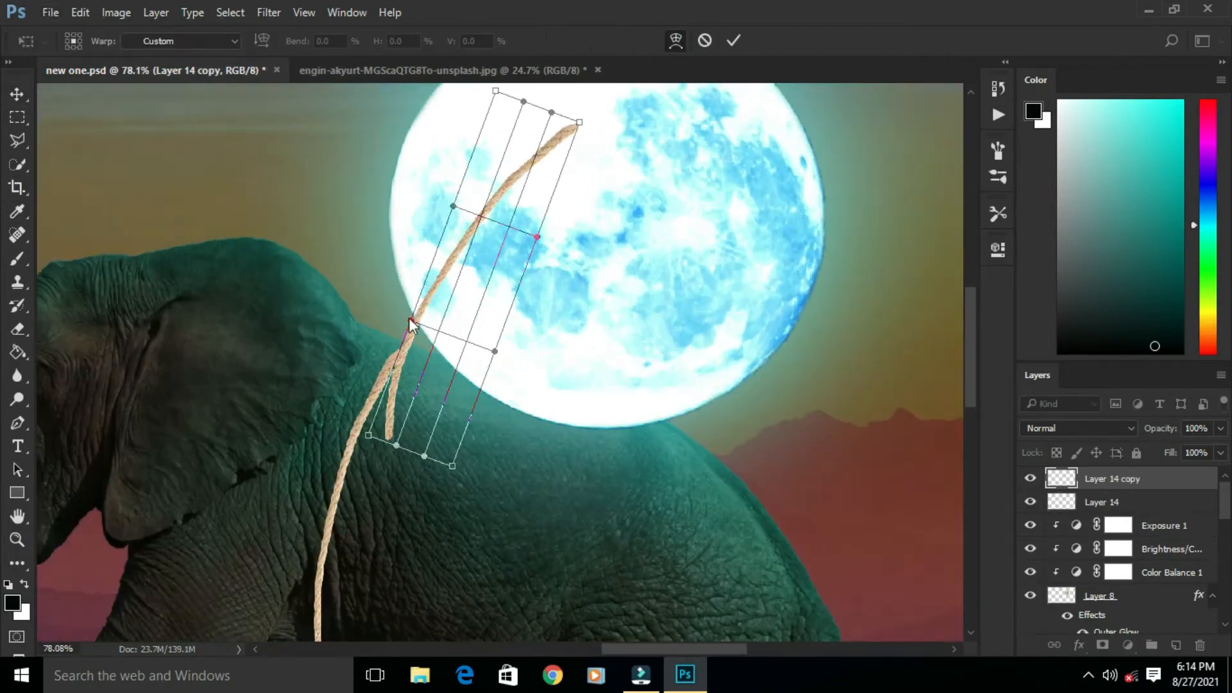
{"action": "left_click_drag", "start_coordinate": [410, 321], "coordinate": [473, 333]}
{"action": "left_click_drag", "start_coordinate": [580, 122], "coordinate": [591, 115]}
{"action": "left_click_drag", "start_coordinate": [473, 333], "coordinate": [506, 351]}
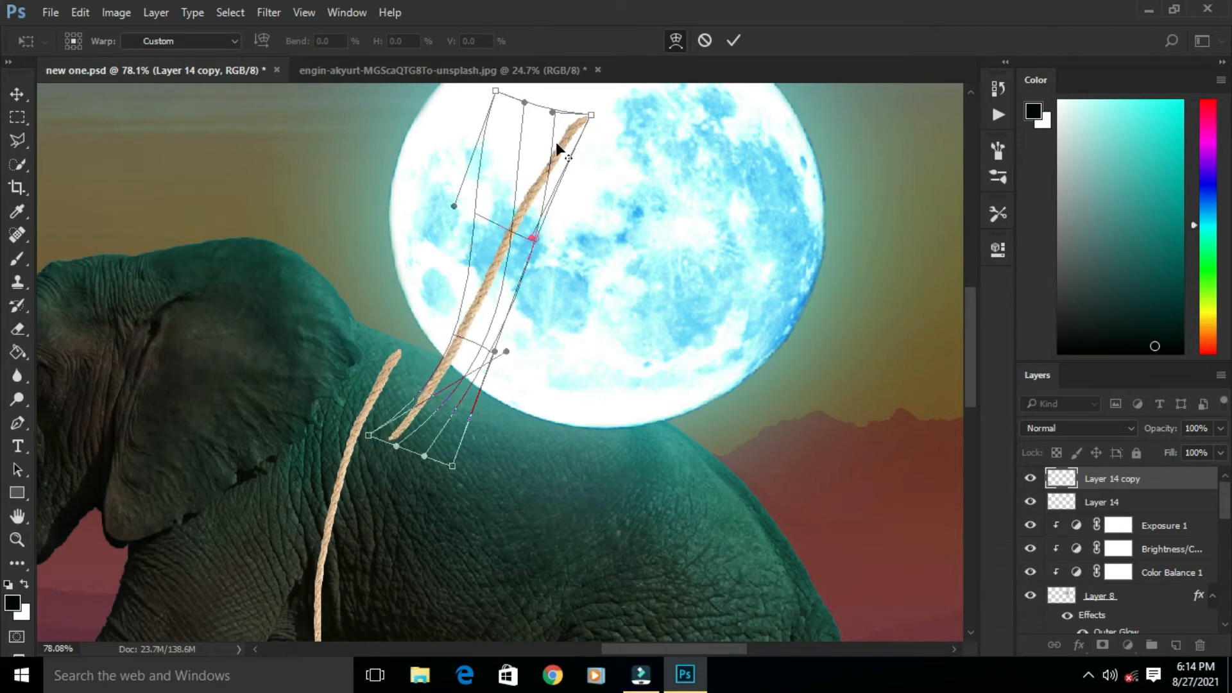
{"action": "key", "text": "Return"}
{"action": "left_click_drag", "start_coordinate": [414, 421], "coordinate": [405, 333]}
{"action": "scroll", "coordinate": [398, 363], "scroll_direction": "up", "scroll_amount": 3}
{"action": "scroll", "coordinate": [400, 443], "scroll_direction": "down", "scroll_amount": 6}
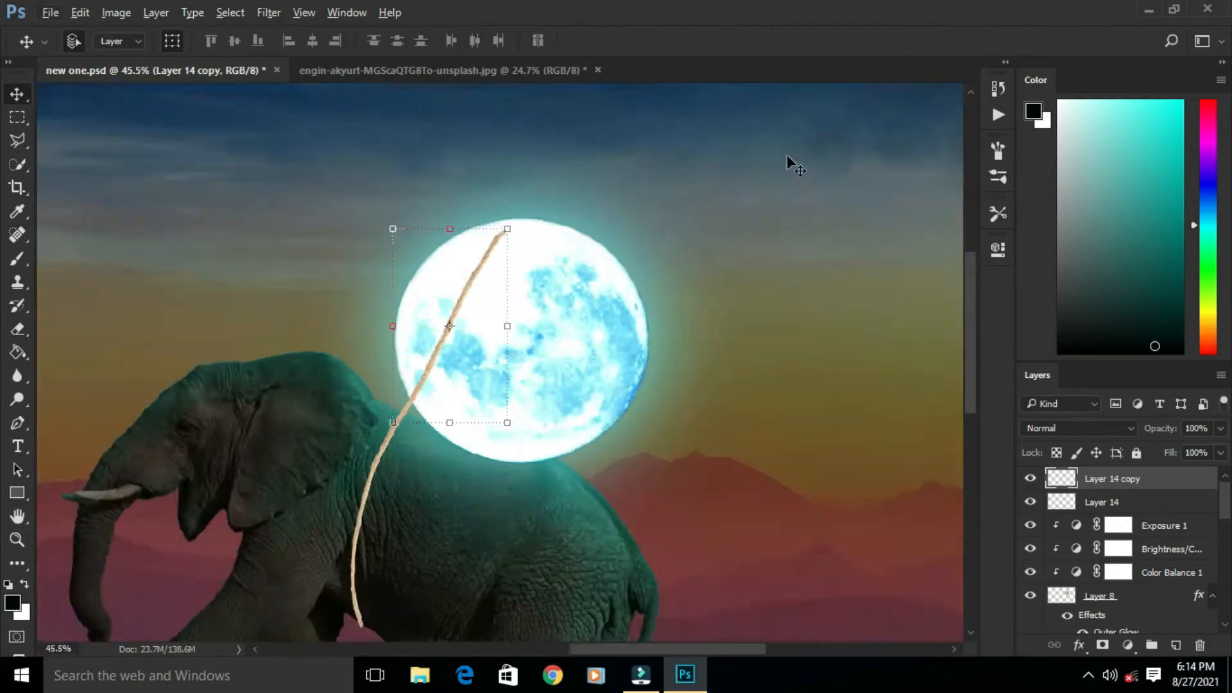
Warp the rope copy again to bend its upper end around to the moon's top edge
{"action": "scroll", "coordinate": [512, 249], "scroll_direction": "up", "scroll_amount": 2}
{"action": "key", "text": "ctrl+t"}
{"action": "left_click", "coordinate": [675, 41]}
{"action": "left_click_drag", "start_coordinate": [507, 222], "coordinate": [582, 212]}
{"action": "left_click_drag", "start_coordinate": [400, 410], "coordinate": [386, 409]}
{"action": "left_click_drag", "start_coordinate": [505, 313], "coordinate": [495, 264]}
{"action": "left_click_drag", "start_coordinate": [393, 500], "coordinate": [392, 511]}
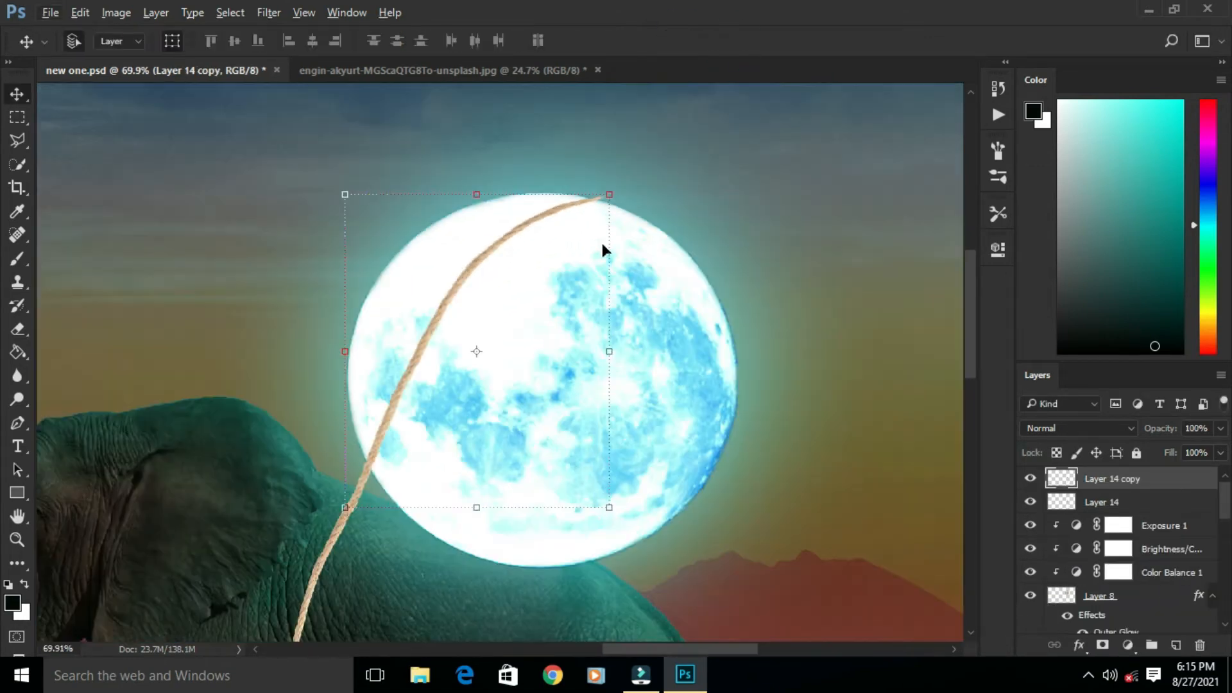
Duplicate the moon's rope, mirror the copy horizontally and stretch it down over the moon's rear half
{"action": "left_click_drag", "start_coordinate": [457, 284], "coordinate": [610, 314], "text": "alt"}
{"action": "left_click_drag", "start_coordinate": [498, 225], "coordinate": [905, 325]}
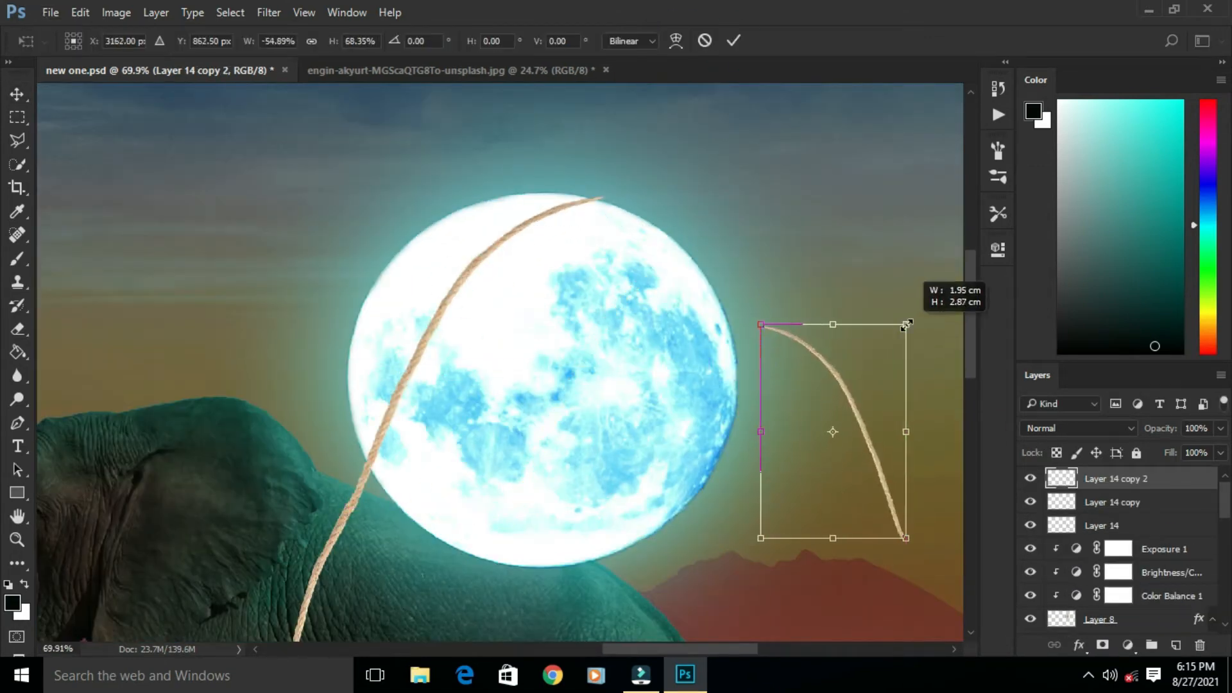
{"action": "left_click_drag", "start_coordinate": [841, 398], "coordinate": [643, 210]}
{"action": "left_click_drag", "start_coordinate": [708, 349], "coordinate": [707, 416]}
Warp the mirrored rope around the moon's rear side, bringing its lower end down to the elephant's rump, and apply
{"action": "left_click", "coordinate": [675, 41]}
{"action": "left_click_drag", "start_coordinate": [767, 524], "coordinate": [703, 581]}
{"action": "left_click_drag", "start_coordinate": [708, 524], "coordinate": [663, 610]}
{"action": "left_click_drag", "start_coordinate": [610, 555], "coordinate": [588, 556]}
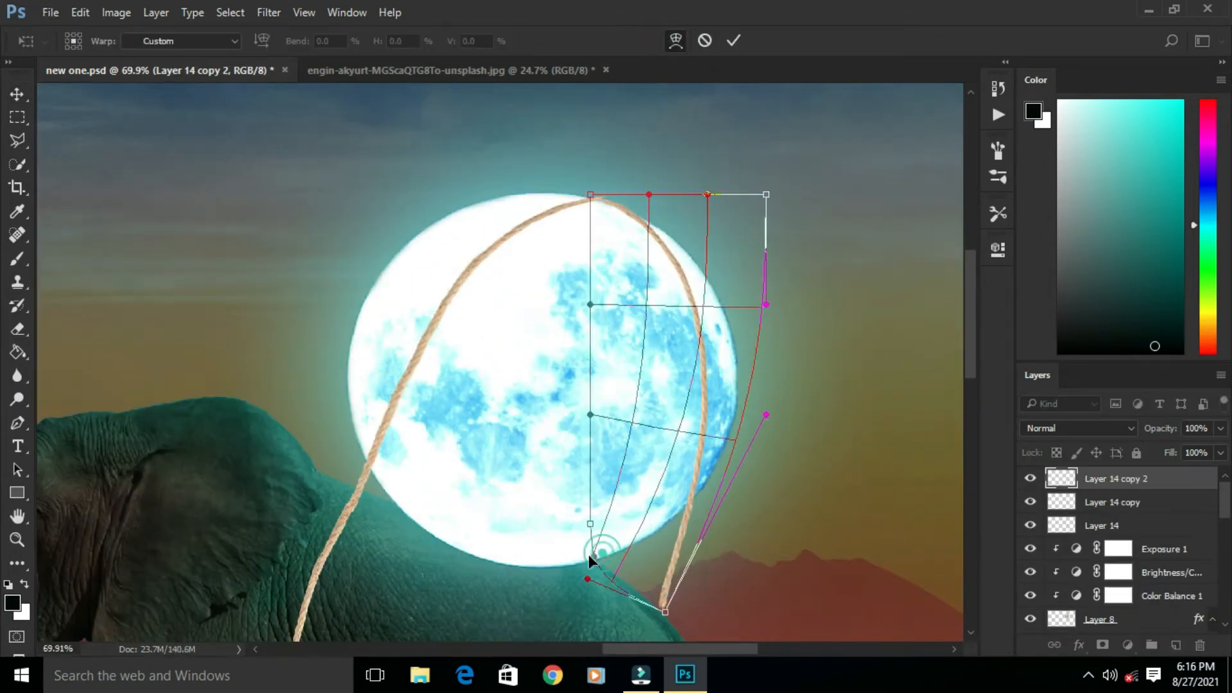
{"action": "left_click_drag", "start_coordinate": [663, 610], "coordinate": [647, 615]}
{"action": "scroll", "coordinate": [726, 289], "scroll_direction": "down", "scroll_amount": 5}
{"action": "scroll", "coordinate": [642, 514], "scroll_direction": "up", "scroll_amount": 3}
{"action": "scroll", "coordinate": [593, 457], "scroll_direction": "up", "scroll_amount": 1}
{"action": "left_click_drag", "start_coordinate": [734, 185], "coordinate": [730, 195]}
{"action": "left_click", "coordinate": [734, 40]}
{"action": "scroll", "coordinate": [712, 96], "scroll_direction": "up", "scroll_amount": 1}
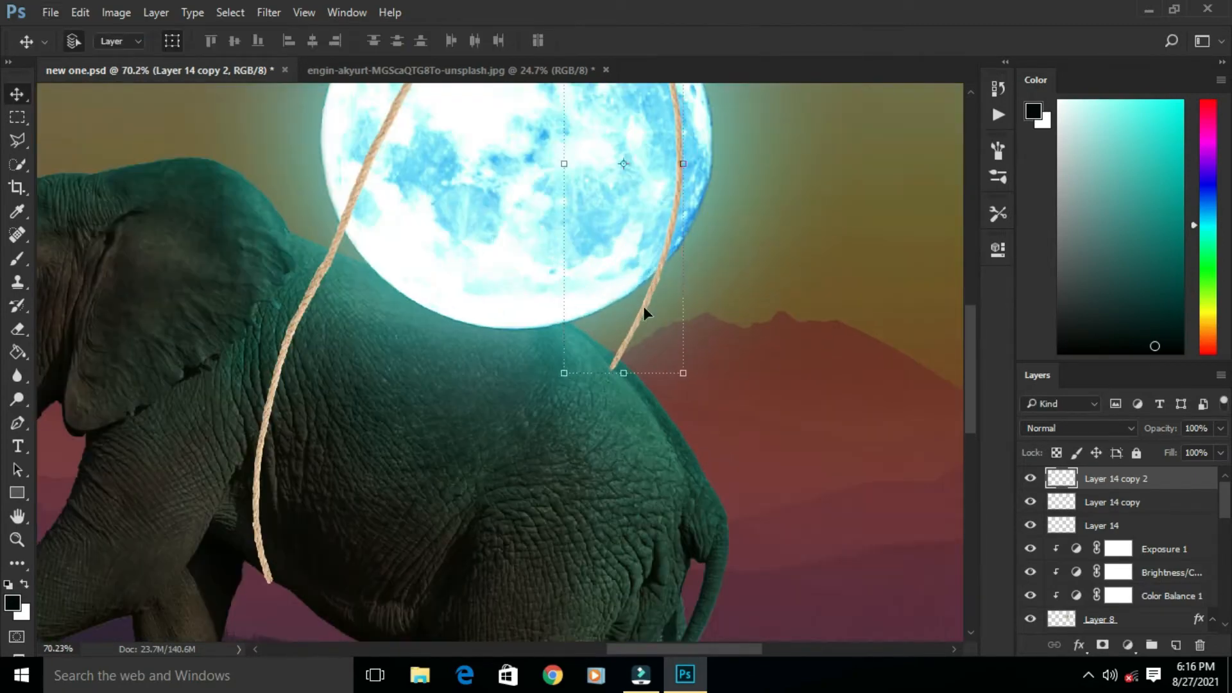
Warp the mirrored rope again so its lower end curves further onto the elephant's back
{"action": "left_click", "coordinate": [676, 41]}
{"action": "scroll", "coordinate": [712, 211], "scroll_direction": "up", "scroll_amount": 1}
{"action": "left_click_drag", "start_coordinate": [682, 239], "coordinate": [691, 240]}
{"action": "left_click_drag", "start_coordinate": [639, 392], "coordinate": [610, 407]}
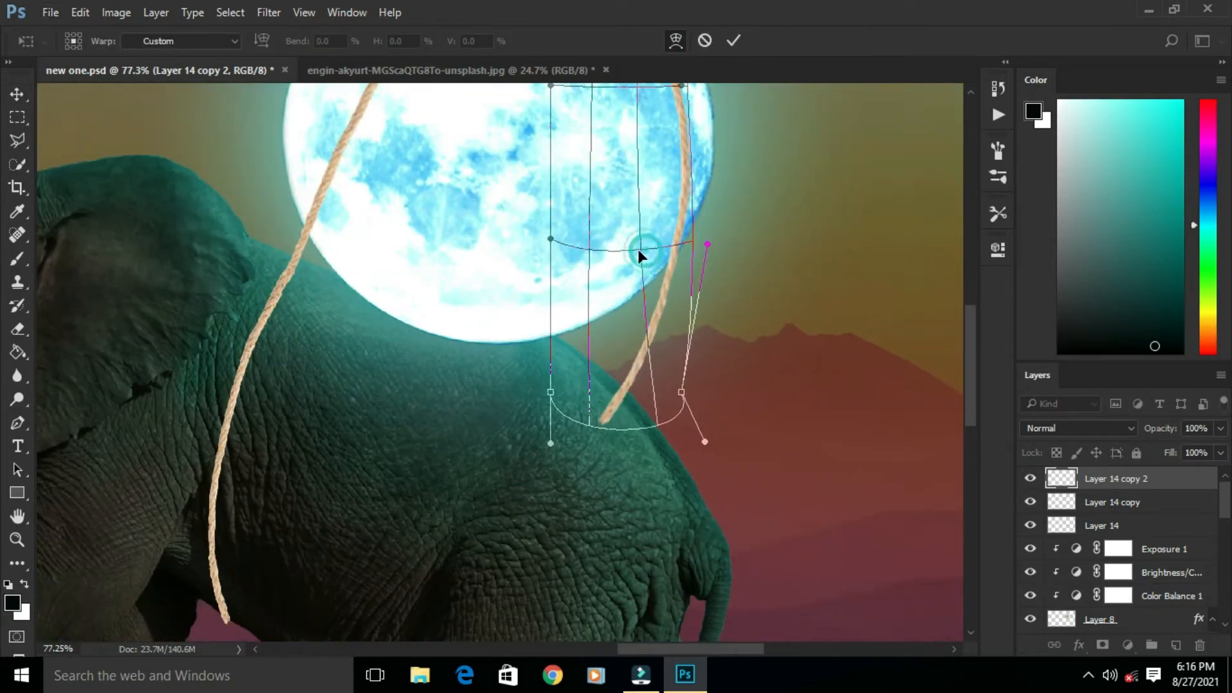
{"action": "scroll", "coordinate": [729, 117], "scroll_direction": "down", "scroll_amount": 3}
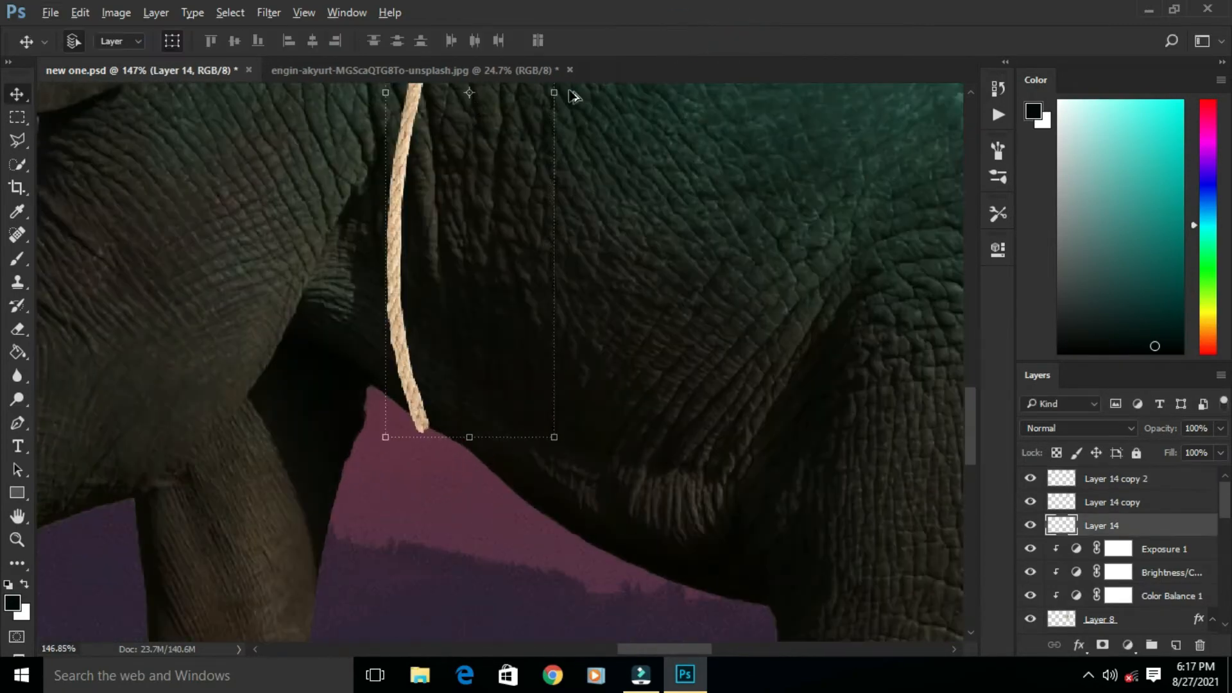
Warp the lower part of the shoulder rope so it curves around the elephant's flank to the belly edge
{"action": "key", "text": "ctrl+t"}
{"action": "left_click", "coordinate": [675, 41]}
{"action": "left_click_drag", "start_coordinate": [442, 437], "coordinate": [509, 486]}
{"action": "scroll", "coordinate": [460, 507], "scroll_direction": "down", "scroll_amount": 2}
{"action": "left_click_drag", "start_coordinate": [400, 261], "coordinate": [386, 259]}
{"action": "left_click_drag", "start_coordinate": [458, 371], "coordinate": [448, 374]}
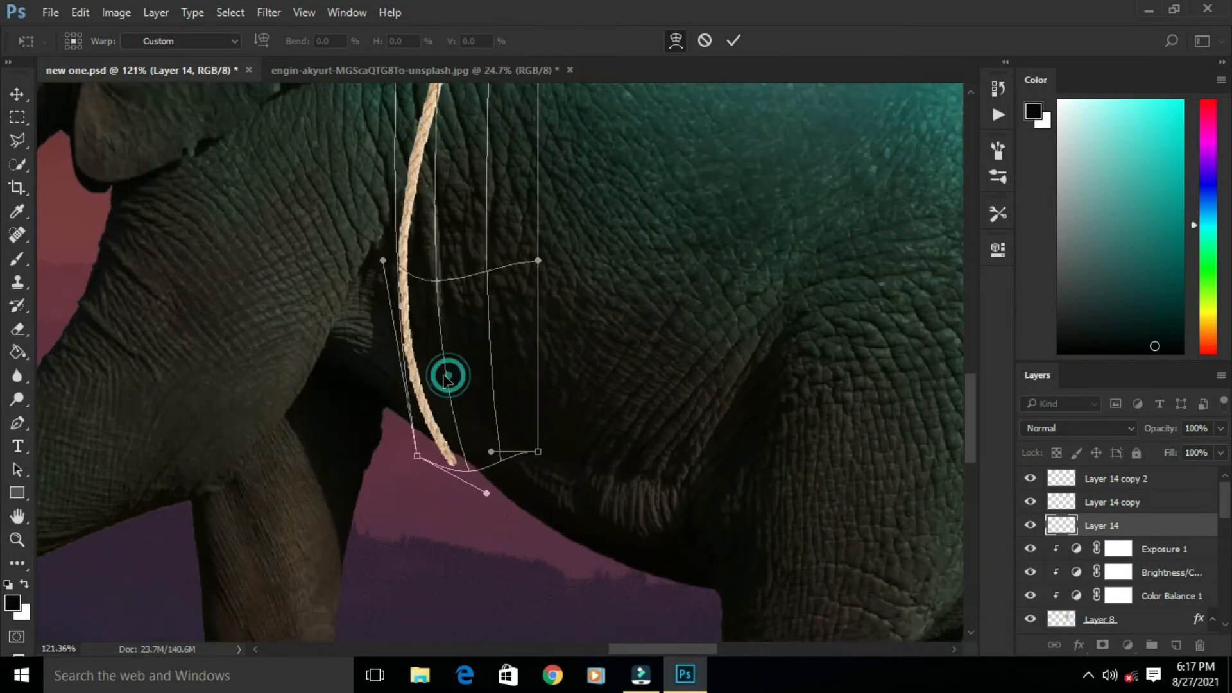
{"action": "left_click_drag", "start_coordinate": [487, 492], "coordinate": [498, 483]}
{"action": "left_click_drag", "start_coordinate": [491, 451], "coordinate": [455, 452]}
{"action": "scroll", "coordinate": [551, 469], "scroll_direction": "down", "scroll_amount": 7}
{"action": "key", "text": "Return"}
Duplicate the shoulder rope, then enlarge and tilt the copy so it runs diagonally from the rump to the hind leg
{"action": "left_click_drag", "start_coordinate": [509, 248], "coordinate": [661, 290]}
{"action": "key", "text": "ctrl+t"}
{"action": "left_click_drag", "start_coordinate": [629, 369], "coordinate": [663, 402]}
{"action": "key", "text": "Return"}
{"action": "key", "text": "ctrl+t"}
{"action": "left_click_drag", "start_coordinate": [693, 239], "coordinate": [773, 287]}
{"action": "mouse_move", "coordinate": [696, 414]}
{"action": "left_mouse_down"}
{"action": "mouse_move", "coordinate": [695, 380]}
{"action": "mouse_move", "coordinate": [750, 327]}
{"action": "left_mouse_up"}
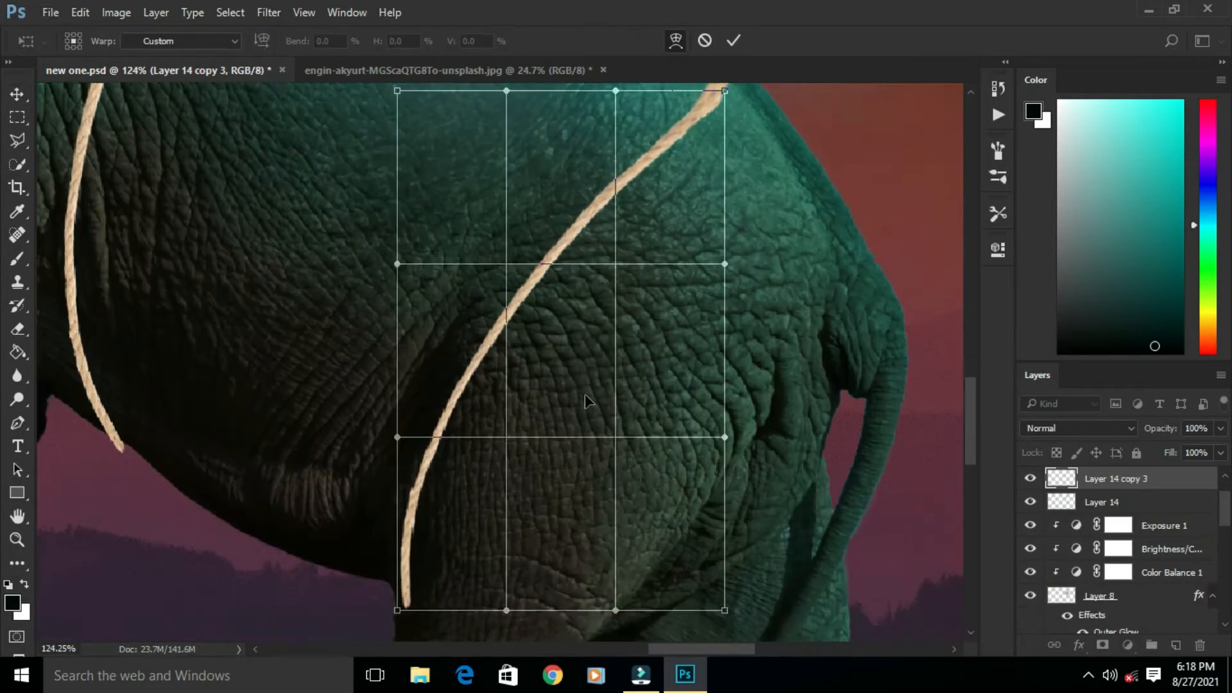
Warp the hindquarter rope into a curve over the haunch, ending at the belly in front of the hind leg
{"action": "left_click_drag", "start_coordinate": [584, 394], "coordinate": [642, 192]}
{"action": "scroll", "coordinate": [488, 226], "scroll_direction": "down", "scroll_amount": 1}
{"action": "left_click_drag", "start_coordinate": [486, 225], "coordinate": [453, 224]}
{"action": "left_click_drag", "start_coordinate": [398, 409], "coordinate": [374, 406]}
{"action": "left_click_drag", "start_coordinate": [396, 234], "coordinate": [356, 257]}
{"action": "left_click_drag", "start_coordinate": [374, 407], "coordinate": [357, 388]}
{"action": "left_click_drag", "start_coordinate": [506, 581], "coordinate": [440, 577]}
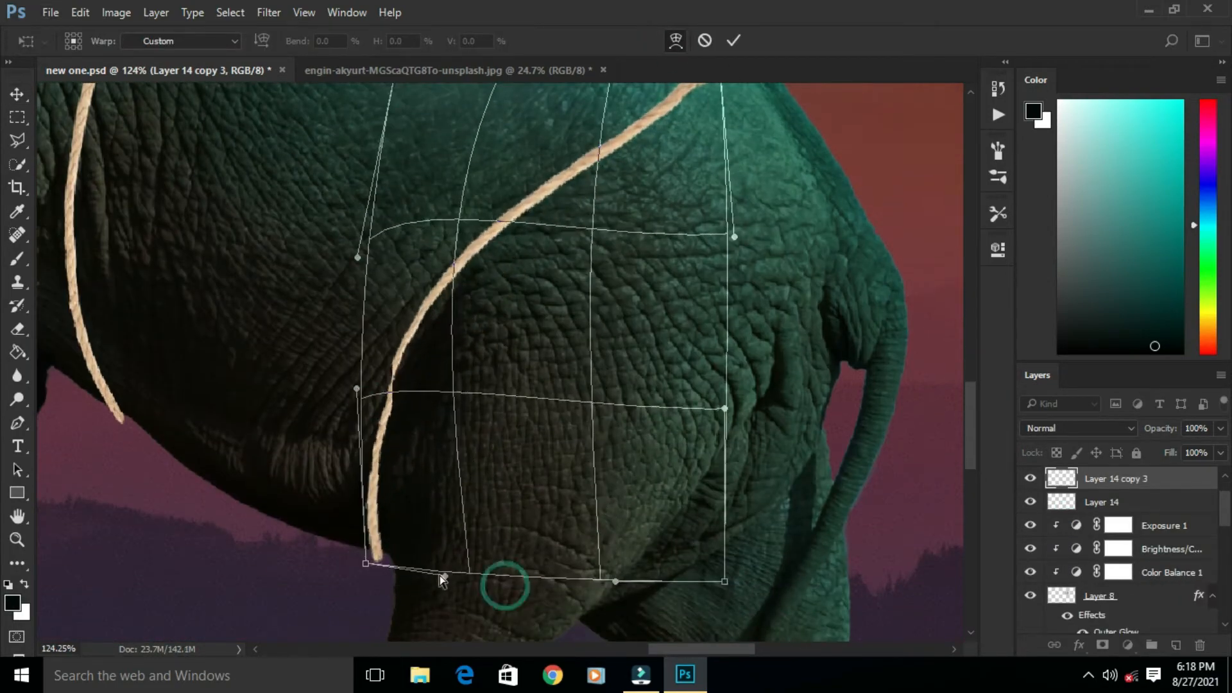
{"action": "left_click_drag", "start_coordinate": [724, 408], "coordinate": [746, 406]}
{"action": "left_click_drag", "start_coordinate": [367, 561], "coordinate": [386, 559]}
{"action": "scroll", "coordinate": [388, 561], "scroll_direction": "down", "scroll_amount": 3}
{"action": "scroll", "coordinate": [388, 561], "scroll_direction": "up", "scroll_amount": 4}
{"action": "key", "text": "Return"}
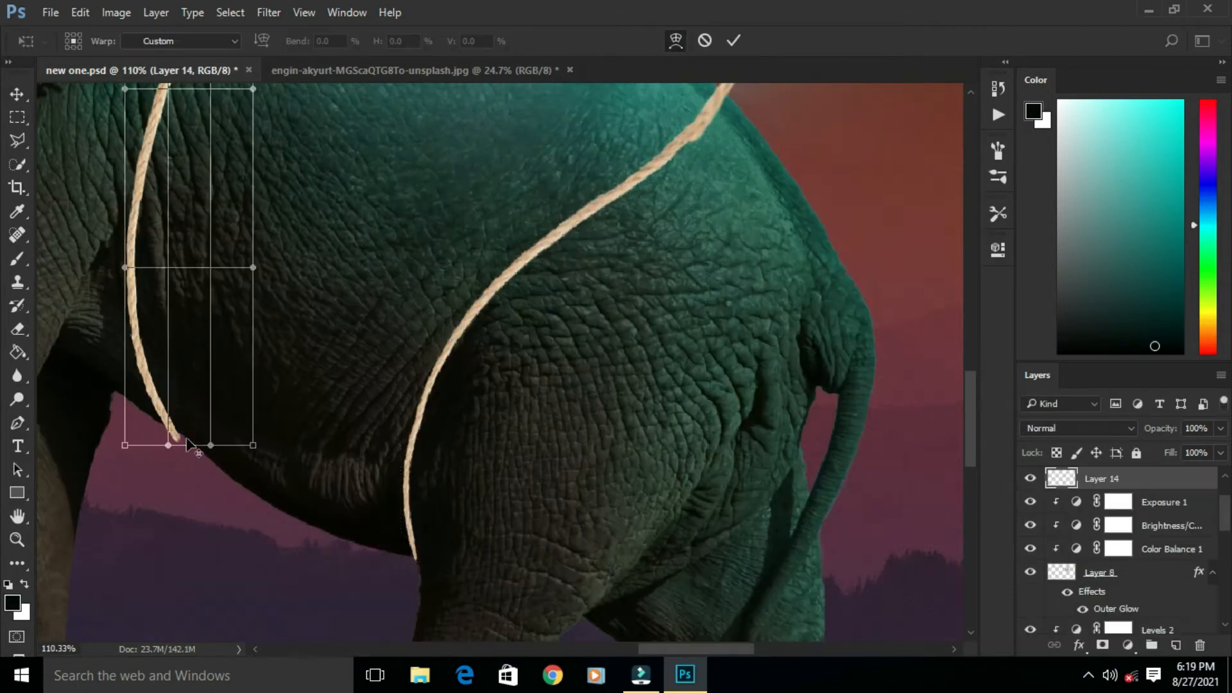
Fine-tune the warp at the shoulder rope's lower end so it wraps beneath the belly
{"action": "scroll", "coordinate": [186, 437], "scroll_direction": "up", "scroll_amount": 1}
{"action": "scroll", "coordinate": [214, 467], "scroll_direction": "down", "scroll_amount": 3}
{"action": "left_click_drag", "start_coordinate": [417, 161], "coordinate": [565, 281]}
{"action": "left_click_drag", "start_coordinate": [430, 554], "coordinate": [415, 580]}
{"action": "left_click_drag", "start_coordinate": [323, 569], "coordinate": [329, 560]}
{"action": "scroll", "coordinate": [435, 511], "scroll_direction": "down", "scroll_amount": 4}
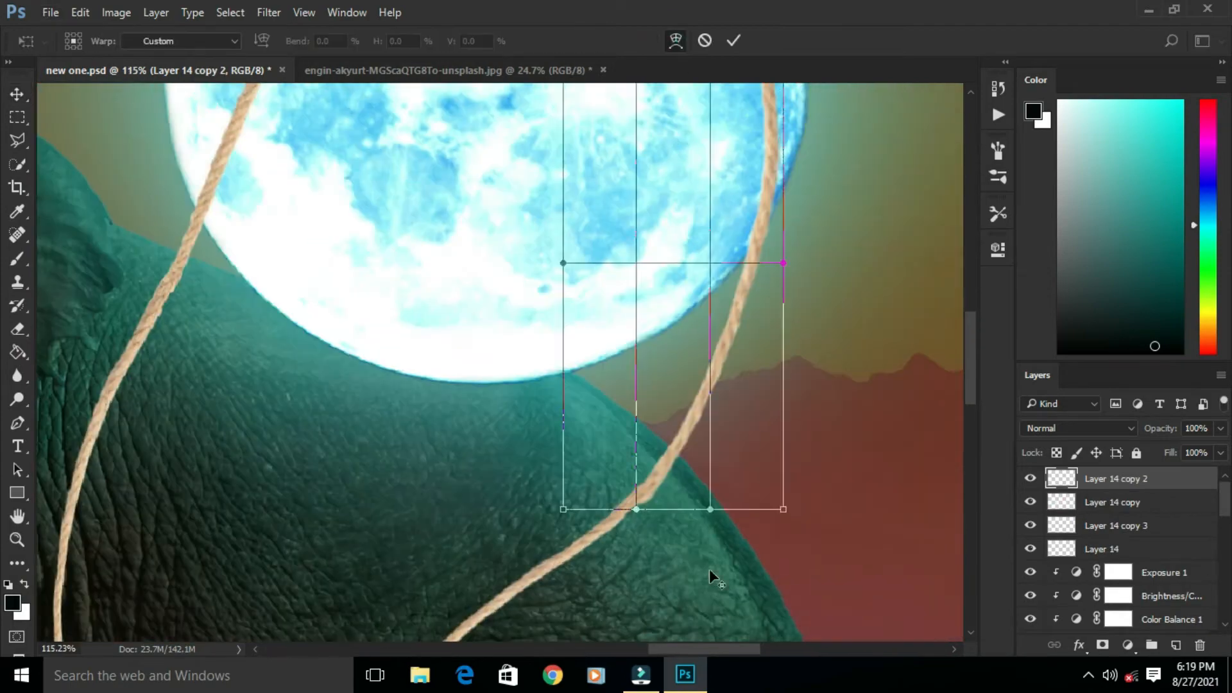
Join the moon's rear rope to the haunch rope, and try warping it inward across the moon
{"action": "scroll", "coordinate": [710, 568], "scroll_direction": "up", "scroll_amount": 3}
{"action": "scroll", "coordinate": [706, 449], "scroll_direction": "down", "scroll_amount": 4}
{"action": "left_click", "coordinate": [734, 40]}
{"action": "scroll", "coordinate": [772, 390], "scroll_direction": "down", "scroll_amount": 4}
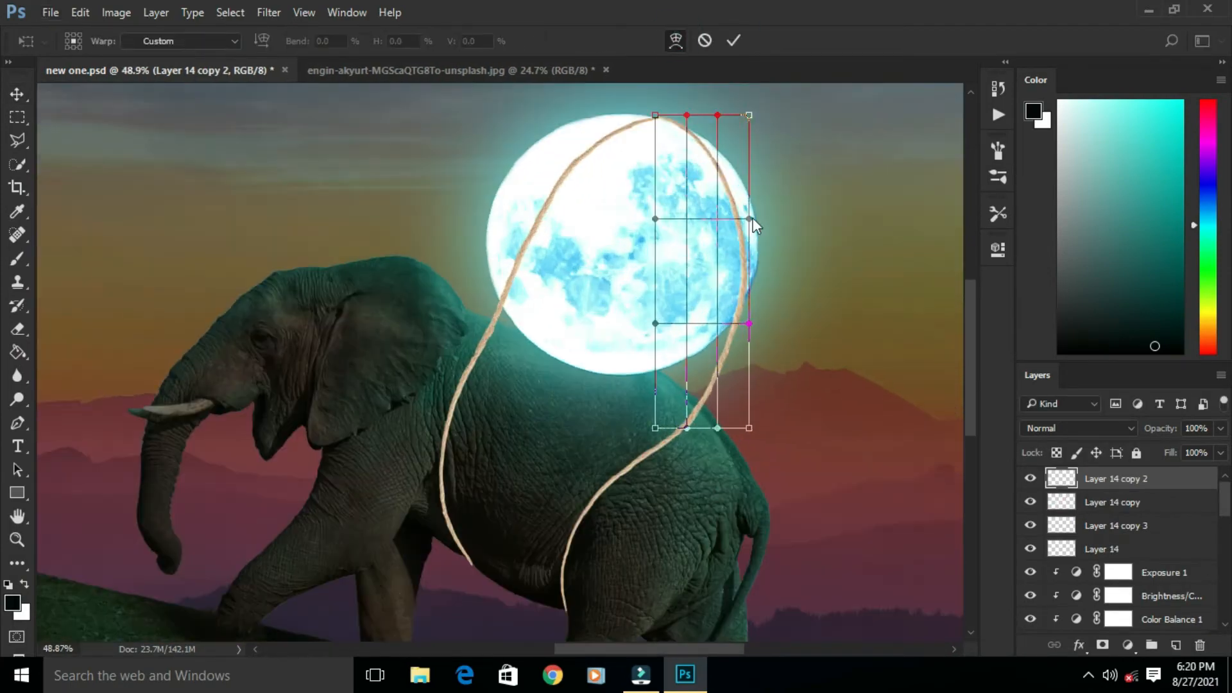
{"action": "left_click_drag", "start_coordinate": [751, 218], "coordinate": [726, 218]}
{"action": "left_click_drag", "start_coordinate": [713, 219], "coordinate": [690, 225]}
{"action": "left_click_drag", "start_coordinate": [738, 277], "coordinate": [722, 274]}
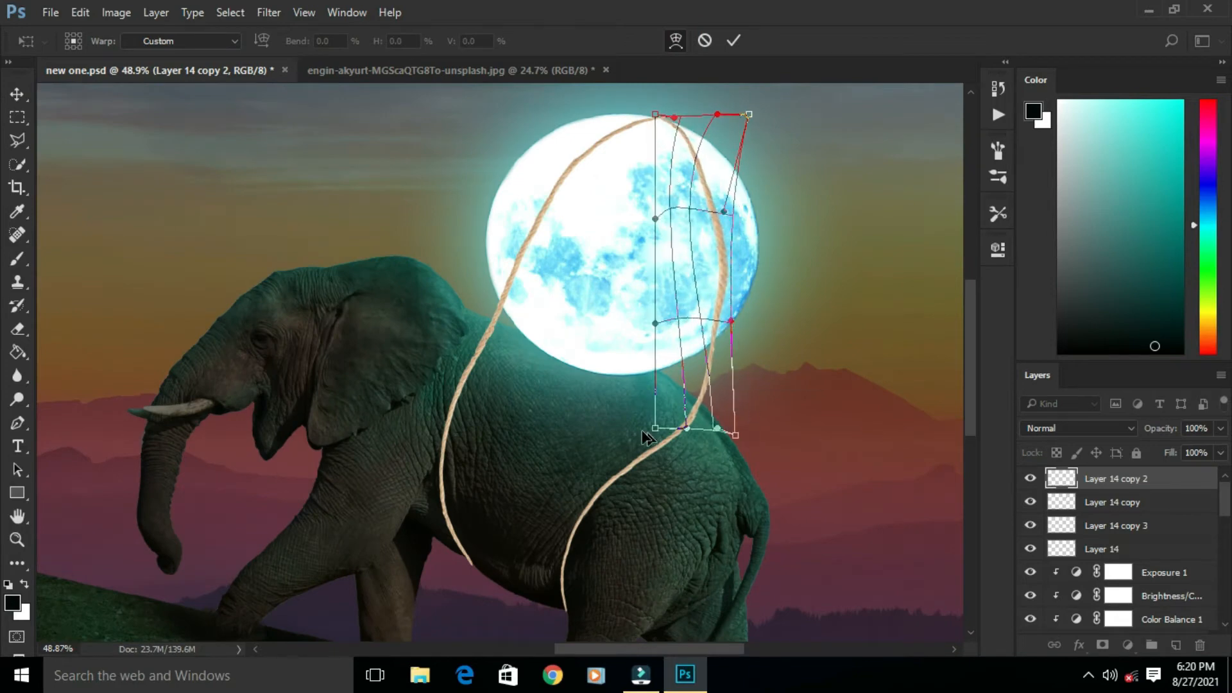
{"action": "left_click_drag", "start_coordinate": [655, 428], "coordinate": [605, 430]}
{"action": "left_click_drag", "start_coordinate": [656, 324], "coordinate": [626, 322]}
{"action": "left_click_drag", "start_coordinate": [719, 286], "coordinate": [694, 289]}
{"action": "left_click_drag", "start_coordinate": [683, 387], "coordinate": [697, 392]}
{"action": "scroll", "coordinate": [736, 279], "scroll_direction": "up", "scroll_amount": 2}
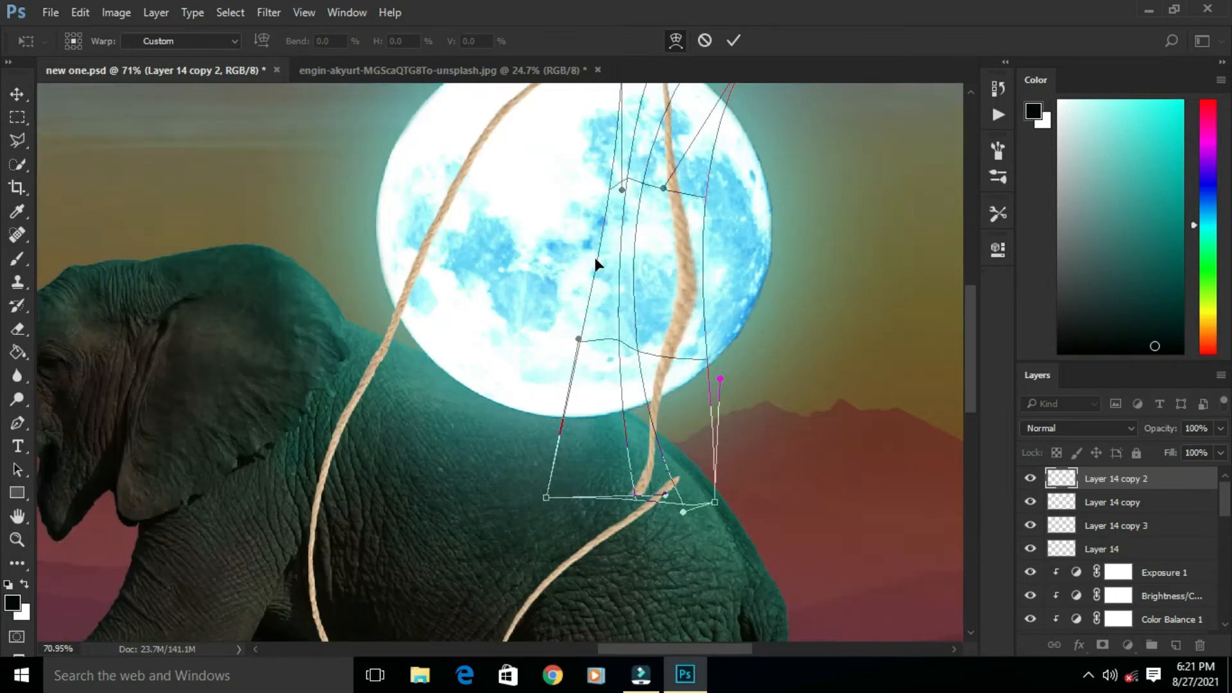
Try to smooth the rear rope's bends by reshaping its upper and lower warp sections, and apply the warp
{"action": "left_click_drag", "start_coordinate": [594, 258], "coordinate": [566, 259]}
{"action": "left_click_drag", "start_coordinate": [694, 283], "coordinate": [673, 187]}
{"action": "scroll", "coordinate": [681, 333], "scroll_direction": "down", "scroll_amount": 4}
{"action": "scroll", "coordinate": [701, 221], "scroll_direction": "up", "scroll_amount": 1}
{"action": "scroll", "coordinate": [700, 213], "scroll_direction": "up", "scroll_amount": 4}
{"action": "left_click_drag", "start_coordinate": [717, 114], "coordinate": [699, 157]}
{"action": "left_click_drag", "start_coordinate": [643, 119], "coordinate": [639, 110]}
{"action": "left_click_drag", "start_coordinate": [672, 187], "coordinate": [649, 283]}
{"action": "left_click_drag", "start_coordinate": [699, 158], "coordinate": [707, 176]}
{"action": "left_click_drag", "start_coordinate": [649, 283], "coordinate": [636, 279]}
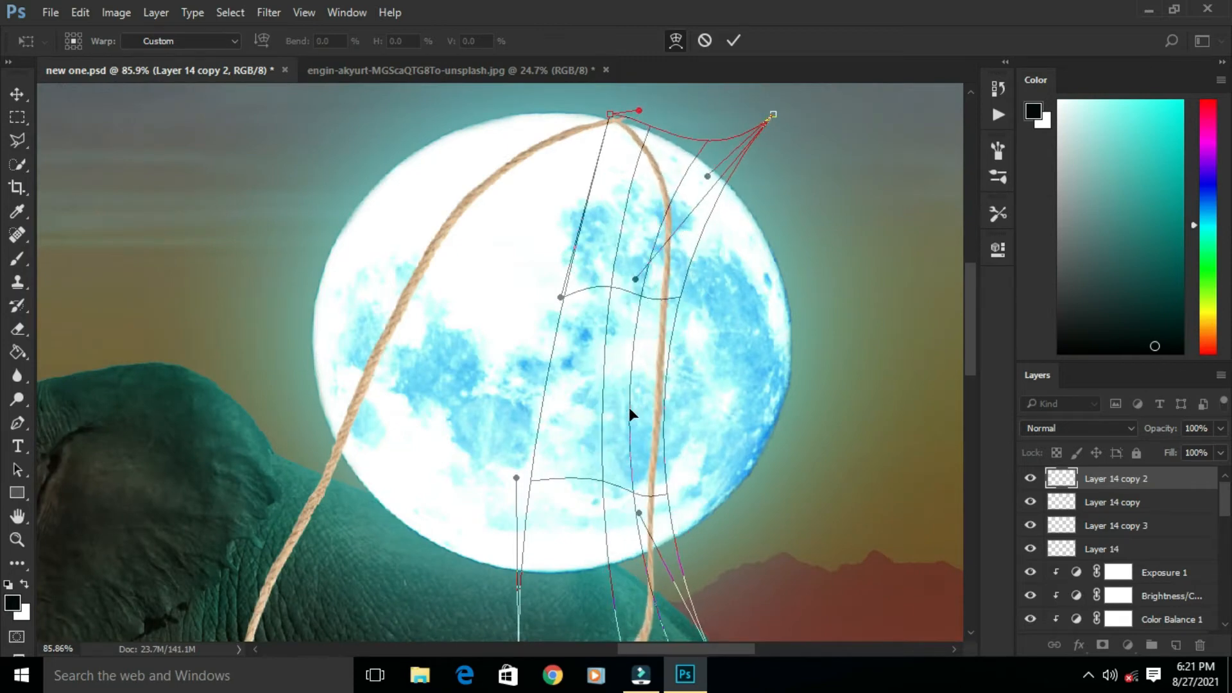
{"action": "scroll", "coordinate": [629, 408], "scroll_direction": "down", "scroll_amount": 2}
{"action": "left_click_drag", "start_coordinate": [641, 383], "coordinate": [644, 387]}
{"action": "left_click_drag", "start_coordinate": [723, 544], "coordinate": [774, 565]}
{"action": "scroll", "coordinate": [768, 501], "scroll_direction": "down", "scroll_amount": 4}
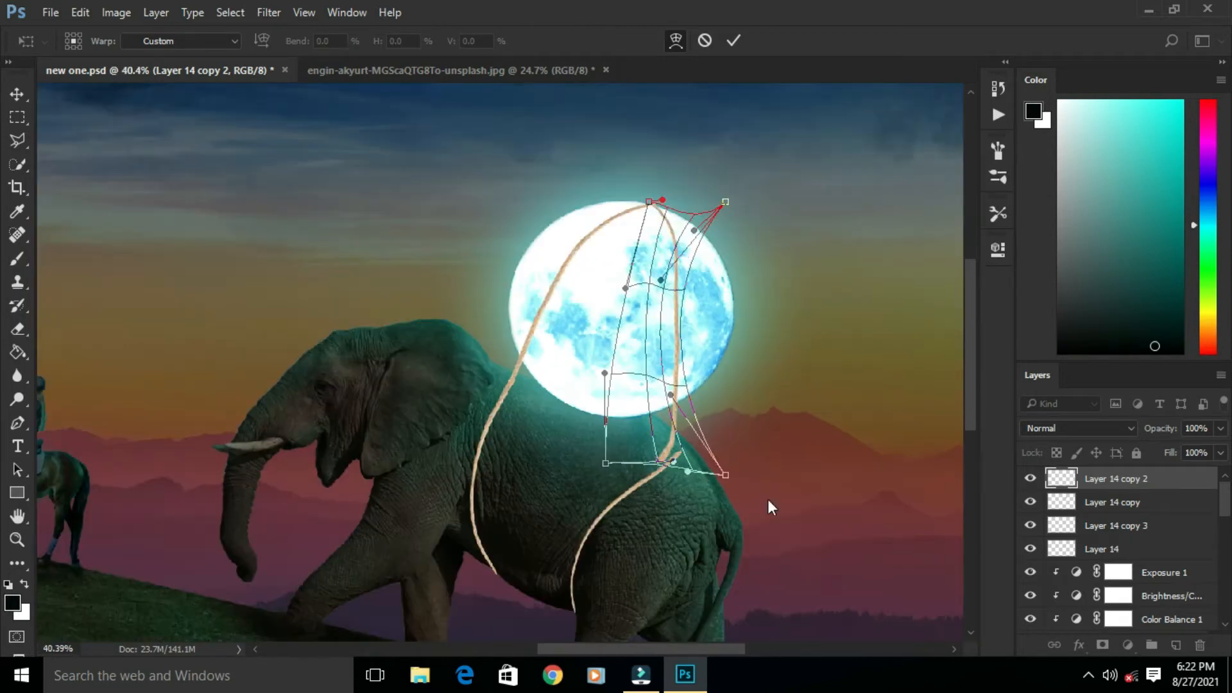
{"action": "left_click", "coordinate": [734, 42]}
Delete the distorted rear rope and replace it with a mirrored, tilted copy of the front rope over the moon's rear half
{"action": "key", "text": "Delete"}
{"action": "left_click_drag", "start_coordinate": [594, 286], "coordinate": [657, 298]}
{"action": "key", "text": "ctrl+t"}
{"action": "left_click_drag", "start_coordinate": [569, 217], "coordinate": [768, 267]}
{"action": "left_click_drag", "start_coordinate": [746, 328], "coordinate": [682, 286]}
{"action": "left_click_drag", "start_coordinate": [723, 229], "coordinate": [771, 204]}
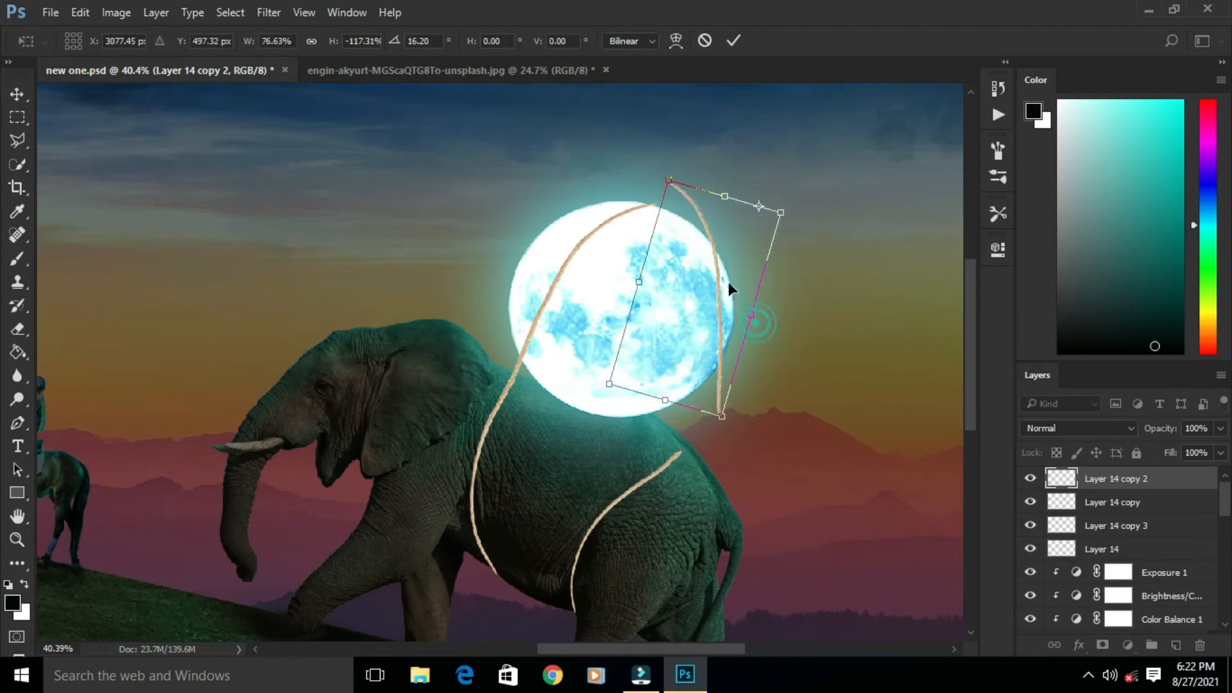
{"action": "left_click_drag", "start_coordinate": [737, 314], "coordinate": [724, 337]}
{"action": "left_click_drag", "start_coordinate": [709, 438], "coordinate": [718, 478]}
{"action": "left_click_drag", "start_coordinate": [724, 489], "coordinate": [686, 494]}
{"action": "left_click_drag", "start_coordinate": [759, 206], "coordinate": [659, 330]}
{"action": "left_click_drag", "start_coordinate": [785, 257], "coordinate": [783, 273]}
Warp the new rear rope around the moon and guide its lower end onto the elephant's back, applying the warp
{"action": "left_click", "coordinate": [676, 43]}
{"action": "scroll", "coordinate": [681, 506], "scroll_direction": "up", "scroll_amount": 4}
{"action": "left_click_drag", "start_coordinate": [648, 476], "coordinate": [621, 458]}
{"action": "left_click_drag", "start_coordinate": [563, 427], "coordinate": [546, 433]}
{"action": "scroll", "coordinate": [673, 334], "scroll_direction": "down", "scroll_amount": 3}
{"action": "left_click_drag", "start_coordinate": [721, 377], "coordinate": [627, 406]}
{"action": "left_click", "coordinate": [734, 42]}
Warp the haunch rope so its upper end meets the rear moon rope in a continuous curve, and apply
{"action": "left_click", "coordinate": [658, 421]}
{"action": "left_click", "coordinate": [651, 425]}
{"action": "scroll", "coordinate": [651, 433], "scroll_direction": "up", "scroll_amount": 4}
{"action": "key", "text": "ctrl+t"}
{"action": "left_click", "coordinate": [676, 42]}
{"action": "scroll", "coordinate": [644, 517], "scroll_direction": "down", "scroll_amount": 1}
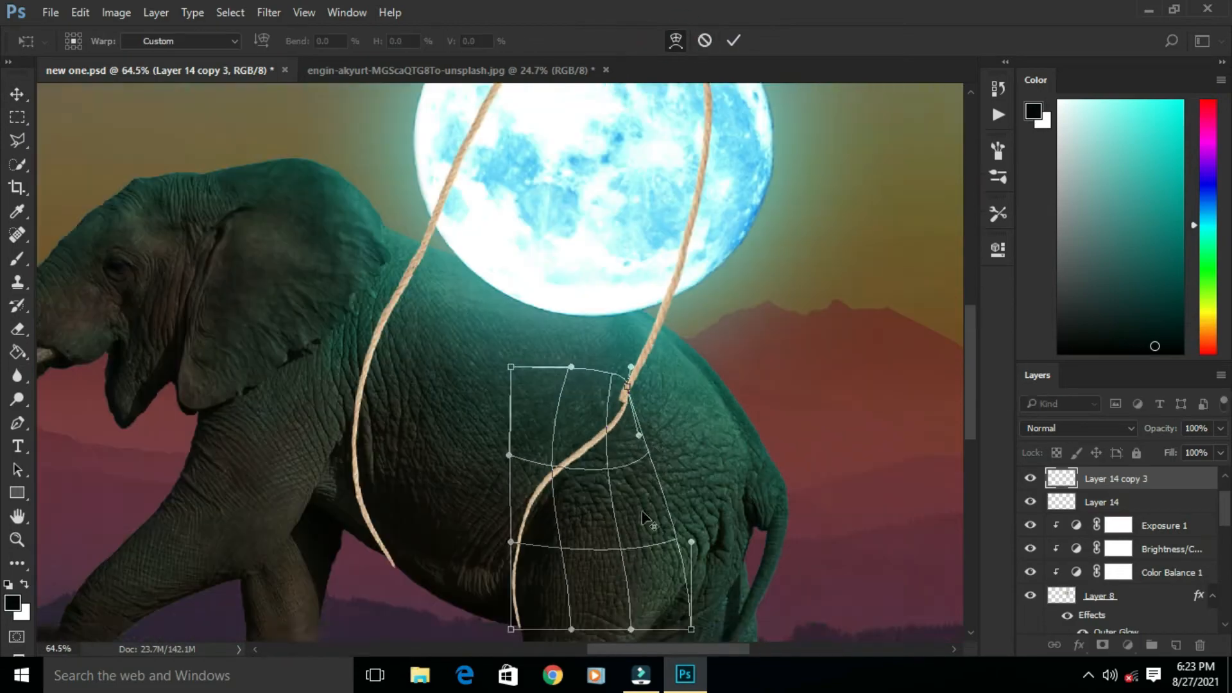
{"action": "scroll", "coordinate": [522, 569], "scroll_direction": "up", "scroll_amount": 7}
{"action": "left_click_drag", "start_coordinate": [500, 517], "coordinate": [478, 509]}
{"action": "scroll", "coordinate": [539, 385], "scroll_direction": "down", "scroll_amount": 3}
{"action": "left_click_drag", "start_coordinate": [479, 375], "coordinate": [490, 382]}
{"action": "scroll", "coordinate": [615, 308], "scroll_direction": "up", "scroll_amount": 4}
{"action": "left_click_drag", "start_coordinate": [663, 250], "coordinate": [577, 268]}
{"action": "left_click_drag", "start_coordinate": [699, 357], "coordinate": [811, 350]}
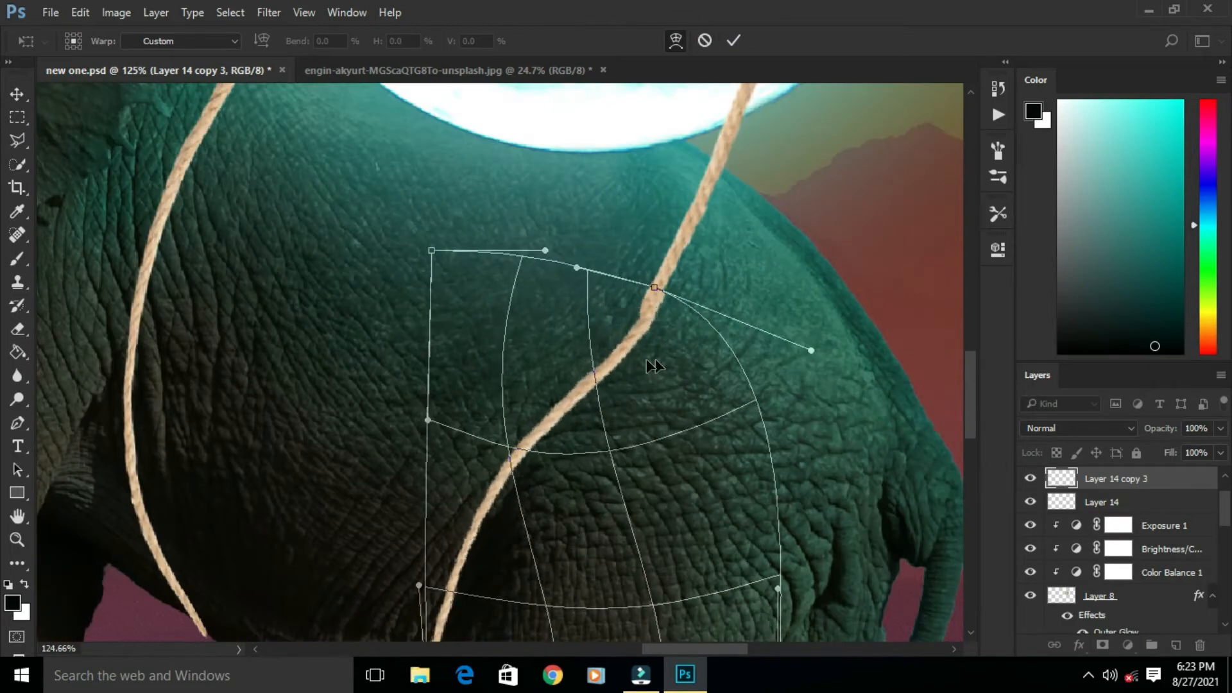
{"action": "scroll", "coordinate": [647, 361], "scroll_direction": "down", "scroll_amount": 3}
{"action": "left_click", "coordinate": [734, 41]}
Make one more small warp adjustment to the rope on the elephant and apply it
{"action": "key", "text": "ctrl+t"}
{"action": "left_click", "coordinate": [676, 42]}
{"action": "left_click_drag", "start_coordinate": [426, 270], "coordinate": [403, 275]}
{"action": "left_click", "coordinate": [733, 43]}
{"action": "scroll", "coordinate": [596, 519], "scroll_direction": "down", "scroll_amount": 7}
{"action": "left_click", "coordinate": [799, 236]}
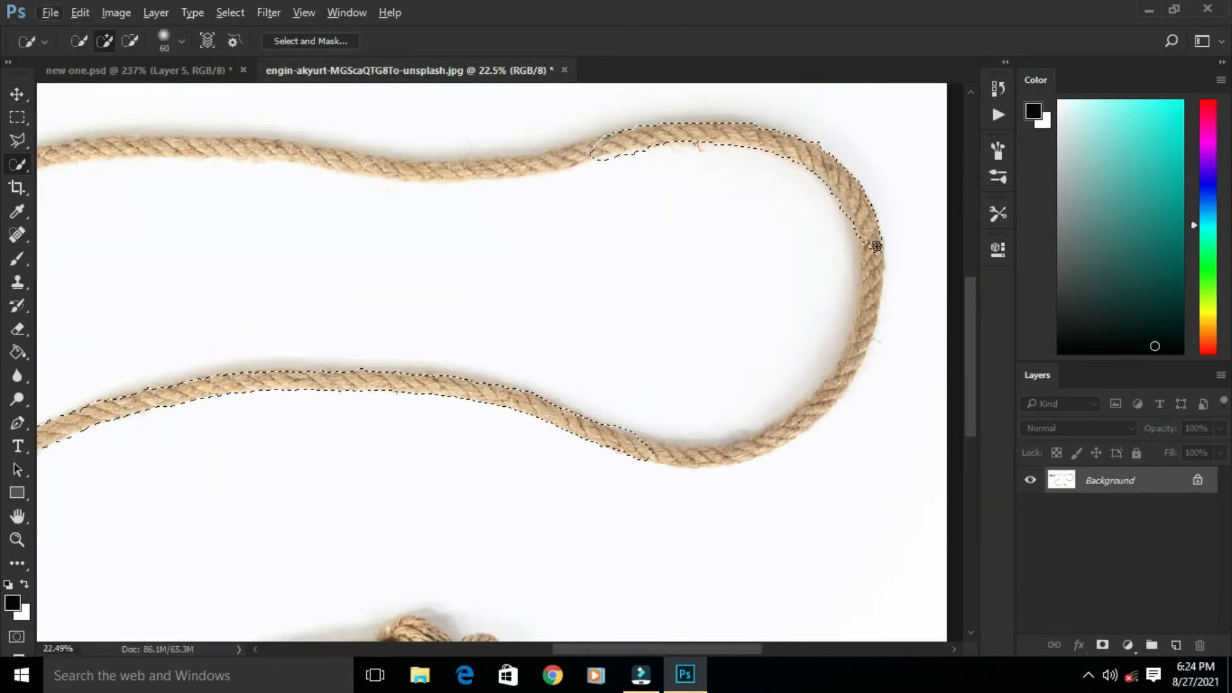
Select the curved rope end in the rope photo, remove stray background from the selection and open Select and Mask
{"action": "left_click_drag", "start_coordinate": [877, 247], "coordinate": [826, 395]}
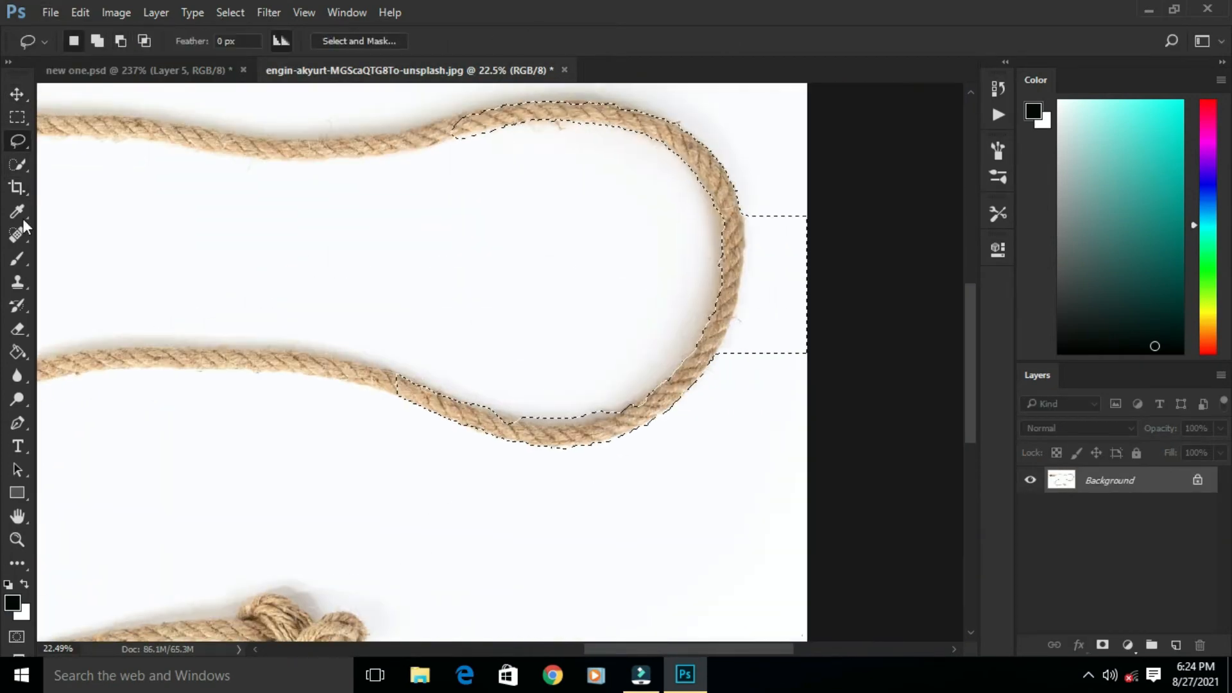
{"action": "left_click_drag", "start_coordinate": [770, 359], "coordinate": [774, 204]}
{"action": "scroll", "coordinate": [546, 437], "scroll_direction": "up", "scroll_amount": 7}
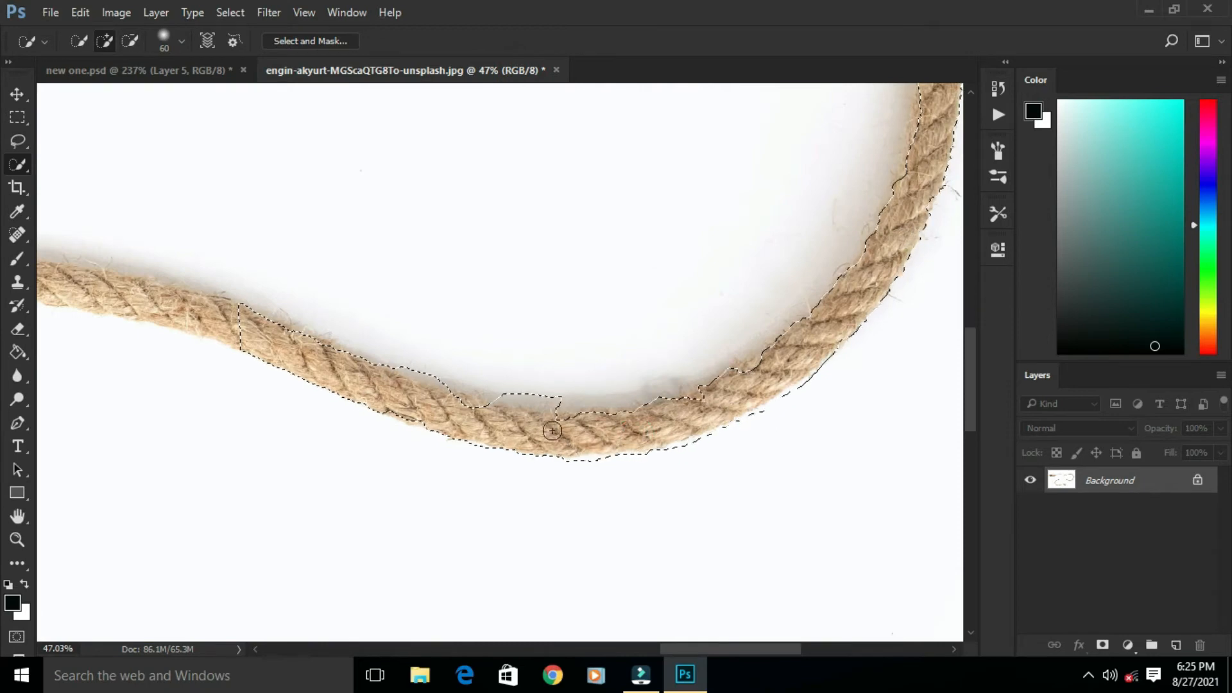
{"action": "left_click_drag", "start_coordinate": [553, 404], "coordinate": [508, 411]}
{"action": "scroll", "coordinate": [593, 423], "scroll_direction": "down", "scroll_amount": 7}
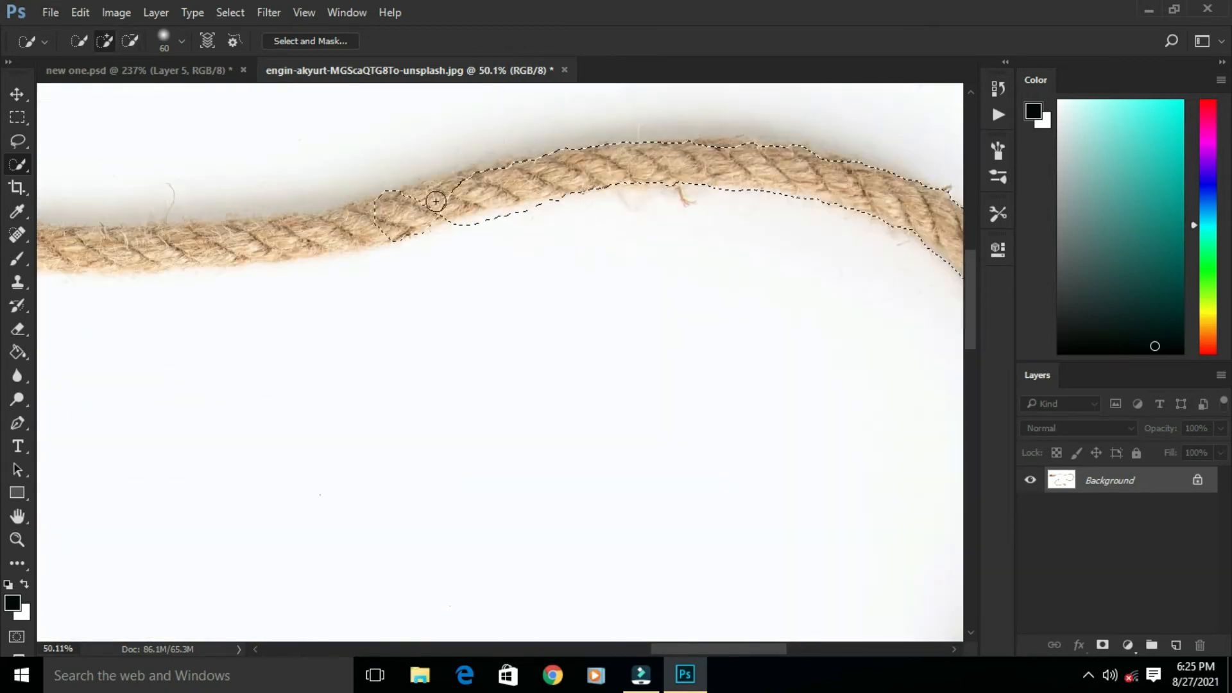
{"action": "scroll", "coordinate": [563, 275], "scroll_direction": "down", "scroll_amount": 2}
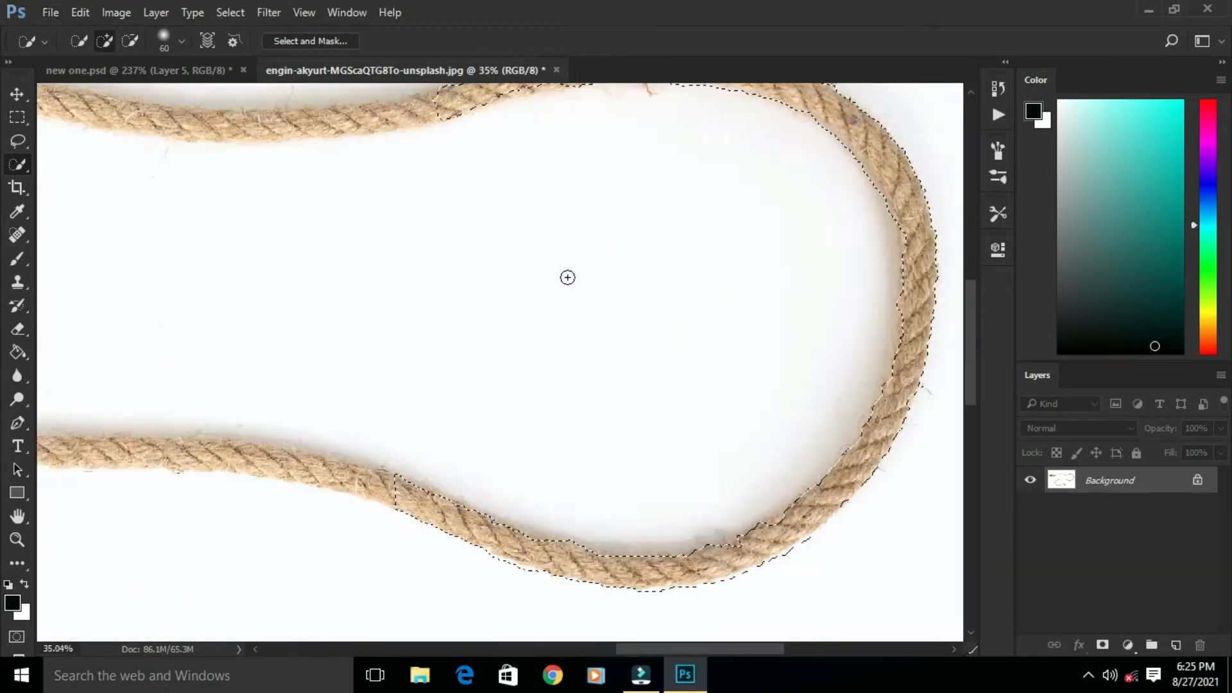
{"action": "key", "text": "ctrl+alt+r"}
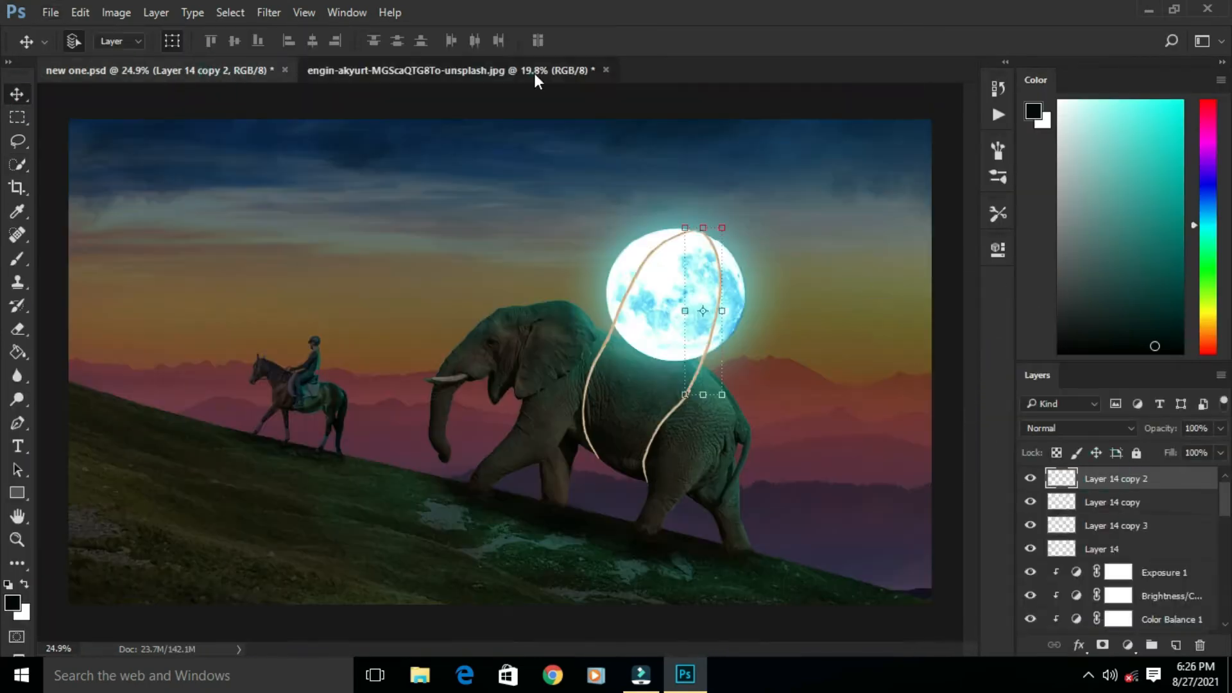
Paste the curved rope into new one.psd and erase the white fringe along its edges
{"action": "key", "text": "ctrl+v"}
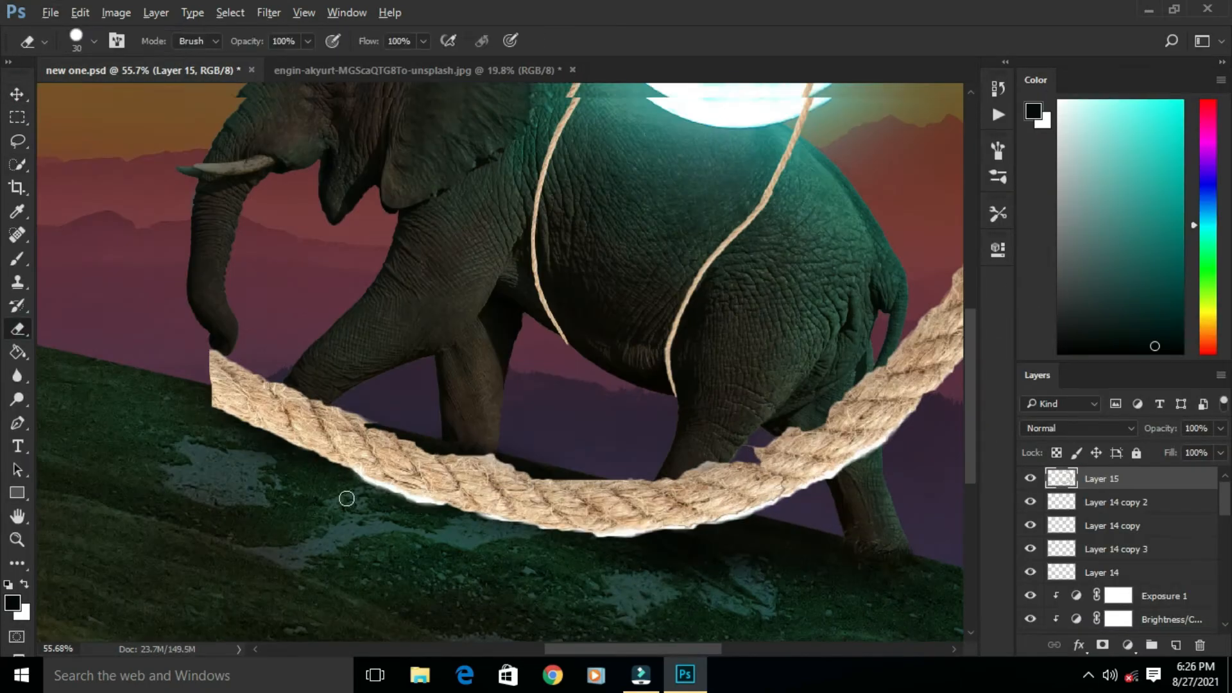
{"action": "scroll", "coordinate": [226, 437], "scroll_direction": "right", "scroll_amount": 5}
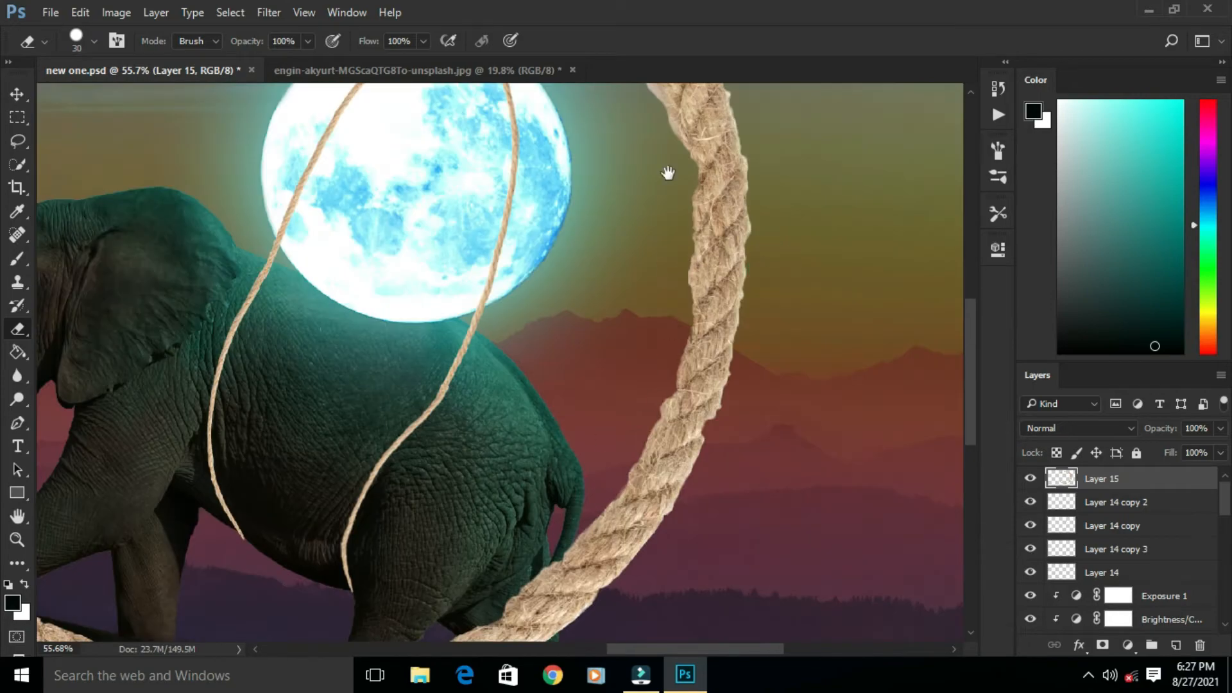
{"action": "left_click_drag", "start_coordinate": [667, 173], "coordinate": [669, 413]}
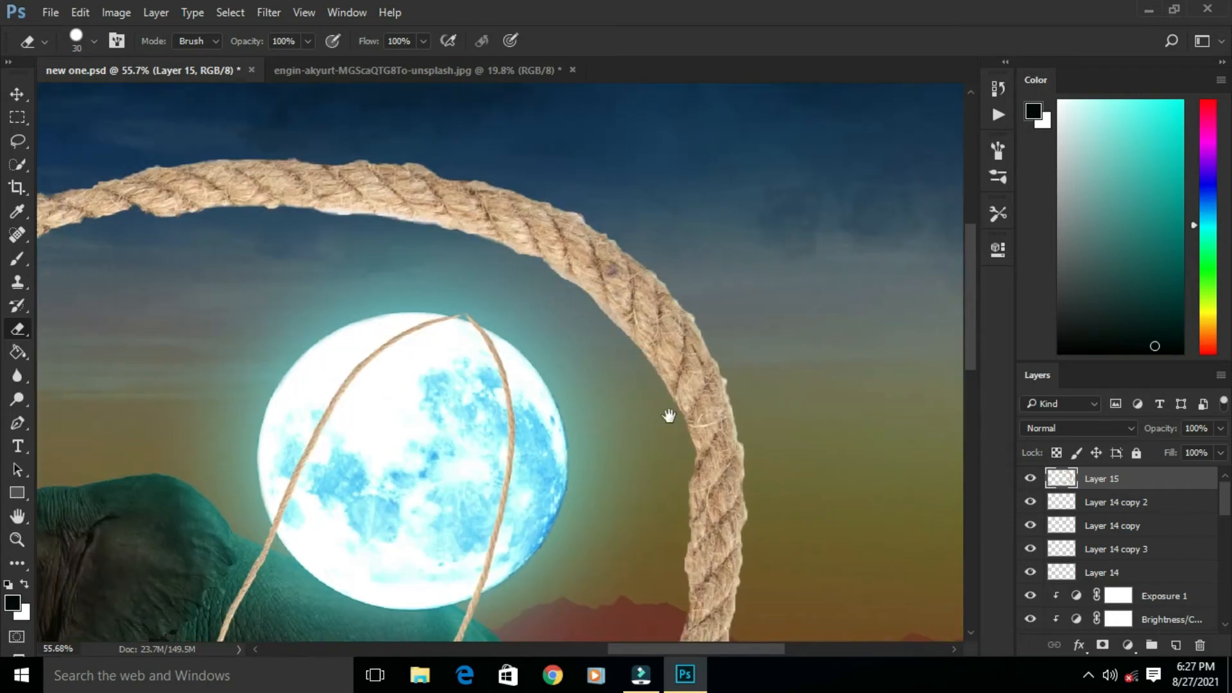
{"action": "scroll", "coordinate": [471, 199], "scroll_direction": "down", "scroll_amount": 3}
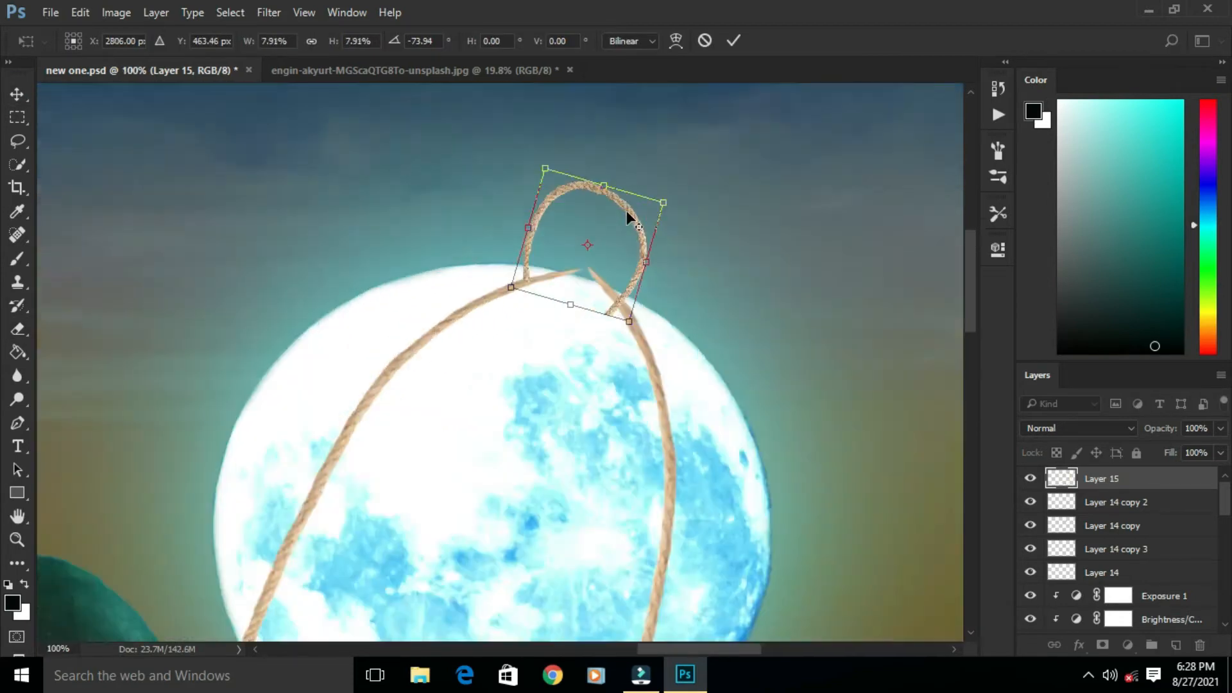
Shrink the curved rope into a small loop on top of the moon and warp it wider
{"action": "key", "text": "Return"}
{"action": "scroll", "coordinate": [627, 211], "scroll_direction": "up", "scroll_amount": 3}
{"action": "scroll", "coordinate": [561, 359], "scroll_direction": "up", "scroll_amount": 4}
{"action": "key", "text": "ctrl+t"}
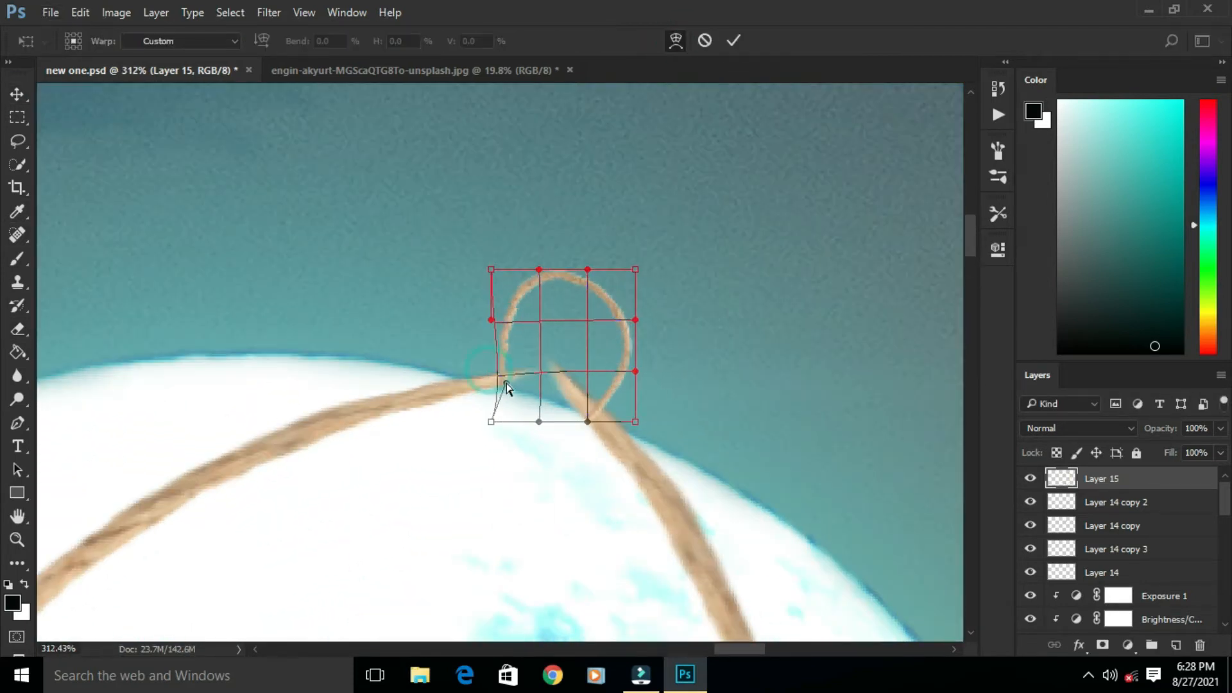
{"action": "left_click_drag", "start_coordinate": [493, 319], "coordinate": [465, 311]}
{"action": "left_click_drag", "start_coordinate": [540, 267], "coordinate": [628, 253]}
{"action": "left_click_drag", "start_coordinate": [636, 320], "coordinate": [674, 322]}
{"action": "key", "text": "Return"}
Enlarge the small loop and warp its sides and ends toward the junction of the two moon ropes
{"action": "left_click_drag", "start_coordinate": [656, 249], "coordinate": [699, 205]}
{"action": "left_click_drag", "start_coordinate": [665, 281], "coordinate": [673, 231]}
{"action": "left_click", "coordinate": [676, 41]}
{"action": "left_click_drag", "start_coordinate": [476, 370], "coordinate": [511, 371]}
{"action": "left_click_drag", "start_coordinate": [616, 343], "coordinate": [641, 391]}
{"action": "left_click_drag", "start_coordinate": [709, 417], "coordinate": [739, 442]}
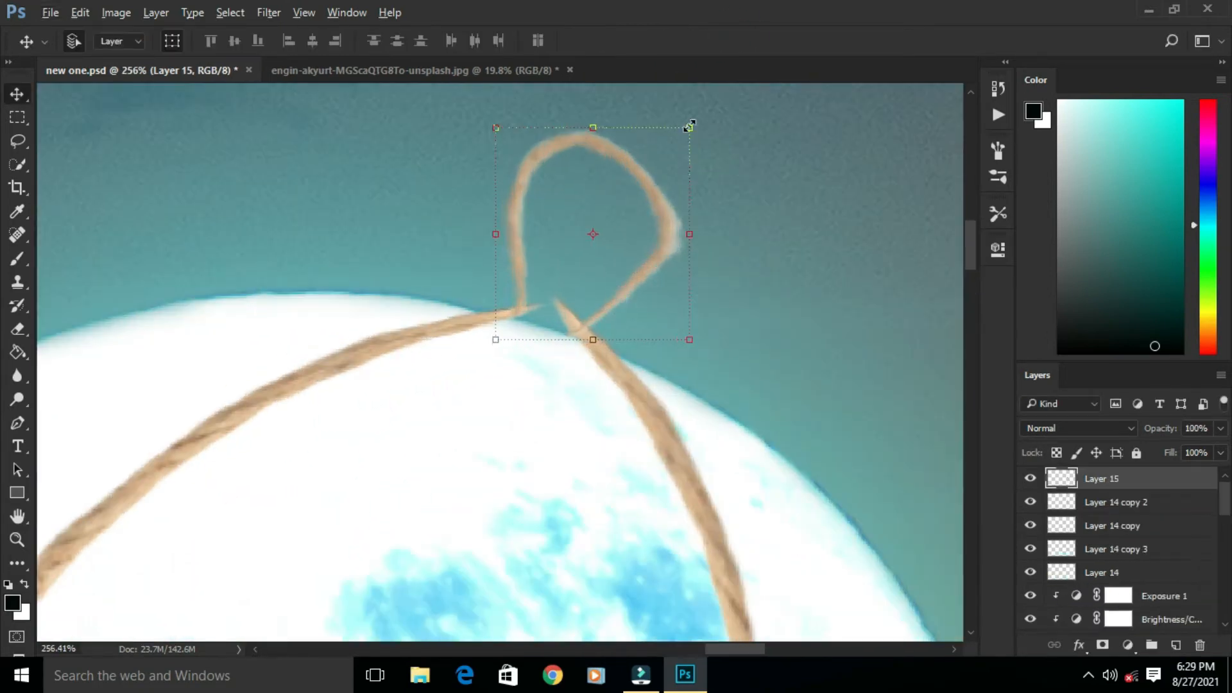
Scale the loop to about 62%, rotate it to -42.74° and warp its ends onto the rope junction
{"action": "key", "text": "ctrl+t"}
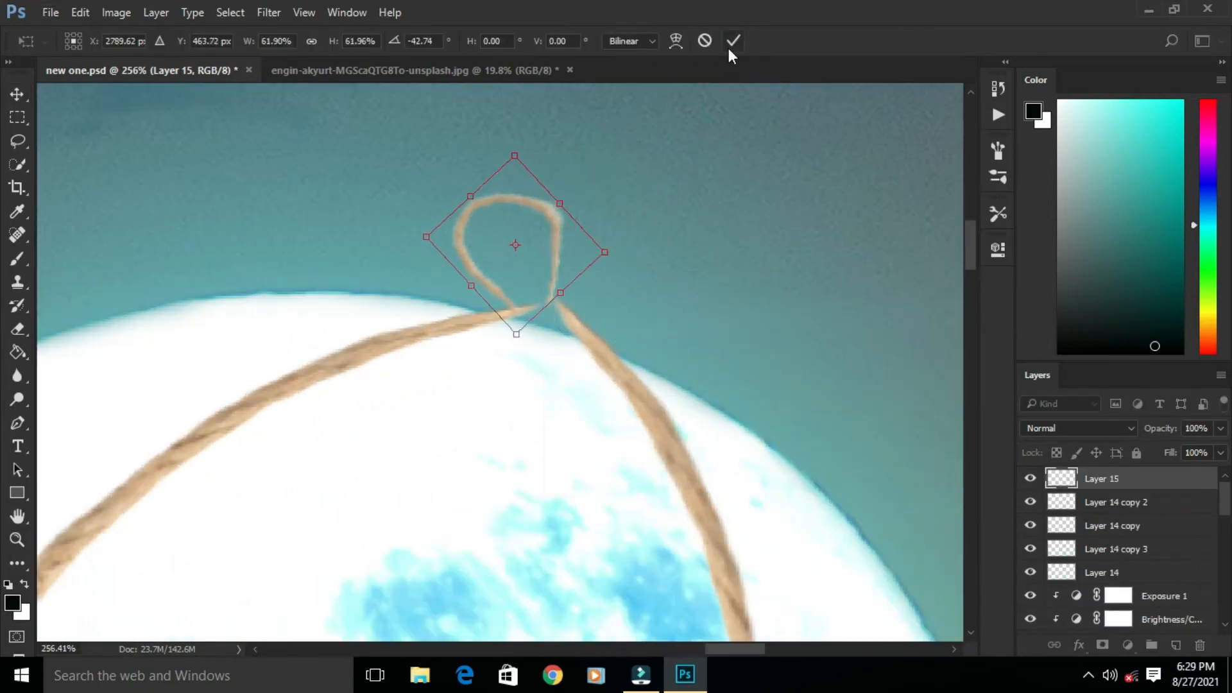
{"action": "left_click", "coordinate": [676, 41]}
{"action": "left_click_drag", "start_coordinate": [513, 333], "coordinate": [507, 358]}
{"action": "left_click_drag", "start_coordinate": [340, 185], "coordinate": [315, 195]}
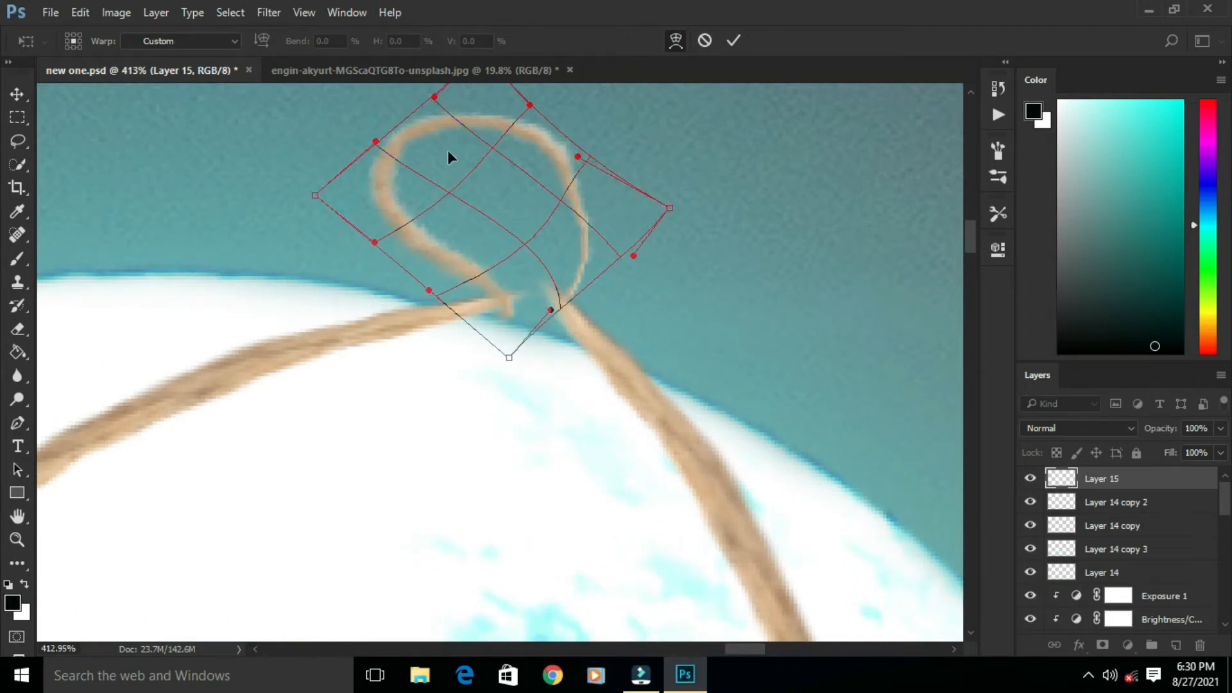
{"action": "left_click_drag", "start_coordinate": [553, 316], "coordinate": [482, 326]}
{"action": "left_click_drag", "start_coordinate": [636, 258], "coordinate": [676, 318]}
{"action": "key", "text": "Return"}
Duplicate the rope loop, flip the copy horizontally and rotate it onto the other side of the rope junction
{"action": "scroll", "coordinate": [449, 359], "scroll_direction": "down", "scroll_amount": 4}
{"action": "left_click_drag", "start_coordinate": [517, 217], "coordinate": [607, 217]}
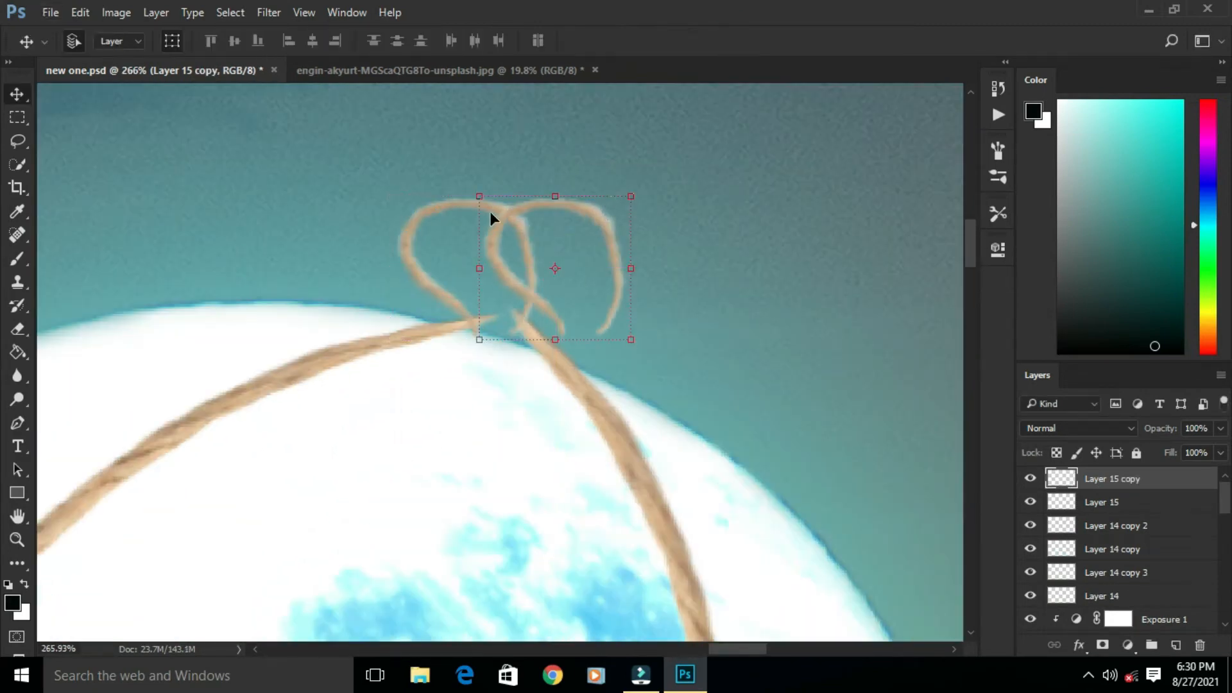
{"action": "key", "text": "ctrl+t"}
{"action": "left_click_drag", "start_coordinate": [481, 268], "coordinate": [783, 268]}
{"action": "left_click_drag", "start_coordinate": [602, 187], "coordinate": [615, 257]}
{"action": "left_click_drag", "start_coordinate": [539, 269], "coordinate": [582, 296]}
Warp the mirrored loop into a rounded bow half with its ends drawn toward the rope junction
{"action": "left_click", "coordinate": [676, 41]}
{"action": "left_click_drag", "start_coordinate": [529, 195], "coordinate": [598, 192]}
{"action": "left_click_drag", "start_coordinate": [615, 249], "coordinate": [671, 235]}
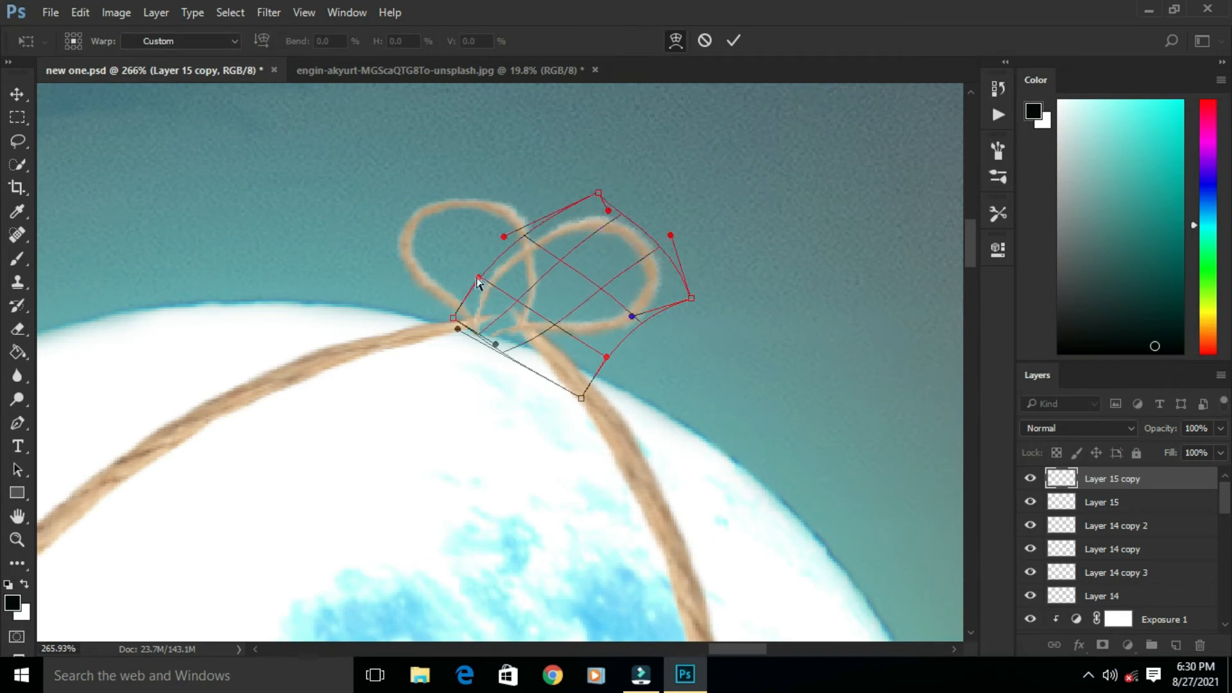
{"action": "left_click_drag", "start_coordinate": [478, 278], "coordinate": [559, 288]}
{"action": "left_click_drag", "start_coordinate": [581, 398], "coordinate": [613, 428]}
{"action": "left_click_drag", "start_coordinate": [453, 318], "coordinate": [435, 308]}
{"action": "left_click_drag", "start_coordinate": [496, 344], "coordinate": [482, 305]}
{"action": "left_click_drag", "start_coordinate": [558, 288], "coordinate": [572, 306]}
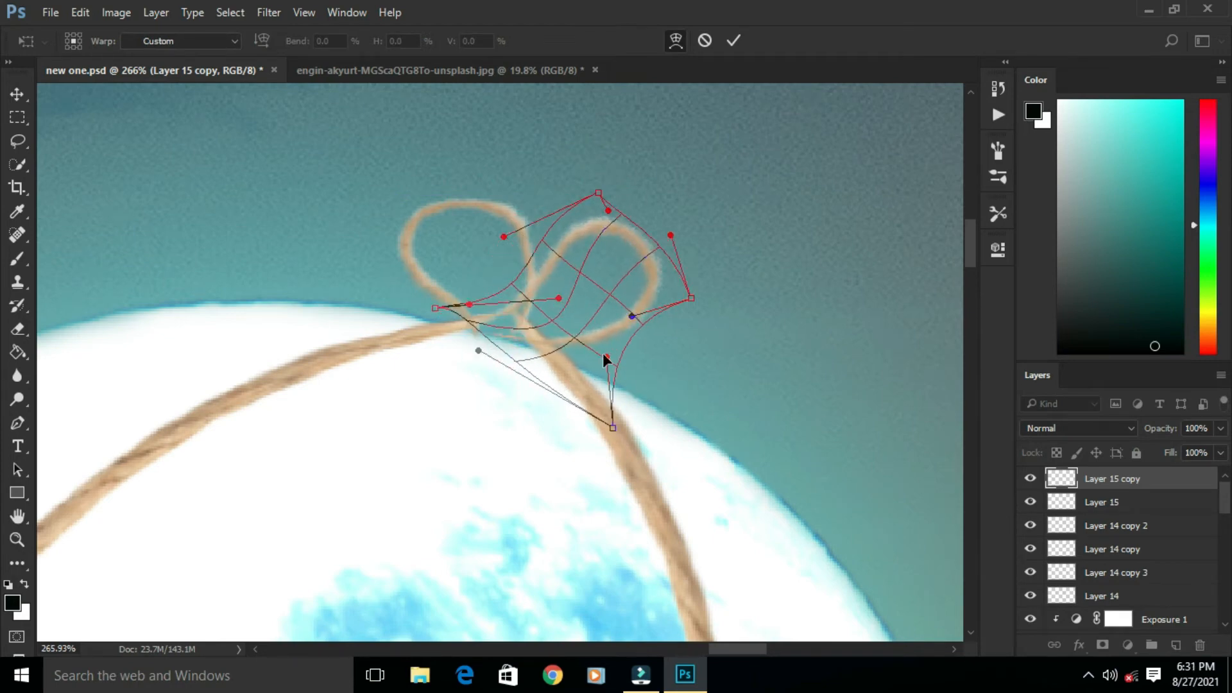
{"action": "key", "text": "Return"}
Refine the mirrored loop's lower edge and ends so they meet at the bow's center
{"action": "left_click_drag", "start_coordinate": [655, 282], "coordinate": [573, 313]}
{"action": "key", "text": "ctrl+z"}
{"action": "left_click_drag", "start_coordinate": [589, 380], "coordinate": [523, 337]}
{"action": "left_click_drag", "start_coordinate": [444, 272], "coordinate": [508, 337]}
{"action": "left_click", "coordinate": [733, 41]}
Quick-select a short section of the upper rope in the rope photo and move it into new one.psd
{"action": "scroll", "coordinate": [744, 273], "scroll_direction": "down", "scroll_amount": 5}
{"action": "key", "text": "Delete"}
{"action": "left_click", "coordinate": [447, 71]}
{"action": "key", "text": "ctrl+d"}
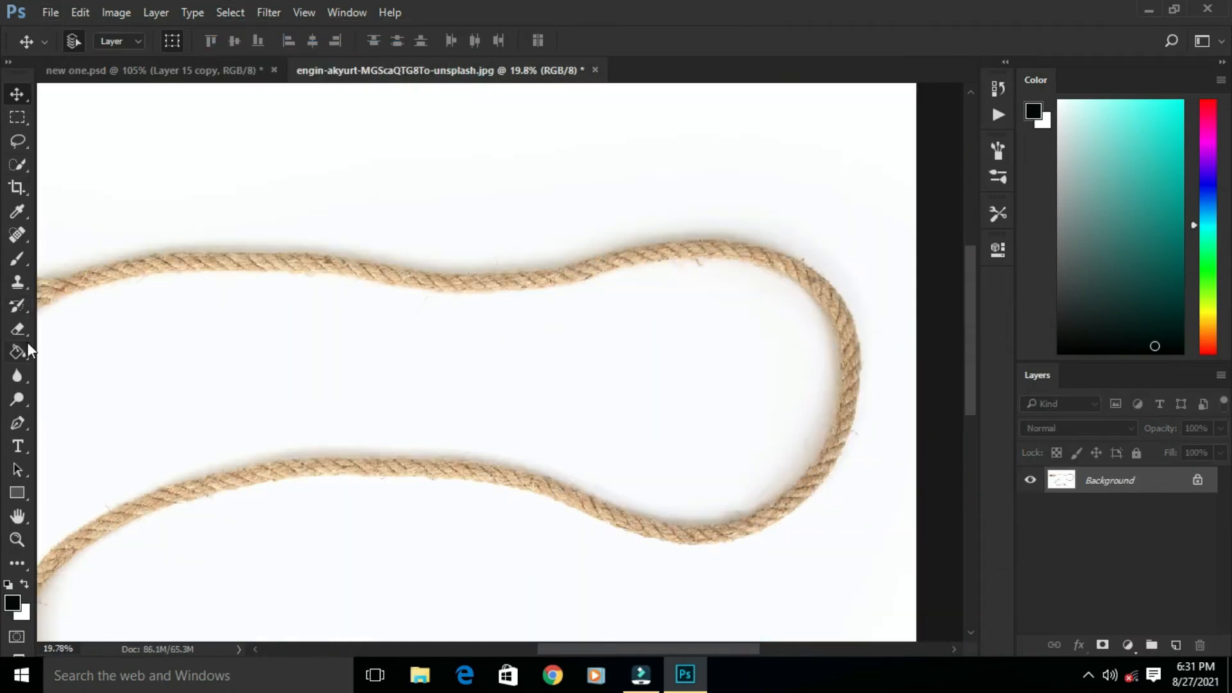
{"action": "left_click", "coordinate": [17, 165]}
{"action": "scroll", "coordinate": [725, 243], "scroll_direction": "up", "scroll_amount": 5}
{"action": "left_click_drag", "start_coordinate": [655, 251], "coordinate": [841, 273]}
{"action": "left_click", "coordinate": [18, 95]}
{"action": "left_click_drag", "start_coordinate": [725, 252], "coordinate": [623, 289]}
Scale the short rope piece down and place it over the bow's junction as a knot
{"action": "left_click_drag", "start_coordinate": [938, 242], "coordinate": [664, 324]}
{"action": "scroll", "coordinate": [671, 286], "scroll_direction": "up", "scroll_amount": 8}
{"action": "mouse_move", "coordinate": [744, 279]}
{"action": "left_mouse_down"}
{"action": "mouse_move", "coordinate": [673, 276]}
{"action": "mouse_move", "coordinate": [696, 277]}
{"action": "mouse_move", "coordinate": [697, 262]}
{"action": "left_mouse_up"}
{"action": "scroll", "coordinate": [632, 284], "scroll_direction": "up", "scroll_amount": 5}
{"action": "left_click", "coordinate": [733, 40]}
Select the knot piece on top of the moon and adjust its shape with a warp transform
{"action": "scroll", "coordinate": [642, 239], "scroll_direction": "down", "scroll_amount": 12}
{"action": "left_click", "coordinate": [930, 366], "text": "ctrl"}
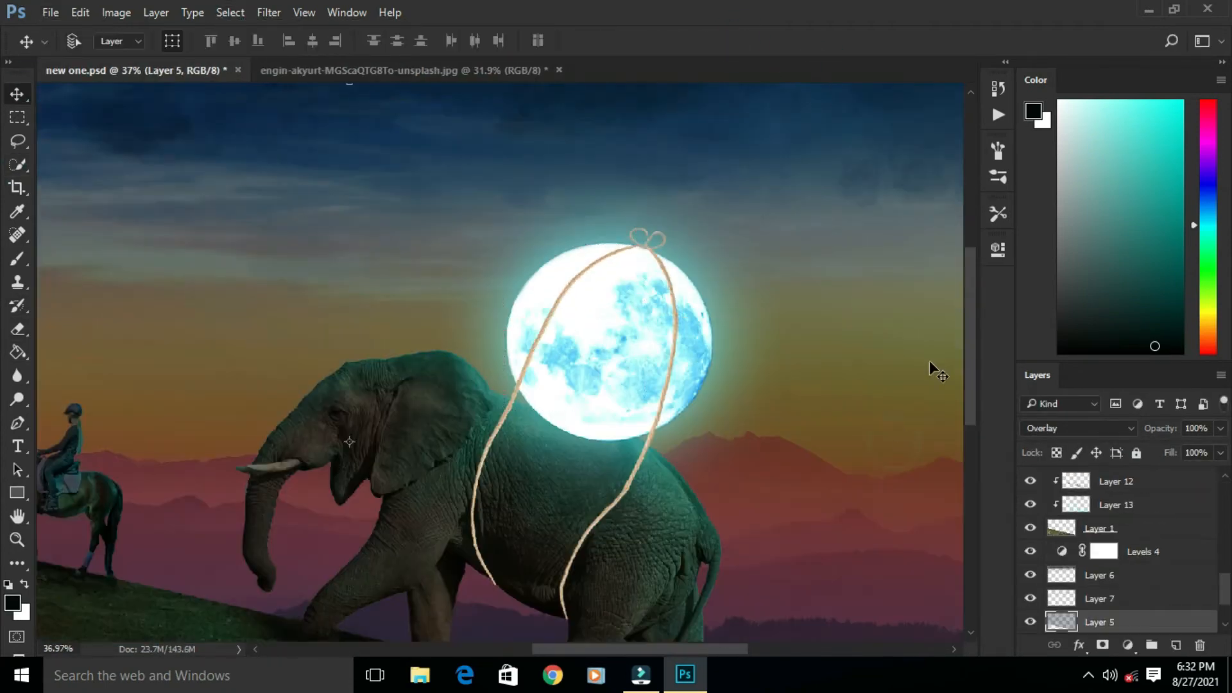
{"action": "left_click", "coordinate": [646, 247], "text": "ctrl"}
{"action": "scroll", "coordinate": [644, 247], "scroll_direction": "up", "scroll_amount": 12}
{"action": "key", "text": "ctrl+t"}
{"action": "left_click", "coordinate": [676, 40]}
{"action": "left_click", "coordinate": [734, 41]}
{"action": "scroll", "coordinate": [641, 257], "scroll_direction": "down", "scroll_amount": 14}
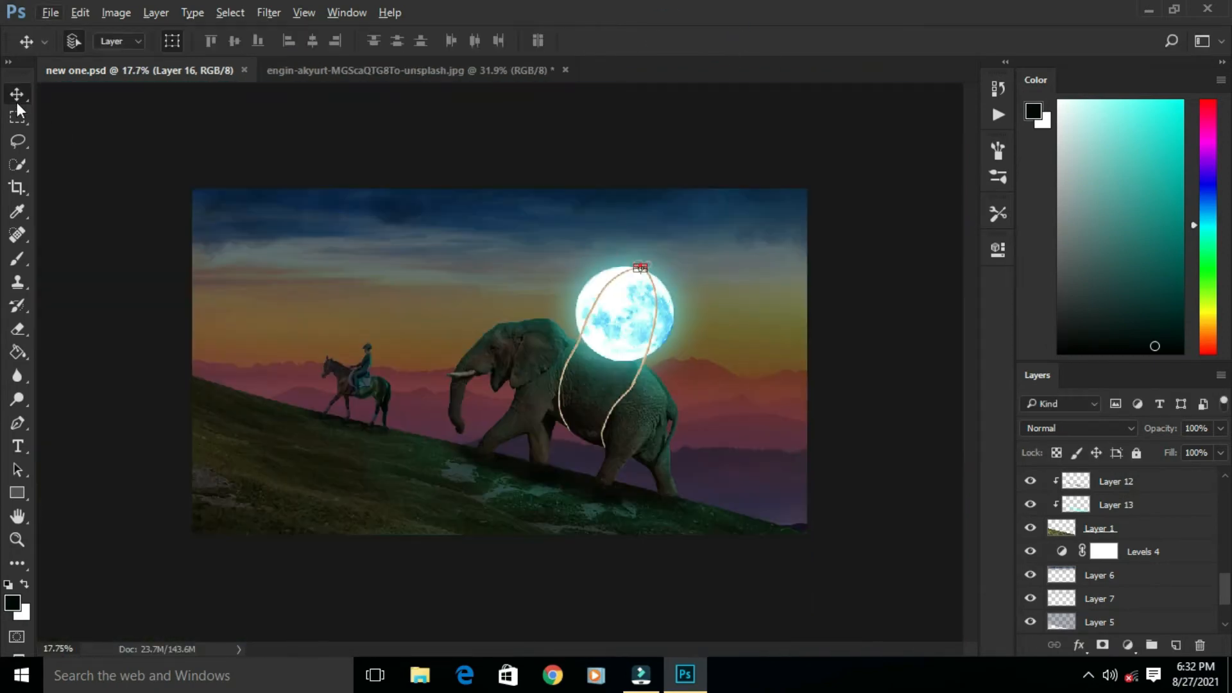
Group all the rope layers from Layer 16 down to Layer 14
{"action": "left_click", "coordinate": [904, 308]}
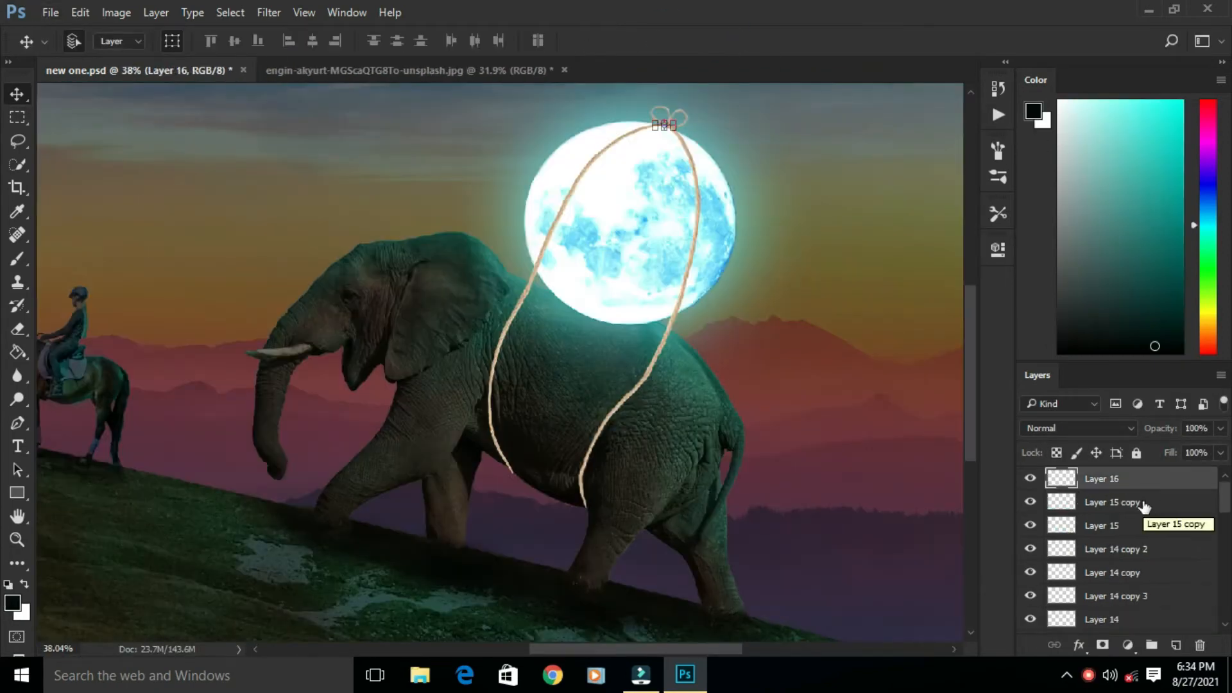
{"action": "left_click", "coordinate": [1120, 618], "text": "shift"}
{"action": "left_click", "coordinate": [1152, 646]}
Add a Levels adjustment clipped to the rope group and darken the ropes with it
{"action": "left_click", "coordinate": [1128, 645]}
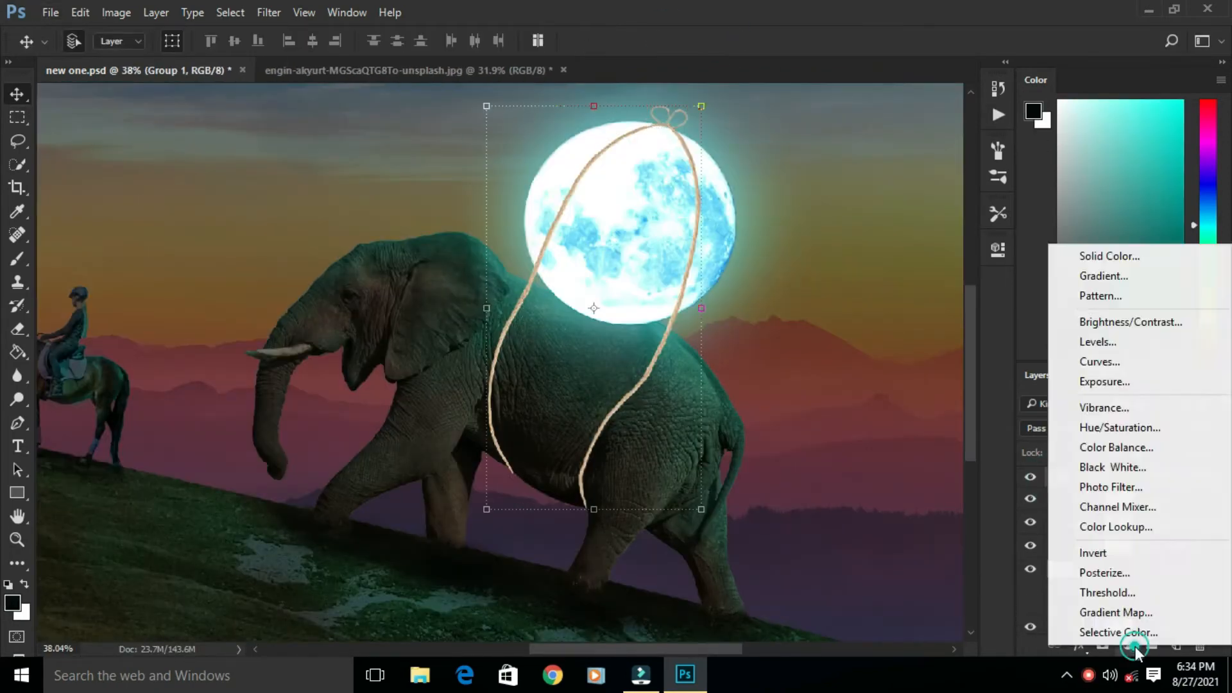
{"action": "left_click", "coordinate": [1086, 344]}
{"action": "left_click_drag", "start_coordinate": [955, 479], "coordinate": [802, 480]}
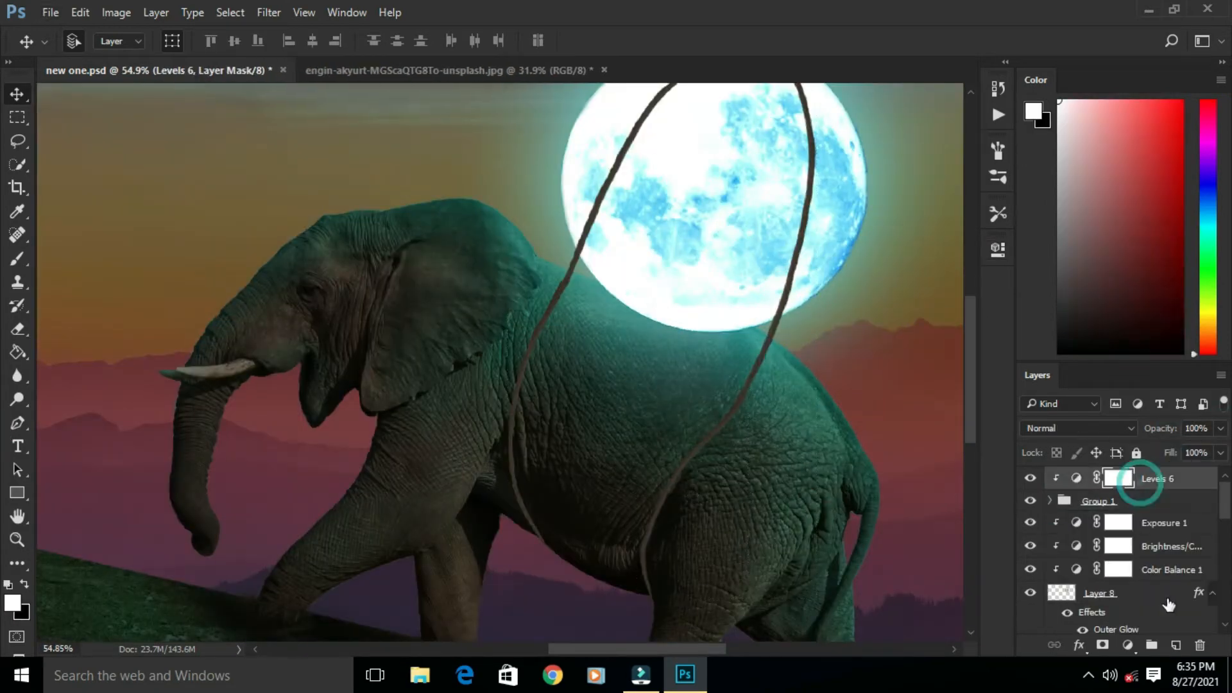
Create a new layer directly below the rope group and set its blend mode to Darken
{"action": "key", "text": "ctrl+shift+alt+n"}
{"action": "mouse_move", "coordinate": [1146, 475]}
{"action": "left_mouse_down"}
{"action": "mouse_move", "coordinate": [1131, 614]}
{"action": "mouse_move", "coordinate": [1123, 533]}
{"action": "left_mouse_up"}
{"action": "left_click", "coordinate": [1079, 428]}
{"action": "left_click", "coordinate": [1049, 116]}
Paint soft black shadows beside the ropes on the elephant's body with a Darken brush at 29% opacity
{"action": "key", "text": "b"}
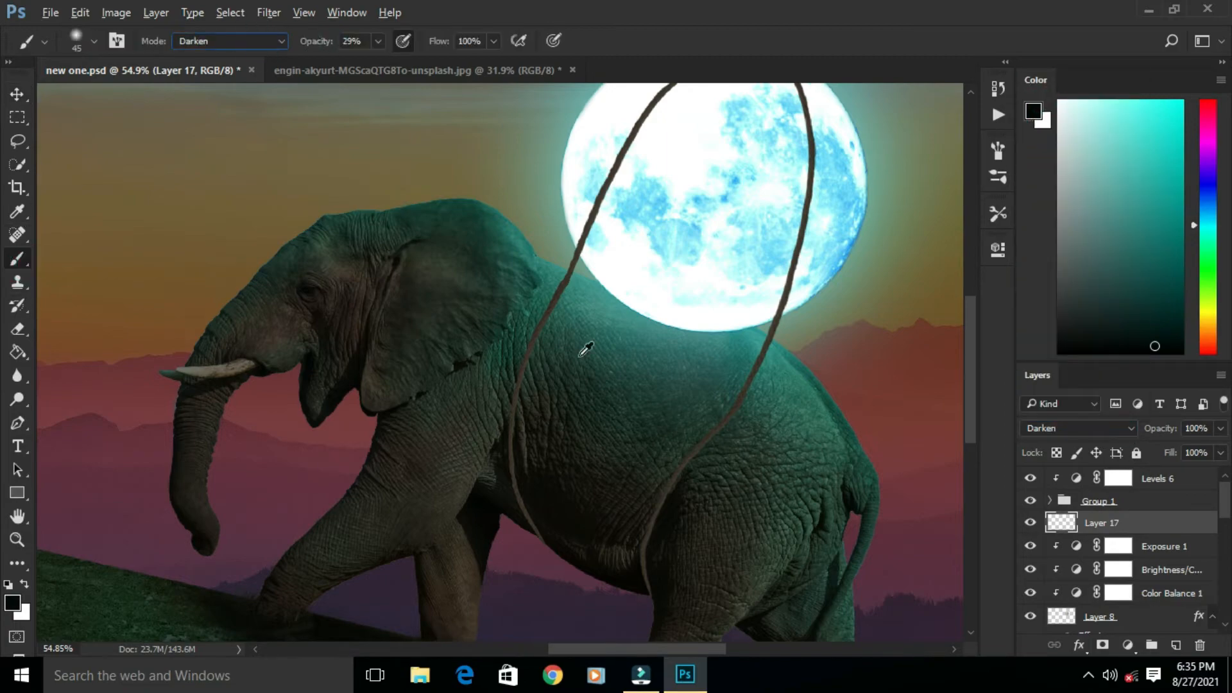
{"action": "scroll", "coordinate": [586, 350], "scroll_direction": "up", "scroll_amount": 3}
{"action": "key", "text": "bracketleft"}
{"action": "key", "text": "bracketleft"}
{"action": "key", "text": "bracketleft"}
{"action": "left_click_drag", "start_coordinate": [593, 342], "coordinate": [526, 507]}
{"action": "left_click_drag", "start_coordinate": [529, 513], "coordinate": [561, 300]}
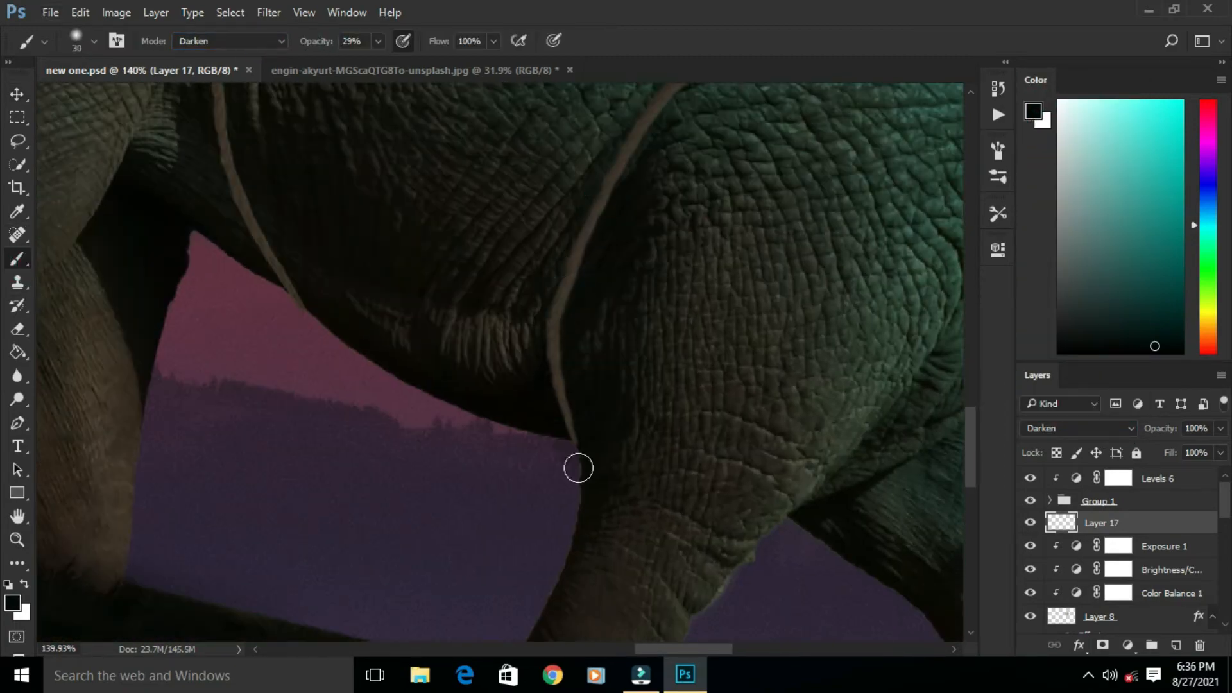
{"action": "left_click_drag", "start_coordinate": [577, 468], "coordinate": [504, 624]}
Deepen the shadow along the rear rope with a 20 px brush at 62% opacity
{"action": "left_click_drag", "start_coordinate": [305, 44], "coordinate": [319, 48]}
{"action": "left_click_drag", "start_coordinate": [570, 279], "coordinate": [636, 226]}
{"action": "left_click_drag", "start_coordinate": [636, 226], "coordinate": [539, 349]}
{"action": "left_click_drag", "start_coordinate": [310, 42], "coordinate": [317, 43]}
{"action": "left_click_drag", "start_coordinate": [567, 280], "coordinate": [547, 303]}
{"action": "left_click_drag", "start_coordinate": [621, 236], "coordinate": [548, 353]}
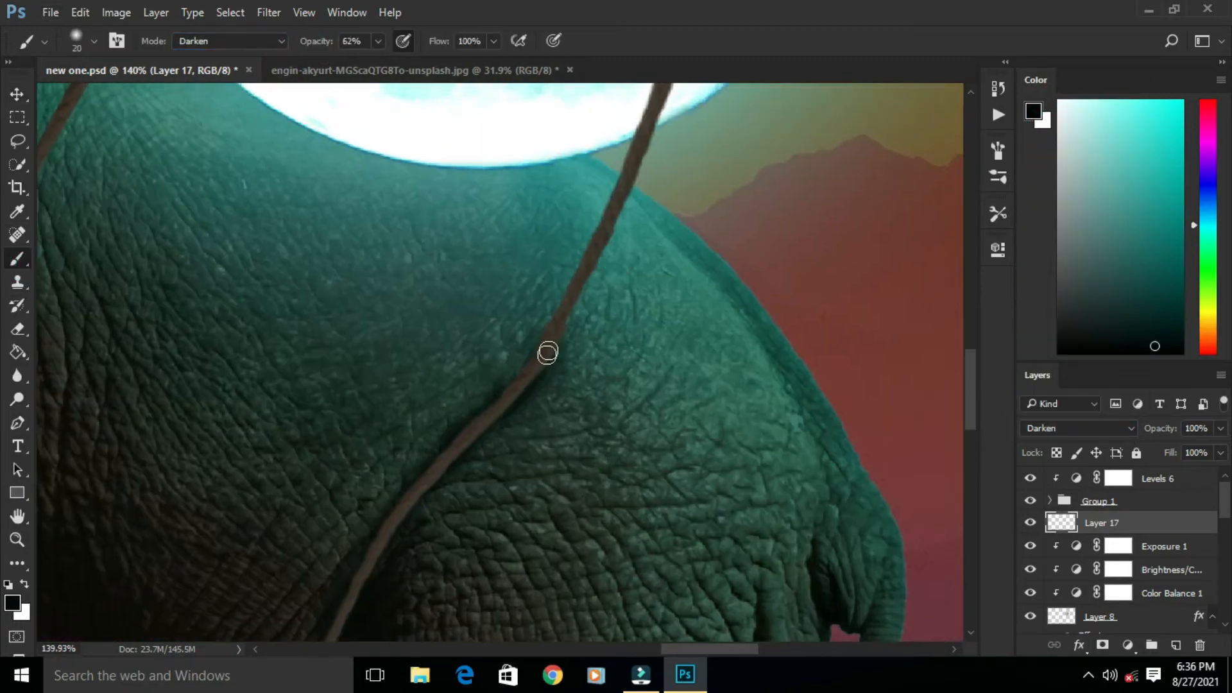
{"action": "scroll", "coordinate": [567, 303], "scroll_direction": "down", "scroll_amount": 3}
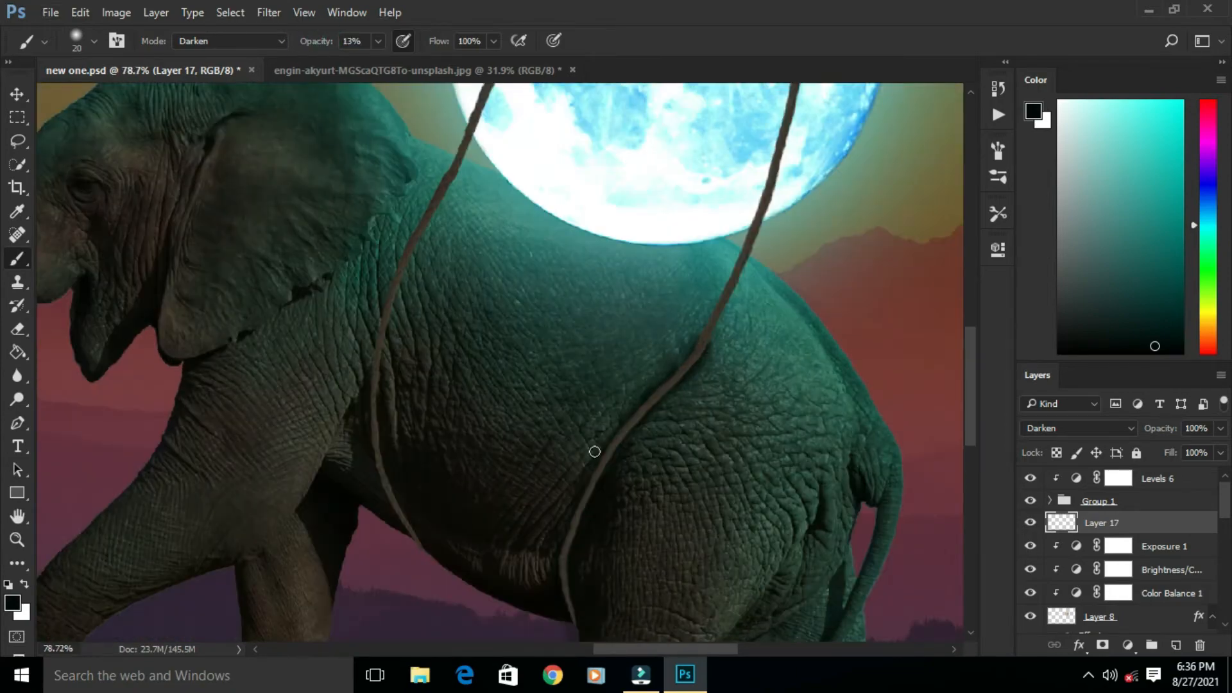
Paint shadows along the front rope with a 20 px brush at 44% and 62% opacity
{"action": "scroll", "coordinate": [638, 588], "scroll_direction": "up", "scroll_amount": 2}
{"action": "left_click_drag", "start_coordinate": [308, 48], "coordinate": [326, 48]}
{"action": "scroll", "coordinate": [489, 321], "scroll_direction": "down", "scroll_amount": 3}
{"action": "scroll", "coordinate": [472, 513], "scroll_direction": "up", "scroll_amount": 5}
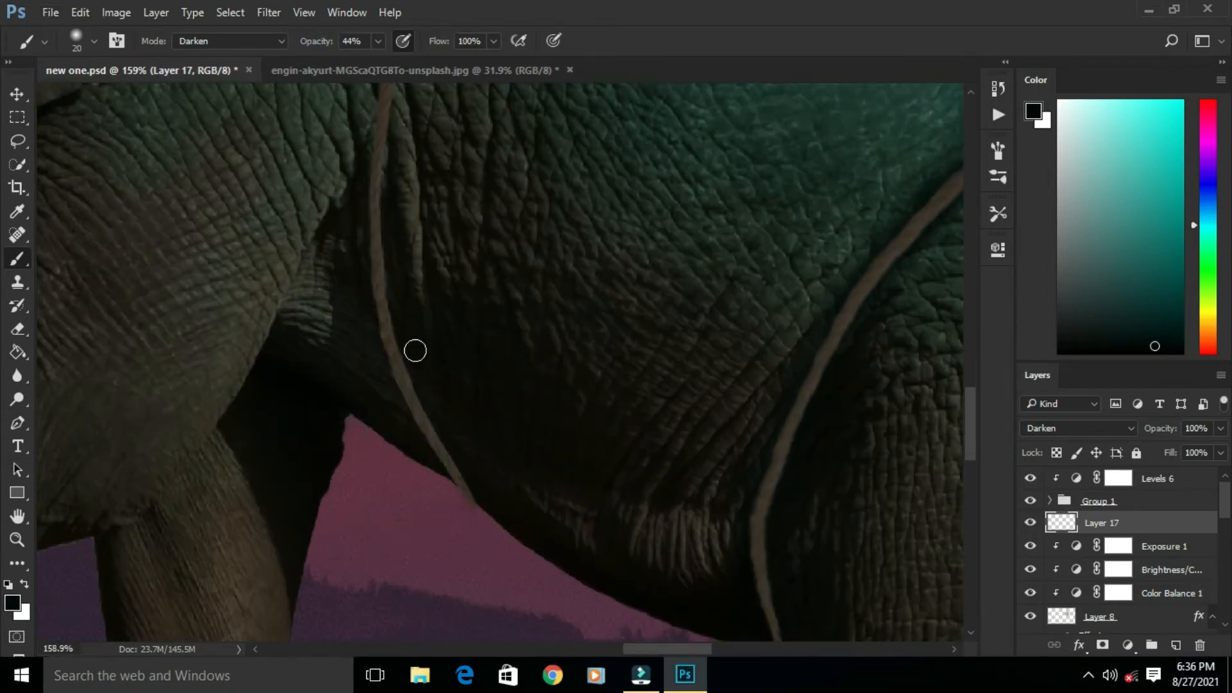
{"action": "scroll", "coordinate": [415, 351], "scroll_direction": "up", "scroll_amount": 4}
{"action": "scroll", "coordinate": [386, 473], "scroll_direction": "up", "scroll_amount": 3}
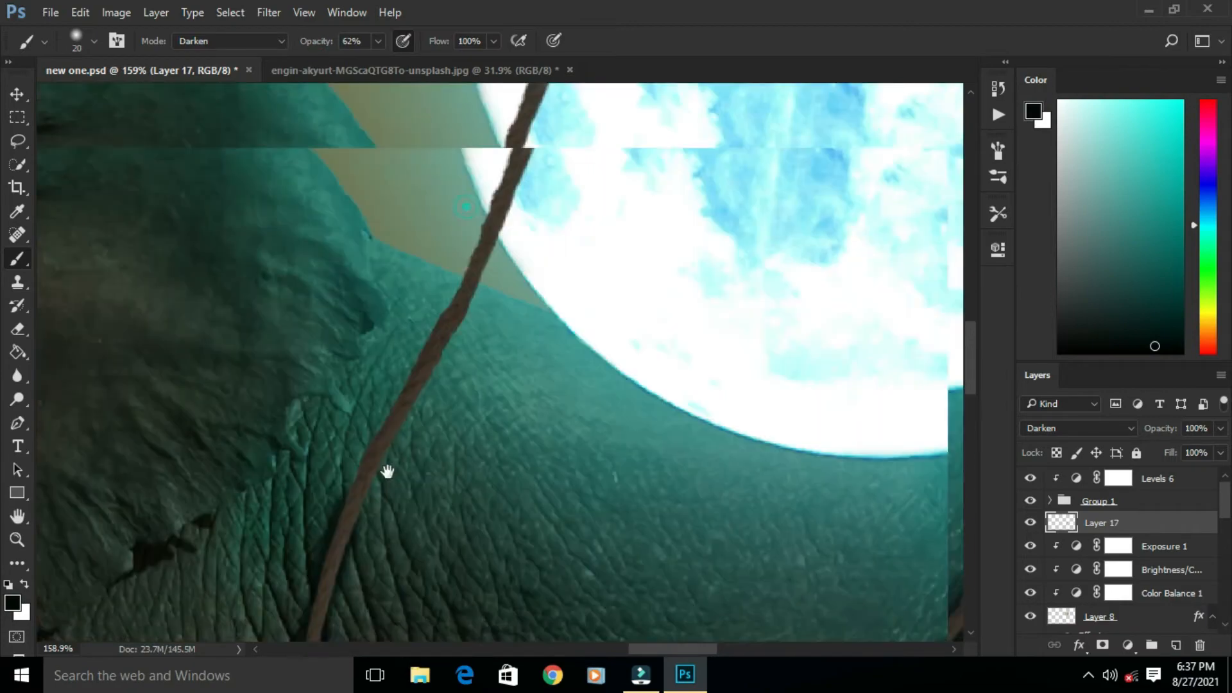
Soften the shadow around the lower front rope with a 50 px brush at 9% opacity
{"action": "left_click_drag", "start_coordinate": [307, 50], "coordinate": [302, 49]}
{"action": "scroll", "coordinate": [389, 412], "scroll_direction": "down", "scroll_amount": 5}
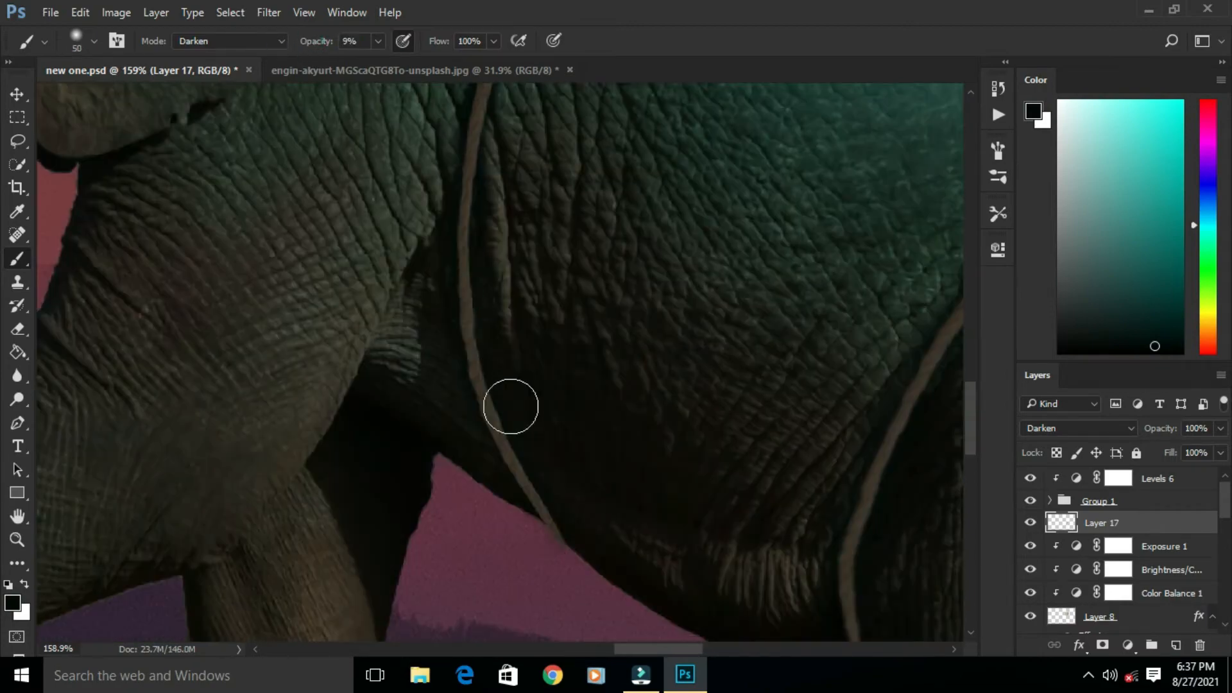
{"action": "scroll", "coordinate": [638, 434], "scroll_direction": "up", "scroll_amount": 3}
{"action": "scroll", "coordinate": [541, 330], "scroll_direction": "down", "scroll_amount": 1}
Brush faint shadows on the elephant's back around the rear rope and moon at 9% opacity, and save the file
{"action": "scroll", "coordinate": [514, 357], "scroll_direction": "up", "scroll_amount": 3}
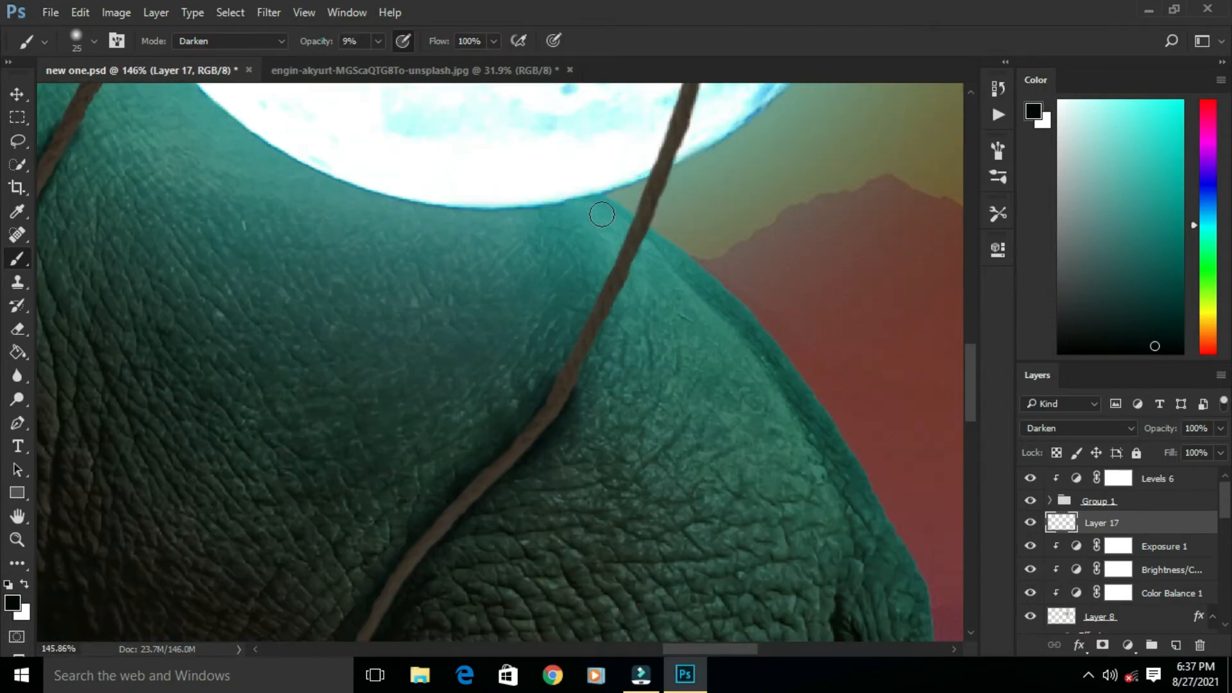
{"action": "left_click_drag", "start_coordinate": [567, 243], "coordinate": [569, 273]}
{"action": "left_click_drag", "start_coordinate": [360, 212], "coordinate": [592, 334]}
{"action": "left_click_drag", "start_coordinate": [341, 221], "coordinate": [423, 192]}
{"action": "key", "text": "ctrl+0"}
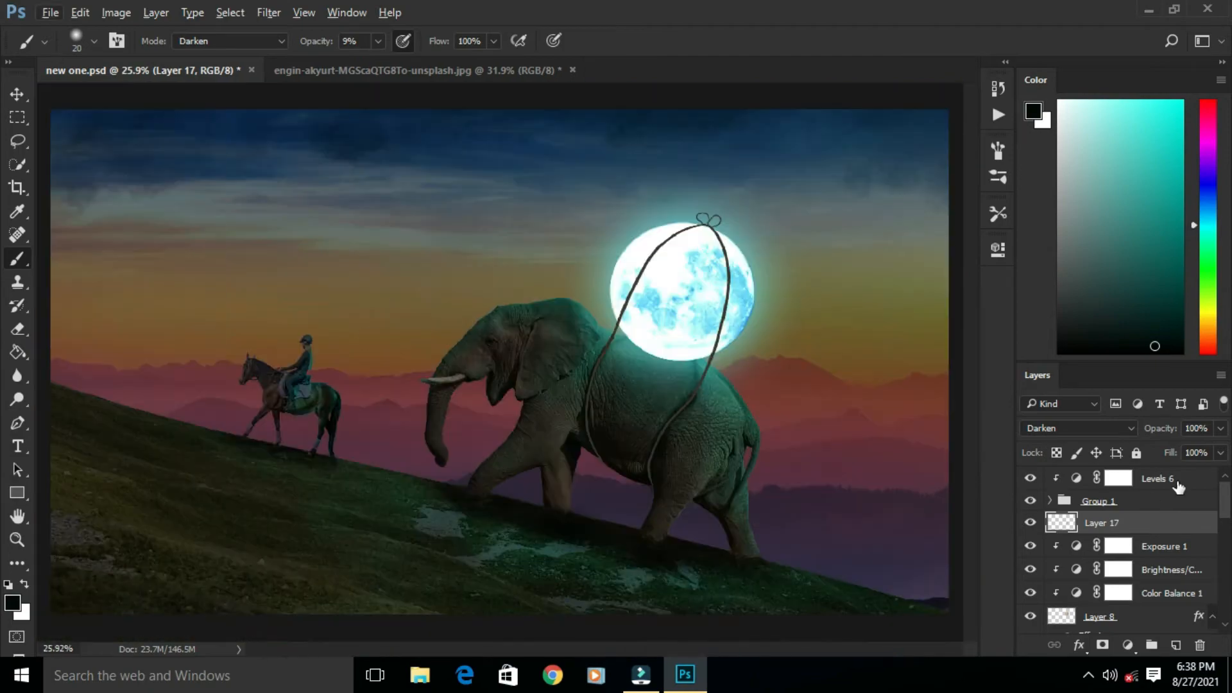
{"action": "left_click_drag", "start_coordinate": [1226, 458], "coordinate": [1227, 458]}
{"action": "key", "text": "ctrl+s"}
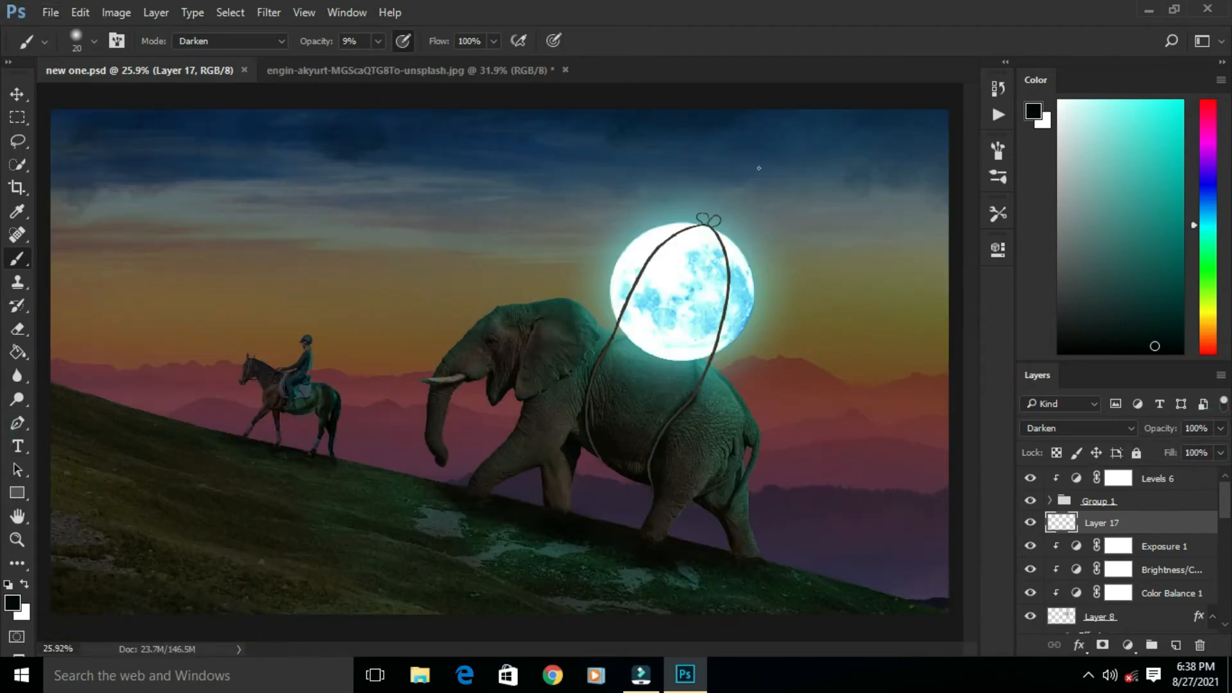
Select the front rope's layer inside the rope group and set the brush to Overlay mode
{"action": "scroll", "coordinate": [712, 425], "scroll_direction": "up", "scroll_amount": 10}
{"action": "left_click_drag", "start_coordinate": [685, 385], "coordinate": [718, 595]}
{"action": "left_click", "coordinate": [1050, 501]}
{"action": "key", "text": "v"}
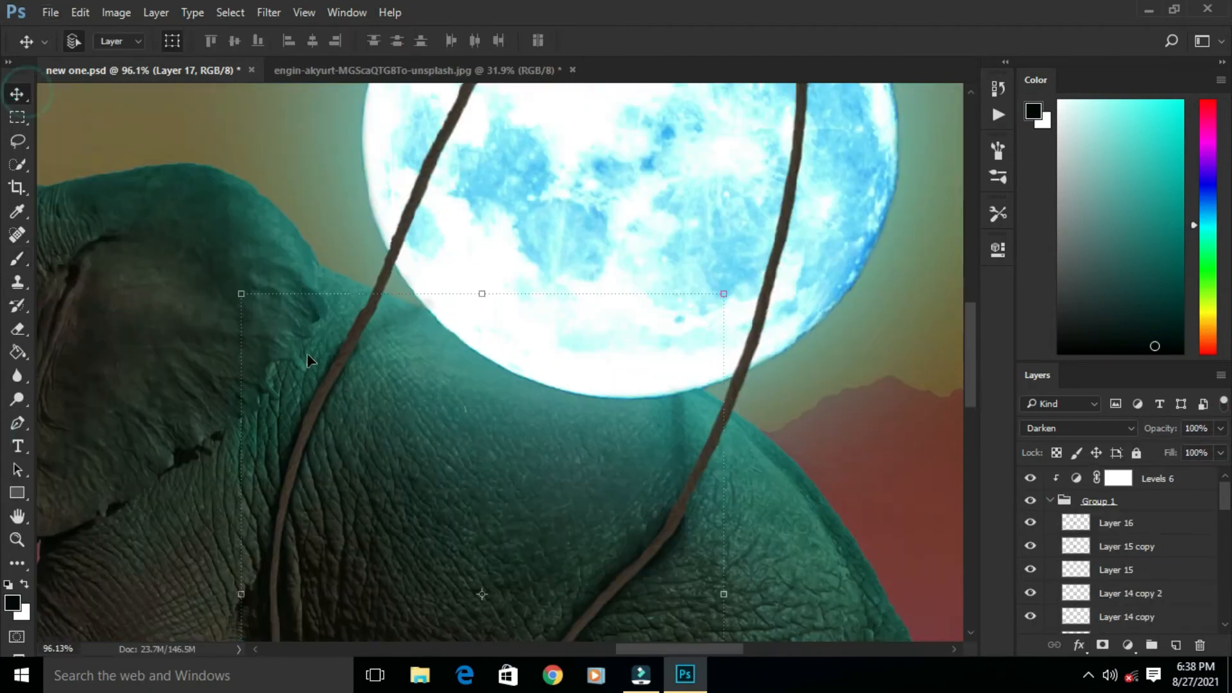
{"action": "left_click", "coordinate": [322, 387]}
{"action": "key", "text": "b"}
{"action": "left_click", "coordinate": [230, 41]}
{"action": "left_click", "coordinate": [211, 242]}
Try the Overlay blend mode on the front rope's Layer 14, and restore it to Normal
{"action": "left_click", "coordinate": [1081, 429]}
{"action": "left_click", "coordinate": [1062, 231]}
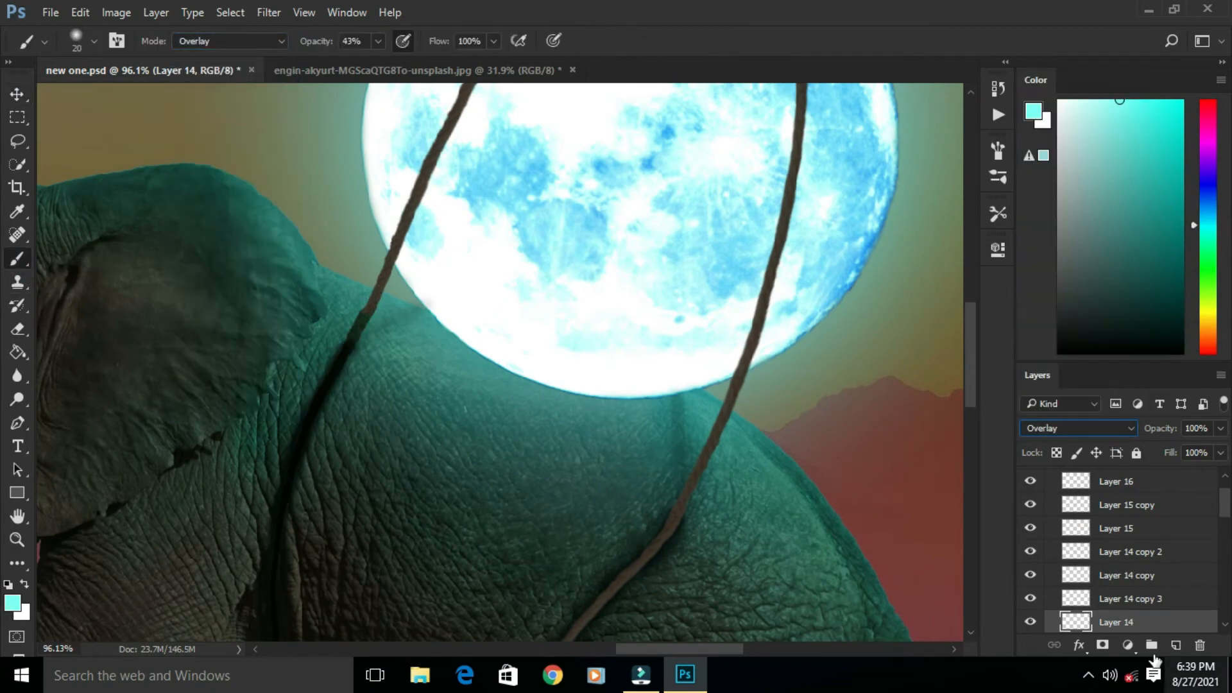
{"action": "left_click", "coordinate": [1080, 429]}
{"action": "left_click", "coordinate": [1053, 79]}
Try painting light cyan highlights on the front rope with a 9 px Overlay brush at 13% opacity
{"action": "scroll", "coordinate": [370, 321], "scroll_direction": "down", "scroll_amount": 7}
{"action": "left_click_drag", "start_coordinate": [313, 44], "coordinate": [293, 44]}
{"action": "key", "text": "bracketleft"}
{"action": "key", "text": "bracketleft"}
{"action": "scroll", "coordinate": [349, 385], "scroll_direction": "up", "scroll_amount": 8}
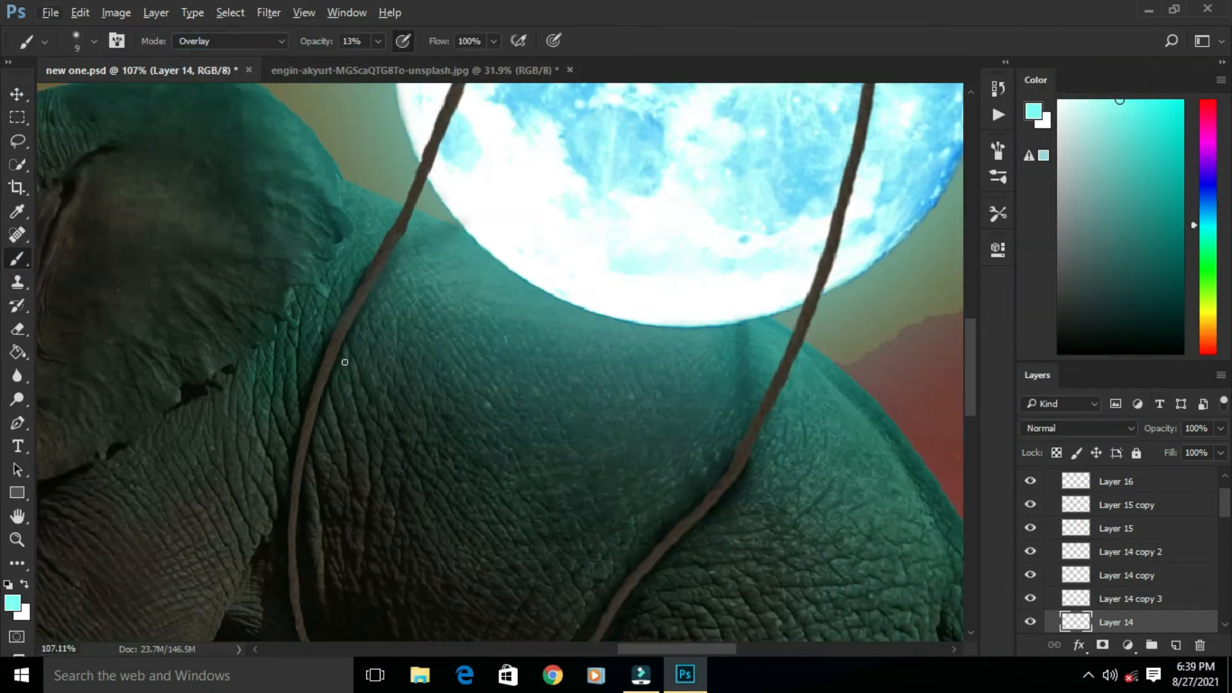
{"action": "left_click_drag", "start_coordinate": [350, 347], "coordinate": [347, 276]}
Revert the history to the brush stroke on shadow Layer 17, before the changes to the front rope
{"action": "left_click", "coordinate": [998, 115]}
{"action": "left_click", "coordinate": [998, 89]}
{"action": "left_click", "coordinate": [864, 123]}
{"action": "left_click", "coordinate": [873, 125]}
{"action": "left_click", "coordinate": [879, 154]}
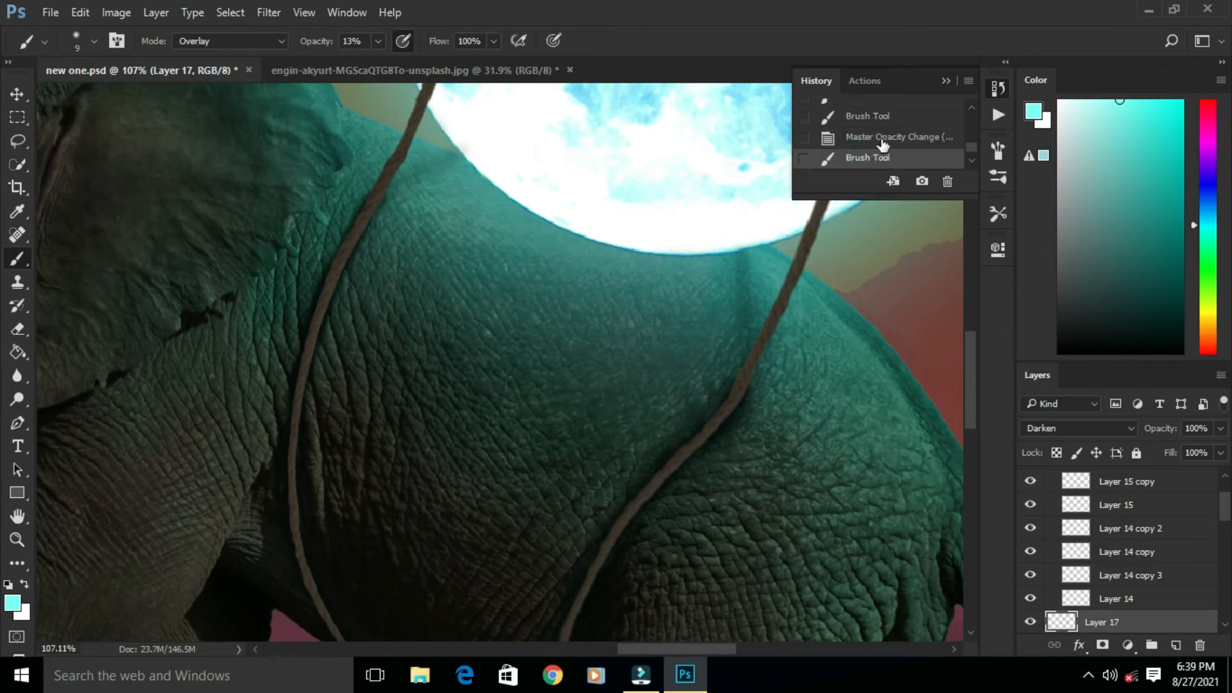
{"action": "left_click", "coordinate": [998, 89]}
Add an Overlay layer clipped to the front rope and paint light cyan glow on it at 32% brush opacity
{"action": "key", "text": "v"}
{"action": "left_click", "coordinate": [1116, 598]}
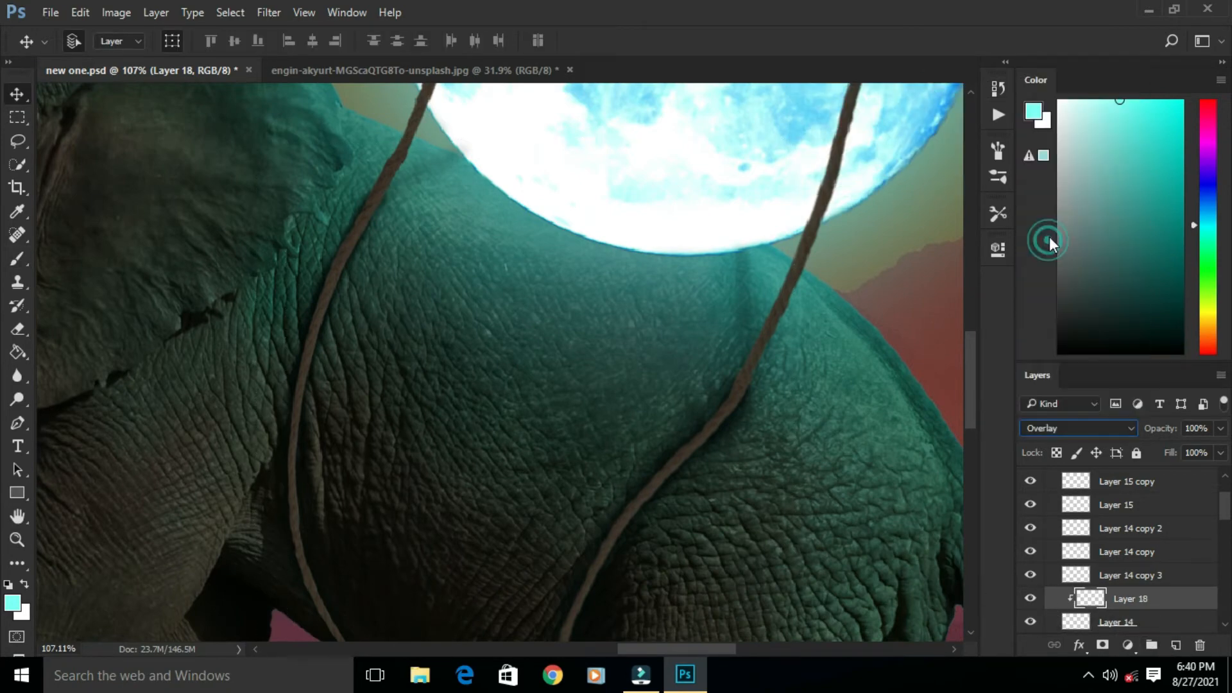
{"action": "key", "text": "b"}
{"action": "scroll", "coordinate": [325, 478], "scroll_direction": "down", "scroll_amount": 6}
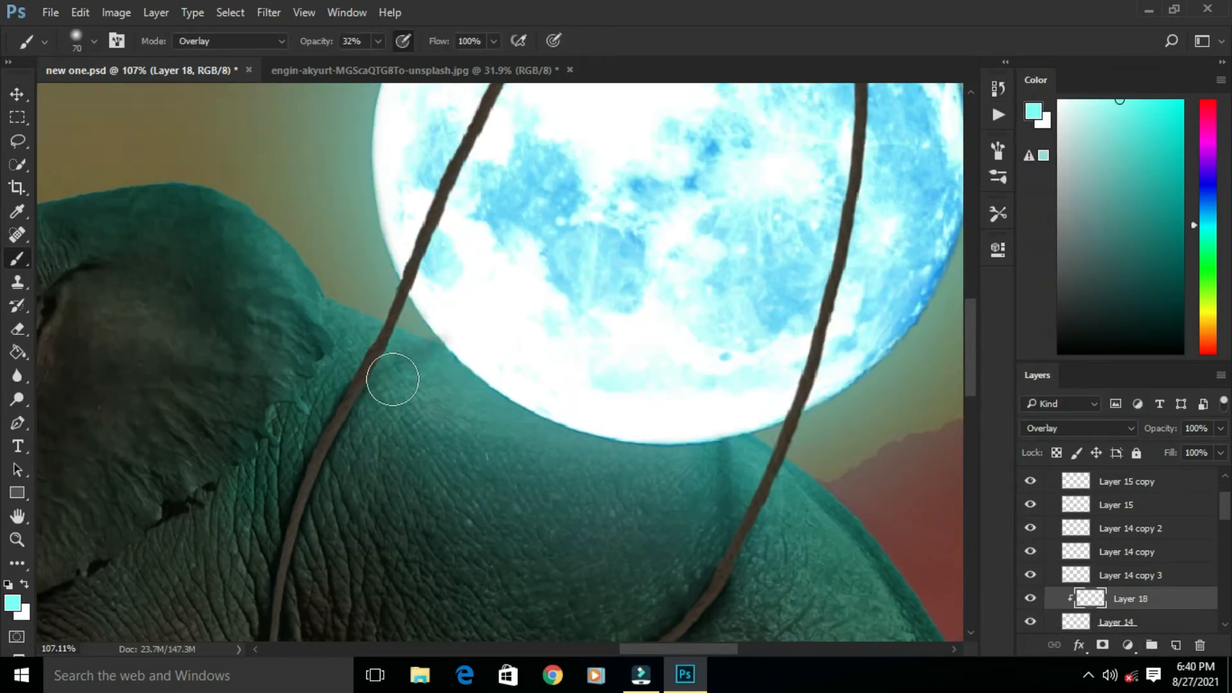
Strengthen the cyan glow on the front rope with the brush at 76% opacity
{"action": "key", "text": "7"}
{"action": "key", "text": "6"}
{"action": "scroll", "coordinate": [362, 319], "scroll_direction": "down", "scroll_amount": 3}
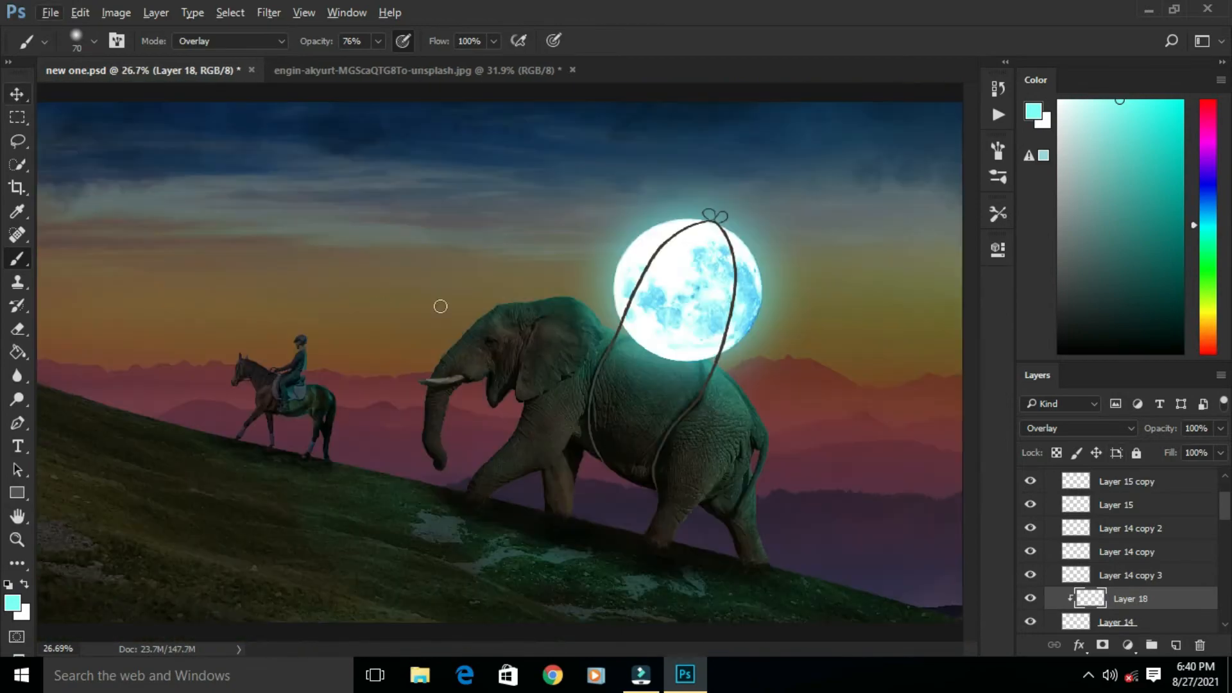
Erase excess cyan glow from the front rope on Layer 18 with a soft 30 px eraser
{"action": "scroll", "coordinate": [599, 404], "scroll_direction": "up", "scroll_amount": 10}
{"action": "key", "text": "e"}
{"action": "left_click", "coordinate": [92, 42]}
{"action": "left_click", "coordinate": [97, 176]}
{"action": "left_click", "coordinate": [624, 187]}
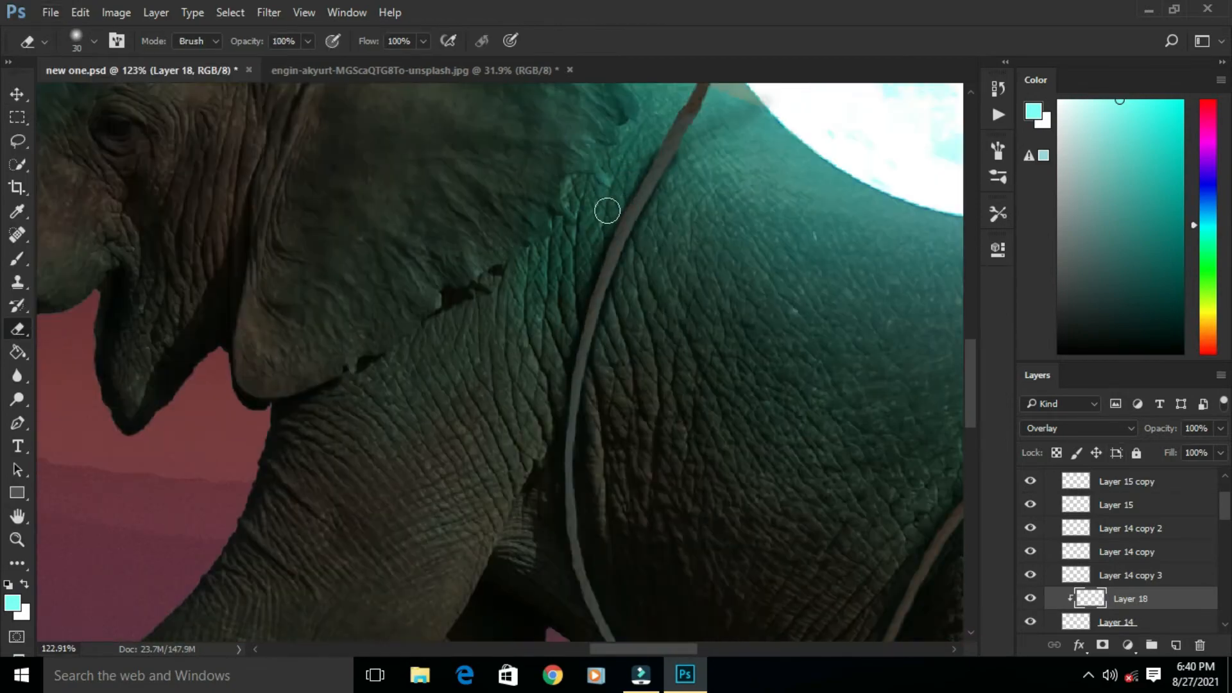
{"action": "scroll", "coordinate": [565, 385], "scroll_direction": "down", "scroll_amount": 5}
{"action": "scroll", "coordinate": [575, 294], "scroll_direction": "up", "scroll_amount": 3}
{"action": "scroll", "coordinate": [577, 379], "scroll_direction": "down", "scroll_amount": 6}
Select the rear rope's Layer 14 copy 3, add a new layer above it and clip it to the rope
{"action": "key", "text": "v"}
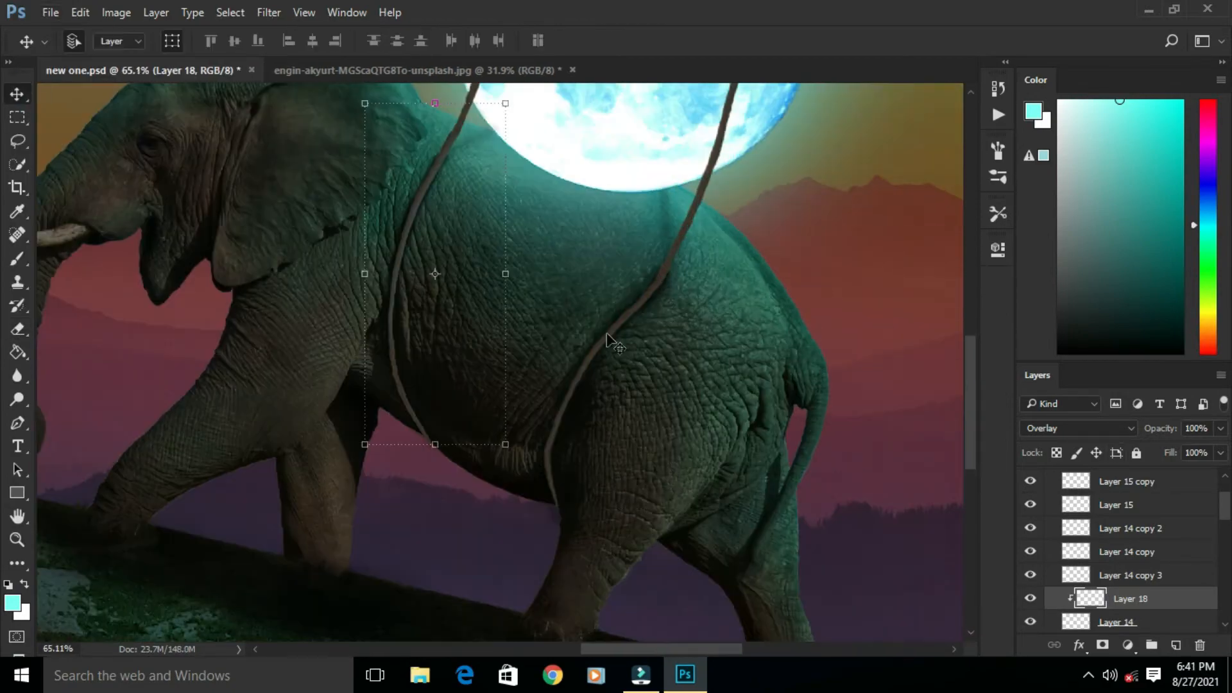
{"action": "left_click", "coordinate": [613, 335]}
{"action": "left_click", "coordinate": [1176, 645]}
{"action": "right_click", "coordinate": [1144, 576]}
{"action": "left_click", "coordinate": [1079, 332]}
{"action": "left_click", "coordinate": [18, 258]}
{"action": "scroll", "coordinate": [568, 201], "scroll_direction": "up", "scroll_amount": 4}
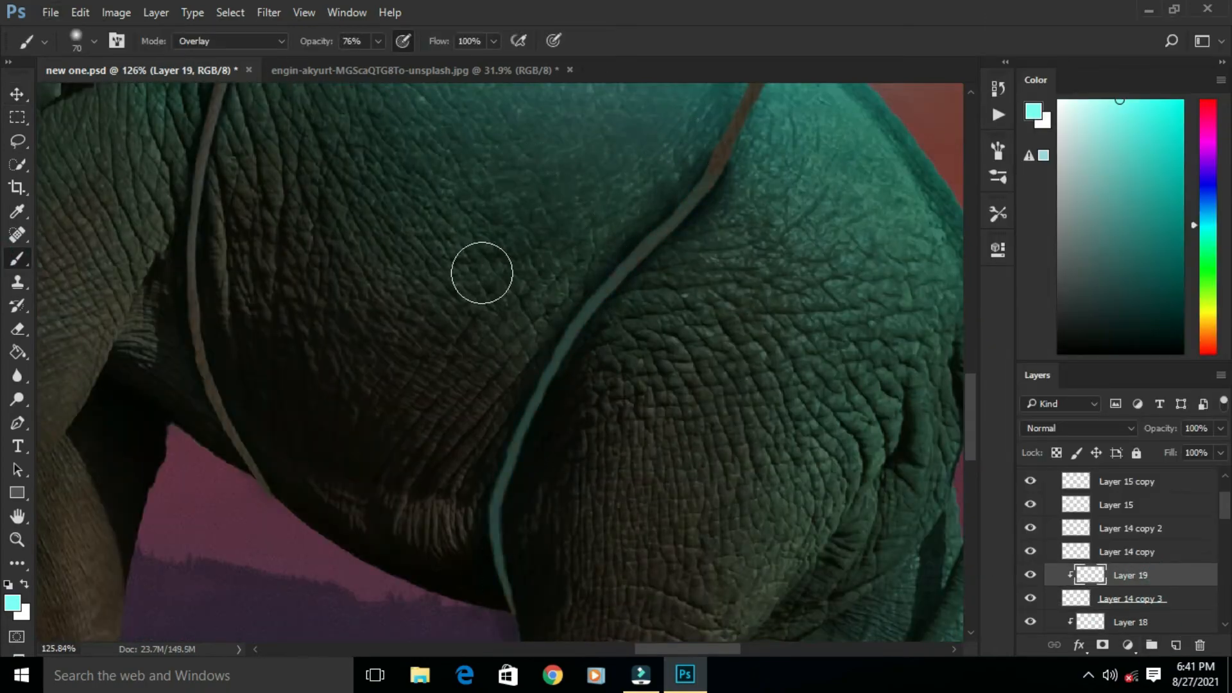
Try painting cyan along the rear rope at 76% brush opacity, and revert the strokes in the history
{"action": "left_click_drag", "start_coordinate": [709, 166], "coordinate": [622, 286]}
{"action": "scroll", "coordinate": [565, 378], "scroll_direction": "down", "scroll_amount": 5}
{"action": "scroll", "coordinate": [576, 390], "scroll_direction": "up", "scroll_amount": 5}
{"action": "left_click", "coordinate": [998, 88]}
{"action": "left_click", "coordinate": [886, 141]}
{"action": "left_click", "coordinate": [998, 89]}
Paint a subtle cyan glow on the rear rope at 24% brush opacity and erase the excess
{"action": "left_click_drag", "start_coordinate": [315, 41], "coordinate": [258, 32]}
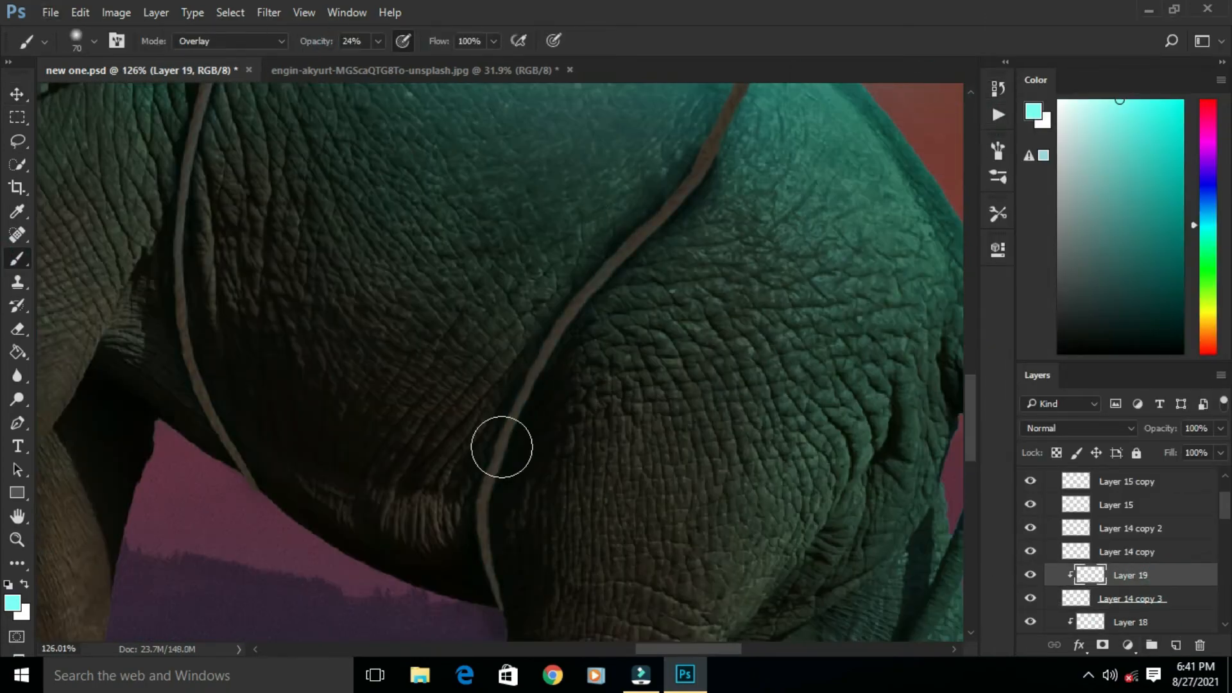
{"action": "key", "text": "e"}
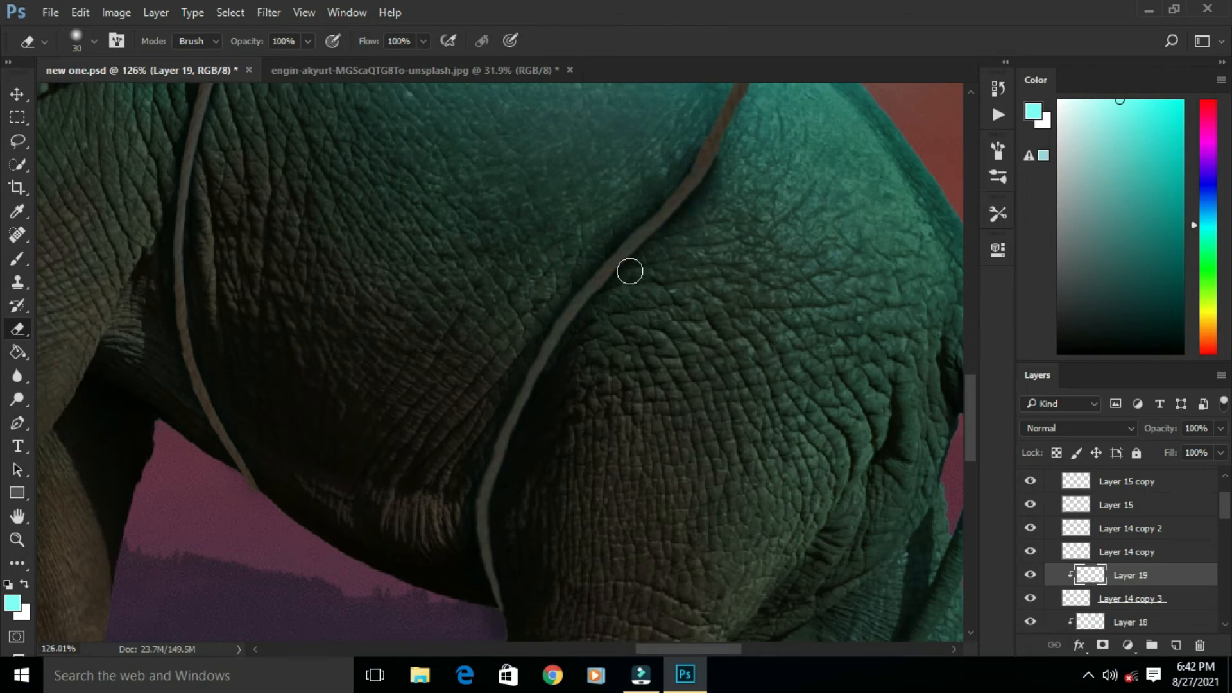
{"action": "scroll", "coordinate": [474, 502], "scroll_direction": "down", "scroll_amount": 5}
{"action": "scroll", "coordinate": [584, 480], "scroll_direction": "up", "scroll_amount": 4}
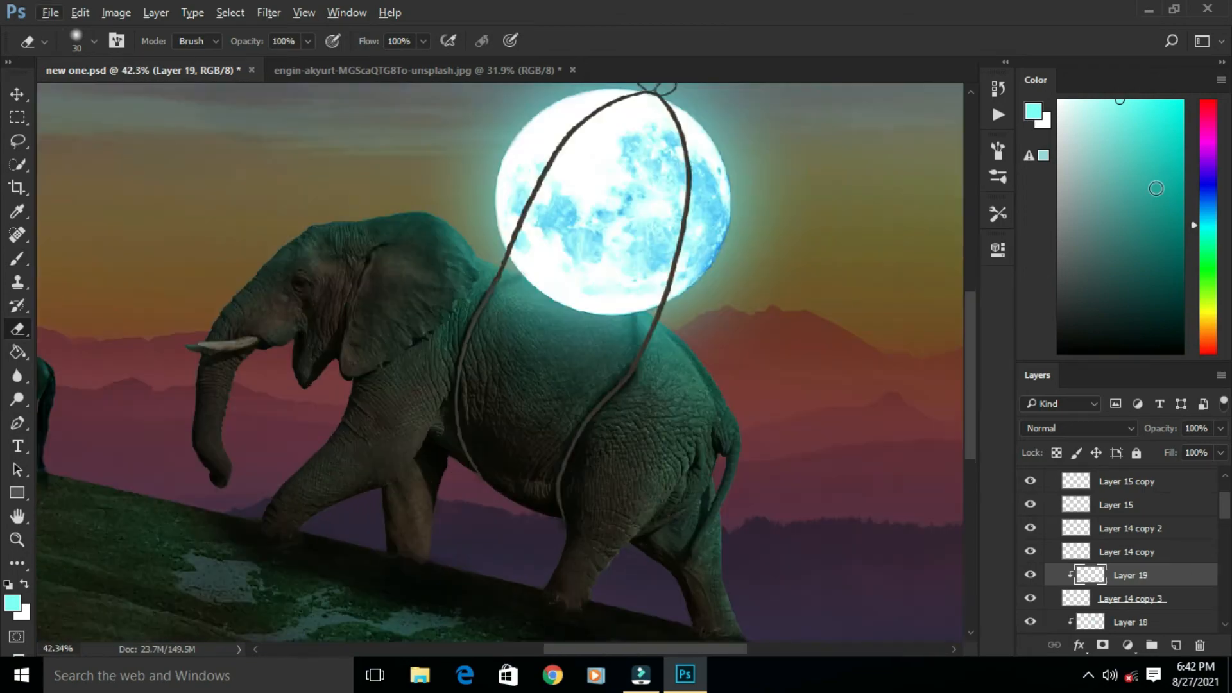
Reset the colors to black and white and paint black over the lower front rope with an Overlay brush at 100% opacity
{"action": "key", "text": "d"}
{"action": "key", "text": "b"}
{"action": "key", "text": "alt+bracketleft"}
{"action": "key", "text": "alt+bracketleft"}
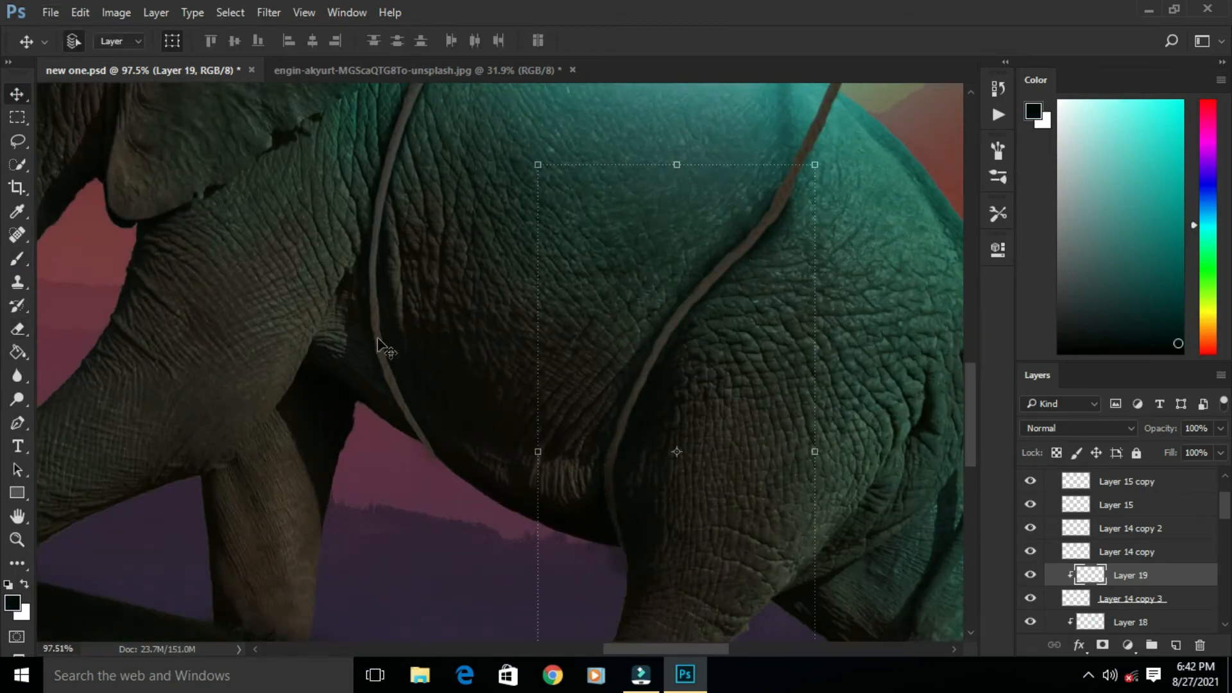
Try the Normal blend mode on Layer 18 and return it to Overlay
{"action": "left_click", "coordinate": [1080, 428]}
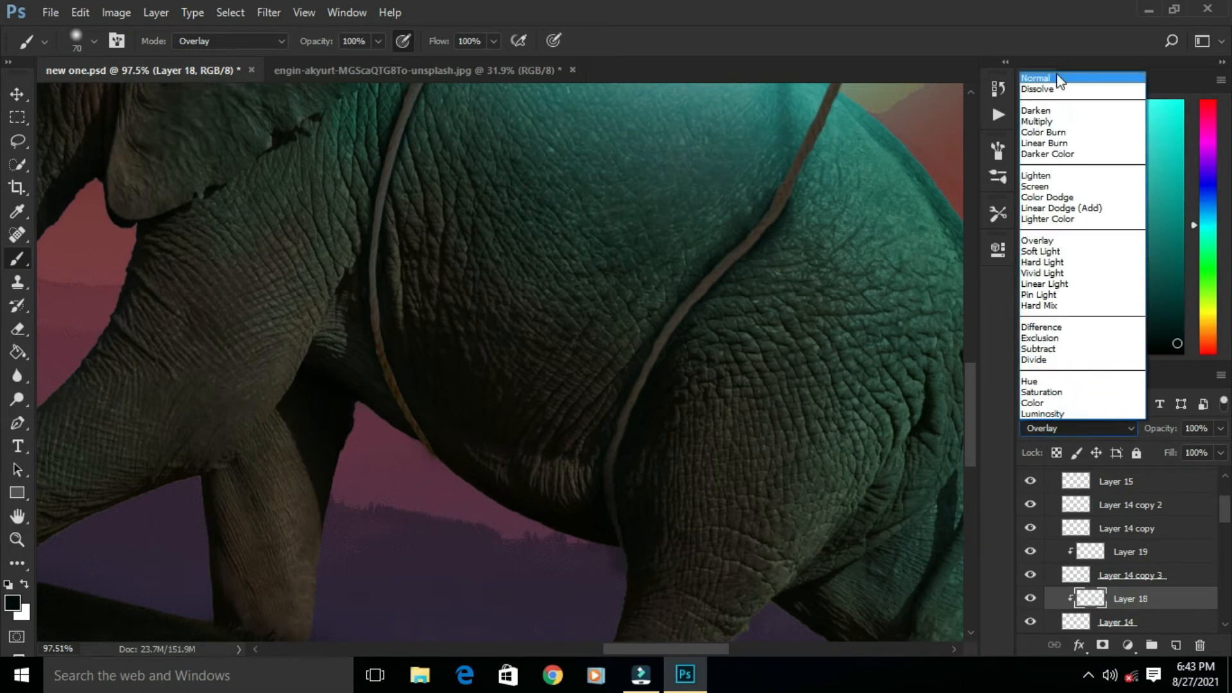
{"action": "left_click", "coordinate": [1059, 78]}
{"action": "left_click", "coordinate": [1080, 428]}
{"action": "left_click", "coordinate": [1036, 242]}
Paint the lower front rope on Layer 18 with a Normal-mode brush at 24% opacity, using a dark color sampled from the image
{"action": "left_click", "coordinate": [1087, 622]}
{"action": "left_click", "coordinate": [1087, 598]}
{"action": "left_click", "coordinate": [229, 41]}
{"action": "left_click", "coordinate": [199, 57]}
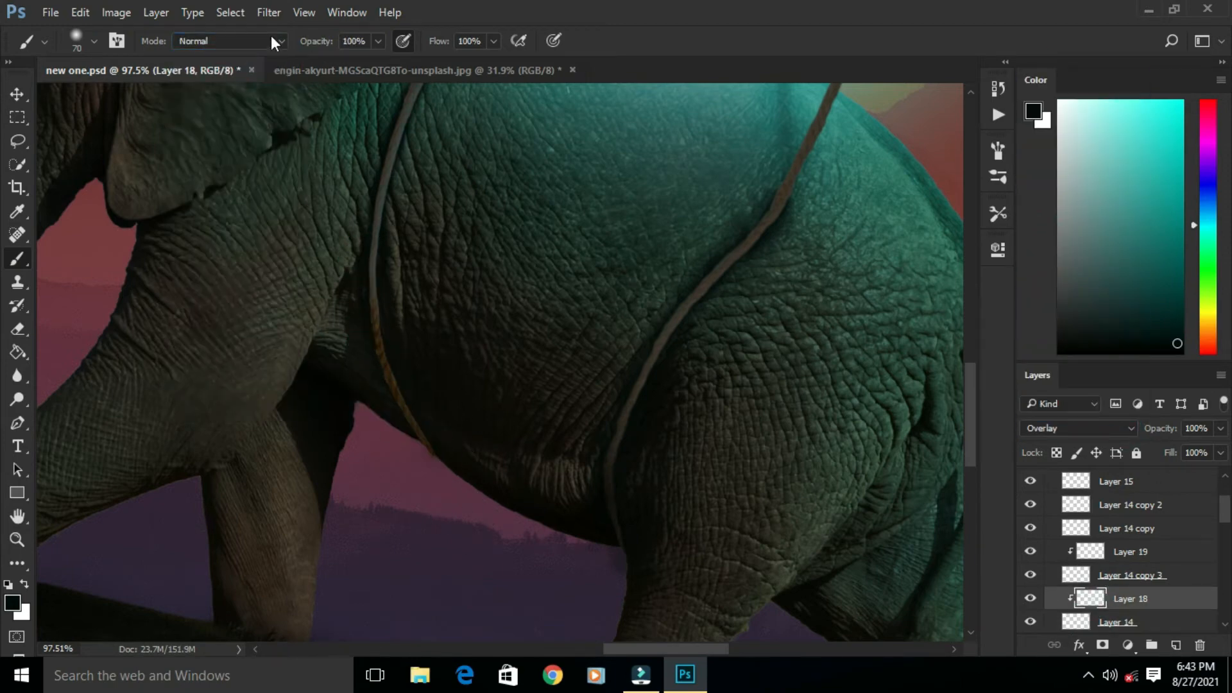
{"action": "left_click", "coordinate": [372, 349], "text": "alt"}
{"action": "key", "text": "2"}
{"action": "key", "text": "4"}
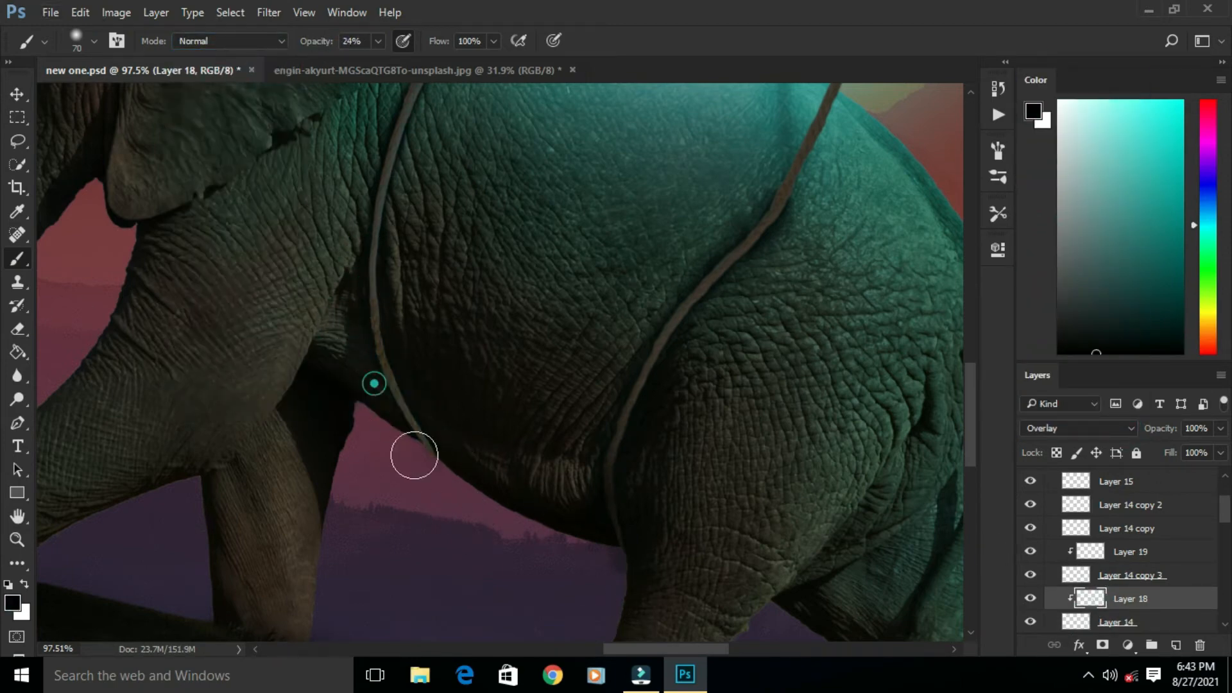
Select Layer 14 and set up a smaller soft brush at 11% opacity for the end of the front rope
{"action": "left_click", "coordinate": [1111, 622]}
{"action": "scroll", "coordinate": [417, 449], "scroll_direction": "up", "scroll_amount": 12}
{"action": "scroll", "coordinate": [507, 248], "scroll_direction": "down", "scroll_amount": 20}
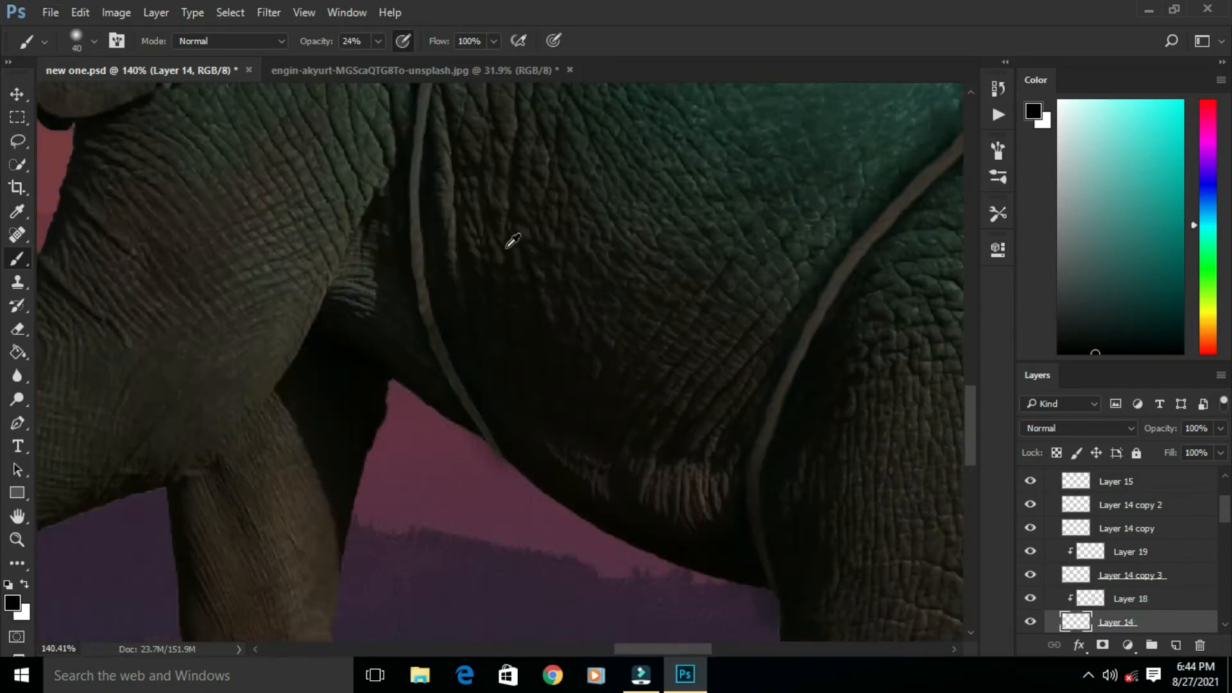
{"action": "key", "text": "bracketleft"}
{"action": "key", "text": "bracketleft"}
{"action": "key", "text": "bracketleft"}
{"action": "key", "text": "1"}
{"action": "key", "text": "1"}
Shade the elephant's back beneath the moon on Layer 3 with a 400 px angled soft brush in Darken mode at 37% opacity
{"action": "left_click", "coordinate": [17, 95]}
{"action": "left_click", "coordinate": [417, 301]}
{"action": "scroll", "coordinate": [589, 332], "scroll_direction": "up", "scroll_amount": 9}
{"action": "left_click", "coordinate": [17, 259]}
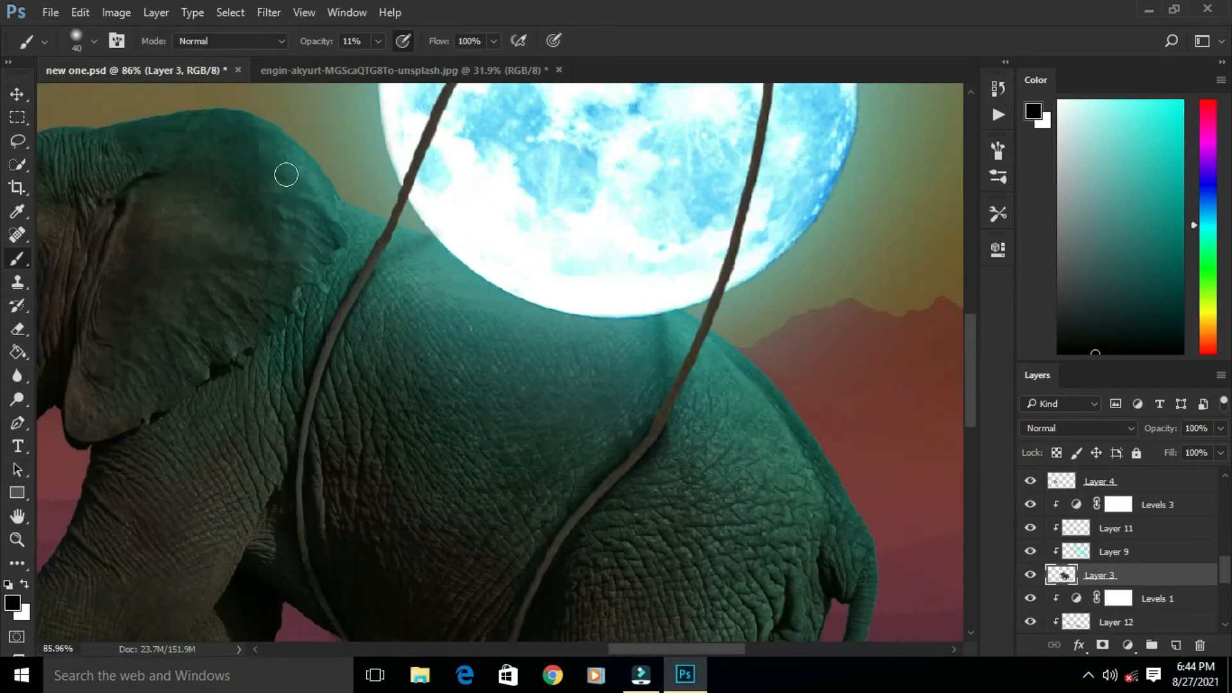
{"action": "scroll", "coordinate": [607, 344], "scroll_direction": "up", "scroll_amount": 5}
{"action": "left_click", "coordinate": [231, 41]}
{"action": "left_click", "coordinate": [192, 58]}
{"action": "left_click", "coordinate": [94, 41]}
{"action": "left_click", "coordinate": [124, 175]}
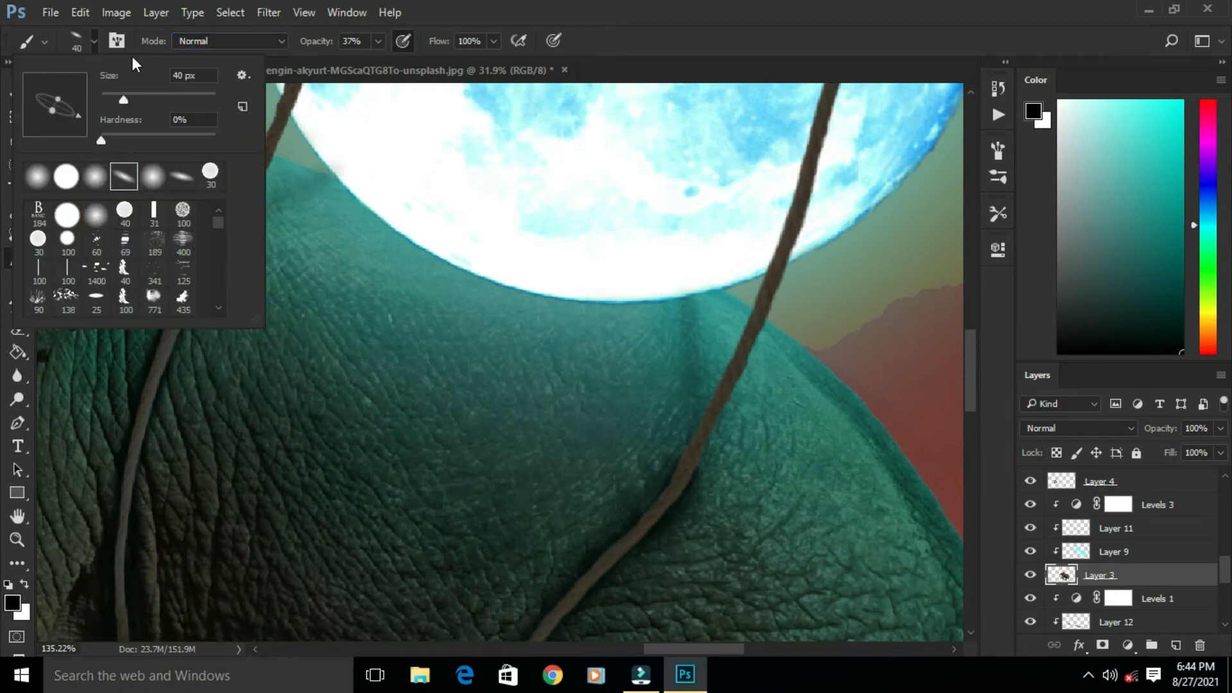
{"action": "left_click", "coordinate": [231, 41]}
{"action": "left_click", "coordinate": [194, 110]}
{"action": "left_click", "coordinate": [376, 256]}
{"action": "key", "text": "bracketright"}
{"action": "key", "text": "bracketright"}
{"action": "key", "text": "bracketright"}
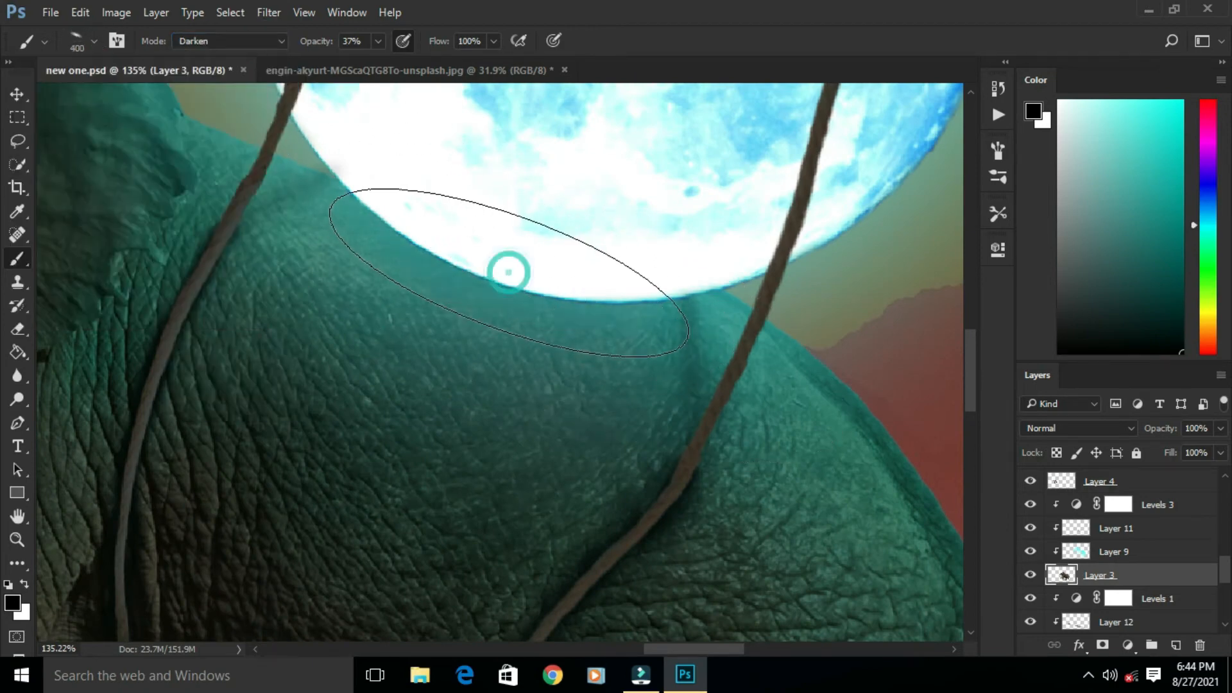
Compare the recent brush strokes on the elephant in the history and revert to an earlier stroke
{"action": "scroll", "coordinate": [518, 288], "scroll_direction": "down", "scroll_amount": 8}
{"action": "scroll", "coordinate": [518, 288], "scroll_direction": "down", "scroll_amount": 4}
{"action": "left_click", "coordinate": [998, 114]}
{"action": "left_click", "coordinate": [998, 88]}
{"action": "scroll", "coordinate": [858, 138], "scroll_direction": "up", "scroll_amount": 3}
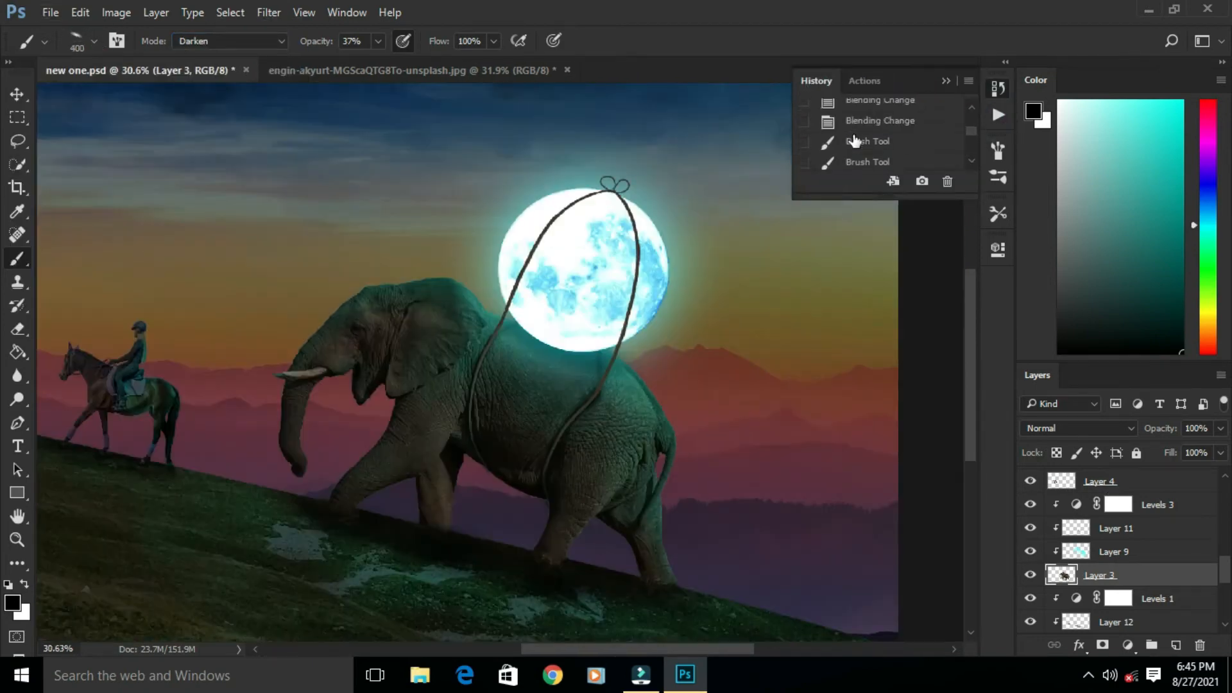
{"action": "left_click", "coordinate": [858, 139]}
{"action": "scroll", "coordinate": [860, 153], "scroll_direction": "down", "scroll_amount": 1}
{"action": "left_click", "coordinate": [861, 158]}
{"action": "left_click", "coordinate": [868, 135]}
{"action": "left_click", "coordinate": [869, 158]}
{"action": "scroll", "coordinate": [871, 154], "scroll_direction": "down", "scroll_amount": 1}
{"action": "left_click", "coordinate": [874, 135]}
{"action": "left_click", "coordinate": [877, 114]}
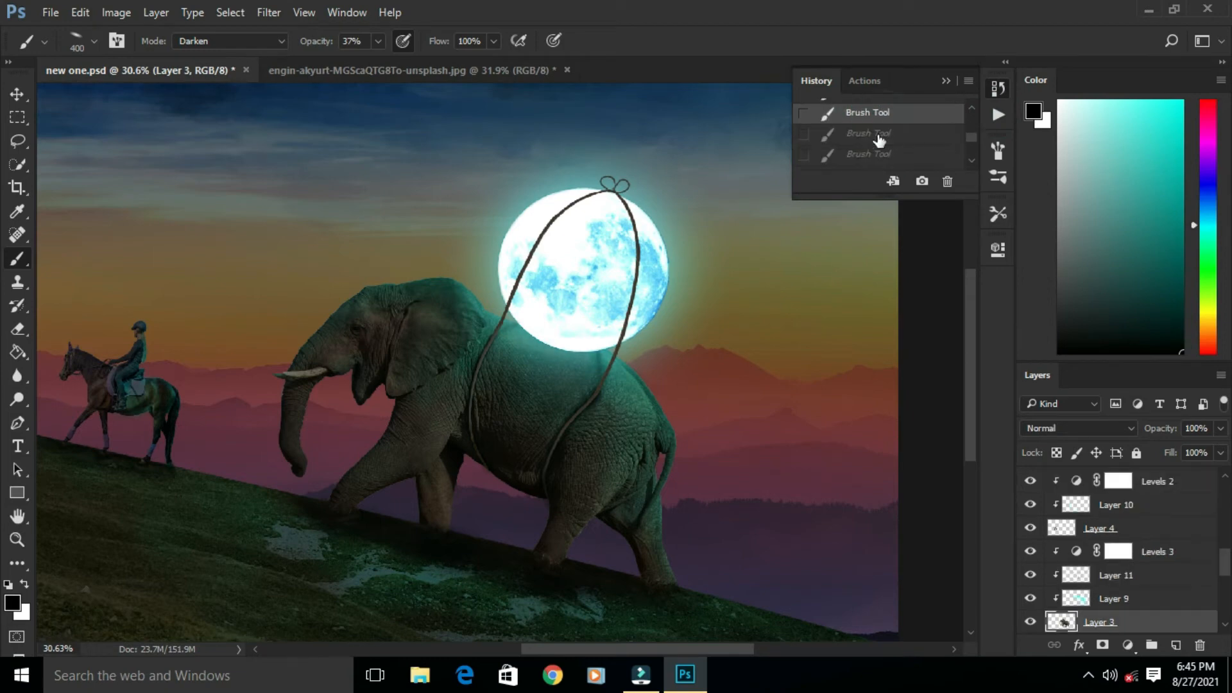
{"action": "left_click", "coordinate": [879, 152]}
{"action": "left_click", "coordinate": [879, 135]}
{"action": "left_click", "coordinate": [877, 150]}
{"action": "left_click", "coordinate": [875, 136]}
{"action": "left_click", "coordinate": [946, 81]}
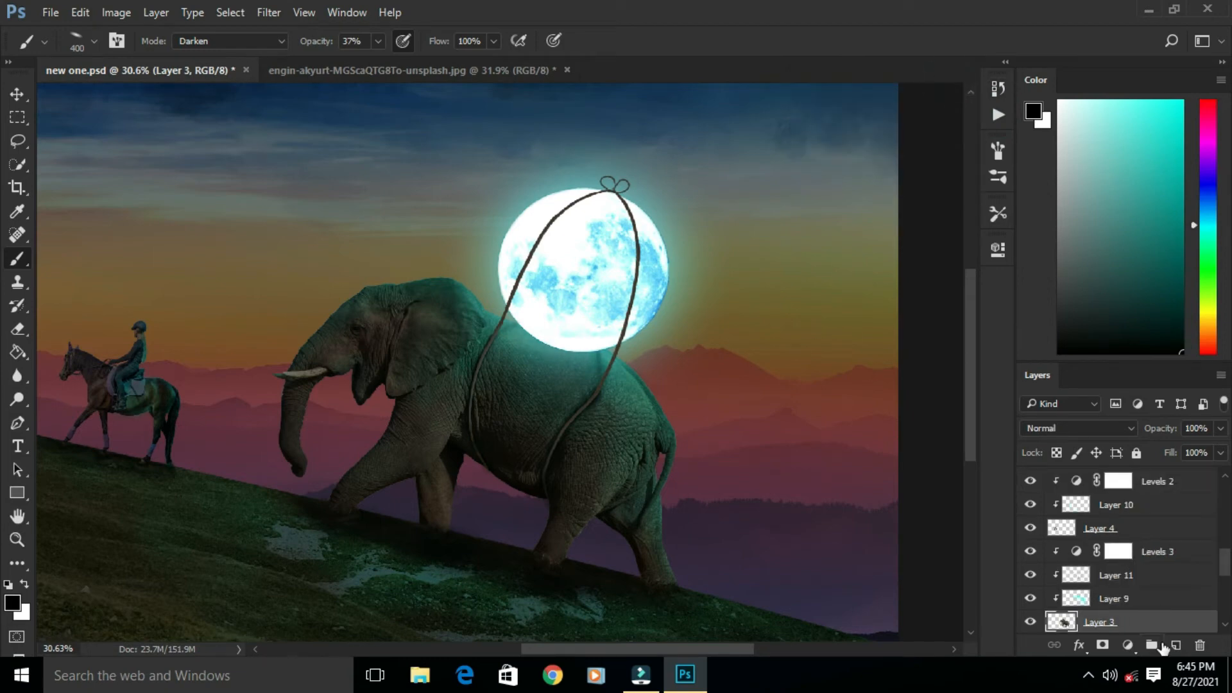
Create a new layer and place it as a clipped layer above the elephant's Levels 3 adjustment
{"action": "left_click", "coordinate": [1176, 645]}
{"action": "left_click_drag", "start_coordinate": [1148, 621], "coordinate": [1136, 542]}
{"action": "scroll", "coordinate": [555, 277], "scroll_direction": "up", "scroll_amount": 3}
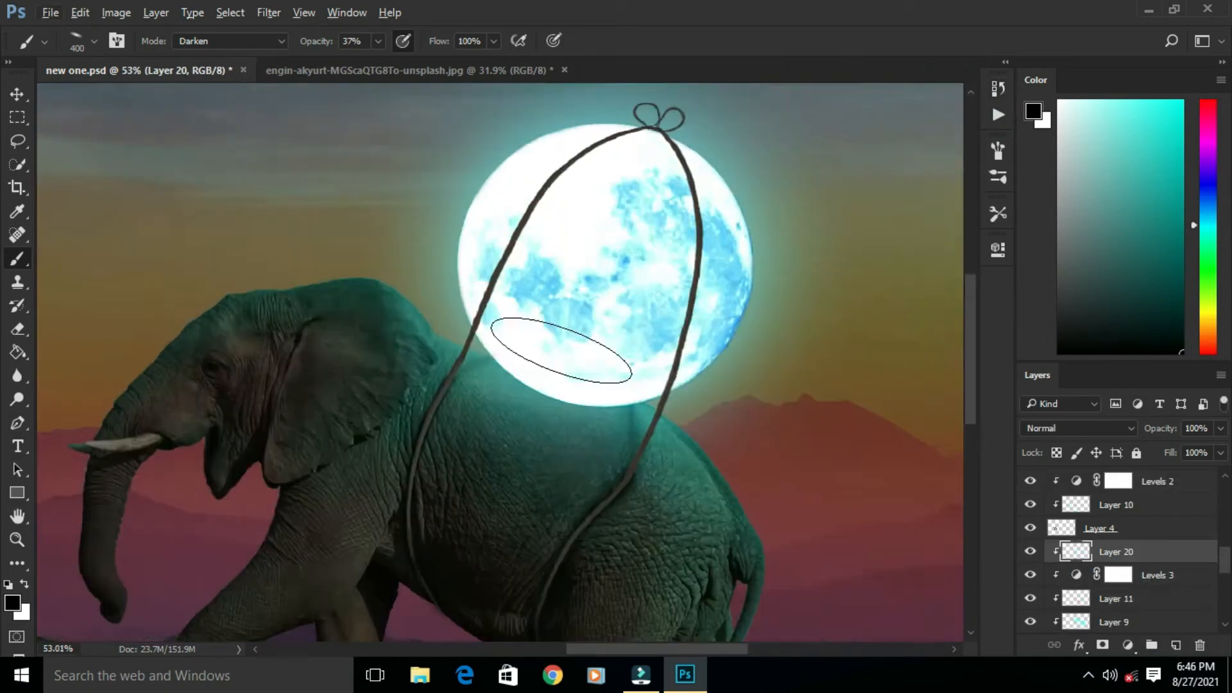
{"action": "scroll", "coordinate": [562, 350], "scroll_direction": "up", "scroll_amount": 2}
{"action": "scroll", "coordinate": [812, 509], "scroll_direction": "down", "scroll_amount": 4}
{"action": "scroll", "coordinate": [811, 509], "scroll_direction": "down", "scroll_amount": 1}
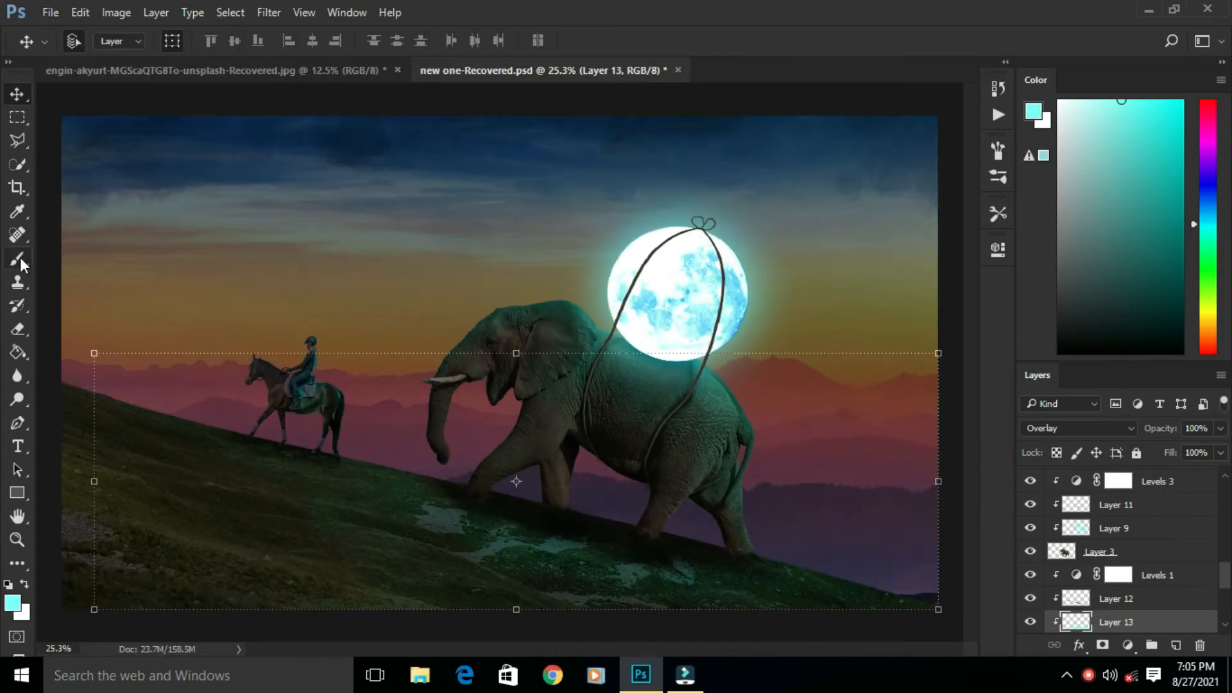
Brush faint cyan over the ground on Layer 13 and darken the hillside on Layer 1 with a 900 px Darken brush at 11% opacity
{"action": "left_click", "coordinate": [19, 259]}
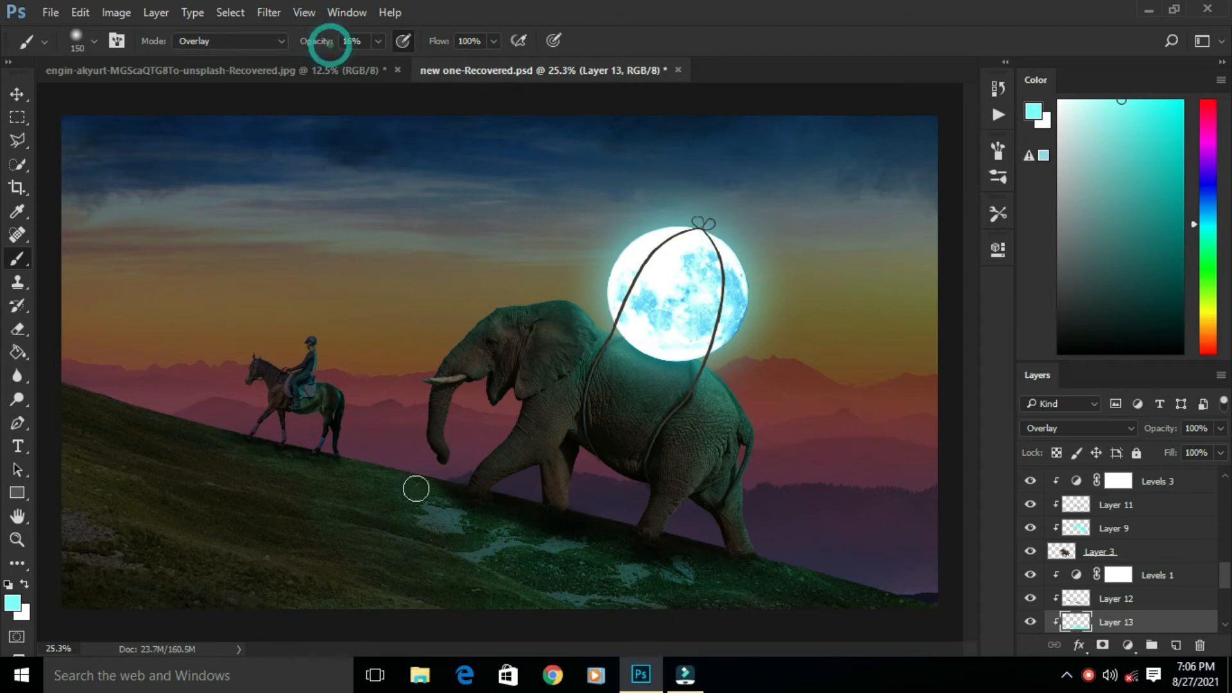
{"action": "left_click", "coordinate": [18, 94]}
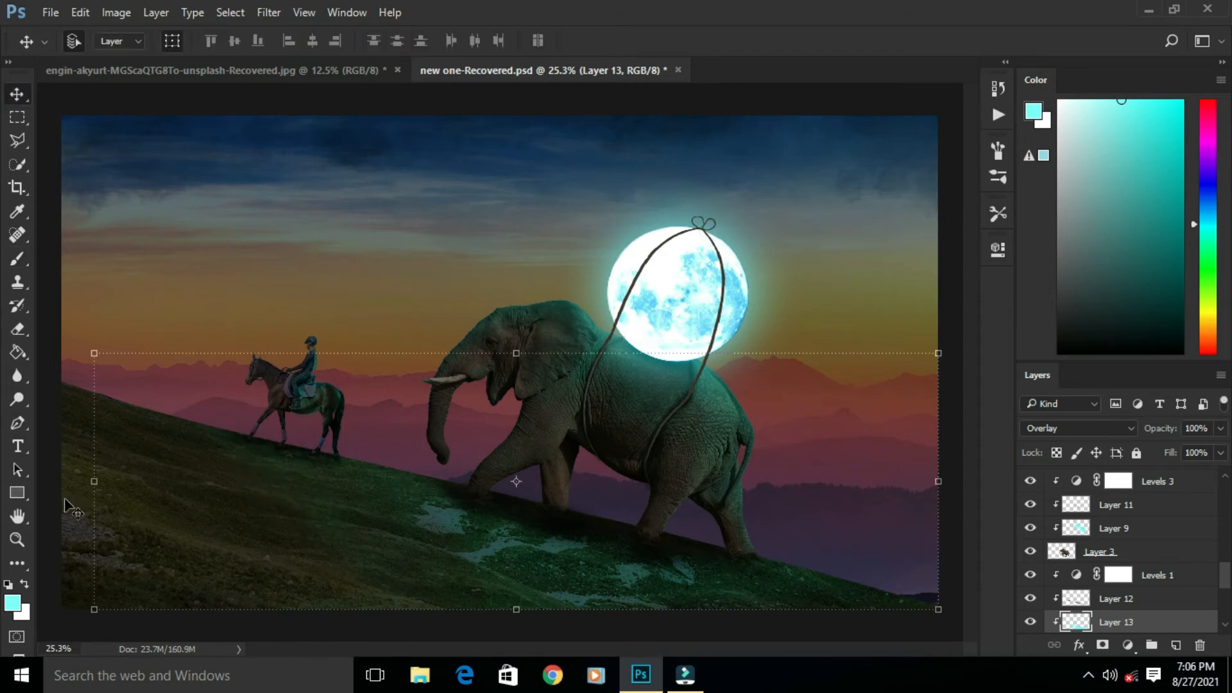
{"action": "left_click", "coordinate": [67, 505]}
{"action": "left_click", "coordinate": [27, 262]}
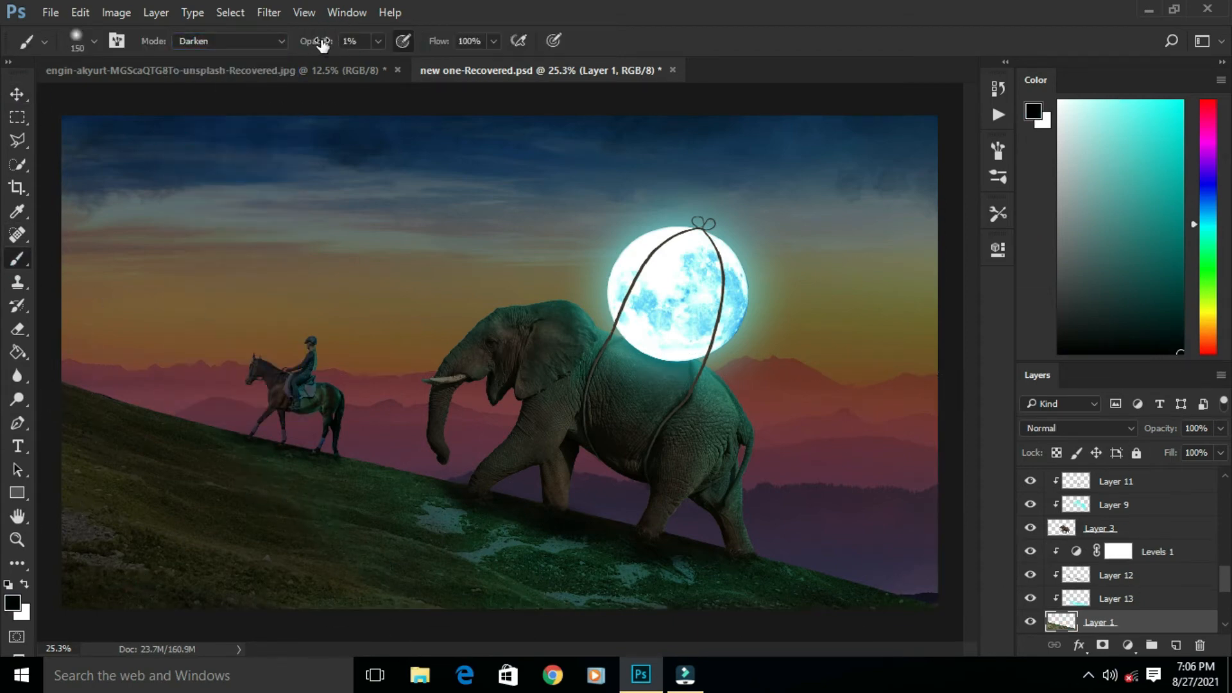
{"action": "left_click", "coordinate": [18, 493]}
{"action": "left_click", "coordinate": [18, 262]}
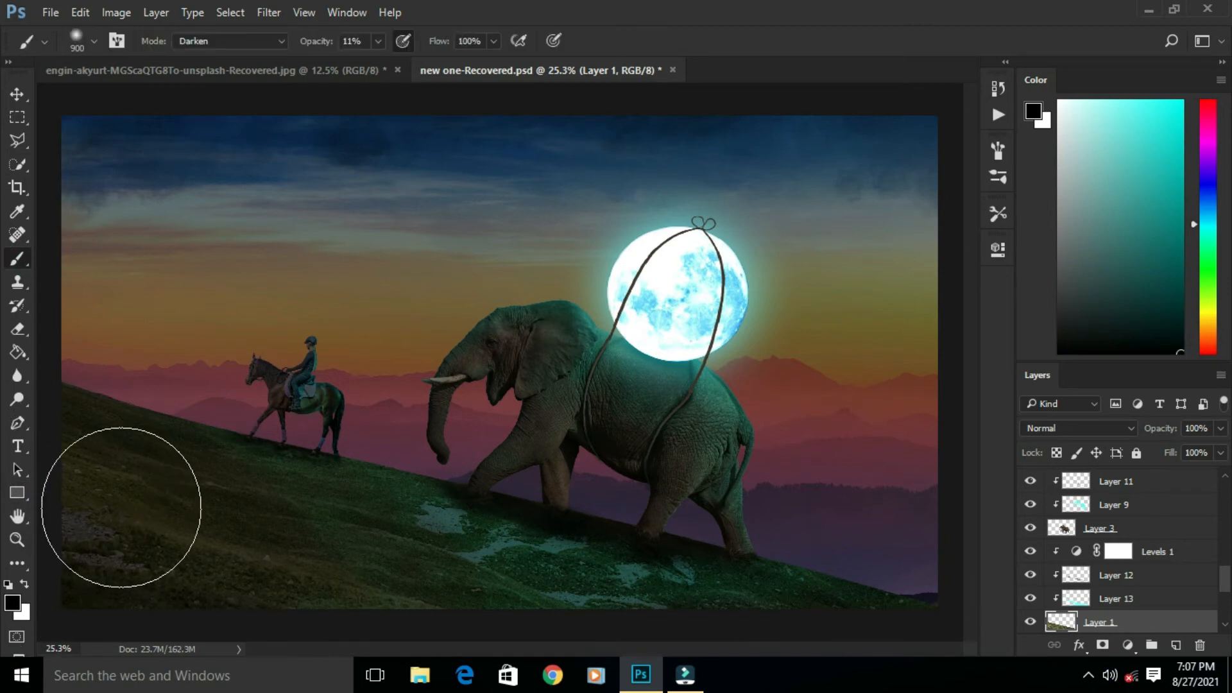
{"action": "left_click", "coordinate": [17, 95]}
{"action": "left_click", "coordinate": [954, 447]}
{"action": "left_click", "coordinate": [1093, 482]}
{"action": "left_click", "coordinate": [1092, 537]}
{"action": "scroll", "coordinate": [172, 522], "scroll_direction": "down", "scroll_amount": 3}
{"action": "left_click", "coordinate": [173, 522]}
{"action": "left_click", "coordinate": [18, 259]}
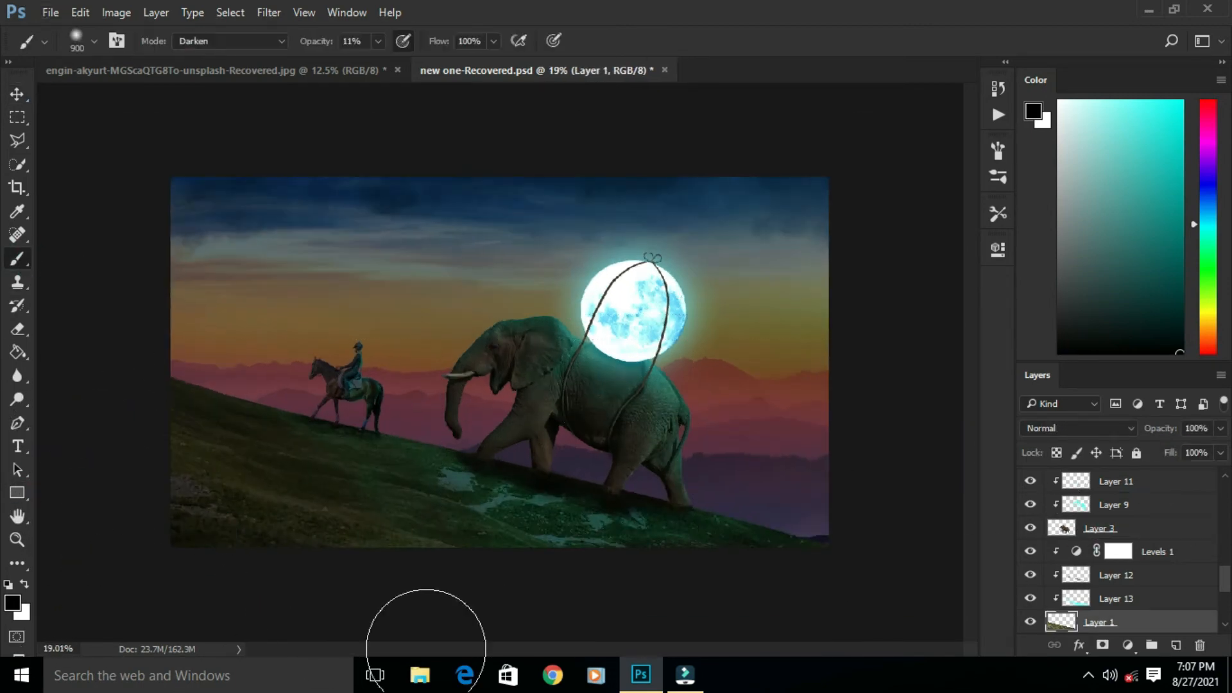
Paint cyan moonlight over the elephant's back on Layer 9 with a 175 px Overlay brush at 100% opacity
{"action": "scroll", "coordinate": [604, 456], "scroll_direction": "up", "scroll_amount": 4}
{"action": "left_click", "coordinate": [17, 94]}
{"action": "left_click", "coordinate": [684, 347]}
{"action": "scroll", "coordinate": [682, 341], "scroll_direction": "up", "scroll_amount": 8}
{"action": "left_click", "coordinate": [17, 259]}
{"action": "key", "text": "bracketleft"}
{"action": "key", "text": "bracketleft"}
{"action": "key", "text": "bracketleft"}
{"action": "key", "text": "bracketleft"}
{"action": "key", "text": "bracketleft"}
{"action": "key", "text": "bracketleft"}
{"action": "key", "text": "bracketleft"}
{"action": "key", "text": "bracketleft"}
{"action": "key", "text": "bracketleft"}
{"action": "left_click", "coordinate": [216, 40]}
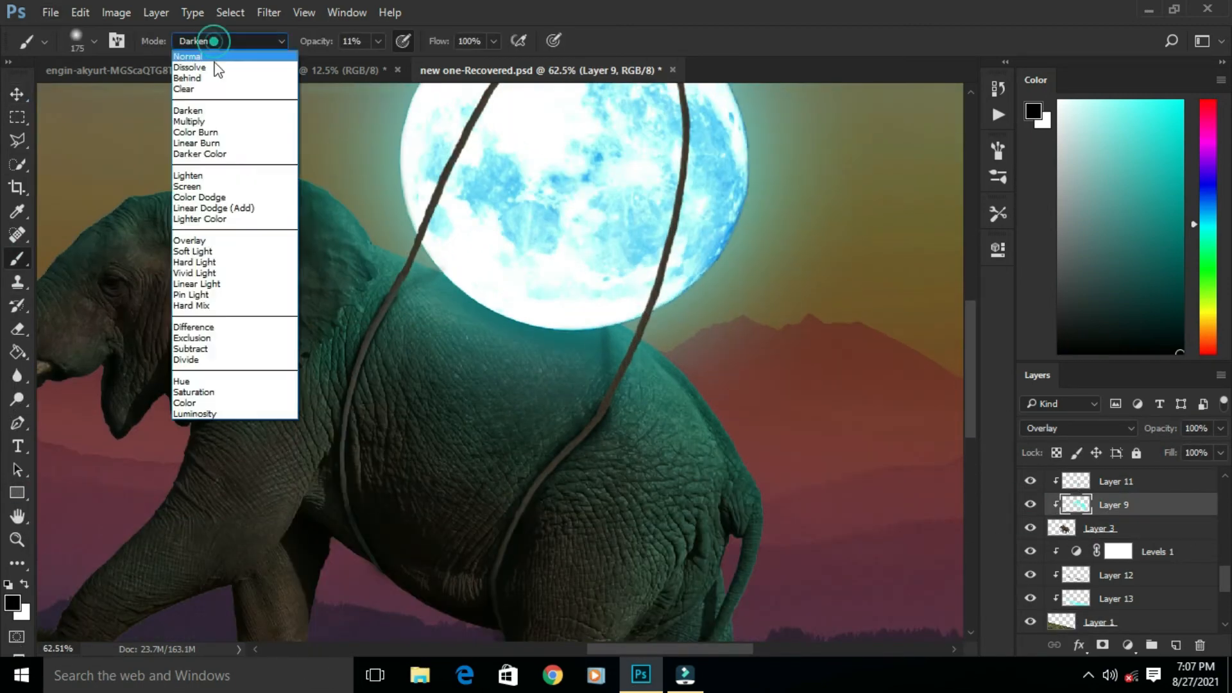
{"action": "left_click", "coordinate": [209, 239]}
{"action": "left_click_drag", "start_coordinate": [322, 40], "coordinate": [385, 40]}
{"action": "left_click", "coordinate": [1125, 101]}
{"action": "left_click_drag", "start_coordinate": [481, 341], "coordinate": [586, 420]}
{"action": "left_click", "coordinate": [662, 369]}
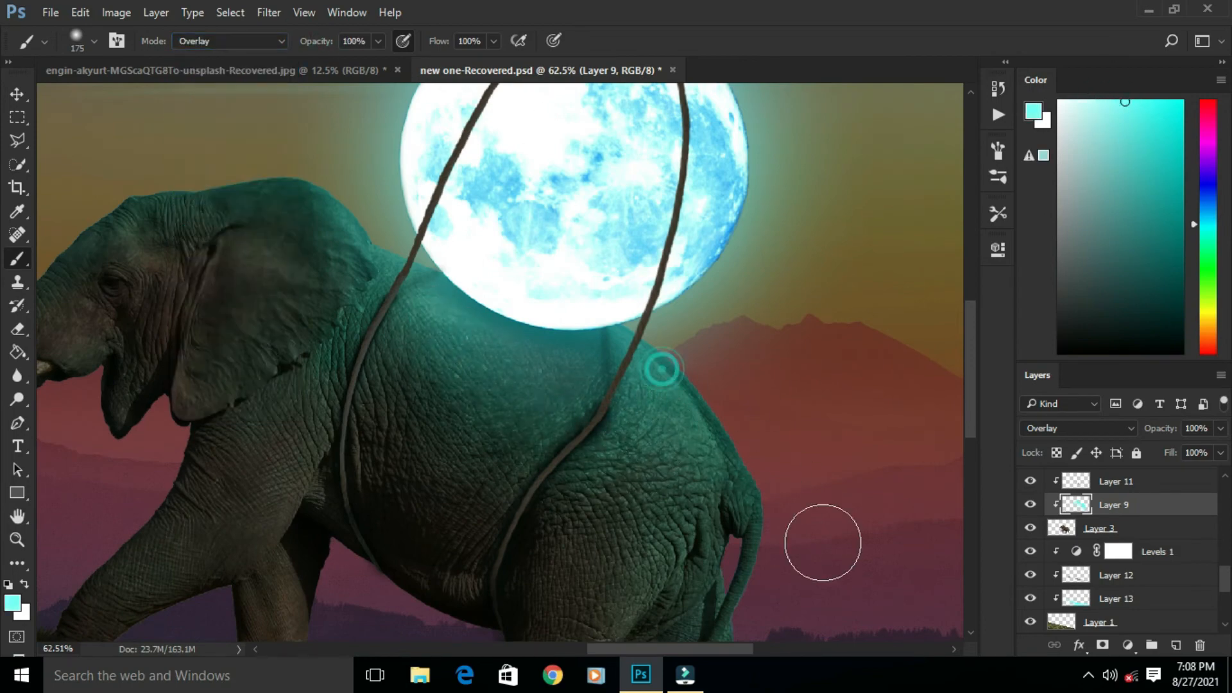
Paint faint cyan light over the elephant's rump, tail and hind leg with the Overlay brush at 9% opacity
{"action": "scroll", "coordinate": [452, 514], "scroll_direction": "down", "scroll_amount": 2}
{"action": "left_click_drag", "start_coordinate": [321, 42], "coordinate": [314, 42]}
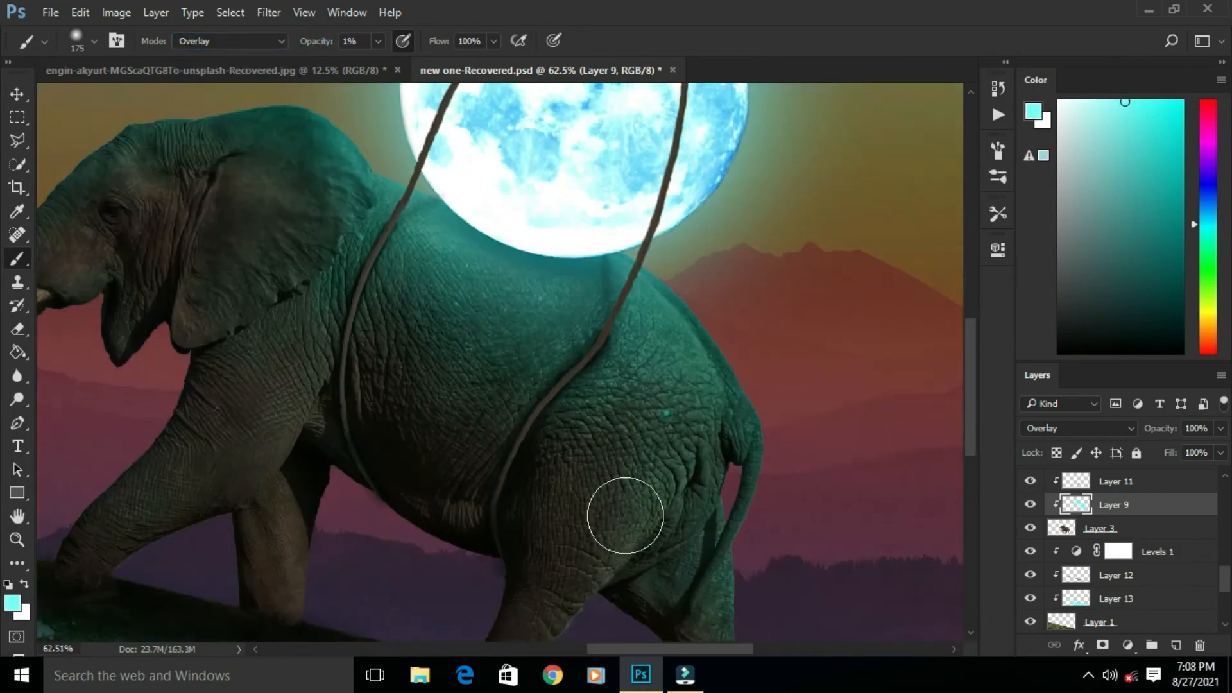
{"action": "scroll", "coordinate": [625, 514], "scroll_direction": "down", "scroll_amount": 5}
{"action": "left_click_drag", "start_coordinate": [770, 182], "coordinate": [744, 294]}
{"action": "scroll", "coordinate": [744, 294], "scroll_direction": "up", "scroll_amount": 3}
{"action": "scroll", "coordinate": [744, 294], "scroll_direction": "right", "scroll_amount": 3}
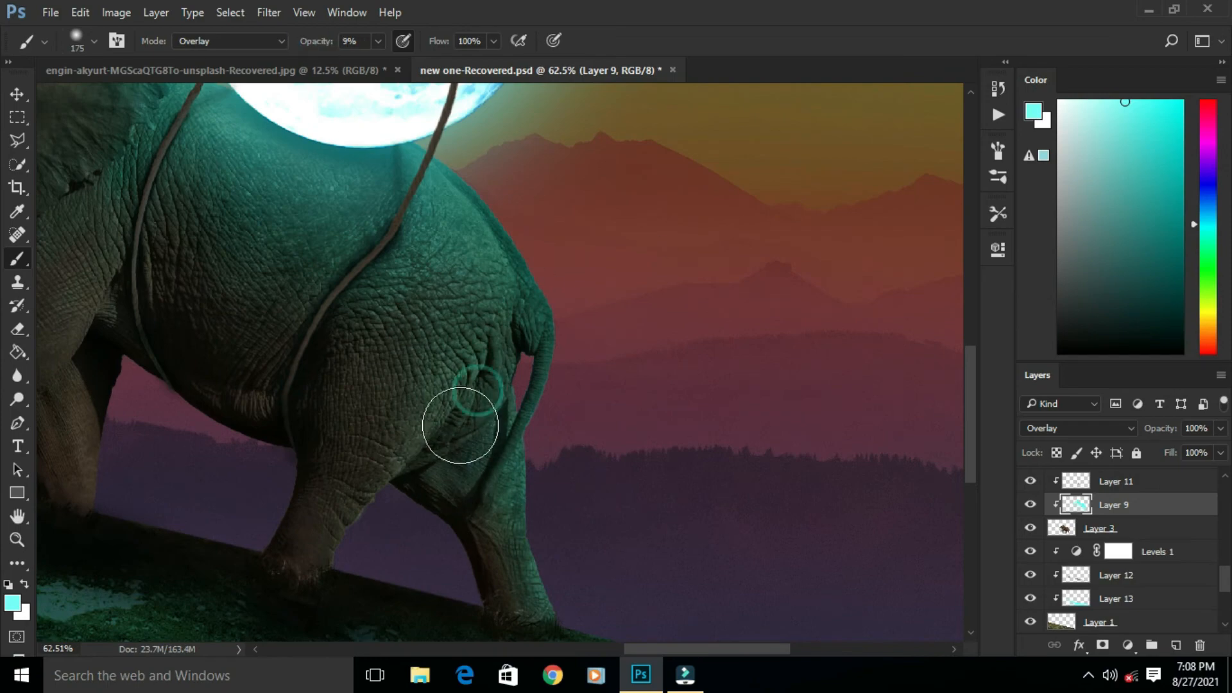
Brush subtle cyan light onto the elephant's legs with an 80 px Overlay brush at 8% opacity
{"action": "scroll", "coordinate": [415, 415], "scroll_direction": "down", "scroll_amount": 8}
{"action": "scroll", "coordinate": [247, 398], "scroll_direction": "up", "scroll_amount": 10}
{"action": "key", "text": "bracketleft"}
{"action": "key", "text": "bracketleft"}
{"action": "key", "text": "bracketleft"}
{"action": "key", "text": "bracketleft"}
{"action": "key", "text": "bracketleft"}
{"action": "left_click_drag", "start_coordinate": [320, 41], "coordinate": [322, 40]}
{"action": "left_click_drag", "start_coordinate": [371, 190], "coordinate": [363, 250]}
{"action": "left_click_drag", "start_coordinate": [312, 43], "coordinate": [310, 43]}
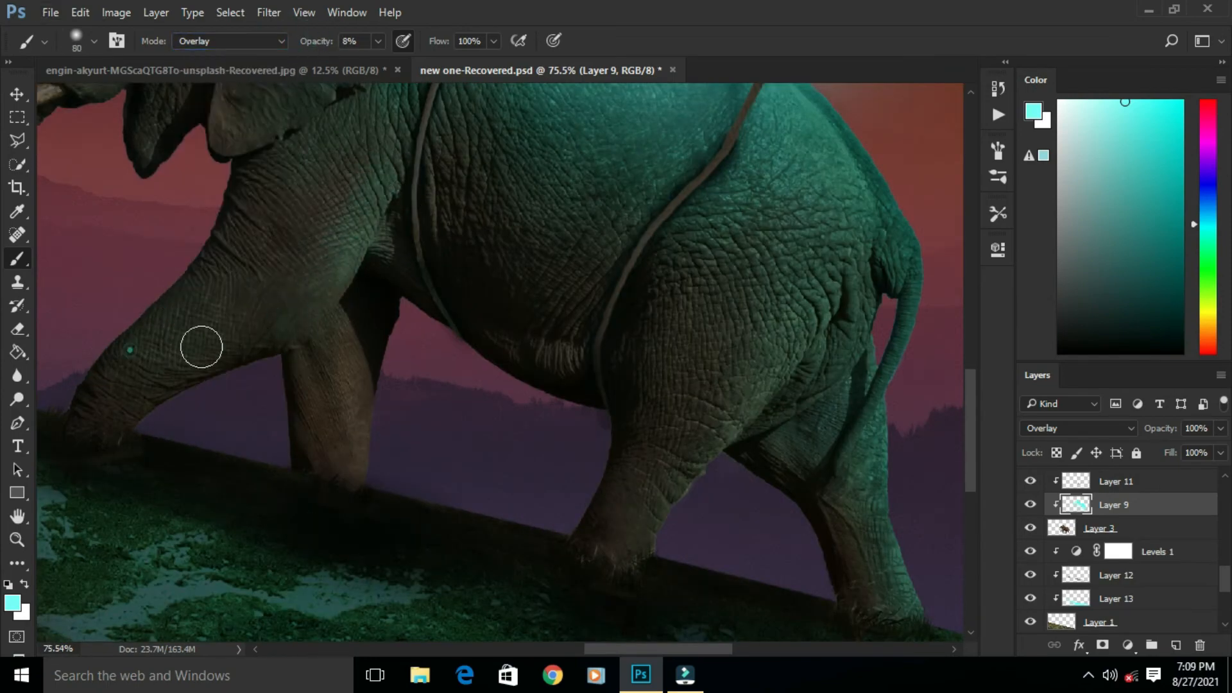
{"action": "scroll", "coordinate": [201, 347], "scroll_direction": "up", "scroll_amount": 3}
{"action": "key", "text": "0"}
{"action": "key", "text": "1"}
{"action": "scroll", "coordinate": [429, 321], "scroll_direction": "down", "scroll_amount": 10}
Select the moon's Layer 8 and set the brush opacity to 13%
{"action": "key", "text": "v"}
{"action": "scroll", "coordinate": [610, 177], "scroll_direction": "up", "scroll_amount": 5}
{"action": "scroll", "coordinate": [1106, 507], "scroll_direction": "up", "scroll_amount": 10}
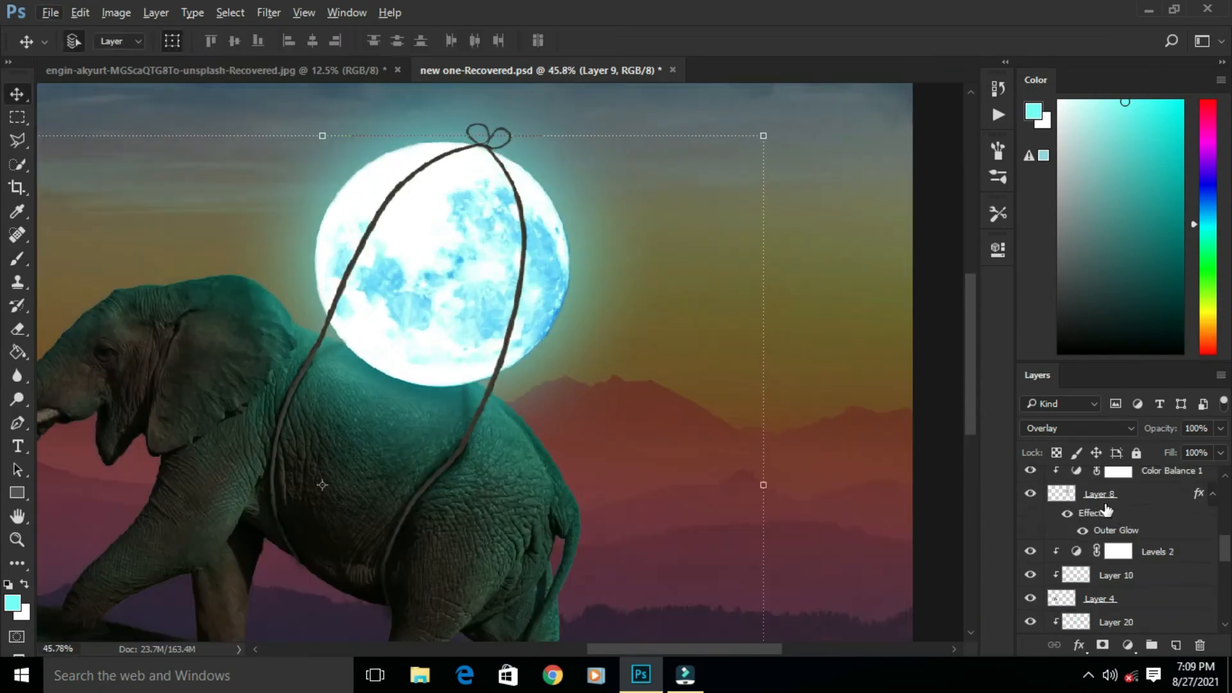
{"action": "left_click", "coordinate": [1103, 587]}
{"action": "key", "text": "b"}
{"action": "scroll", "coordinate": [699, 237], "scroll_direction": "down", "scroll_amount": 5}
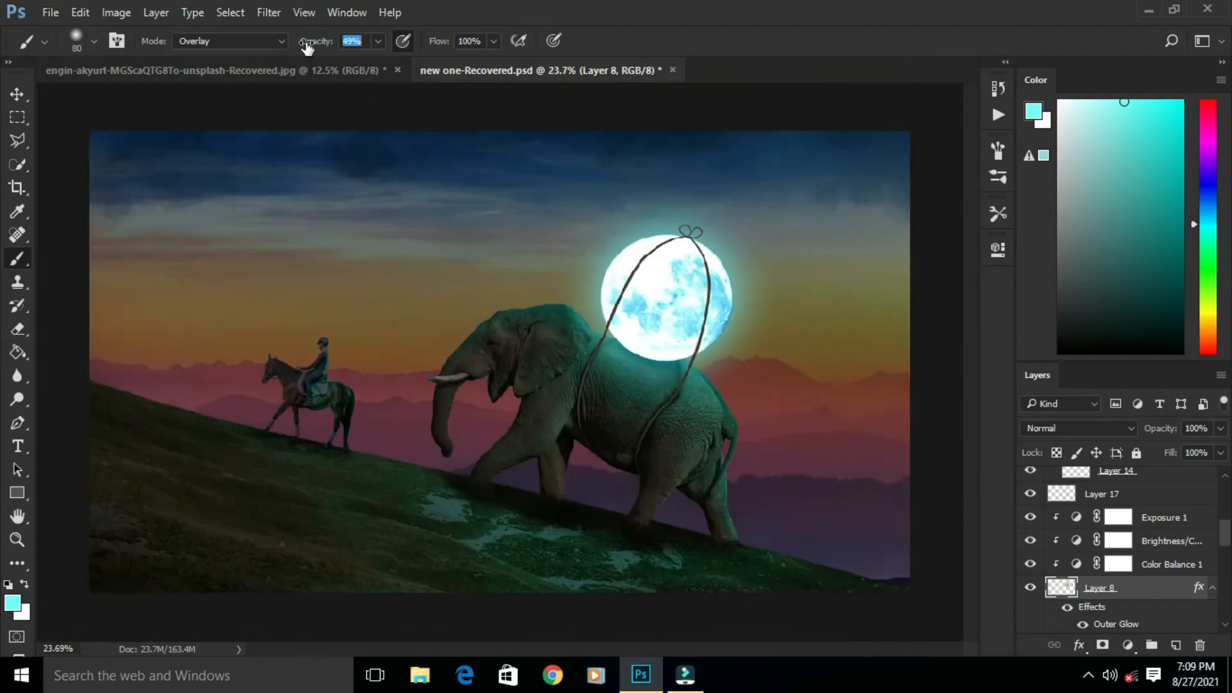
{"action": "left_click_drag", "start_coordinate": [308, 48], "coordinate": [276, 48]}
Add a new layer above Levels 6 and set its blend mode to Overlay
{"action": "scroll", "coordinate": [1124, 545], "scroll_direction": "up", "scroll_amount": 10}
{"action": "left_click", "coordinate": [1157, 479]}
{"action": "left_click", "coordinate": [1175, 646]}
{"action": "left_click", "coordinate": [1080, 428]}
{"action": "left_click", "coordinate": [1053, 236]}
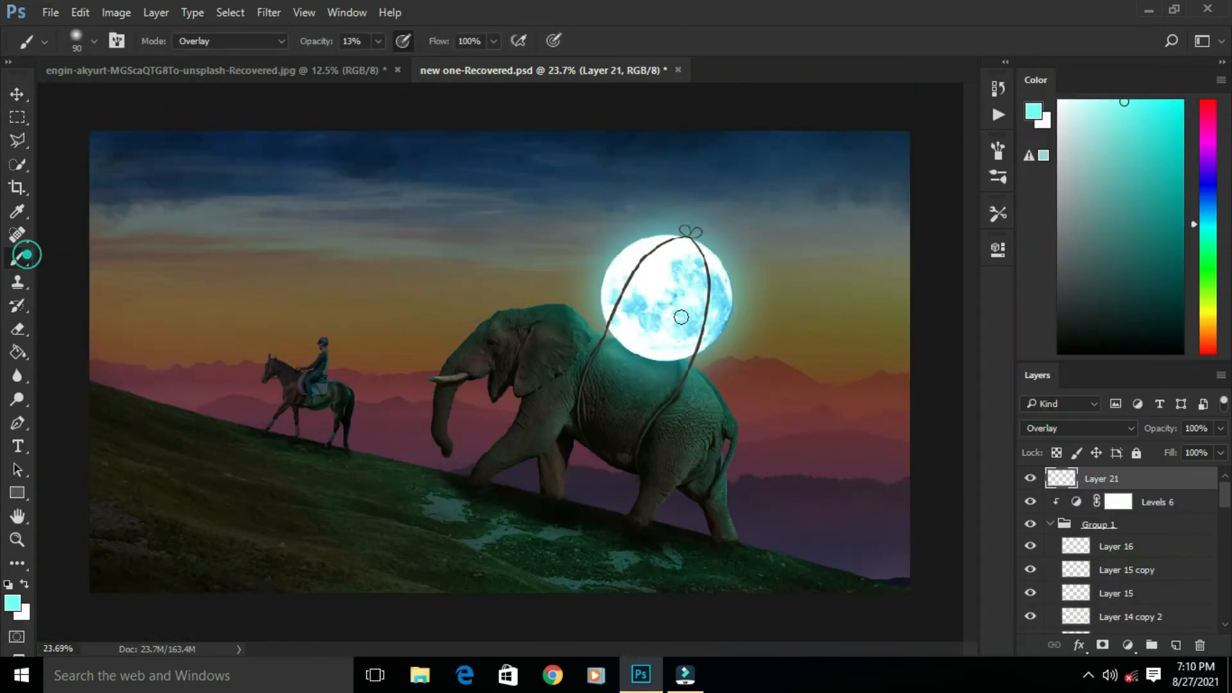
Enlarge the brush to 1400 px and delete the new Overlay layer from the top of the stack
{"action": "key", "text": "bracketright"}
{"action": "key", "text": "bracketright"}
{"action": "key", "text": "bracketright"}
{"action": "key", "text": "bracketright"}
{"action": "key", "text": "bracketright"}
{"action": "key", "text": "bracketright"}
{"action": "key", "text": "bracketright"}
{"action": "key", "text": "bracketright"}
{"action": "key", "text": "bracketright"}
{"action": "key", "text": "bracketright"}
{"action": "key", "text": "bracketright"}
{"action": "key", "text": "bracketright"}
{"action": "key", "text": "bracketright"}
{"action": "key", "text": "bracketright"}
{"action": "key", "text": "bracketright"}
{"action": "key", "text": "bracketright"}
{"action": "key", "text": "bracketright"}
{"action": "key", "text": "bracketright"}
{"action": "mouse_move", "coordinate": [1116, 485]}
{"action": "left_mouse_down"}
{"action": "mouse_move", "coordinate": [1100, 630]}
{"action": "mouse_move", "coordinate": [1116, 486]}
{"action": "left_mouse_up"}
{"action": "key", "text": "Delete"}
Add an Overlay layer above Levels 5 and brush a cyan glow around the moon at 2000 px and 13% opacity
{"action": "scroll", "coordinate": [1120, 525], "scroll_direction": "down", "scroll_amount": 20}
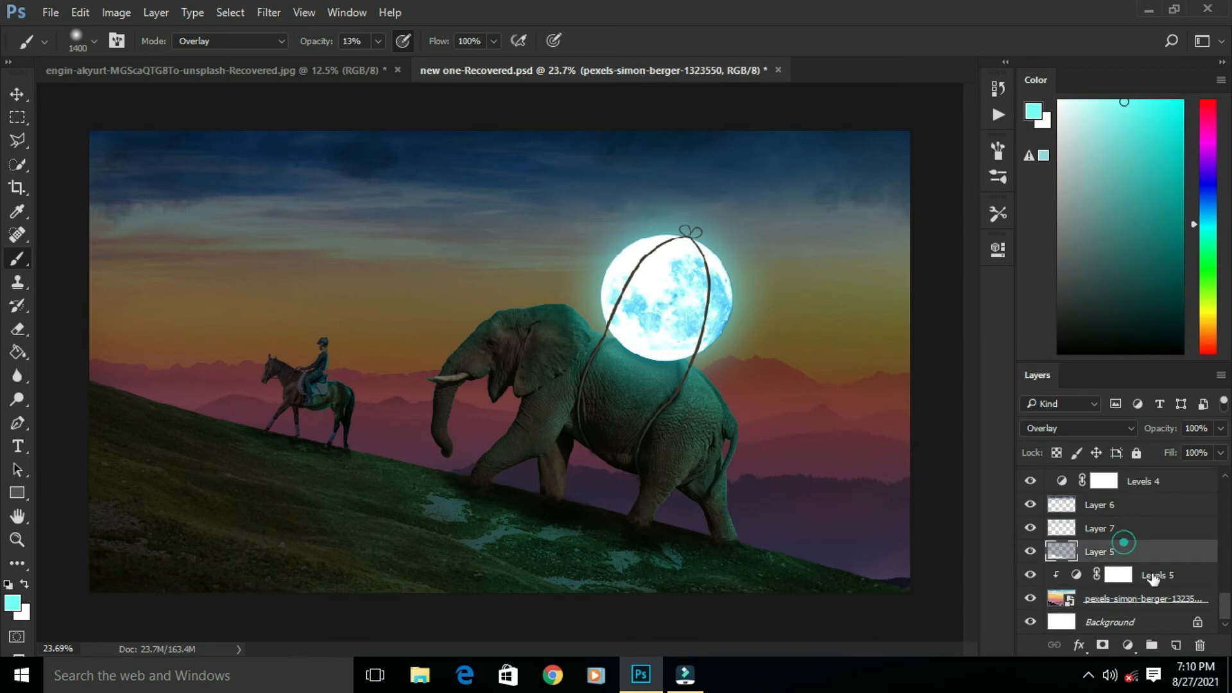
{"action": "left_click", "coordinate": [1104, 575]}
{"action": "key", "text": "bracketright"}
{"action": "key", "text": "bracketright"}
{"action": "key", "text": "bracketright"}
{"action": "key", "text": "bracketright"}
{"action": "key", "text": "bracketright"}
{"action": "key", "text": "bracketright"}
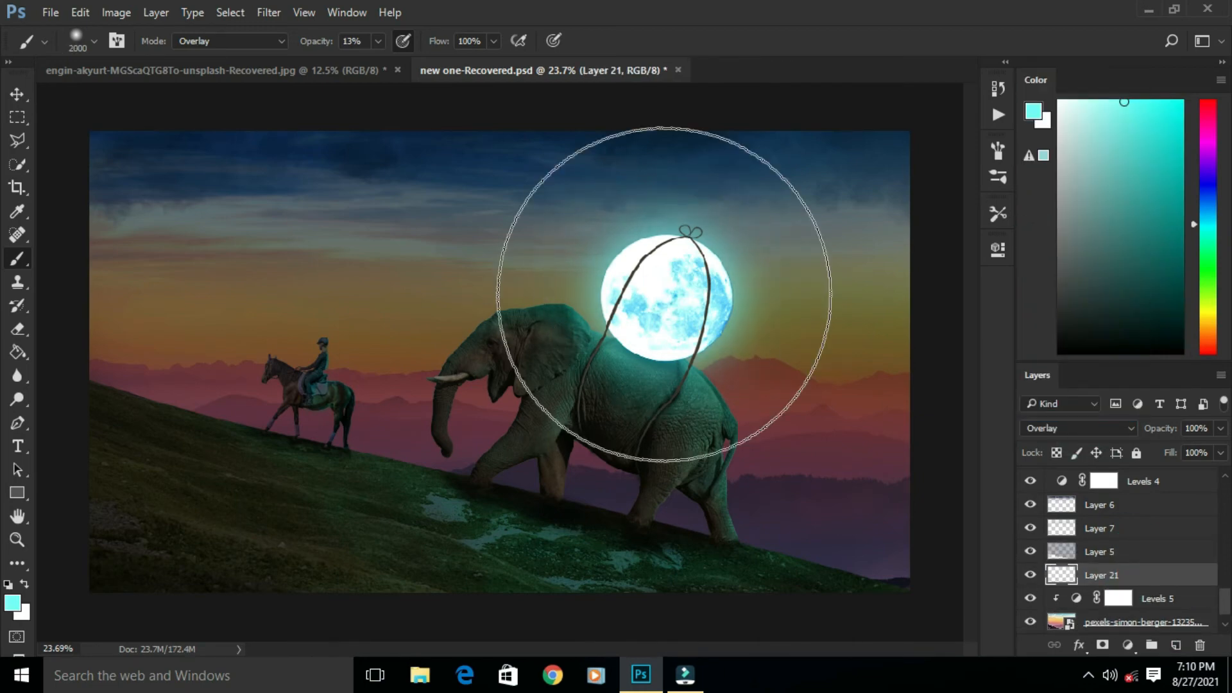
Enlarge the brush beyond 2000 px and paint a wider cyan glow around the moon on Layer 21 at 13% opacity
{"action": "key", "text": "bracketright"}
{"action": "key", "text": "bracketright"}
{"action": "key", "text": "bracketright"}
{"action": "key", "text": "bracketright"}
{"action": "left_click", "coordinate": [665, 294]}
{"action": "key", "text": "bracketright"}
{"action": "key", "text": "bracketright"}
{"action": "key", "text": "bracketright"}
{"action": "key", "text": "bracketright"}
{"action": "key", "text": "bracketright"}
{"action": "key", "text": "bracketright"}
{"action": "key", "text": "bracketright"}
{"action": "key", "text": "bracketright"}
{"action": "key", "text": "bracketright"}
{"action": "key", "text": "bracketright"}
{"action": "scroll", "coordinate": [670, 287], "scroll_direction": "down", "scroll_amount": 1}
Reduce the brush to 1000 px, add a cyan tint in the sky above the elephant, and toggle Layer 21 to compare the glow
{"action": "key", "text": "bracketleft"}
{"action": "key", "text": "bracketleft"}
{"action": "key", "text": "bracketleft"}
{"action": "key", "text": "bracketleft"}
{"action": "key", "text": "bracketleft"}
{"action": "key", "text": "bracketleft"}
{"action": "key", "text": "bracketleft"}
{"action": "key", "text": "bracketleft"}
{"action": "key", "text": "bracketleft"}
{"action": "key", "text": "bracketleft"}
{"action": "key", "text": "bracketleft"}
{"action": "key", "text": "bracketleft"}
{"action": "key", "text": "bracketleft"}
{"action": "key", "text": "bracketleft"}
{"action": "key", "text": "bracketleft"}
{"action": "key", "text": "bracketleft"}
{"action": "key", "text": "bracketleft"}
{"action": "key", "text": "bracketleft"}
{"action": "key", "text": "bracketleft"}
{"action": "key", "text": "bracketleft"}
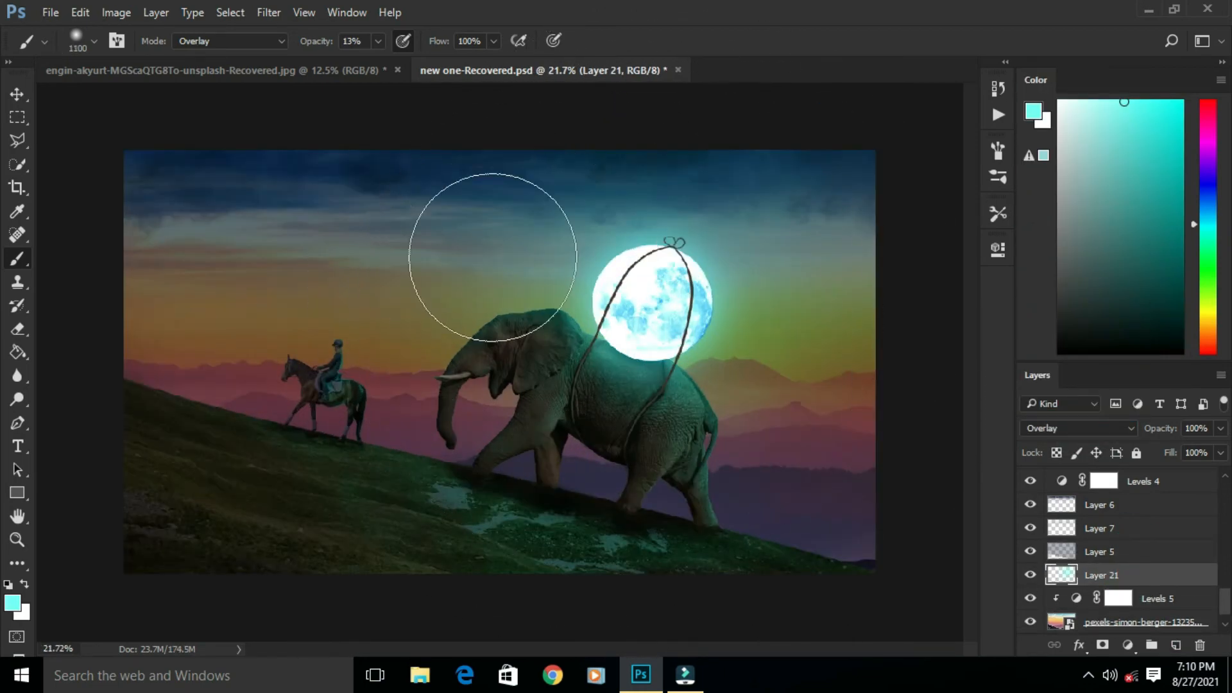
{"action": "key", "text": "bracketleft"}
{"action": "left_click", "coordinate": [514, 203]}
{"action": "scroll", "coordinate": [944, 250], "scroll_direction": "down", "scroll_amount": 1}
{"action": "left_click", "coordinate": [1029, 577]}
{"action": "left_click", "coordinate": [1028, 576]}
{"action": "left_click", "coordinate": [1029, 576]}
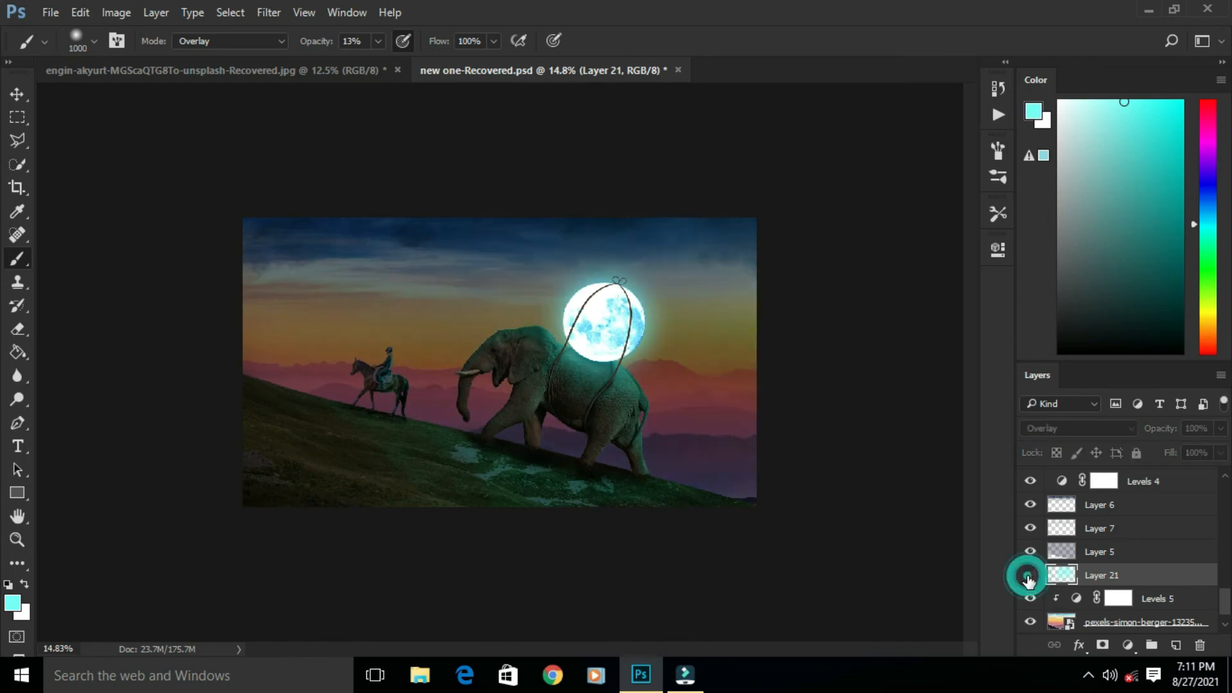
Enlarge the brush to 2600 px and dab a broad cyan glow over the moon on Layer 21
{"action": "key", "text": "bracketright"}
{"action": "key", "text": "bracketright"}
{"action": "key", "text": "bracketright"}
{"action": "key", "text": "bracketright"}
{"action": "key", "text": "bracketright"}
{"action": "key", "text": "bracketright"}
{"action": "key", "text": "bracketright"}
{"action": "key", "text": "bracketright"}
{"action": "key", "text": "bracketright"}
{"action": "key", "text": "bracketright"}
{"action": "key", "text": "bracketright"}
{"action": "key", "text": "bracketright"}
{"action": "key", "text": "bracketright"}
{"action": "key", "text": "bracketright"}
{"action": "key", "text": "bracketright"}
{"action": "key", "text": "bracketright"}
{"action": "key", "text": "bracketright"}
{"action": "key", "text": "bracketright"}
{"action": "key", "text": "bracketright"}
{"action": "left_click", "coordinate": [610, 311]}
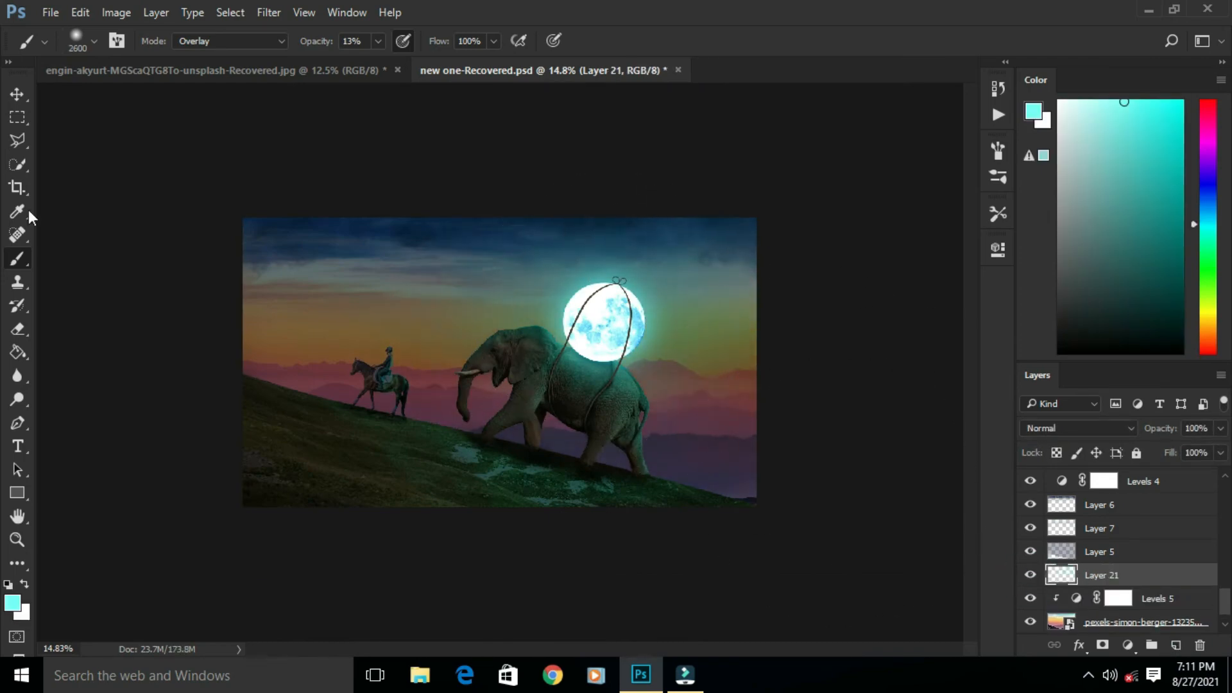
Select Layer 10 above the horse rider and brush a cyan highlight on the horse's hindquarters with a much smaller brush
{"action": "left_click", "coordinate": [17, 94]}
{"action": "left_click", "coordinate": [449, 273]}
{"action": "scroll", "coordinate": [1106, 608], "scroll_direction": "down", "scroll_amount": 1}
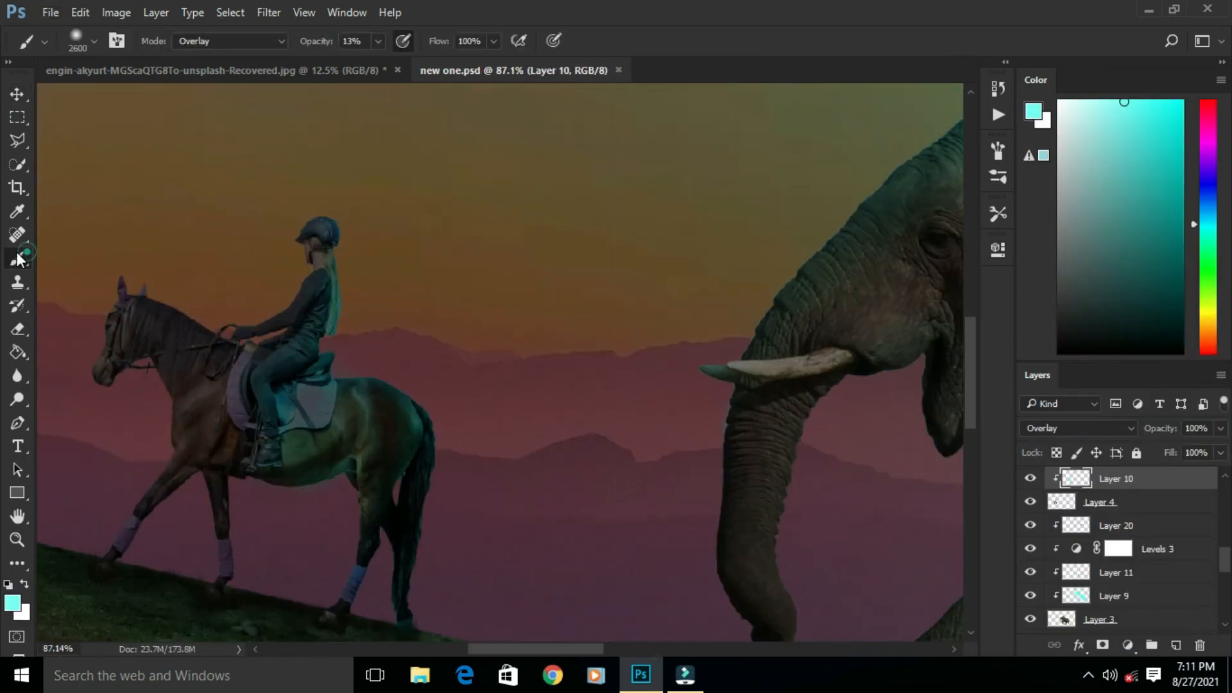
{"action": "key", "text": "bracketleft"}
{"action": "key", "text": "bracketleft"}
{"action": "key", "text": "bracketleft"}
{"action": "key", "text": "bracketleft"}
{"action": "key", "text": "bracketleft"}
{"action": "key", "text": "bracketleft"}
{"action": "key", "text": "bracketleft"}
{"action": "key", "text": "bracketleft"}
{"action": "key", "text": "bracketleft"}
{"action": "key", "text": "bracketleft"}
{"action": "key", "text": "bracketleft"}
{"action": "key", "text": "bracketleft"}
{"action": "key", "text": "bracketleft"}
{"action": "key", "text": "bracketleft"}
{"action": "key", "text": "bracketleft"}
{"action": "key", "text": "bracketleft"}
{"action": "key", "text": "bracketleft"}
{"action": "key", "text": "bracketleft"}
{"action": "key", "text": "bracketleft"}
{"action": "key", "text": "bracketleft"}
{"action": "left_click", "coordinate": [371, 364]}
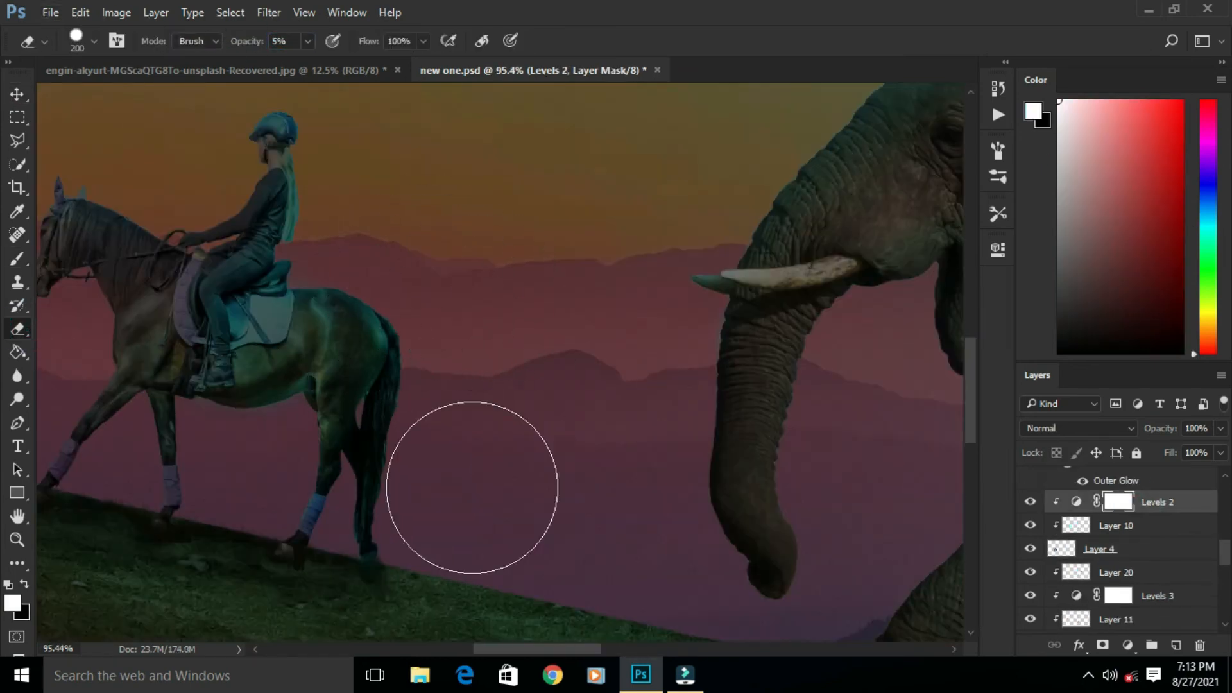
Revert the Levels 2 mask to an earlier eraser state in the history and reselect the Levels 2 layer
{"action": "left_click", "coordinate": [998, 89]}
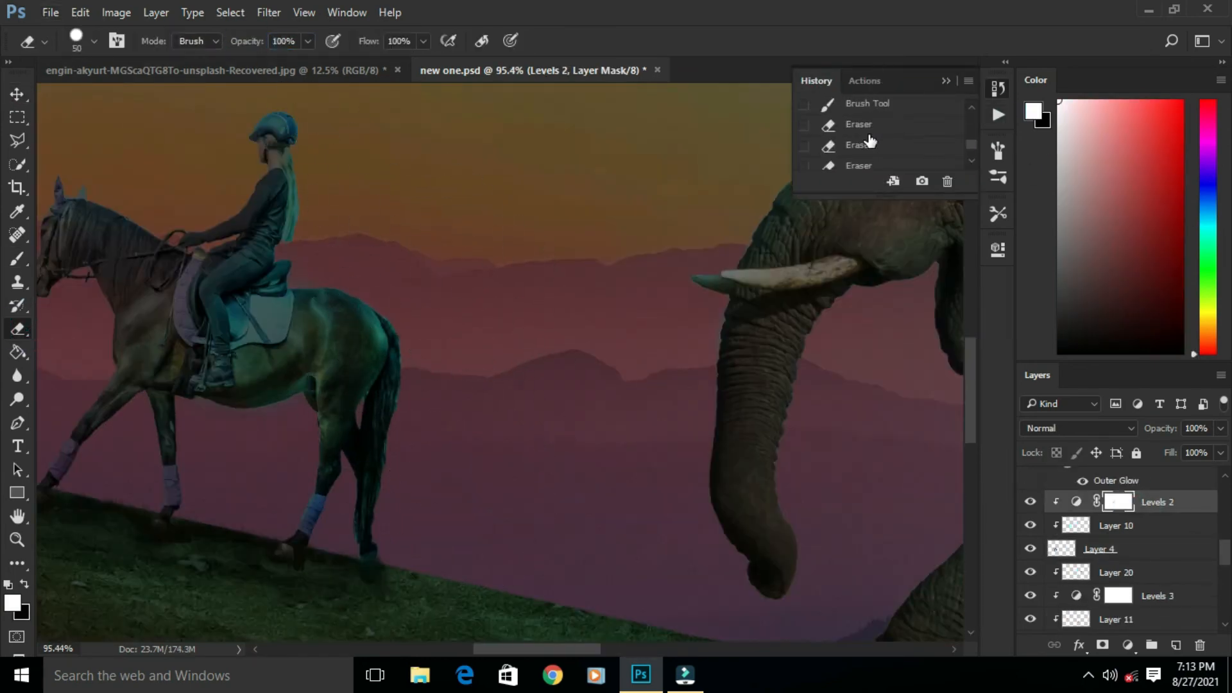
{"action": "left_click", "coordinate": [869, 139]}
{"action": "left_click", "coordinate": [1117, 525]}
{"action": "left_click", "coordinate": [1119, 502]}
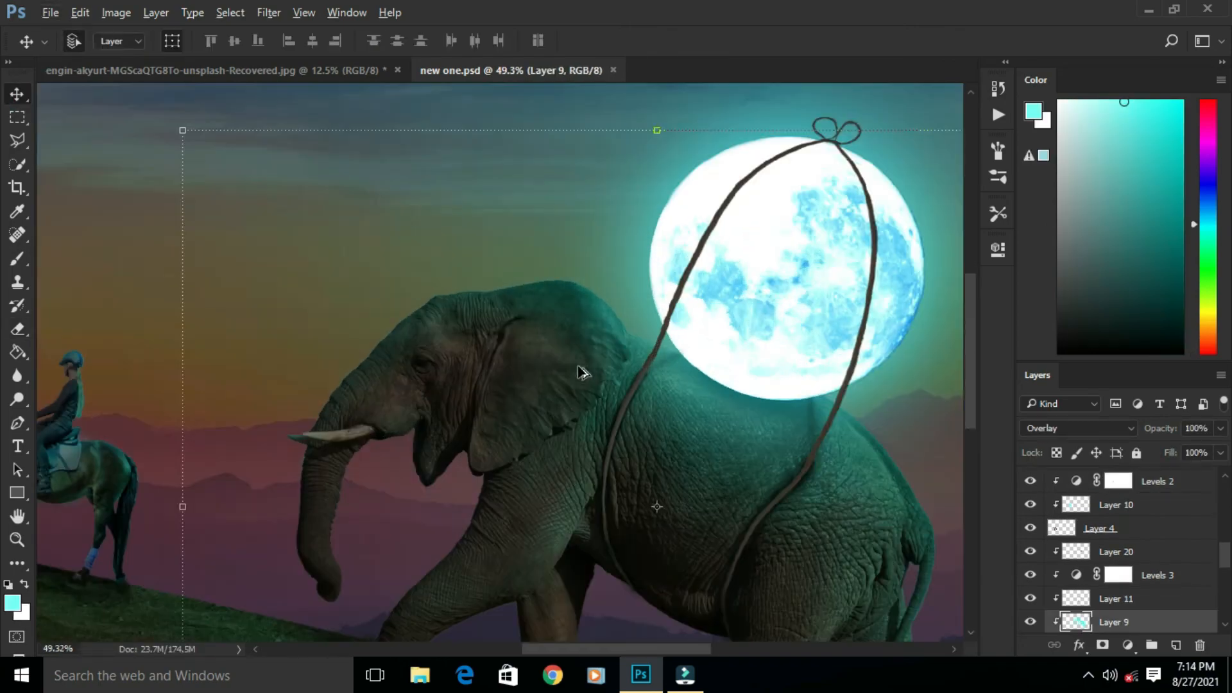
Brush cyan moonlight along the top of the elephant's head on Layer 9
{"action": "key", "text": "b"}
{"action": "left_click_drag", "start_coordinate": [338, 309], "coordinate": [556, 238]}
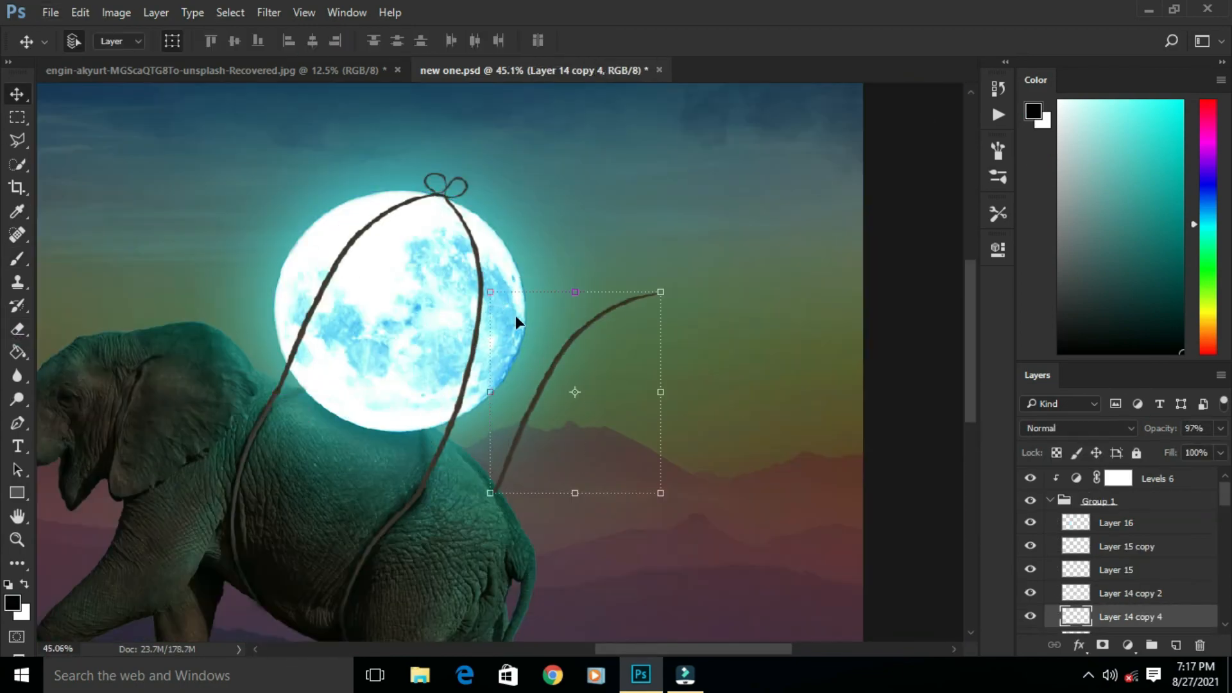
Move Layer 14 copy 4 below the moon's layer, then mirror, scale and rotate this rope piece behind the moon's lower edge
{"action": "left_click_drag", "start_coordinate": [1150, 620], "coordinate": [1107, 550]}
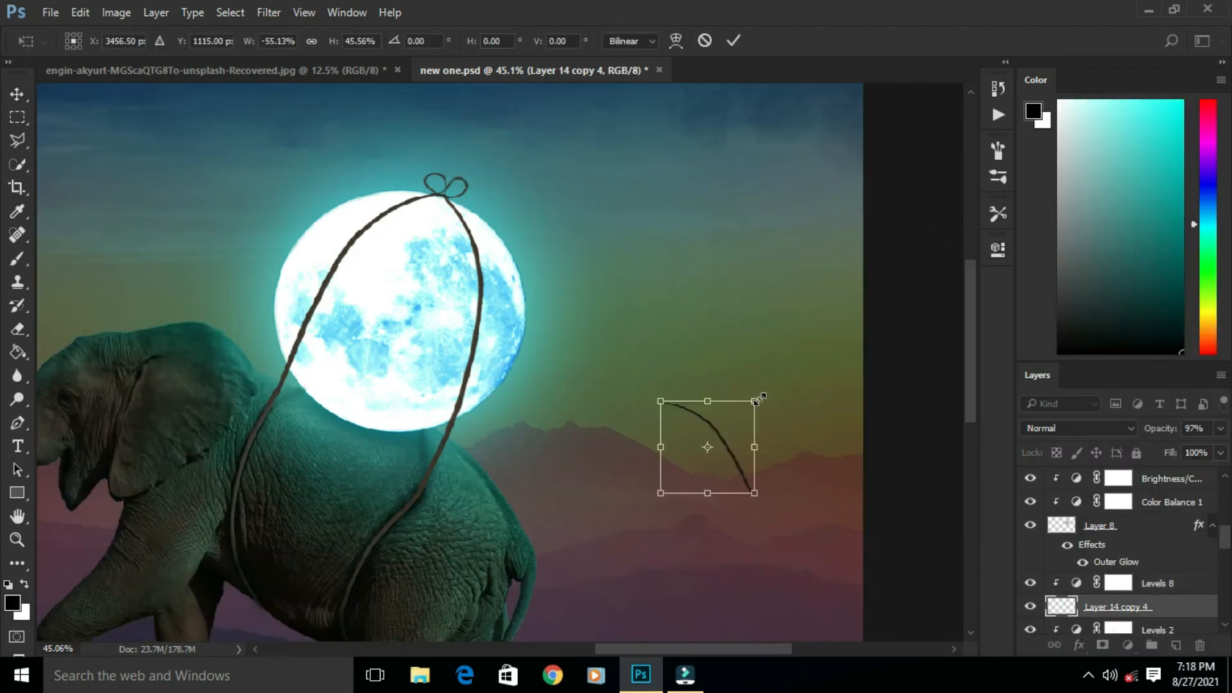
{"action": "left_click_drag", "start_coordinate": [713, 437], "coordinate": [473, 414]}
{"action": "left_click_drag", "start_coordinate": [507, 379], "coordinate": [523, 283]}
{"action": "left_click_drag", "start_coordinate": [530, 485], "coordinate": [473, 478]}
{"action": "left_click", "coordinate": [734, 41]}
Delete the rope copy's existing Levels adjustment and move Layer 14 copy 4 below the elephant's Layer 3
{"action": "mouse_move", "coordinate": [1133, 611]}
{"action": "left_mouse_down"}
{"action": "mouse_move", "coordinate": [1135, 557]}
{"action": "mouse_move", "coordinate": [1119, 603]}
{"action": "left_mouse_up"}
{"action": "key", "text": "ctrl+z"}
{"action": "left_click", "coordinate": [1155, 505], "text": "ctrl"}
{"action": "left_click_drag", "start_coordinate": [1152, 526], "coordinate": [1150, 645]}
{"action": "left_click", "coordinate": [1146, 509]}
{"action": "key", "text": "Delete"}
{"action": "left_click_drag", "start_coordinate": [1142, 506], "coordinate": [1132, 565]}
Add a Levels adjustment clipped to Layer 14 copy 4 and darken the rope by lowering the output white level
{"action": "left_click", "coordinate": [1128, 645]}
{"action": "left_click", "coordinate": [1091, 342]}
{"action": "key", "text": "ctrl+alt+g"}
{"action": "left_click_drag", "start_coordinate": [956, 480], "coordinate": [822, 480]}
{"action": "left_click", "coordinate": [950, 243]}
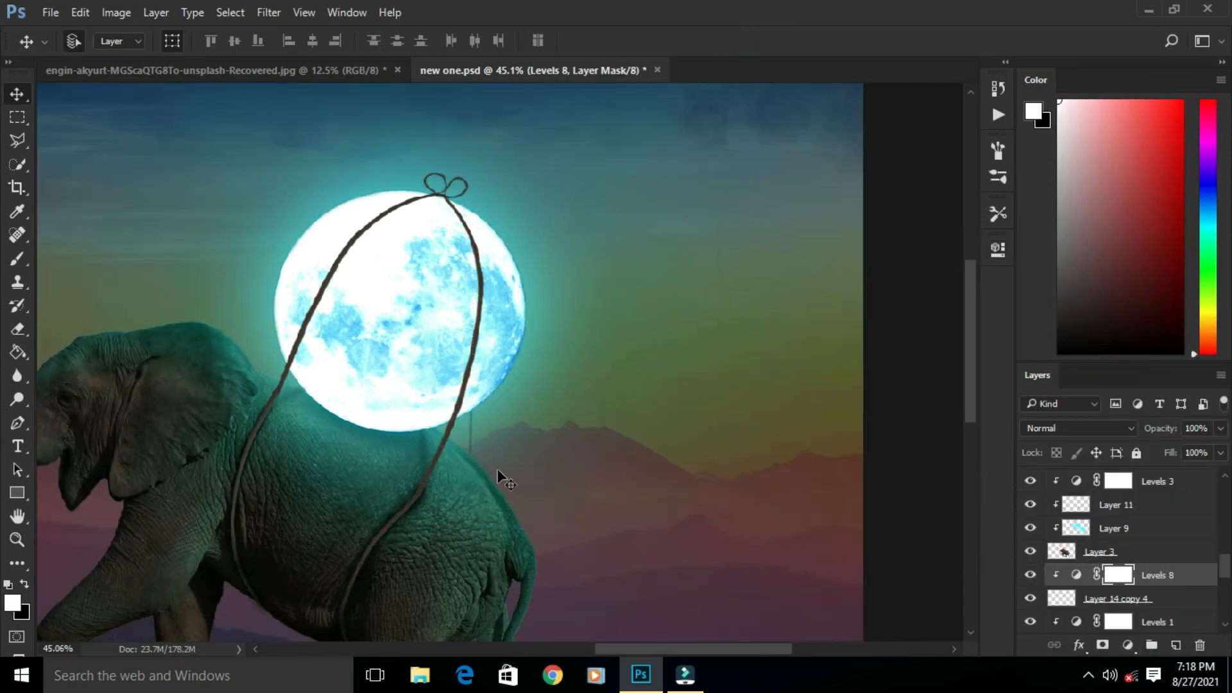
{"action": "left_click", "coordinate": [499, 474]}
{"action": "left_click", "coordinate": [1120, 505]}
{"action": "left_click", "coordinate": [1119, 529]}
{"action": "scroll", "coordinate": [1121, 525], "scroll_direction": "up", "scroll_amount": 2}
{"action": "left_click", "coordinate": [1121, 551]}
{"action": "scroll", "coordinate": [1121, 520], "scroll_direction": "up", "scroll_amount": 2}
{"action": "left_click", "coordinate": [1123, 552]}
{"action": "left_click_drag", "start_coordinate": [719, 488], "coordinate": [693, 490]}
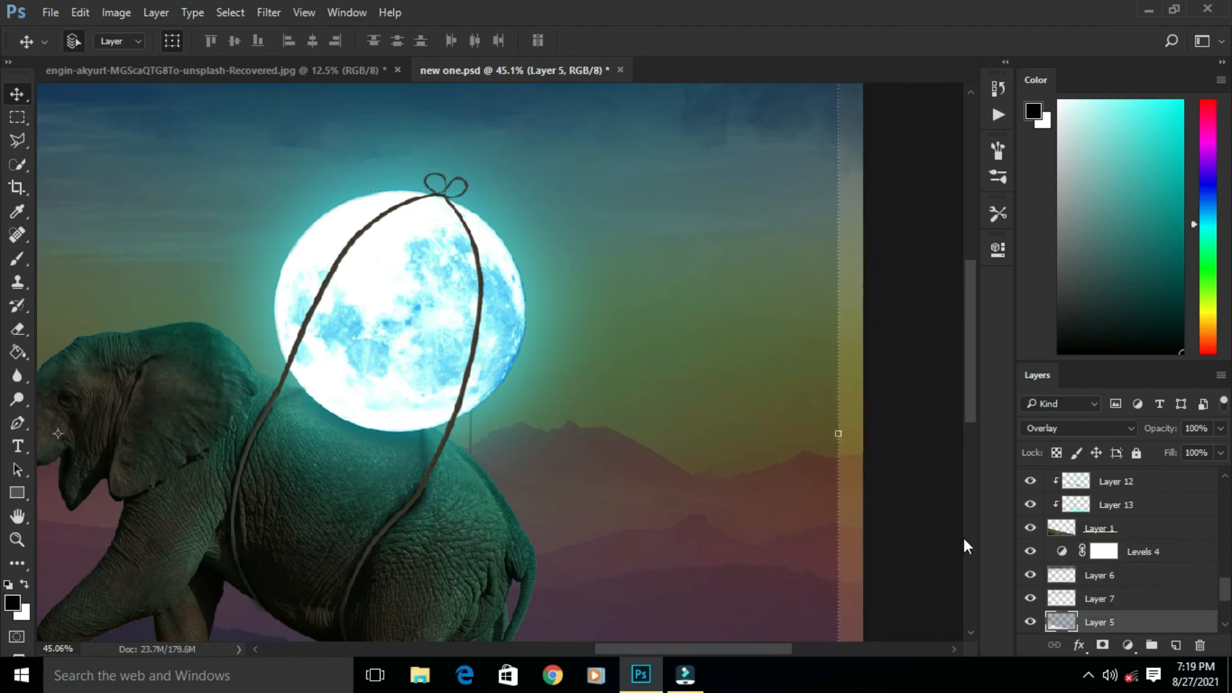
{"action": "key", "text": "ctrl+z"}
Duplicate the Layer 14 copy 4 rope piece, then flip, scale and rotate the copy along the moon's edge beside the elephant's neck
{"action": "scroll", "coordinate": [1123, 552], "scroll_direction": "down", "scroll_amount": 2}
{"action": "scroll", "coordinate": [1123, 549], "scroll_direction": "up", "scroll_amount": 4}
{"action": "left_click", "coordinate": [1125, 549]}
{"action": "left_click_drag", "start_coordinate": [472, 433], "coordinate": [267, 342]}
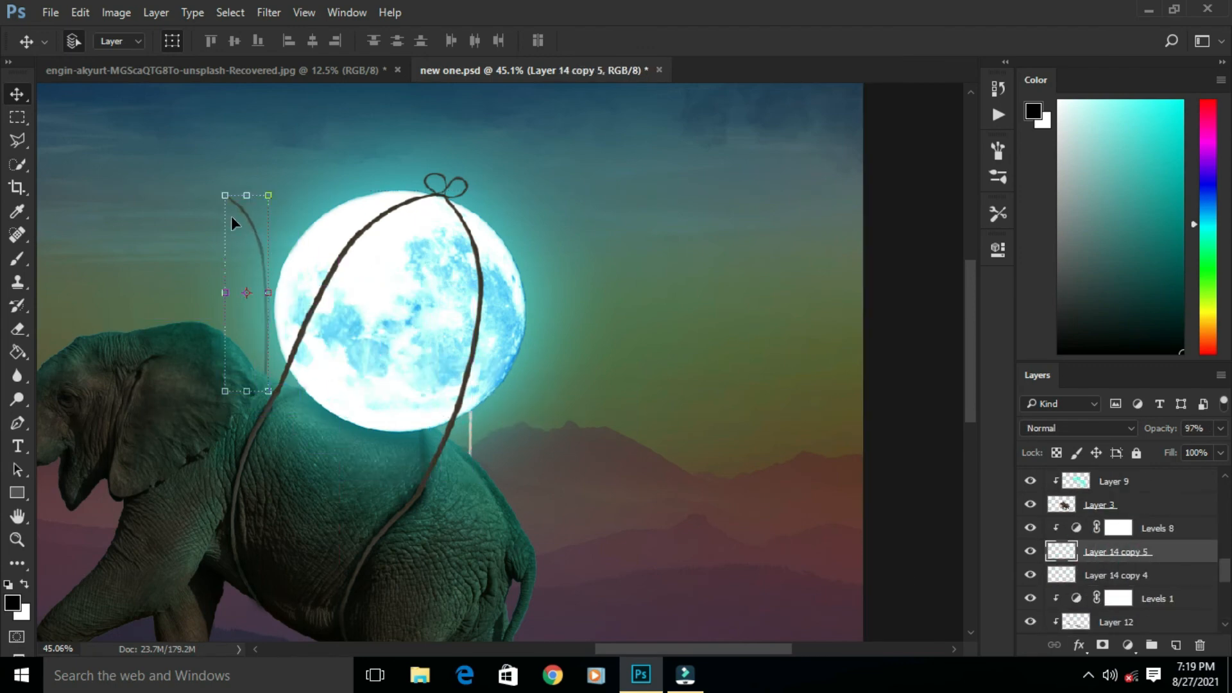
{"action": "left_click_drag", "start_coordinate": [225, 195], "coordinate": [378, 239]}
{"action": "scroll", "coordinate": [270, 330], "scroll_direction": "up", "scroll_amount": 7}
{"action": "left_click_drag", "start_coordinate": [469, 155], "coordinate": [421, 192]}
{"action": "left_click_drag", "start_coordinate": [289, 384], "coordinate": [270, 428]}
{"action": "left_click_drag", "start_coordinate": [260, 446], "coordinate": [234, 423]}
{"action": "left_click_drag", "start_coordinate": [283, 348], "coordinate": [310, 383]}
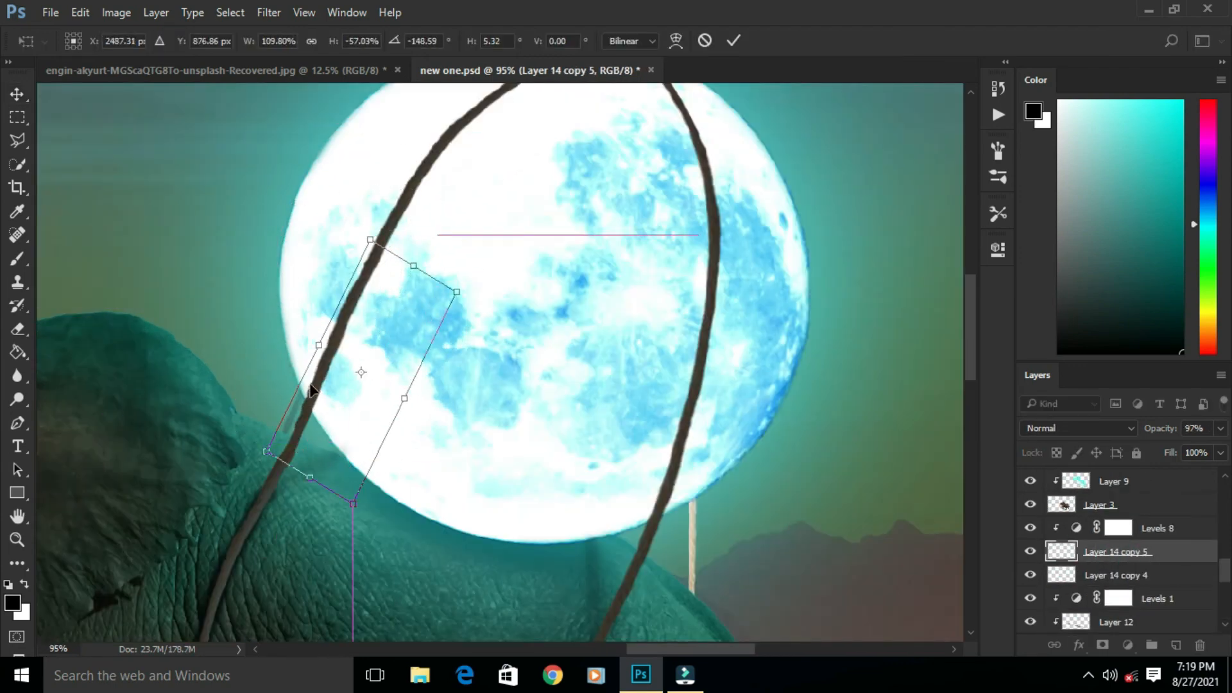
{"action": "key", "text": "Return"}
Darken the Layer 14 copy 4 rope with a new Levels adjustment by lowering its output white level, and save the document
{"action": "scroll", "coordinate": [310, 388], "scroll_direction": "down", "scroll_amount": 5}
{"action": "left_click", "coordinate": [1156, 574]}
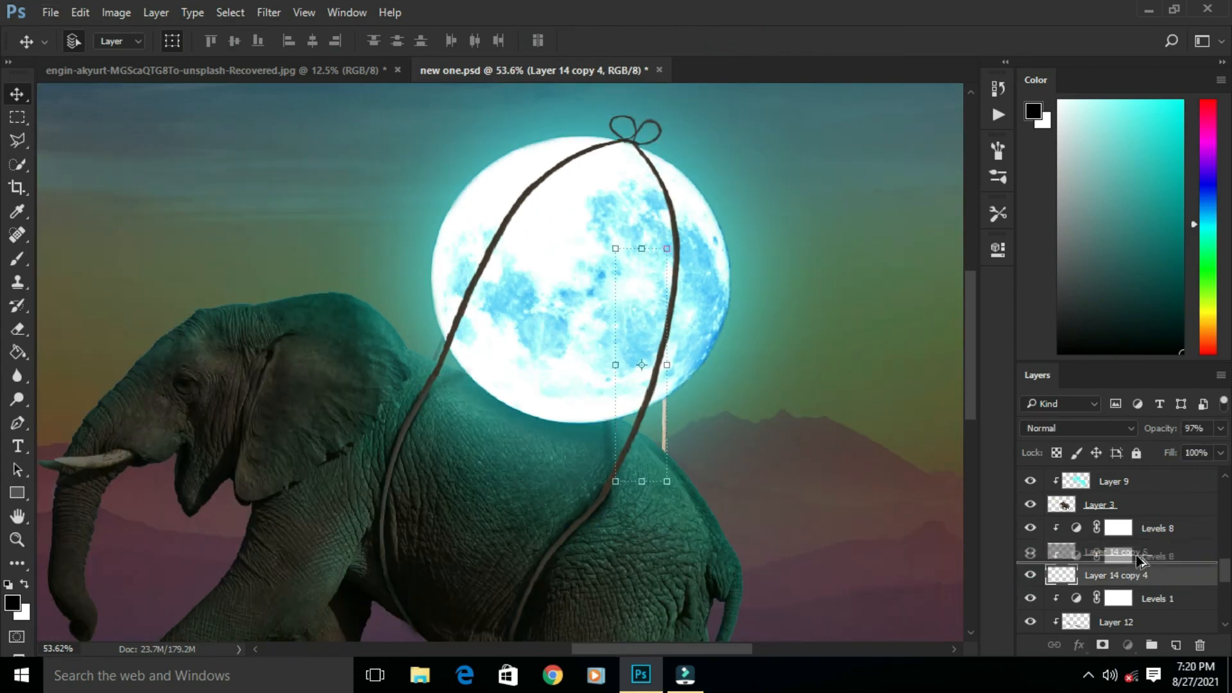
{"action": "left_click_drag", "start_coordinate": [1136, 556], "coordinate": [1136, 560]}
{"action": "key", "text": "ctrl+z"}
{"action": "left_click", "coordinate": [1128, 646]}
{"action": "left_click", "coordinate": [1155, 344]}
{"action": "left_click_drag", "start_coordinate": [954, 479], "coordinate": [798, 480]}
{"action": "scroll", "coordinate": [642, 449], "scroll_direction": "down", "scroll_amount": 9}
{"action": "key", "text": "ctrl+s"}
Paint dark blue clouds across the sky on both sides of the moon on Layer 6, using 5000 px cloud brushes in Darken mode
{"action": "scroll", "coordinate": [636, 457], "scroll_direction": "up", "scroll_amount": 2}
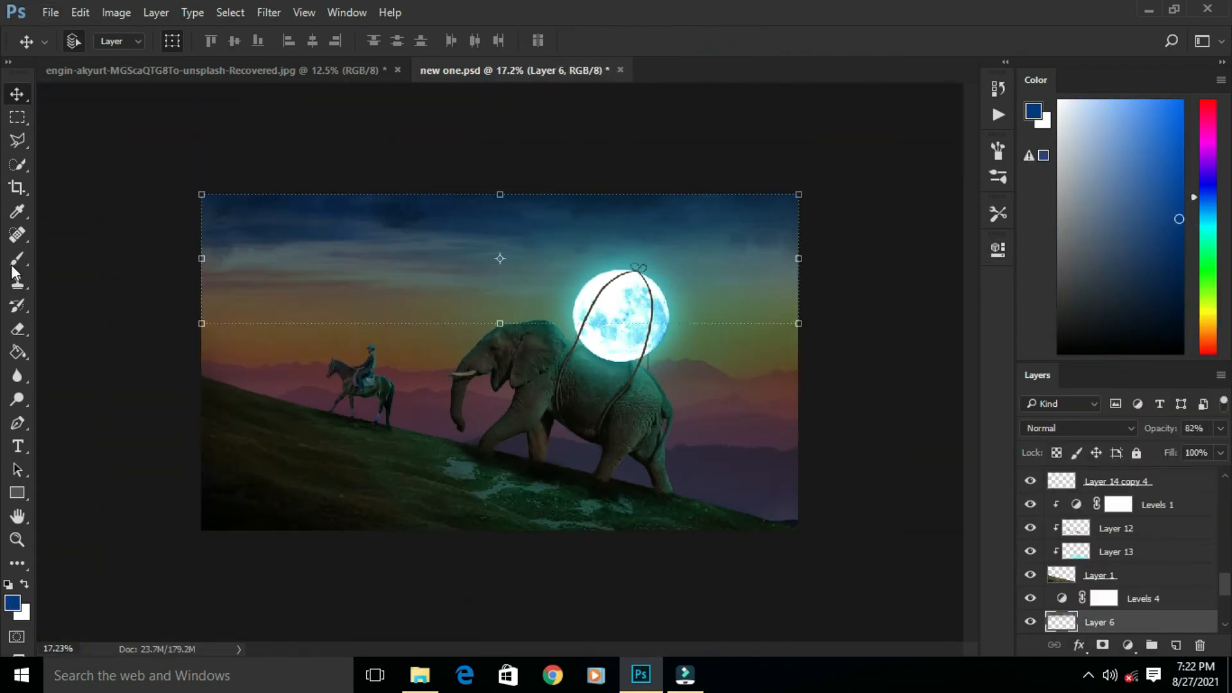
{"action": "left_click", "coordinate": [84, 40]}
{"action": "left_click", "coordinate": [528, 255]}
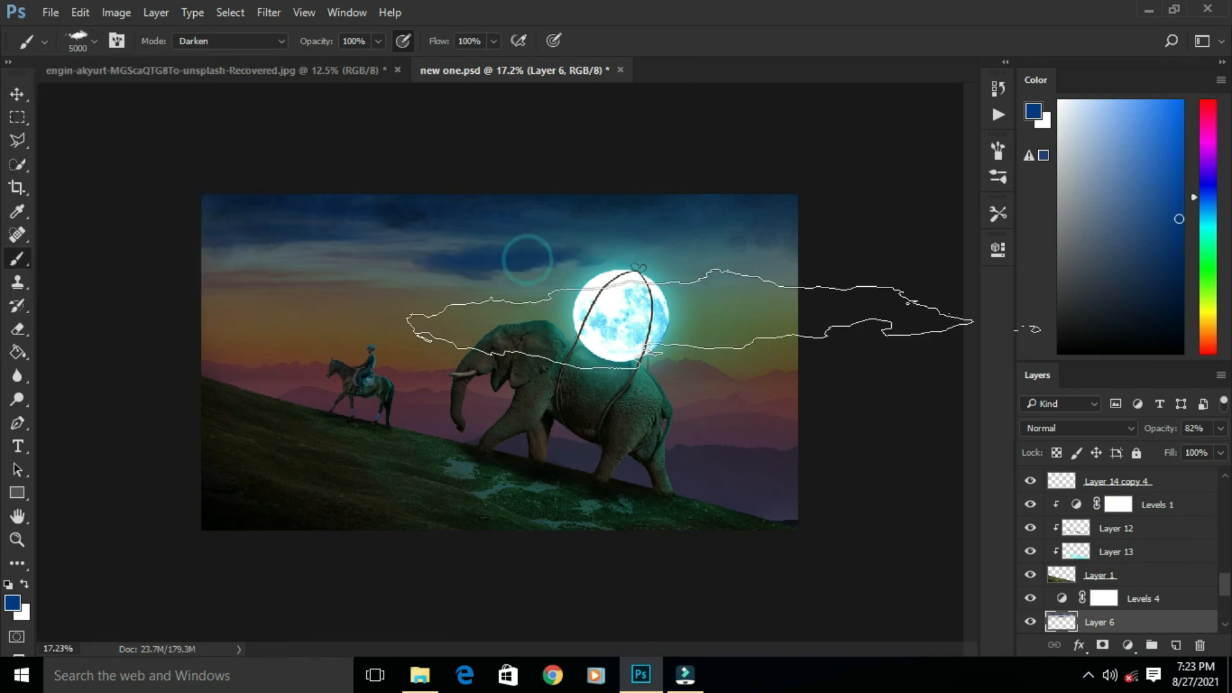
{"action": "left_click", "coordinate": [95, 41]}
{"action": "left_click", "coordinate": [642, 275]}
{"action": "left_click", "coordinate": [781, 251]}
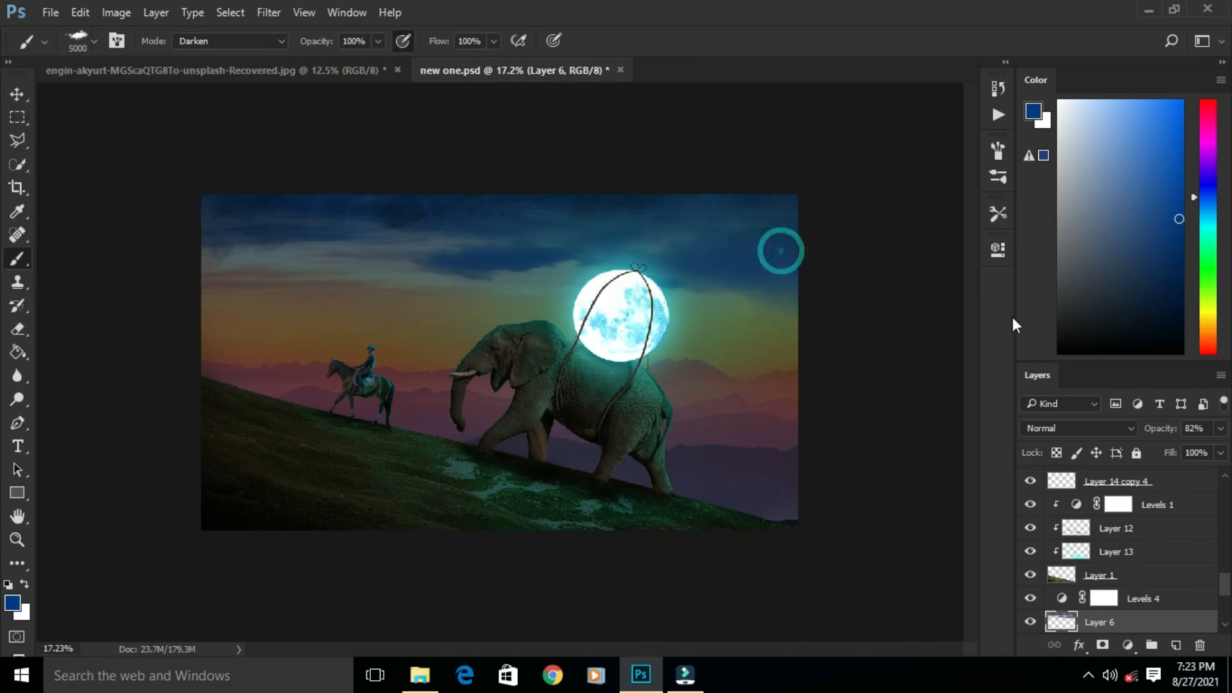
Enlarge the 300 px cloud brush to 2100 px and paint more dark blue cloud across the sky on Layer 6
{"action": "left_click", "coordinate": [95, 41]}
{"action": "left_click", "coordinate": [154, 272]}
{"action": "left_click", "coordinate": [345, 263]}
{"action": "key", "text": "bracketright"}
{"action": "key", "text": "bracketright"}
{"action": "key", "text": "bracketright"}
{"action": "key", "text": "bracketright"}
{"action": "key", "text": "bracketright"}
{"action": "key", "text": "bracketright"}
{"action": "key", "text": "bracketright"}
{"action": "key", "text": "bracketright"}
{"action": "key", "text": "bracketright"}
{"action": "key", "text": "bracketright"}
{"action": "key", "text": "bracketright"}
{"action": "key", "text": "bracketright"}
{"action": "key", "text": "bracketright"}
{"action": "key", "text": "bracketright"}
{"action": "key", "text": "bracketright"}
{"action": "key", "text": "bracketright"}
{"action": "key", "text": "bracketright"}
{"action": "key", "text": "bracketright"}
Add cloud texture to the sky above the rider with the 150 px cloud brush, enlarging it and rotating its tip
{"action": "left_click", "coordinate": [94, 41]}
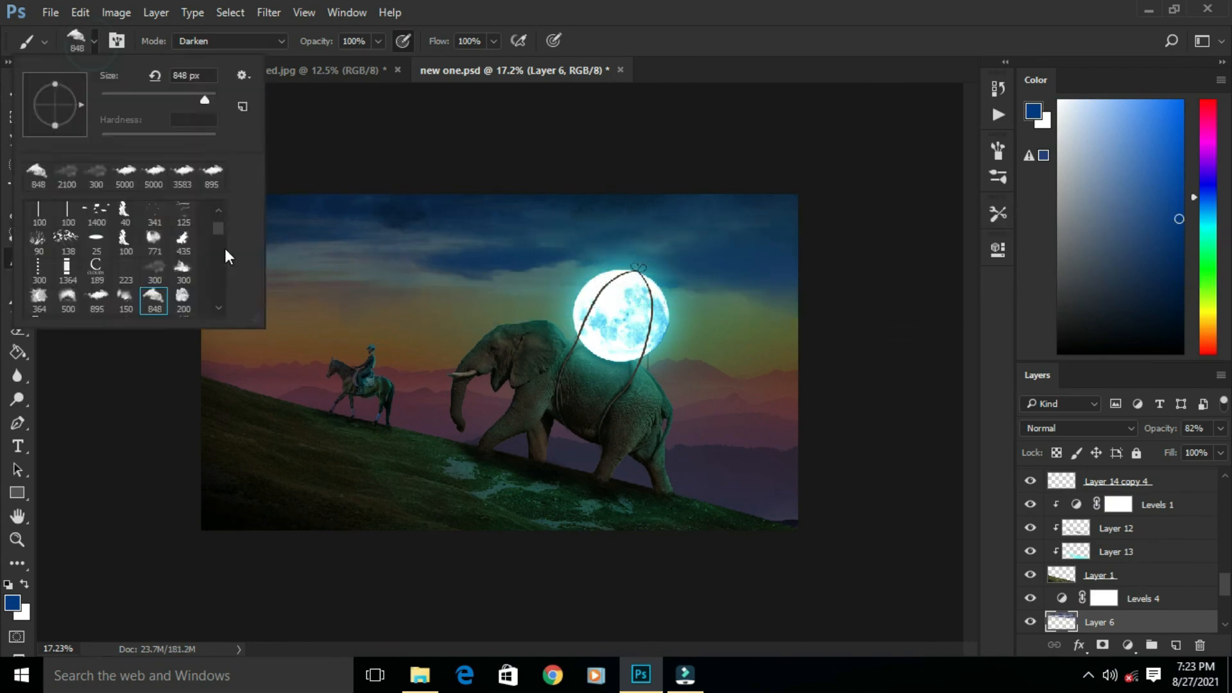
{"action": "left_click", "coordinate": [125, 299]}
{"action": "left_click", "coordinate": [337, 287]}
{"action": "key", "text": "bracketright"}
{"action": "key", "text": "bracketright"}
{"action": "key", "text": "bracketright"}
{"action": "key", "text": "bracketright"}
{"action": "key", "text": "bracketright"}
{"action": "key", "text": "bracketright"}
{"action": "key", "text": "bracketright"}
{"action": "key", "text": "bracketright"}
{"action": "key", "text": "bracketright"}
{"action": "key", "text": "bracketright"}
{"action": "key", "text": "bracketright"}
{"action": "left_click", "coordinate": [95, 41]}
{"action": "left_click_drag", "start_coordinate": [55, 84], "coordinate": [55, 101]}
{"action": "left_click", "coordinate": [378, 275]}
Paint wispy dark blue clouds across the sky toward the moon with the 895 px cloud brush enlarged to 4900 px
{"action": "left_click", "coordinate": [94, 41]}
{"action": "left_click", "coordinate": [97, 299]}
{"action": "left_click", "coordinate": [520, 288]}
{"action": "key", "text": "bracketright"}
{"action": "left_click", "coordinate": [94, 41]}
{"action": "left_click", "coordinate": [590, 305]}
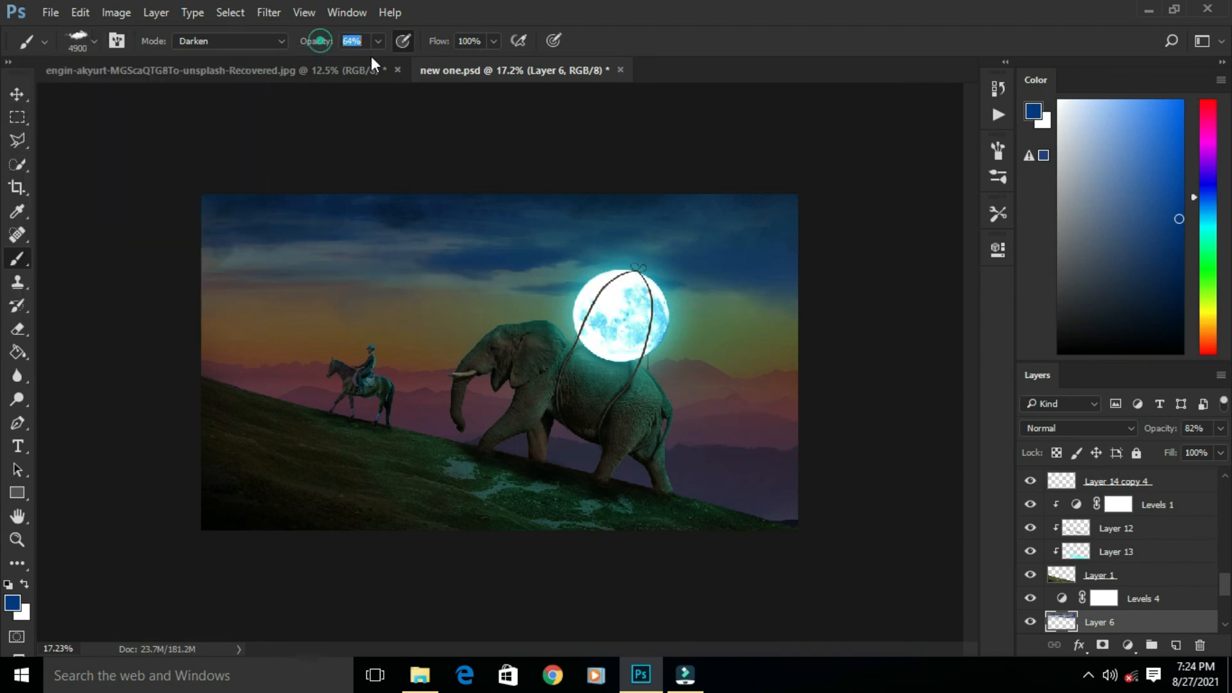
Darken the outer edges of the sky on Layer 6 with a 1600 px soft round brush in dark navy at 66% opacity
{"action": "left_click_drag", "start_coordinate": [372, 58], "coordinate": [377, 58]}
{"action": "scroll", "coordinate": [398, 257], "scroll_direction": "down", "scroll_amount": 2}
{"action": "left_click", "coordinate": [17, 95]}
{"action": "left_click", "coordinate": [18, 258]}
{"action": "left_click", "coordinate": [94, 41]}
{"action": "left_click", "coordinate": [55, 101]}
{"action": "left_click", "coordinate": [86, 218]}
{"action": "left_click", "coordinate": [94, 47]}
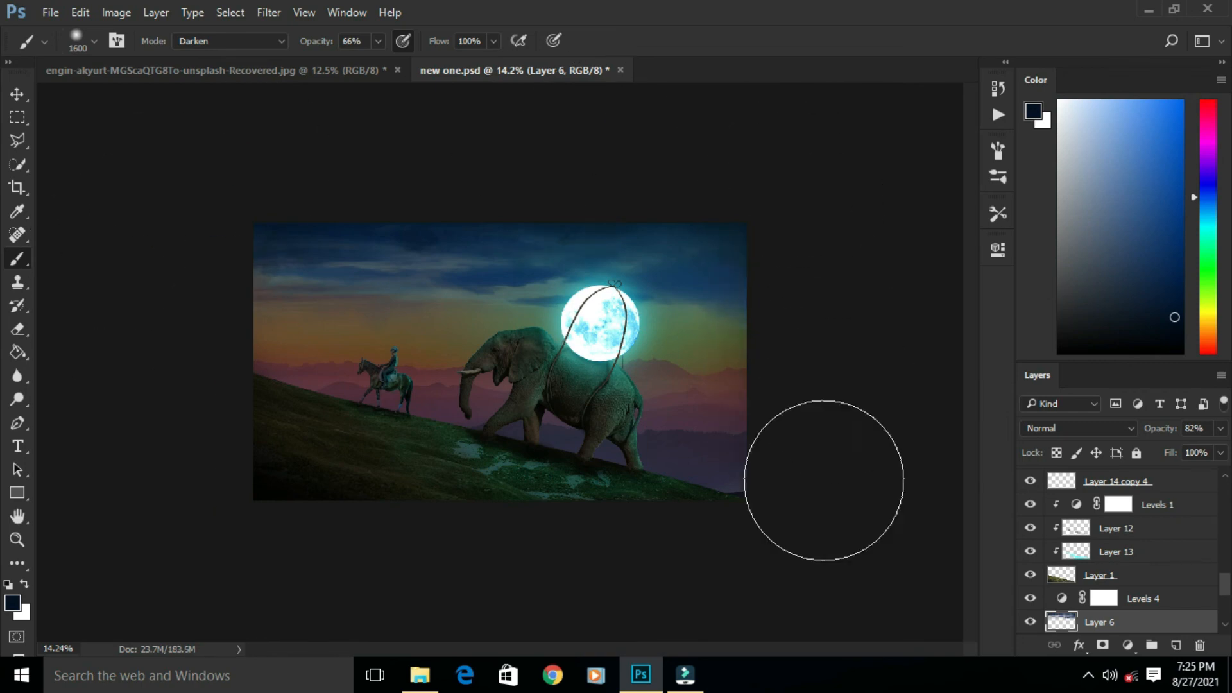
Add a Levels adjustment clipped to Layer 1 and darken the grassy hill by lowering the output white level to about 221
{"action": "key", "text": "v"}
{"action": "scroll", "coordinate": [819, 383], "scroll_direction": "up", "scroll_amount": 2}
{"action": "left_click", "coordinate": [1128, 645]}
{"action": "left_click", "coordinate": [1091, 352]}
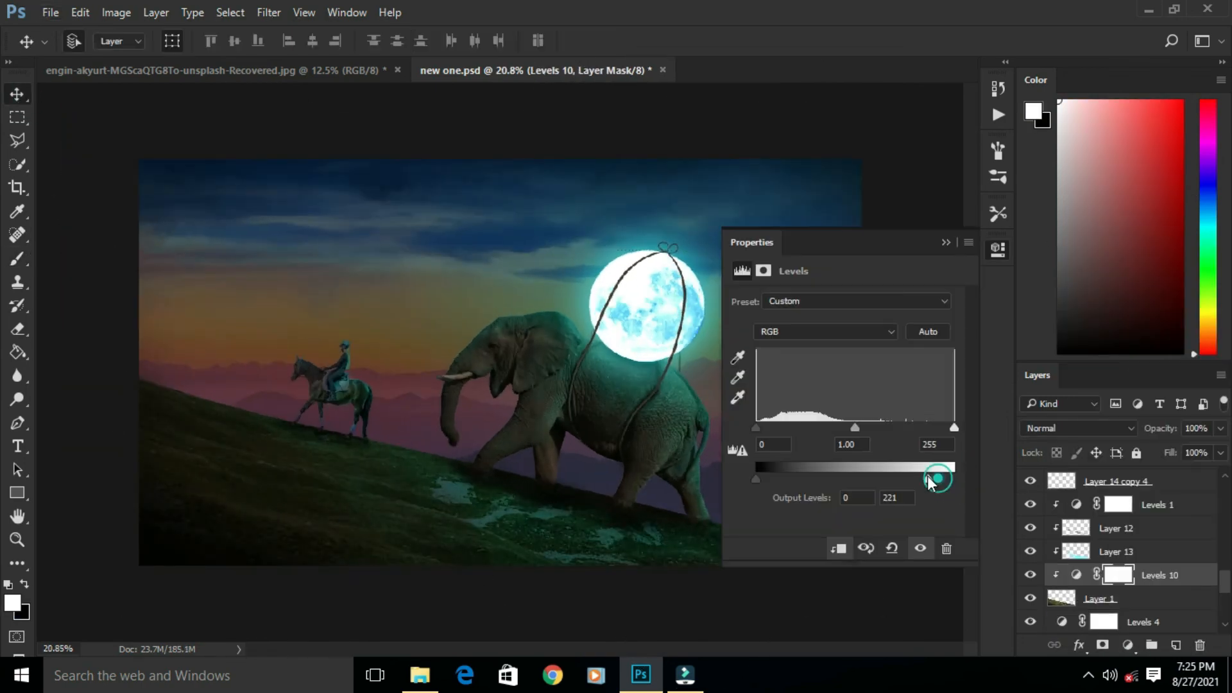
{"action": "left_click", "coordinate": [905, 352]}
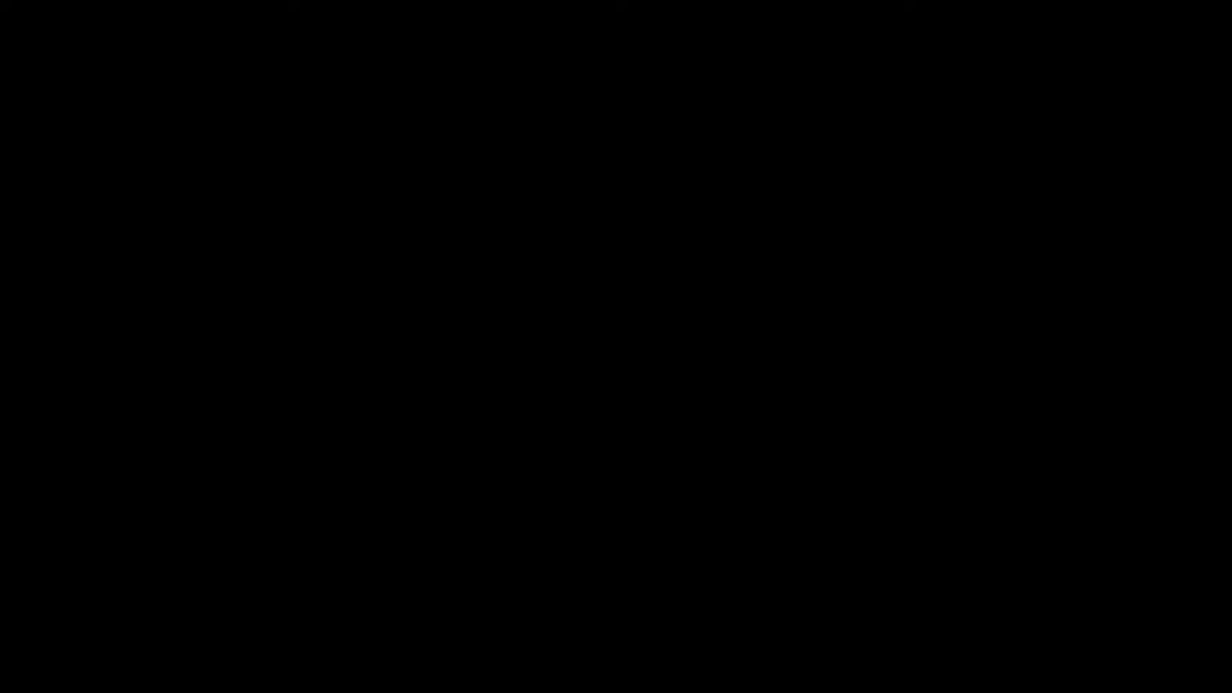